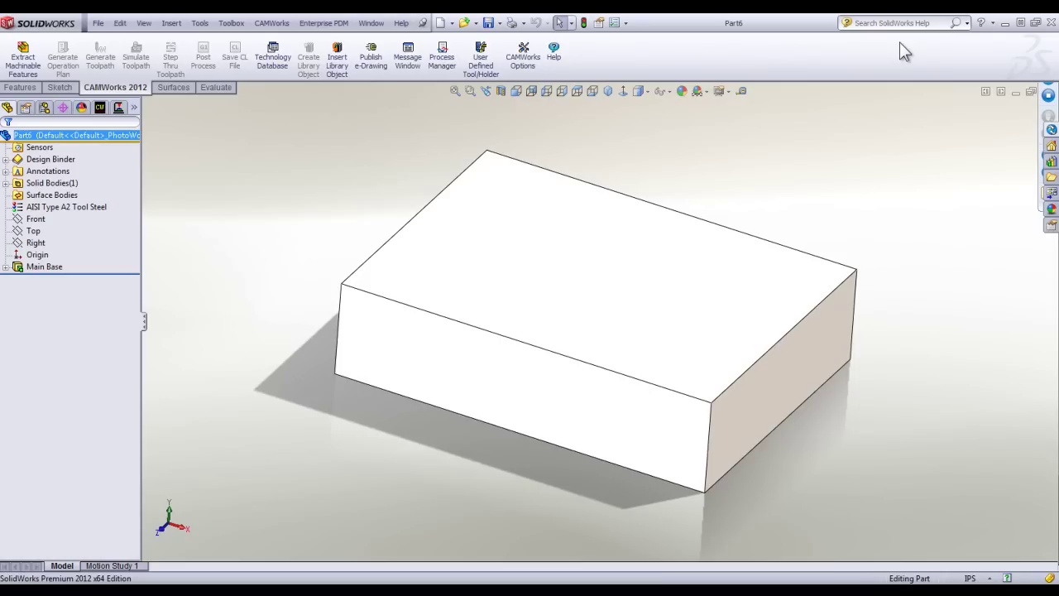
# Set the help search box to search for commands.
pyautogui.click(966, 23)
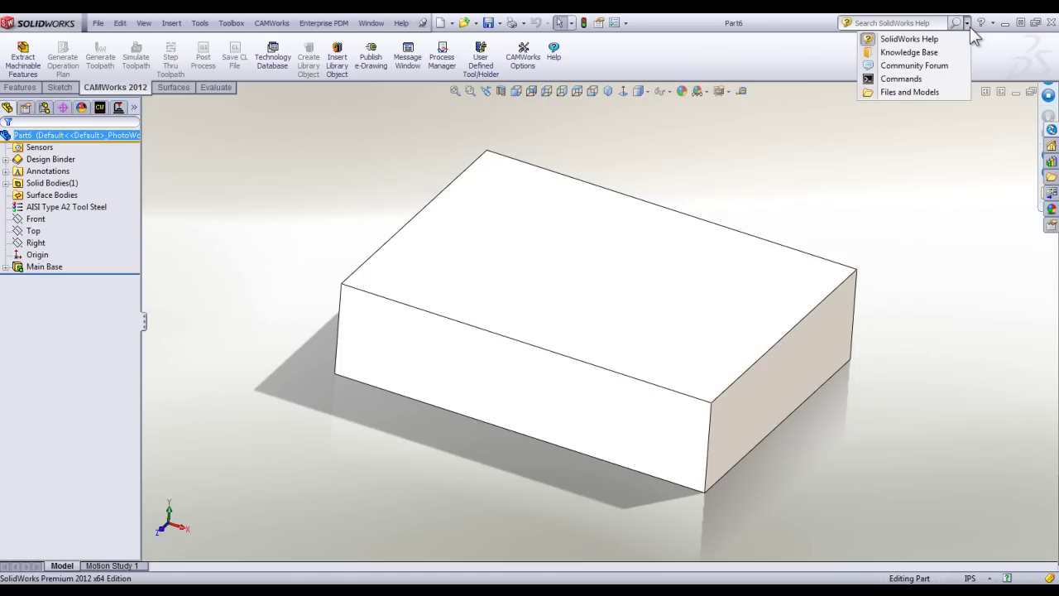
pyautogui.click(901, 79)
pyautogui.moveTo(741, 295)
pyautogui.mouseDown(button='middle')
pyautogui.moveTo(747, 276)
pyautogui.moveTo(751, 284)
pyautogui.mouseUp(button='middle')
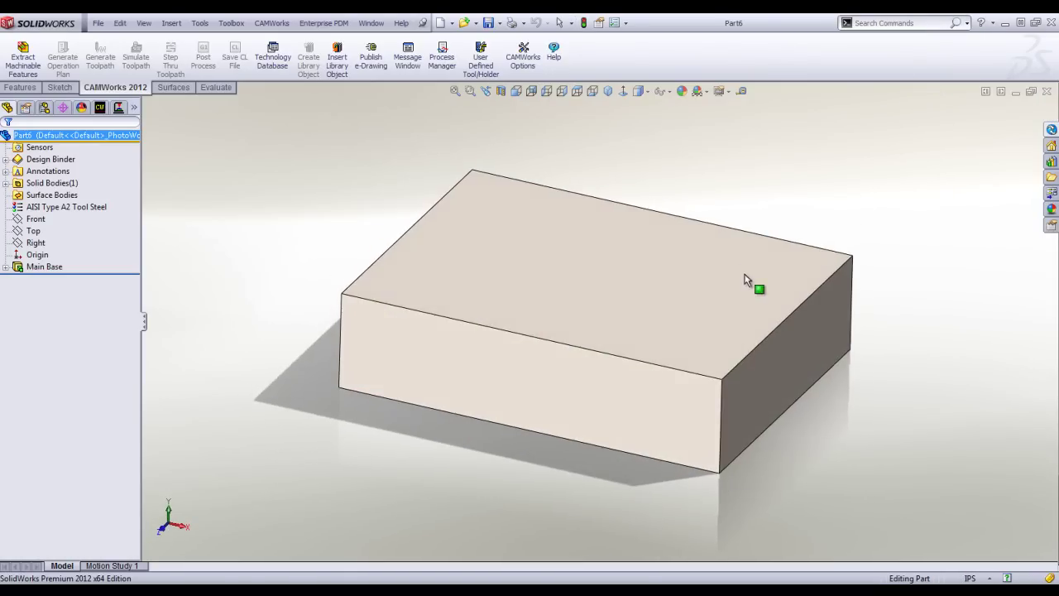
# Search the commands for "mov" and show where the Move/Copy Bodies command is located.
pyautogui.click(917, 18)
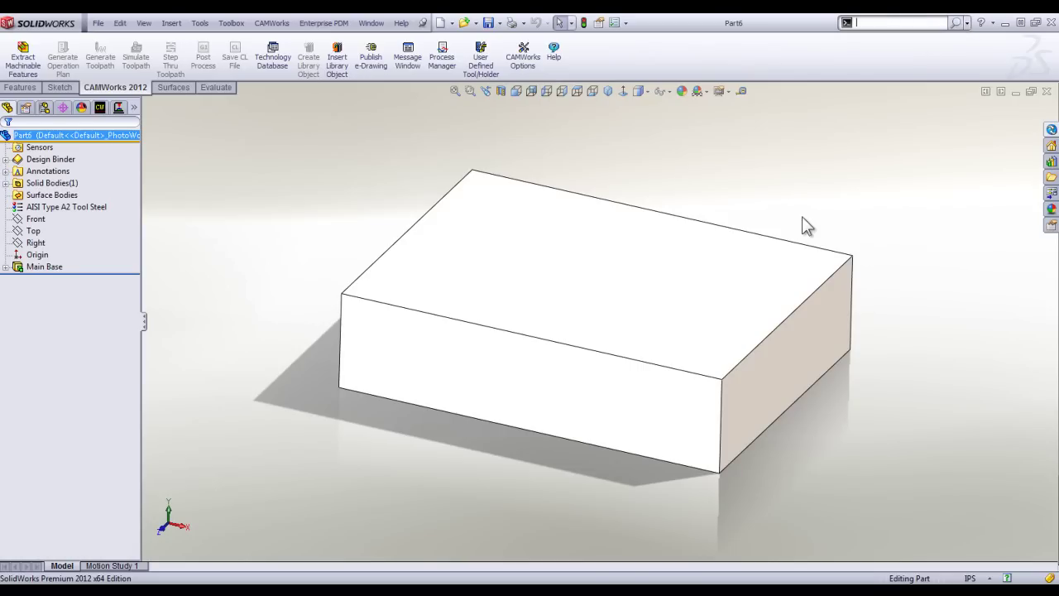
pyautogui.click(670, 201)
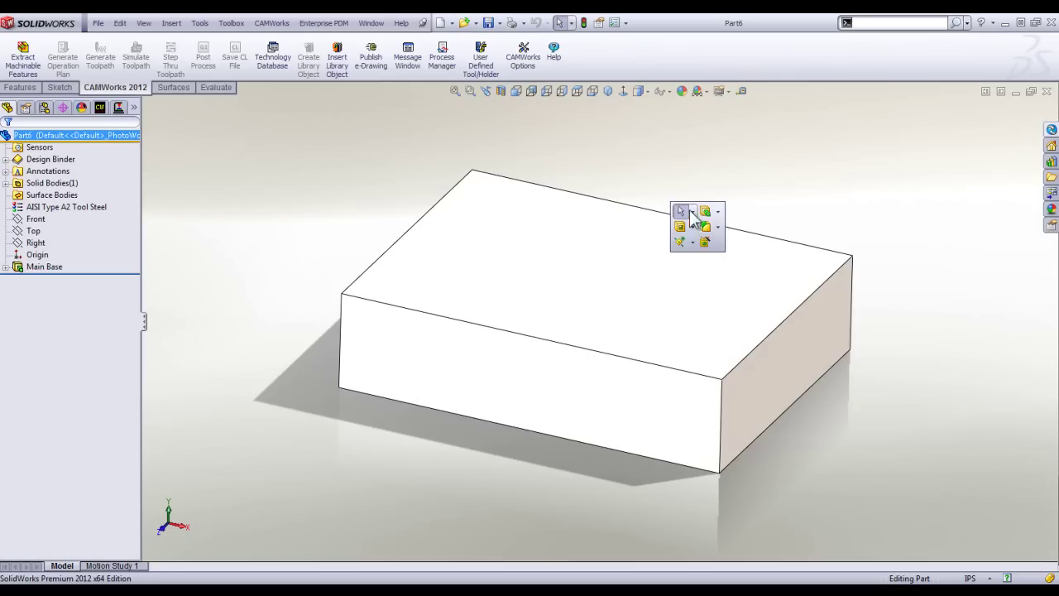
pyautogui.click(423, 451)
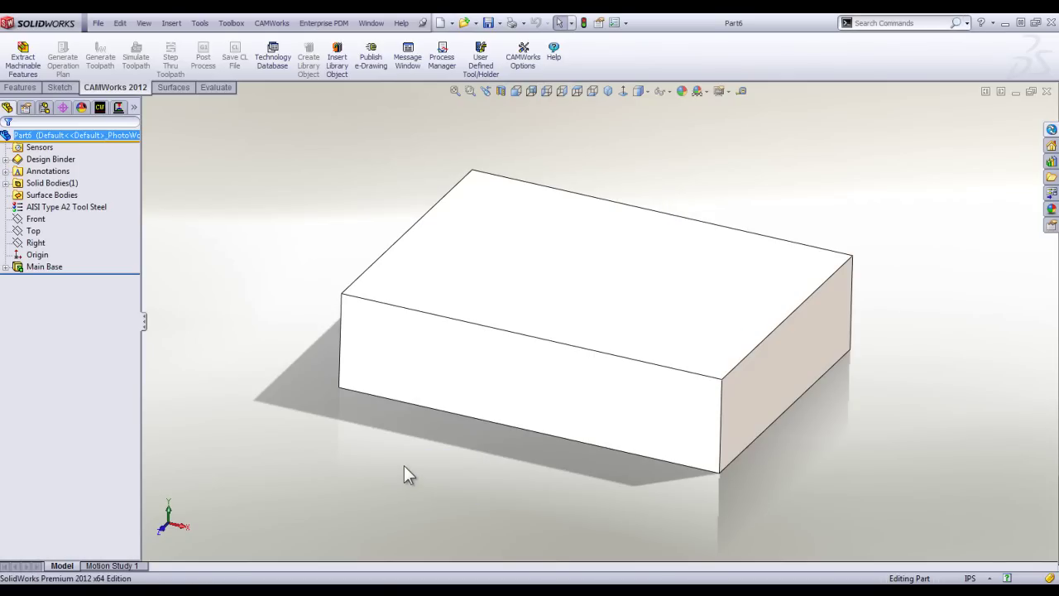
pyautogui.click(404, 465)
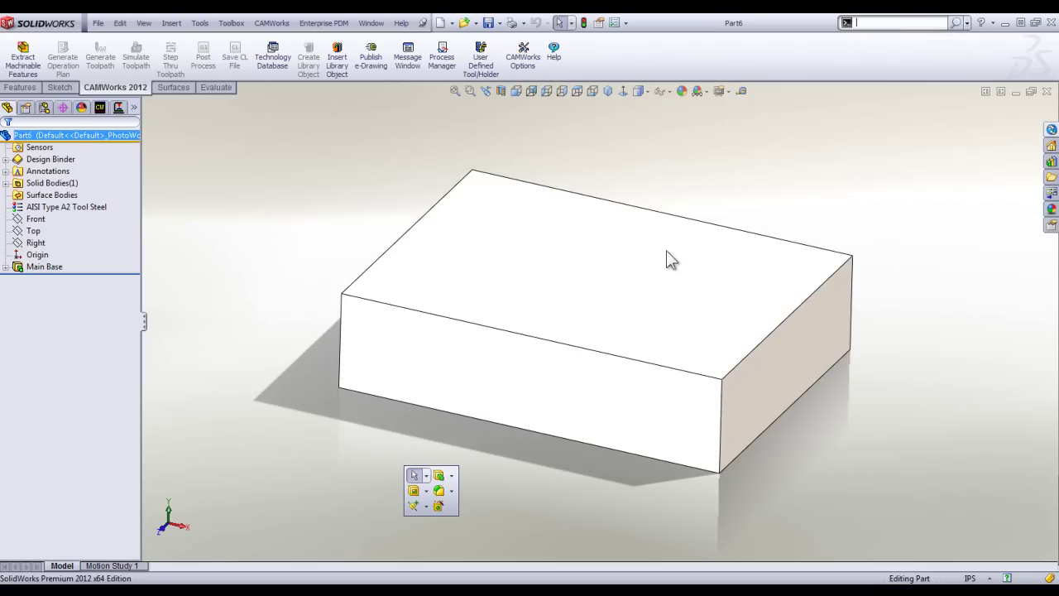
pyautogui.write('mov')
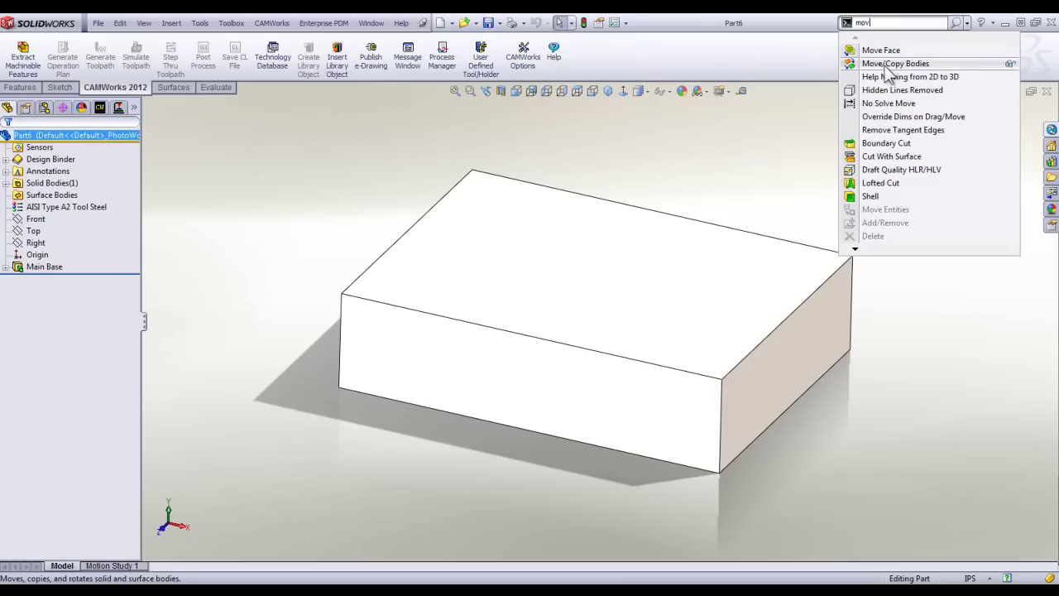
pyautogui.click(1010, 64)
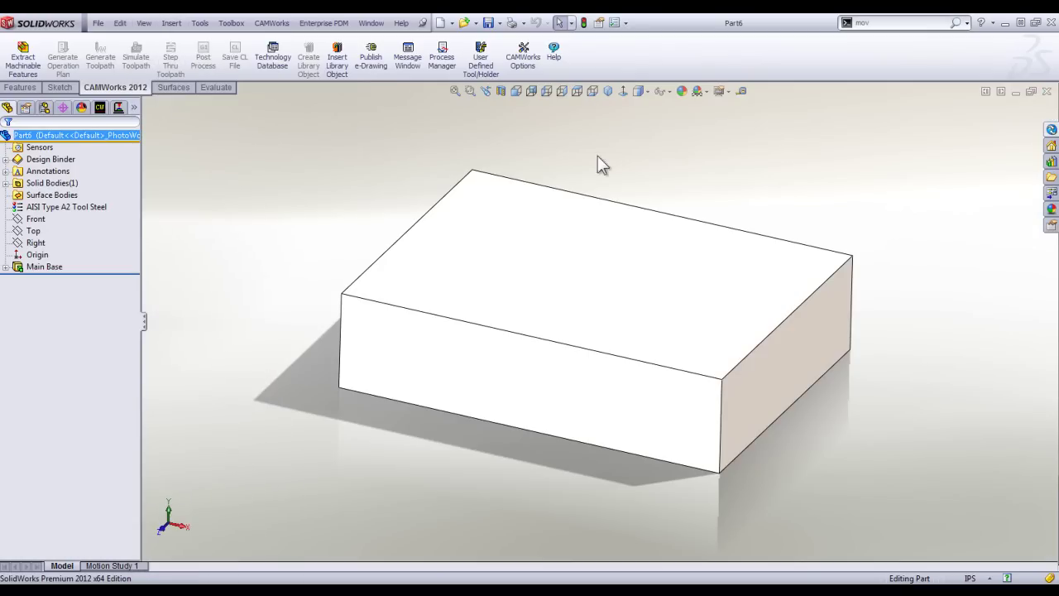
# Search the commands for "pat", review the pattern commands and dismiss the list.
pyautogui.click(898, 23)
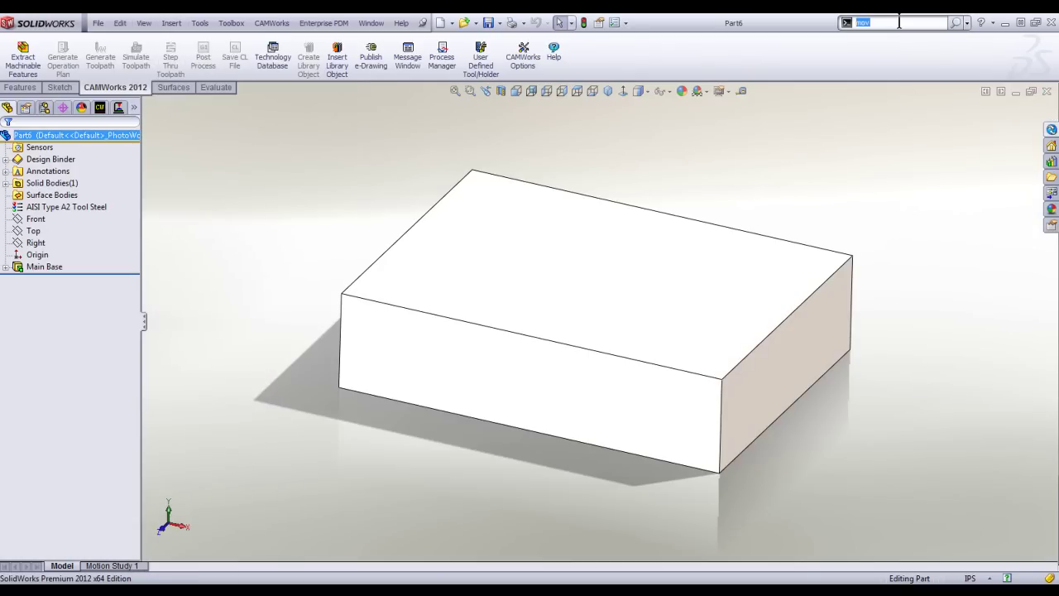
pyautogui.write('pat')
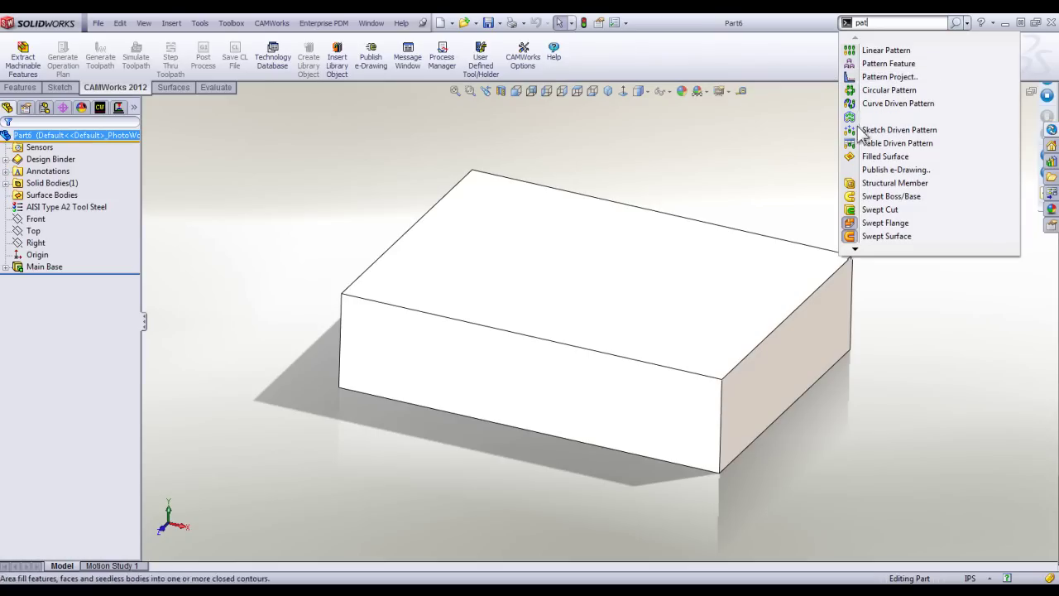
pyautogui.click(767, 152)
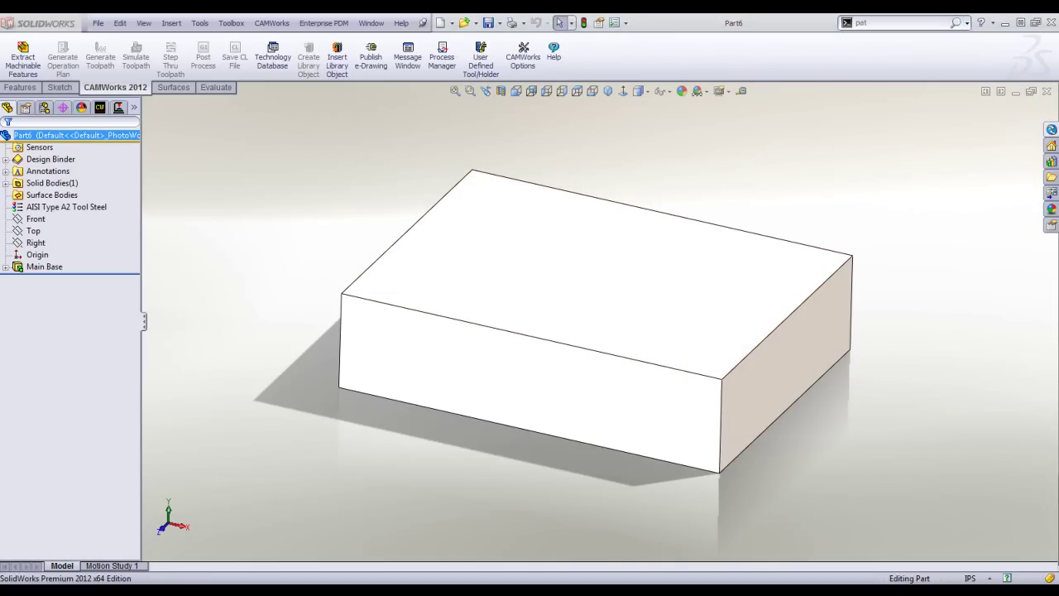
# Switch to cw_whats_new.pdf in Adobe Reader and view the XML setup sheet output fields on page 2 at 100% zoom.
pyautogui.hotkey('alt', 'Tab')
pyautogui.scroll(-2, 530, 352)
pyautogui.scroll(-5, 530, 351)
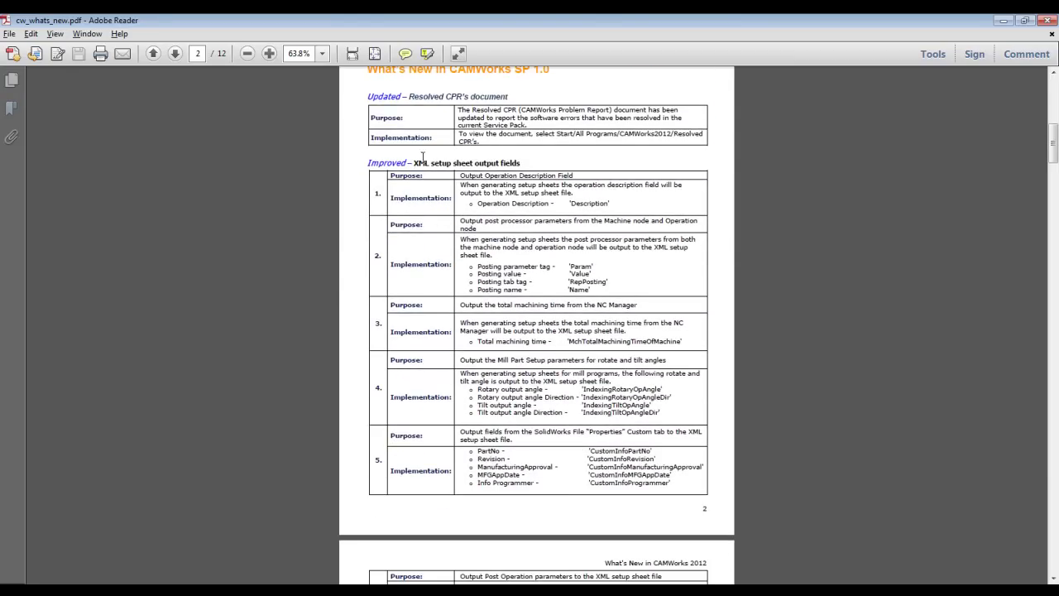
pyautogui.click(269, 53)
pyautogui.click(269, 53)
pyautogui.scroll(-3, 511, 250)
pyautogui.scroll(-2, 511, 250)
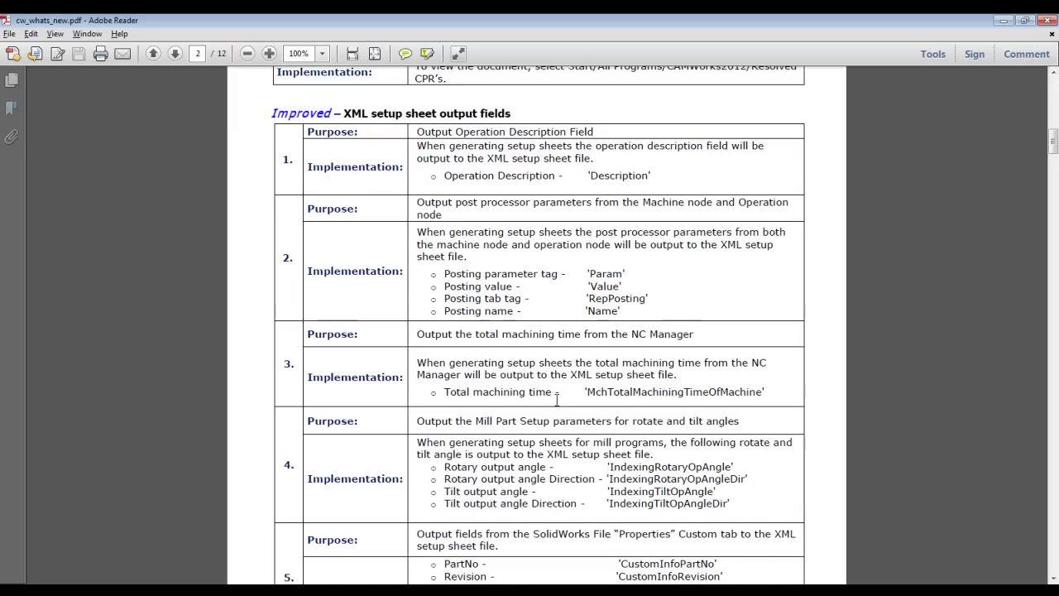
# Read through the remaining XML output fields to the XML Setup Sheet Generation section on page 3.
pyautogui.scroll(-2, 556, 401)
pyautogui.scroll(-2, 556, 400)
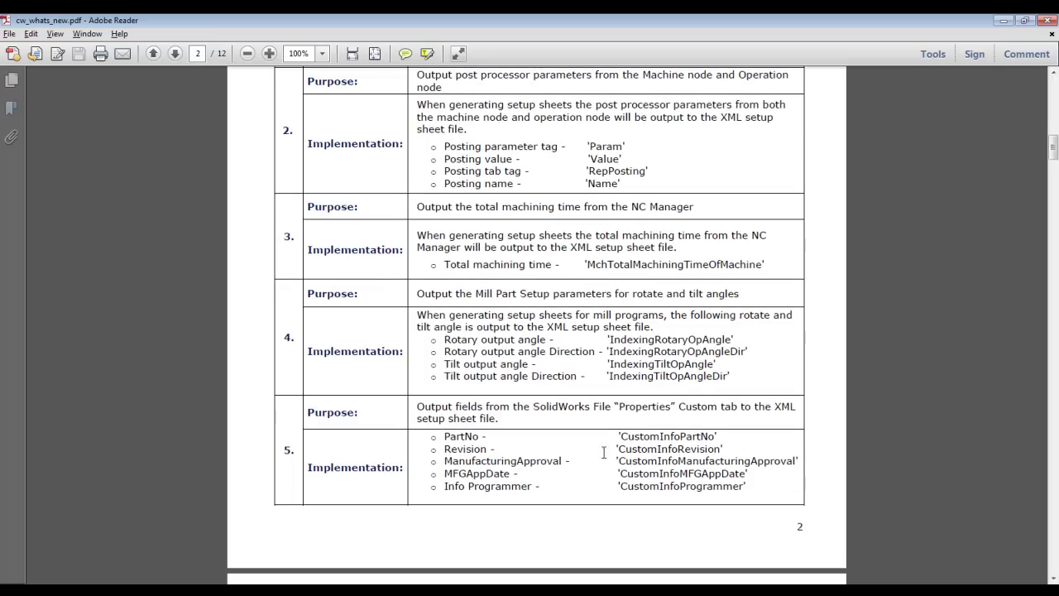
pyautogui.scroll(-1, 603, 469)
pyautogui.scroll(-5, 603, 470)
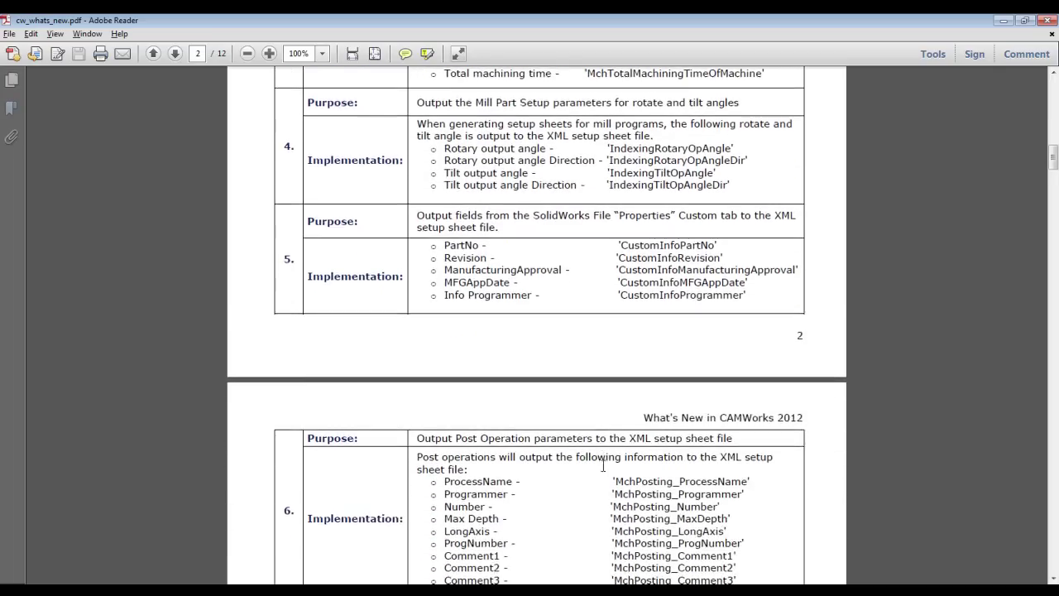
pyautogui.scroll(-4, 592, 424)
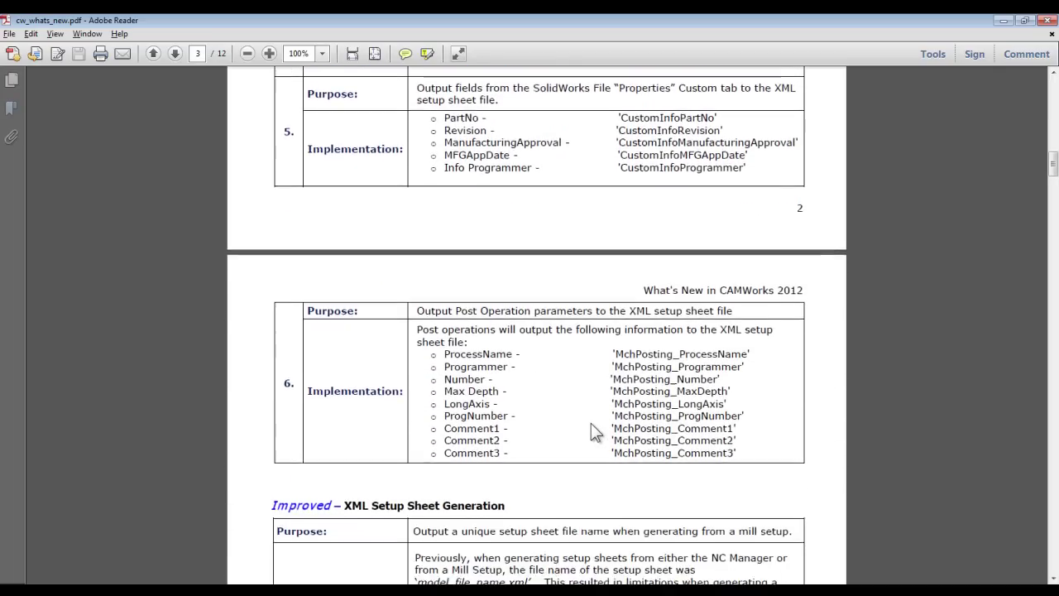
pyautogui.scroll(-4, 590, 423)
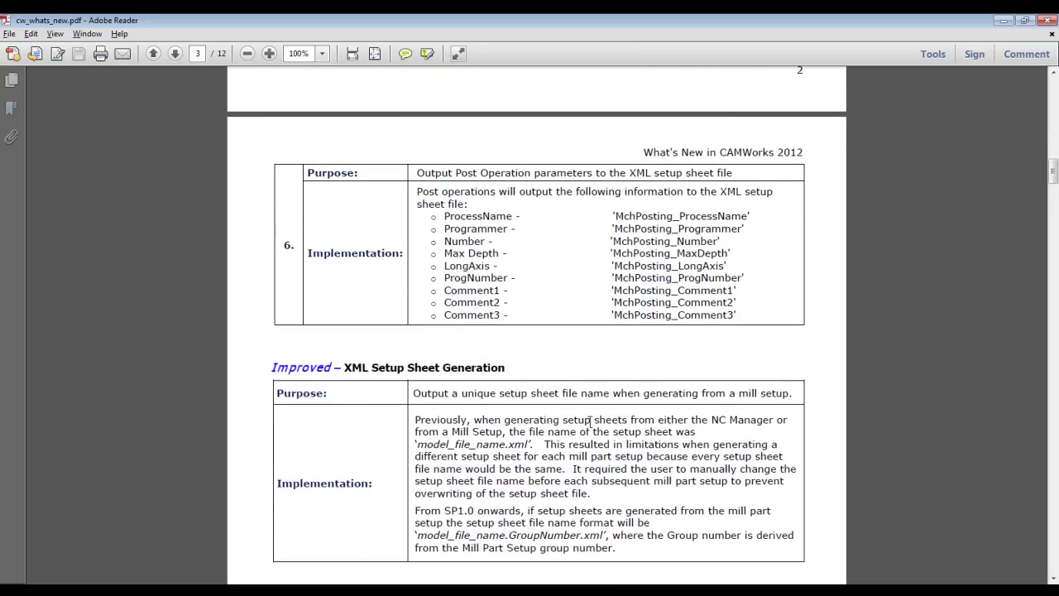
pyautogui.scroll(1, 590, 423)
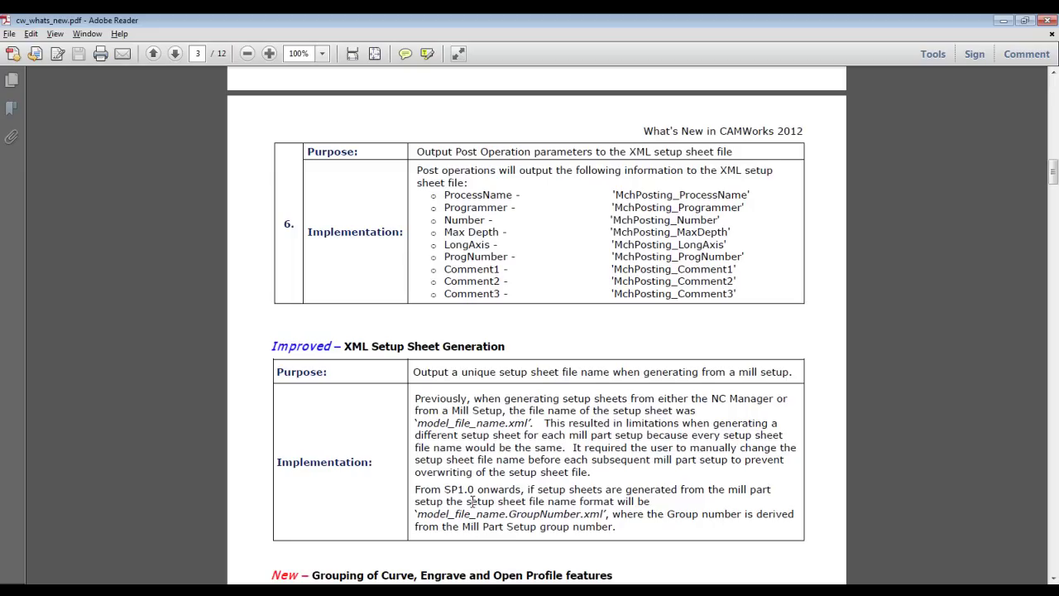
# Open a file explorer window and browse to the CAMWorks2012x64 folder inside CAMWorksData on the C: drive.
pyautogui.click(51, 592)
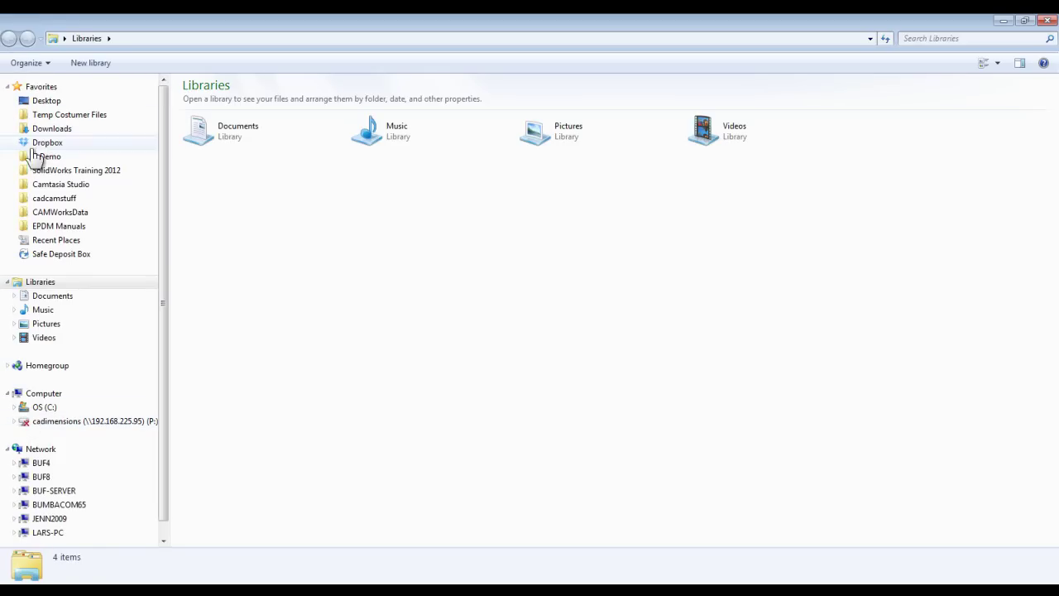
pyautogui.click(47, 409)
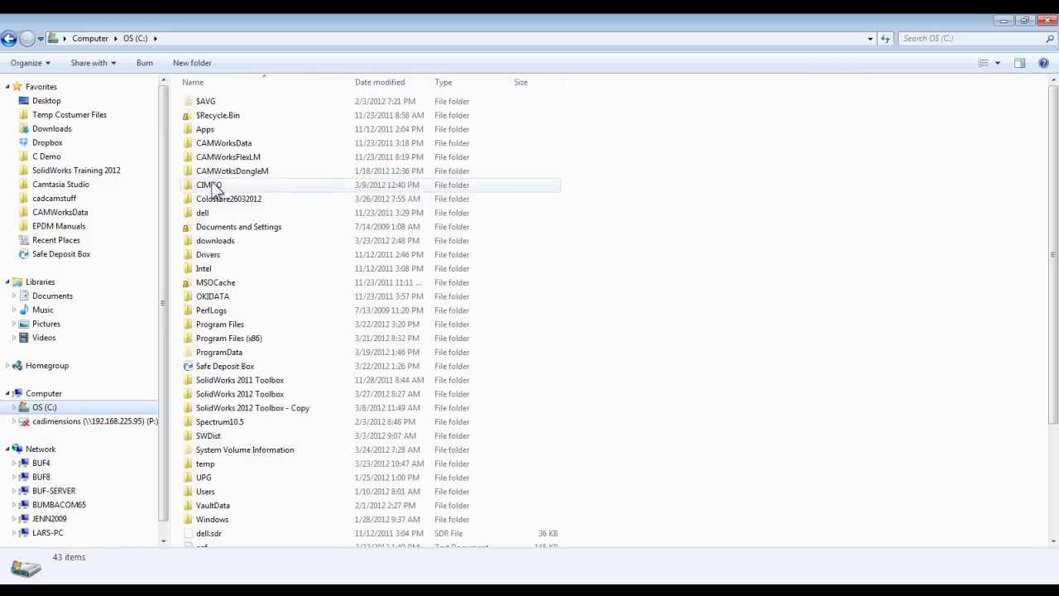
pyautogui.click(221, 144)
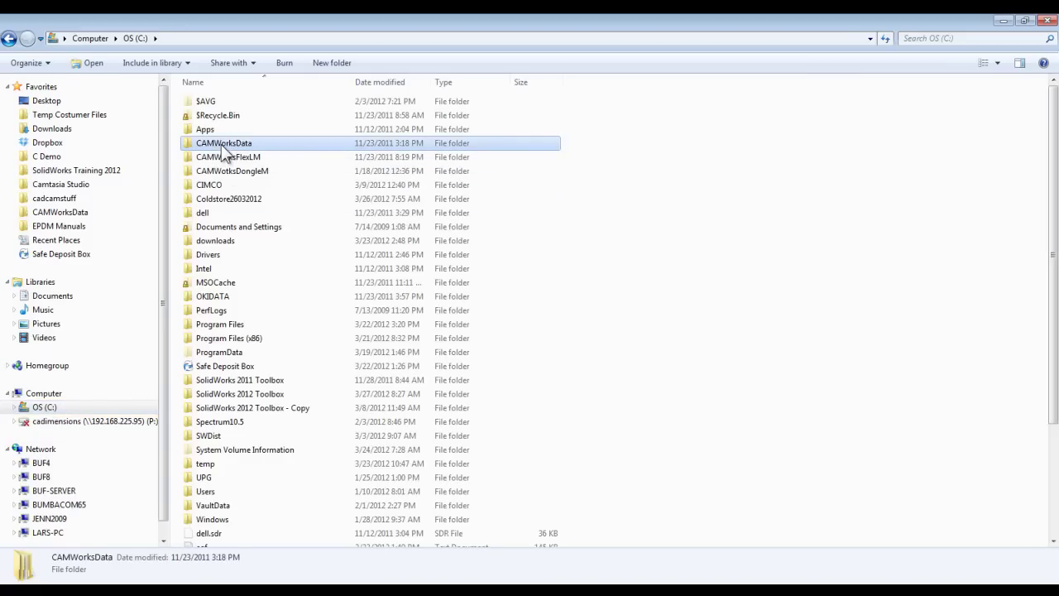
pyautogui.doubleClick(222, 144)
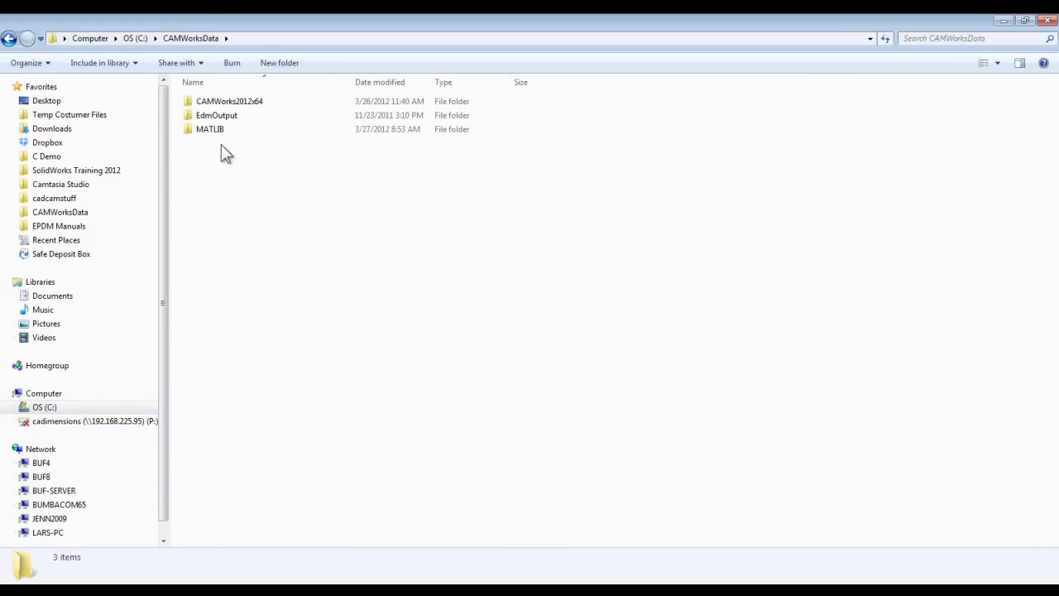
pyautogui.doubleClick(221, 101)
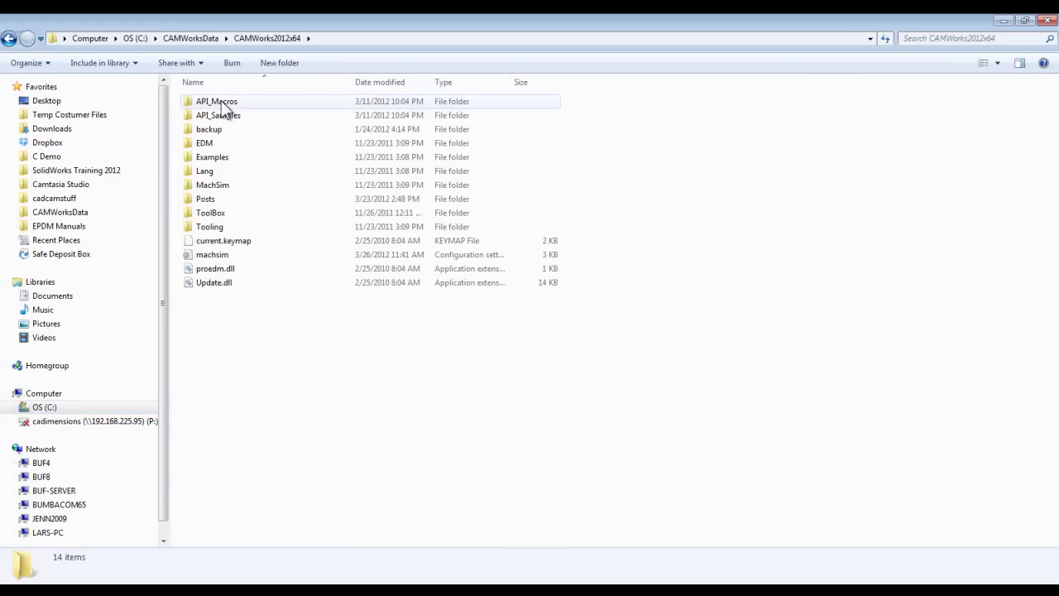
# Look at the mill setup sheet templates under Lang\English\Setup_Sheet_Templates\Mill, then return to the SolidWorks part.
pyautogui.doubleClick(217, 171)
pyautogui.doubleClick(208, 103)
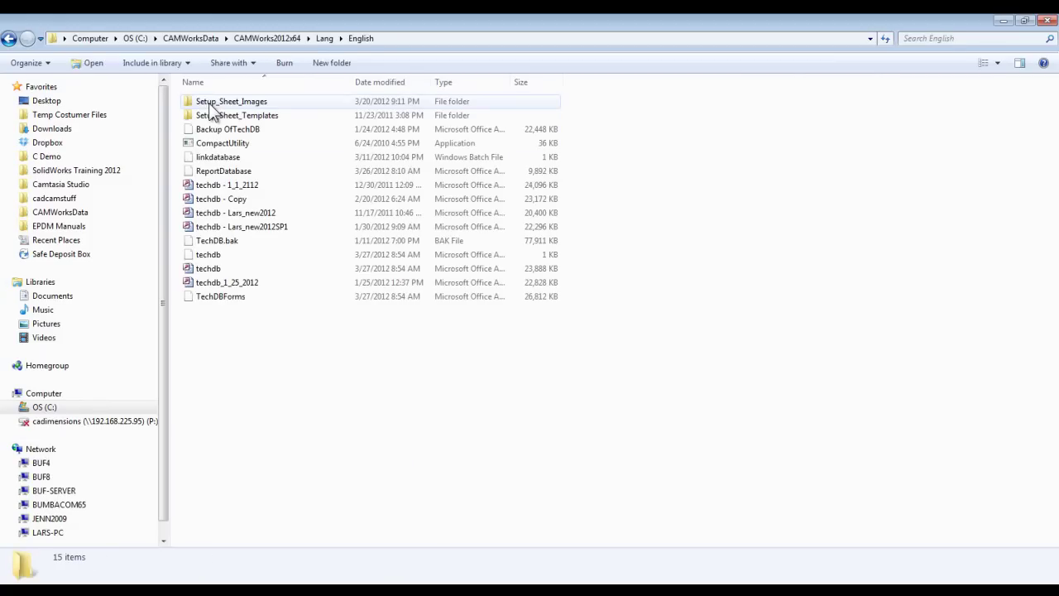
pyautogui.doubleClick(264, 116)
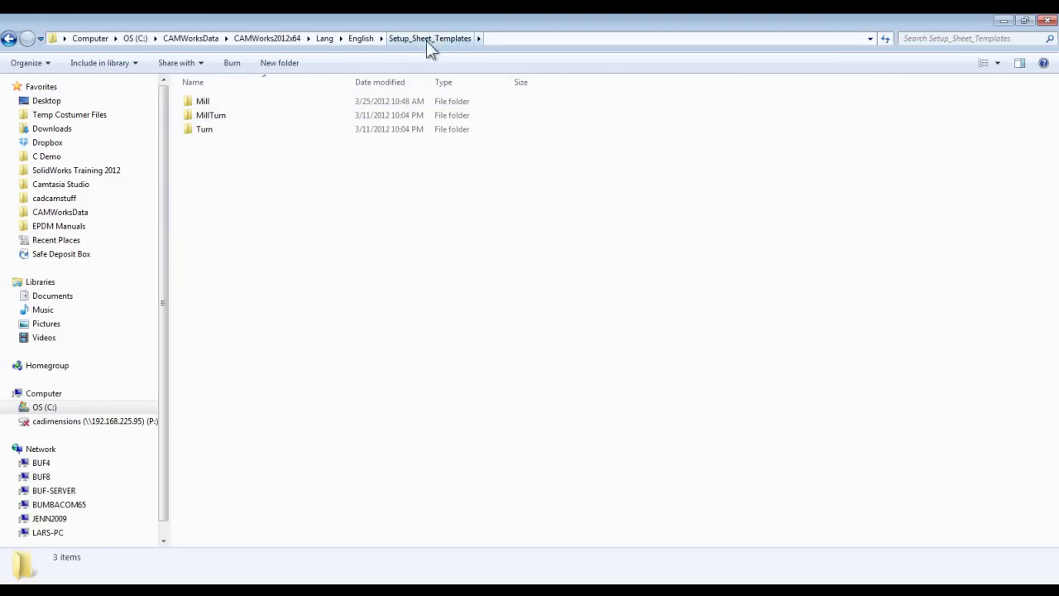
pyautogui.doubleClick(198, 103)
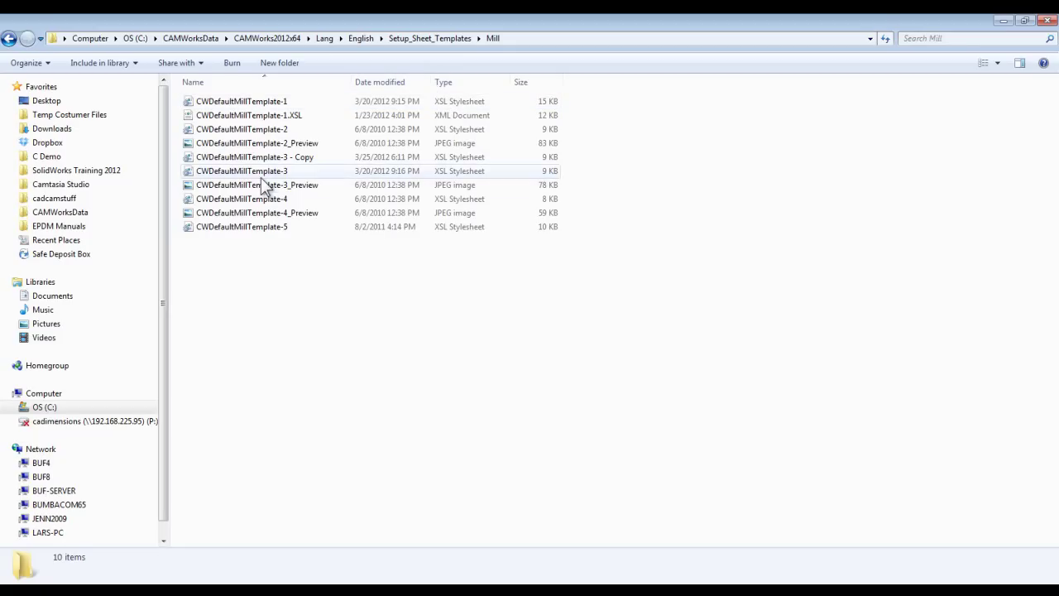
pyautogui.click(1047, 20)
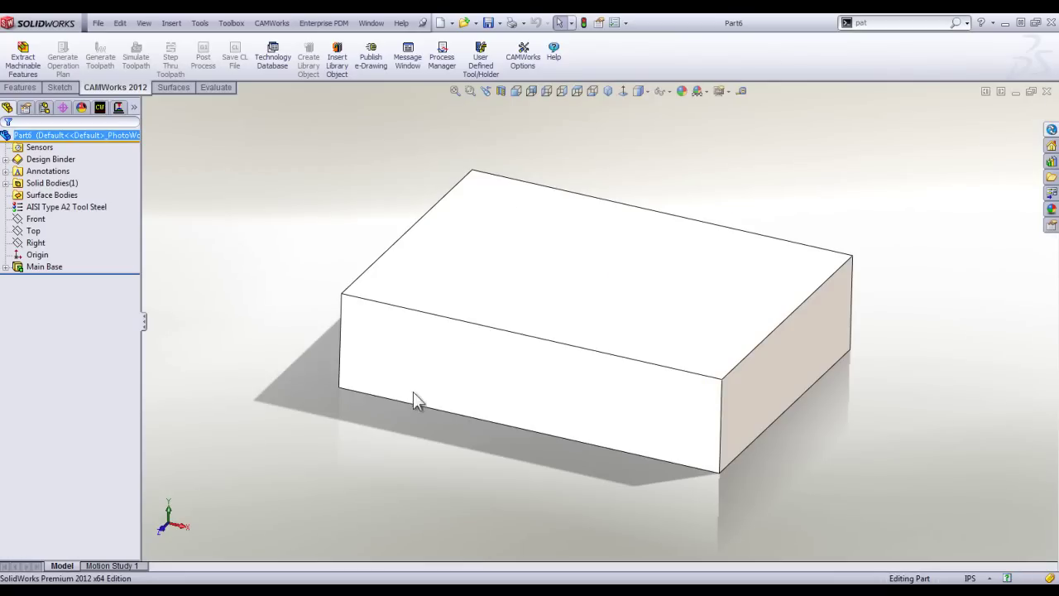
# Start a sketch on the block's top face and draw two circles about 1 in in diameter near its lower left and lower right corners.
pyautogui.moveTo(518, 402); pyautogui.dragTo(510, 436, button='middle')
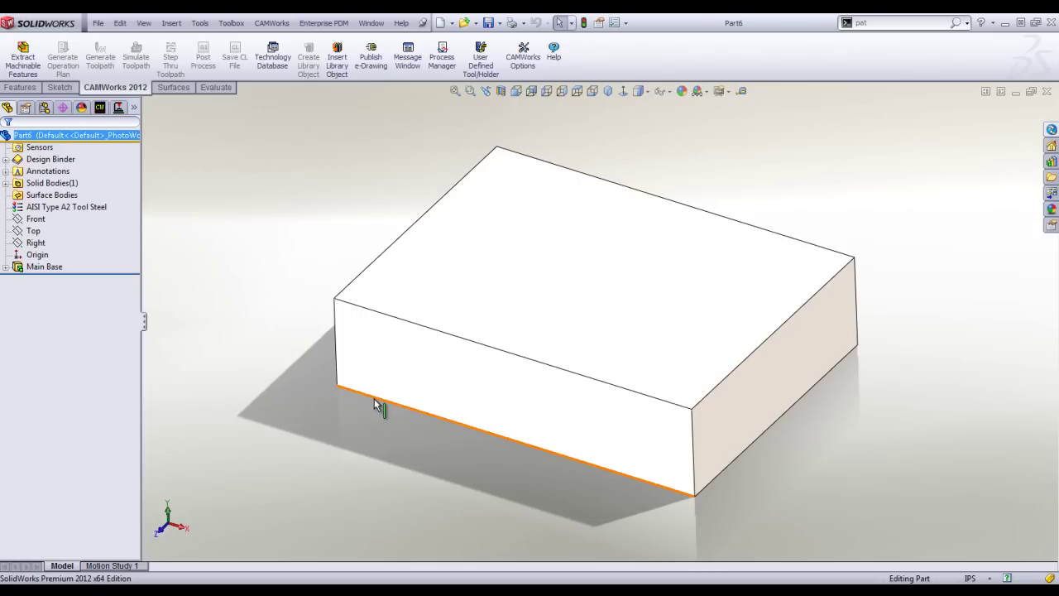
pyautogui.click(438, 305)
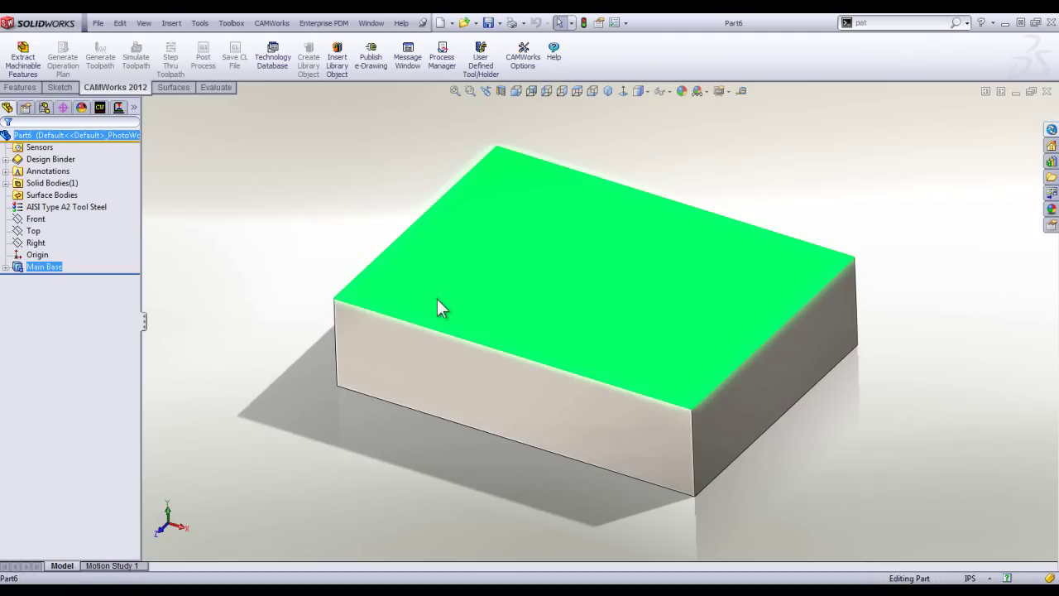
pyautogui.click(487, 260)
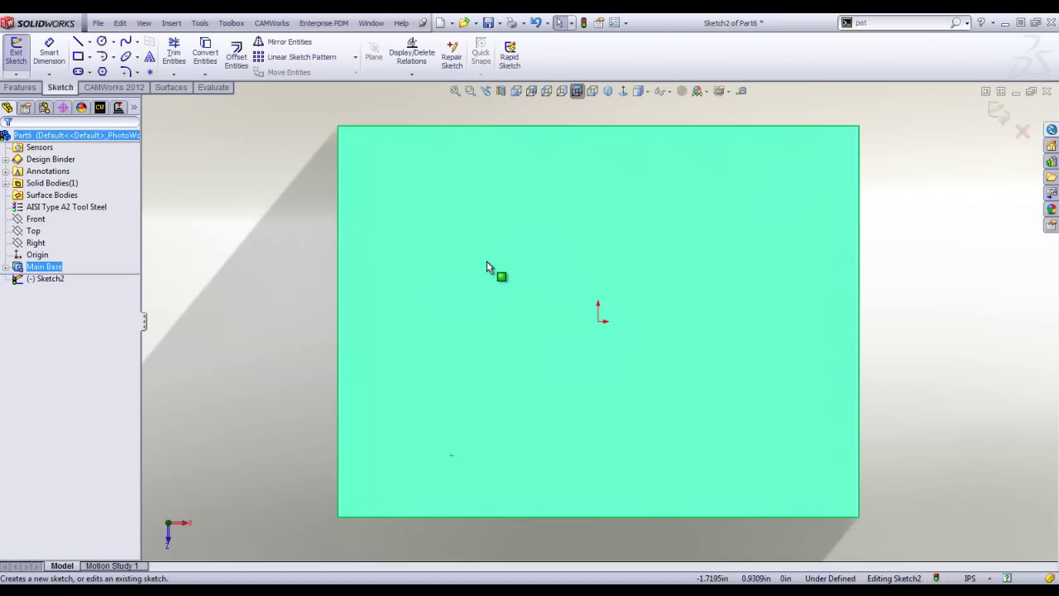
pyautogui.click(102, 41)
pyautogui.click(422, 434)
pyautogui.click(455, 434)
pyautogui.click(743, 447)
pyautogui.click(766, 427)
# Dimension the right circle's diameter and set it to 1 in.
pyautogui.moveTo(806, 389); pyautogui.dragTo(803, 323, button='right')
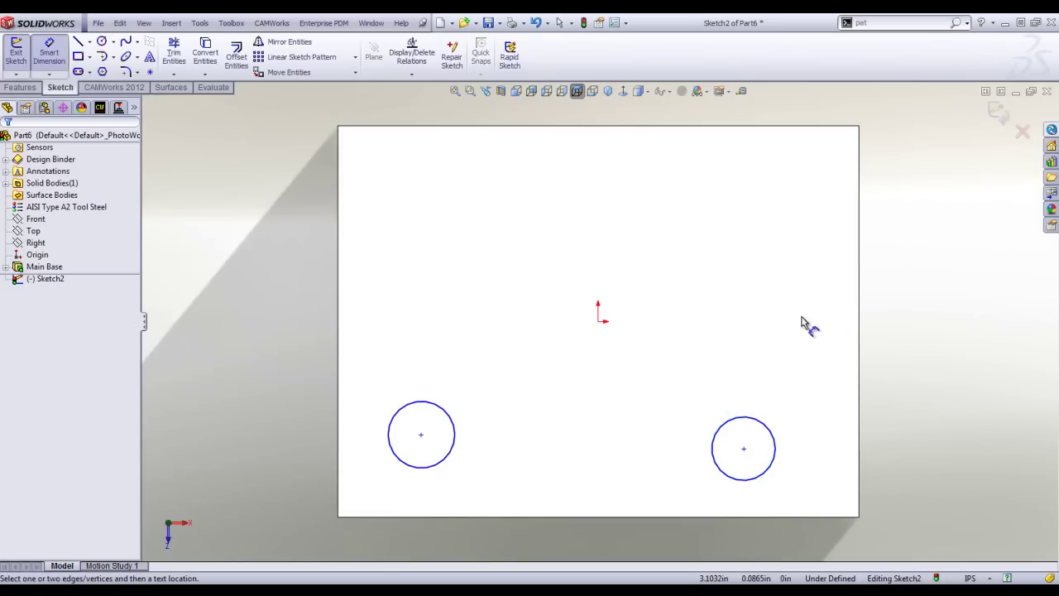
pyautogui.click(755, 421)
pyautogui.click(821, 350)
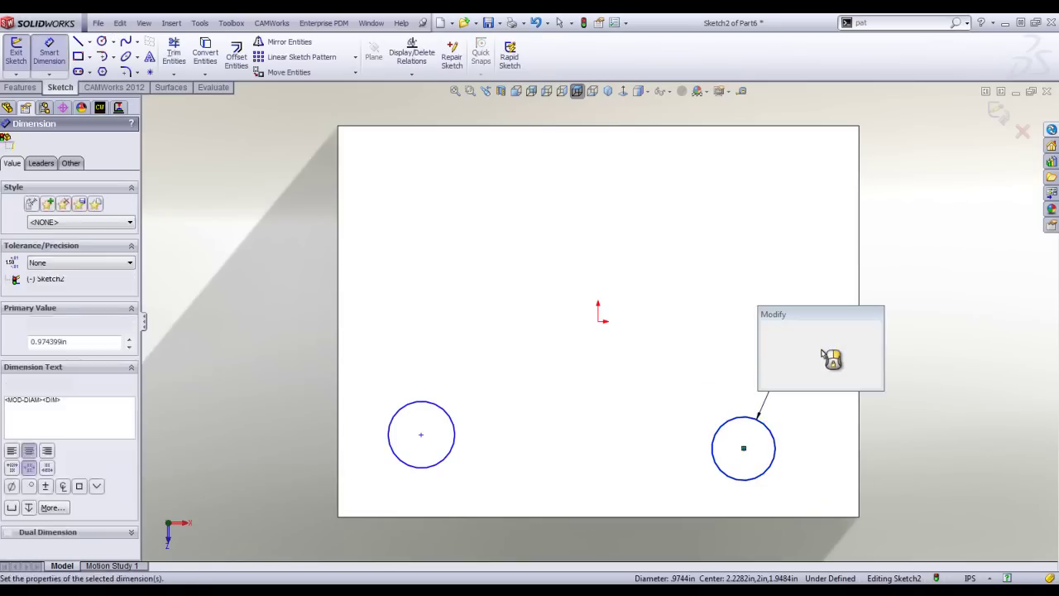
pyautogui.write('1.')
pyautogui.press('Return')
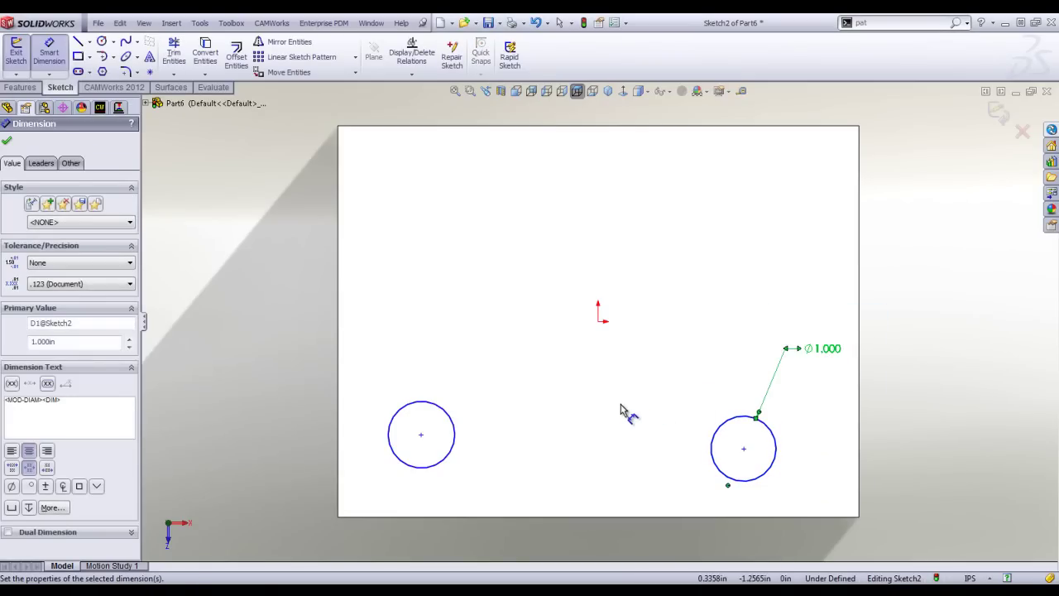
# Add an Equal relation between the two circles.
pyautogui.moveTo(621, 408); pyautogui.dragTo(558, 413, button='right')
pyautogui.click(710, 446)
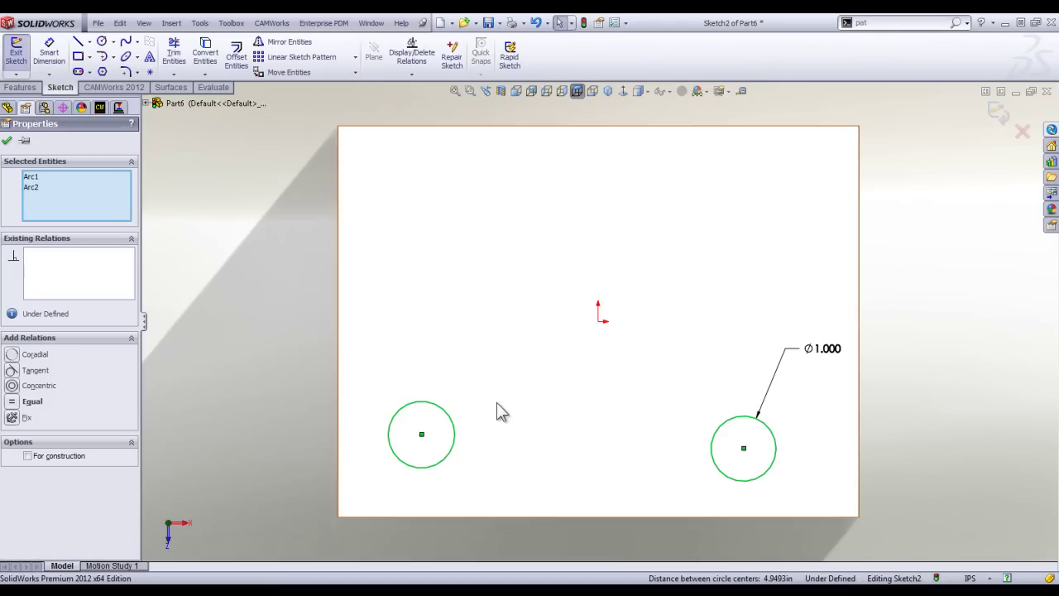
pyautogui.click(531, 383)
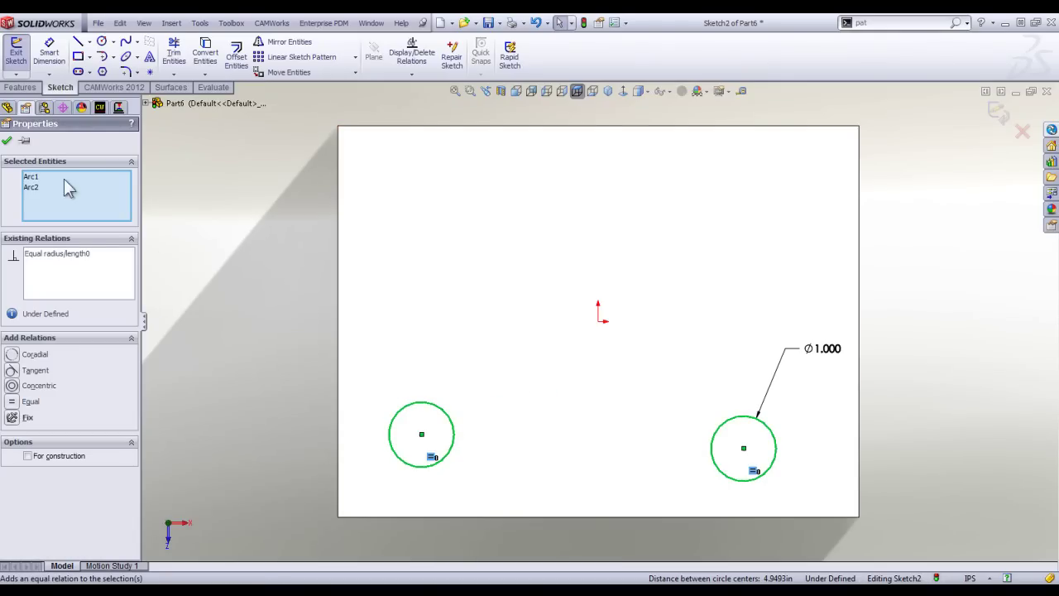
# Cut the two equal circles into the block as a blind extruded cut deeper than 0.1 in.
pyautogui.click(8, 139)
pyautogui.click(21, 87)
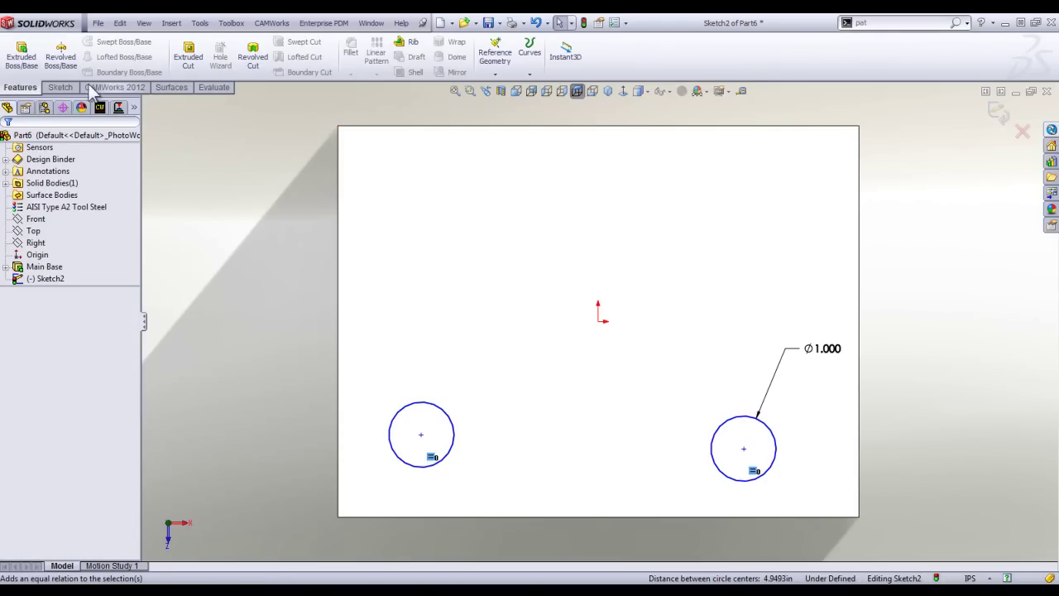
pyautogui.click(188, 58)
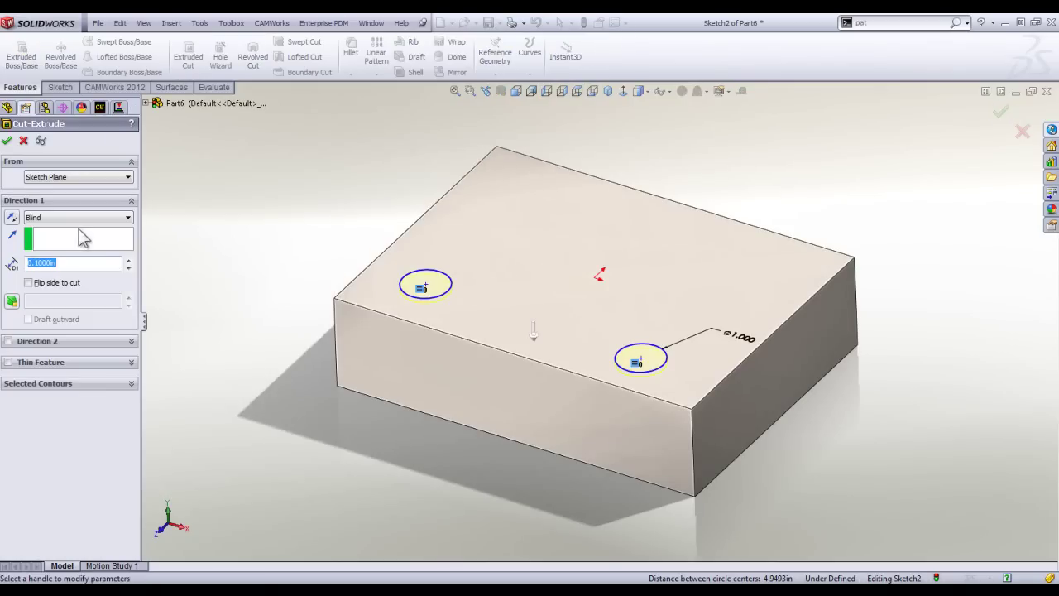
pyautogui.click(128, 260)
pyautogui.click(128, 261)
pyautogui.click(129, 261)
pyautogui.click(8, 140)
pyautogui.moveTo(248, 182)
pyautogui.mouseDown(button='middle')
pyautogui.moveTo(251, 272)
pyautogui.moveTo(246, 199)
pyautogui.mouseUp(button='middle')
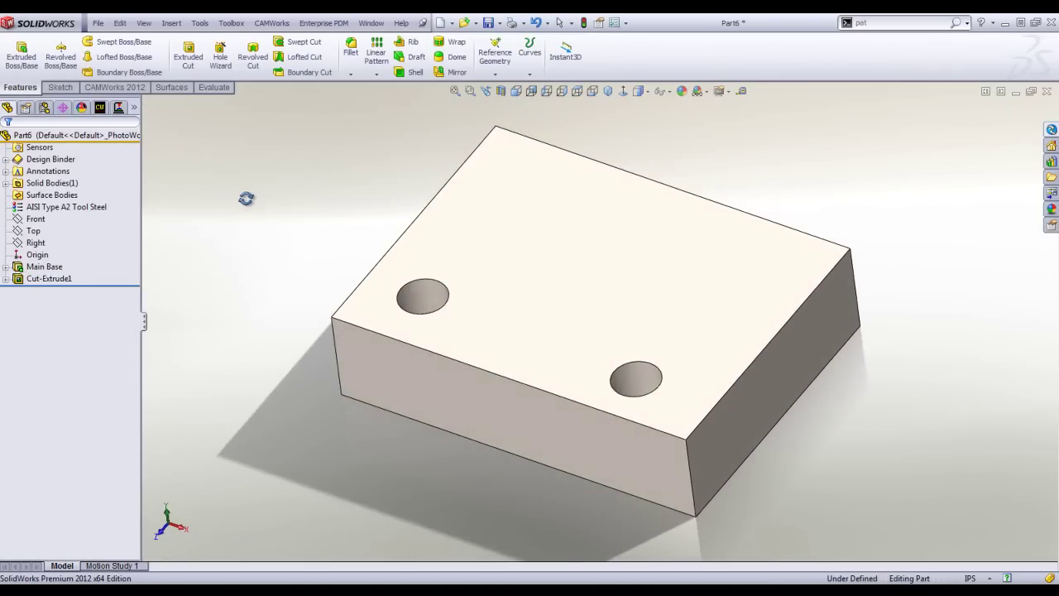
# Extract the machinable features of the block in CAMWorks.
pyautogui.click(100, 109)
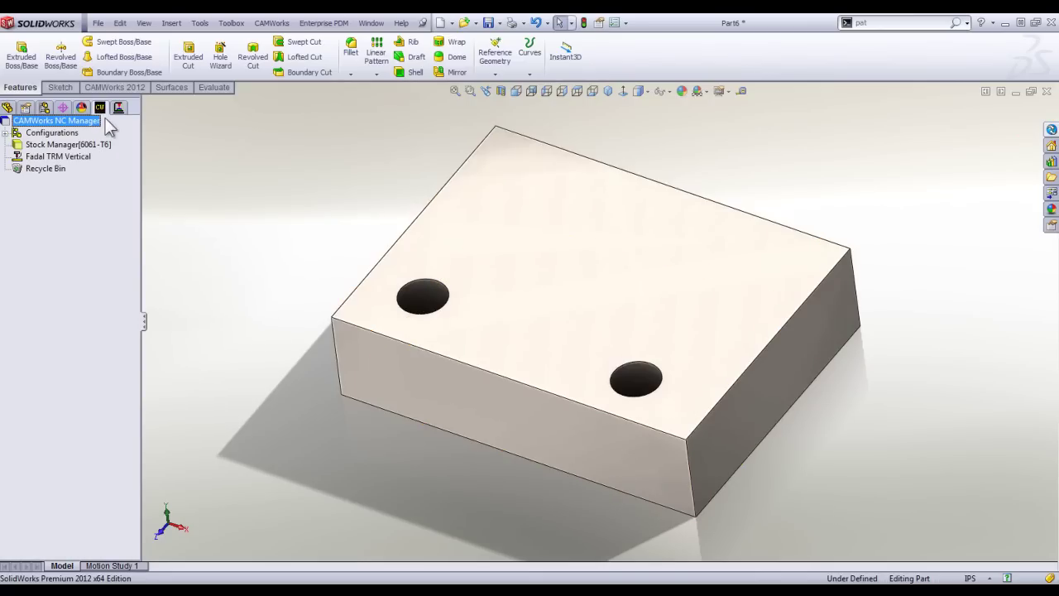
pyautogui.click(115, 89)
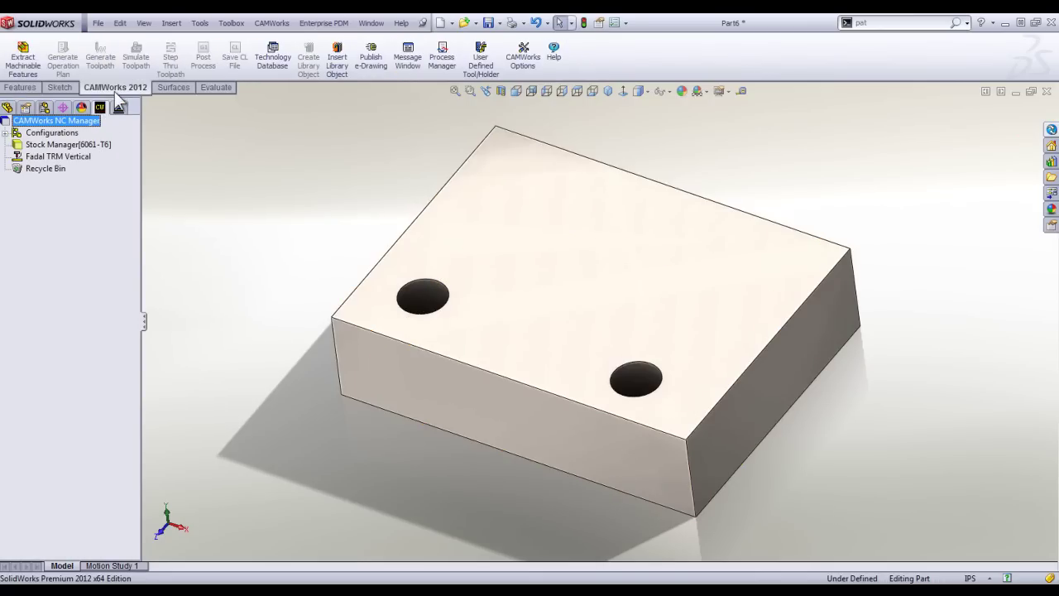
pyautogui.click(29, 61)
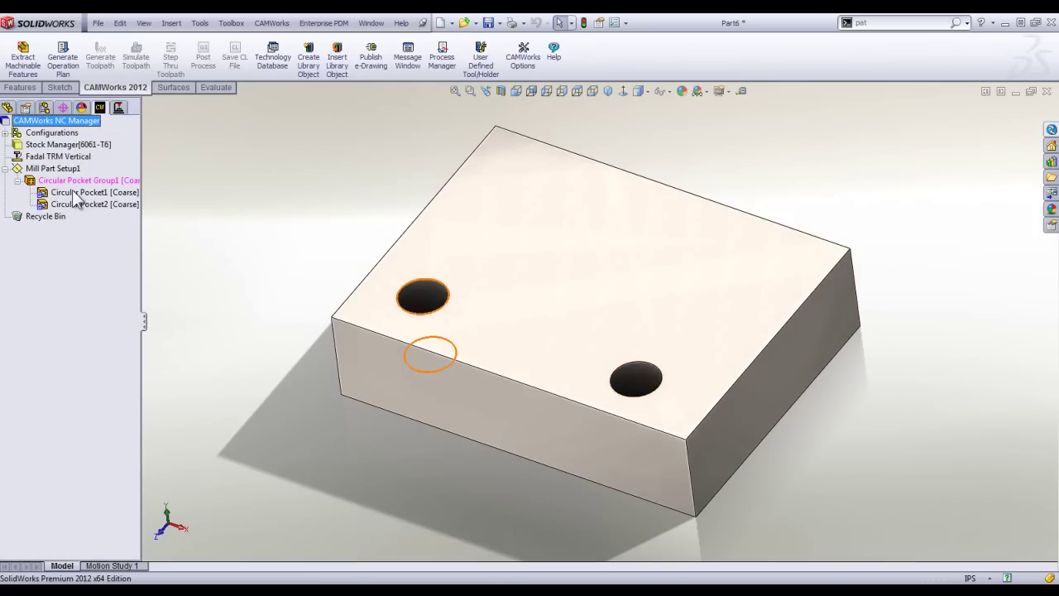
# Generate the operation plan for the circular pocket group in Mill Part Setup1 and select its rough mill operation.
pyautogui.click(17, 180)
pyautogui.rightClick(62, 189)
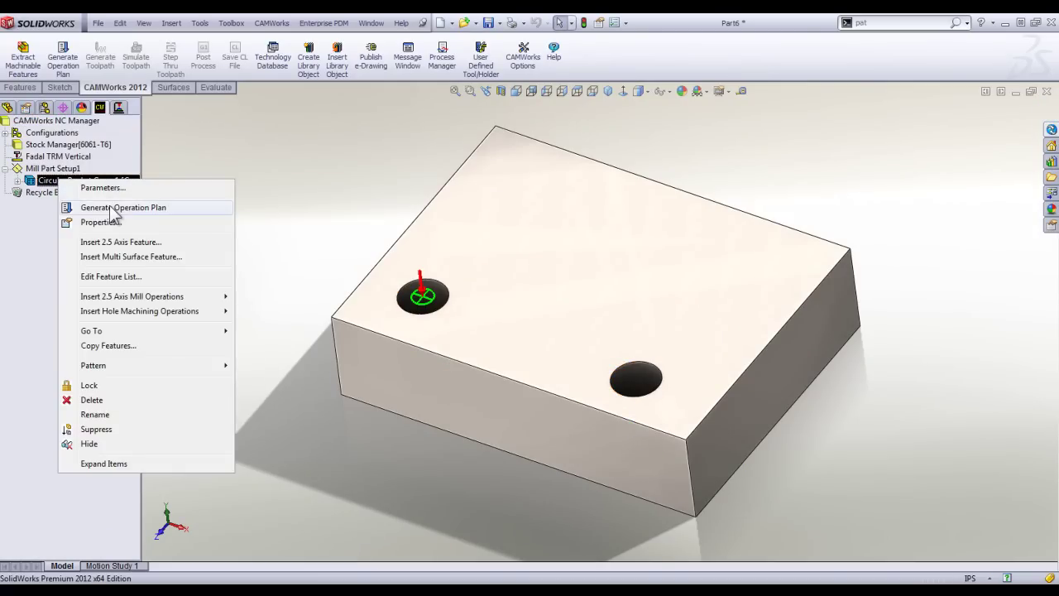
pyautogui.click(110, 207)
pyautogui.click(73, 181)
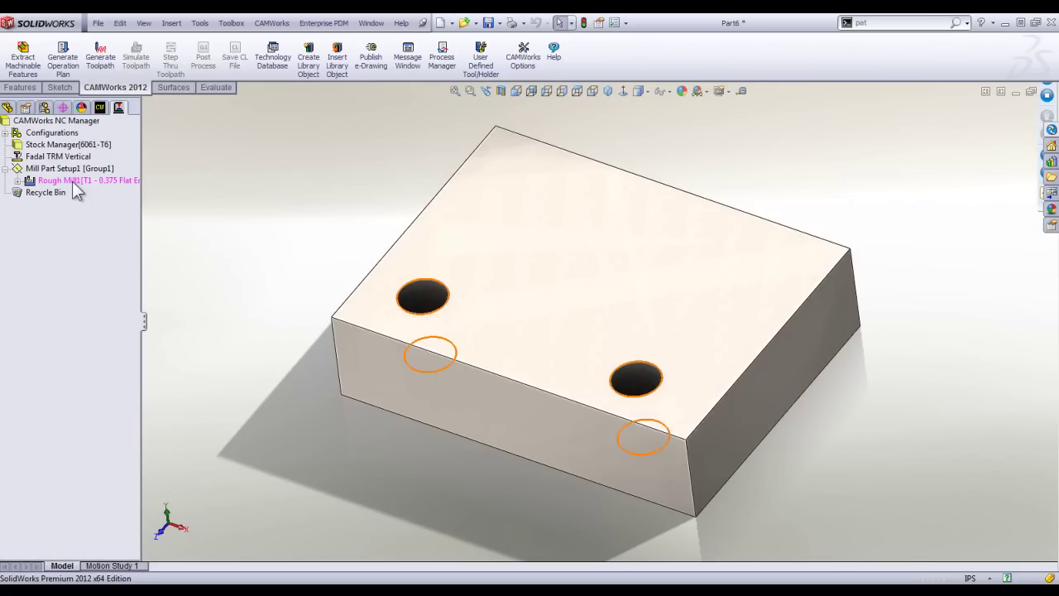
# Delete the circular pocket group from Mill Part Setup1 and empty the CAMWorks recycle bin.
pyautogui.click(101, 108)
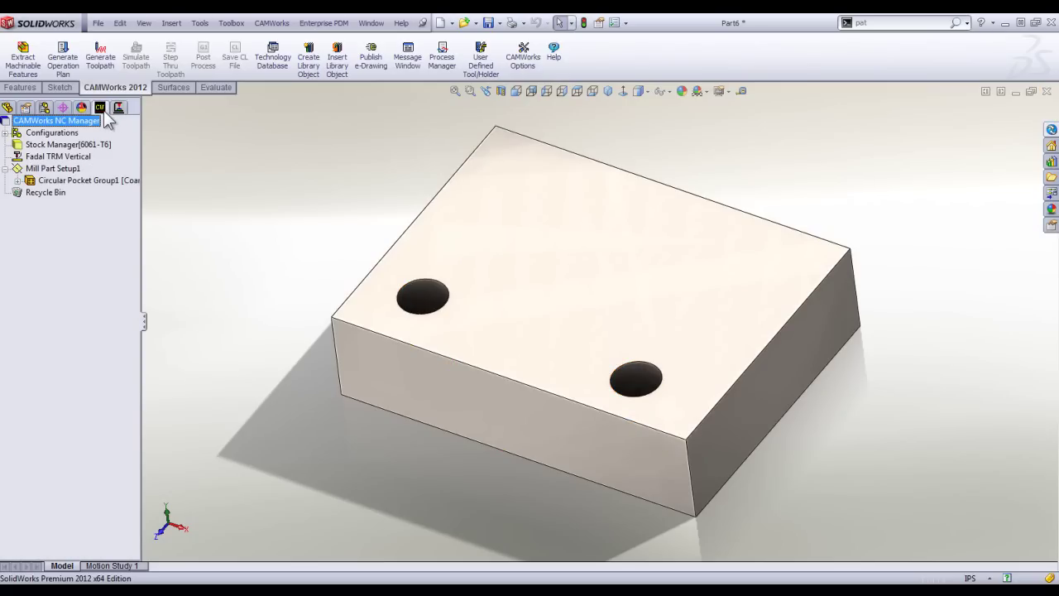
pyautogui.rightClick(100, 182)
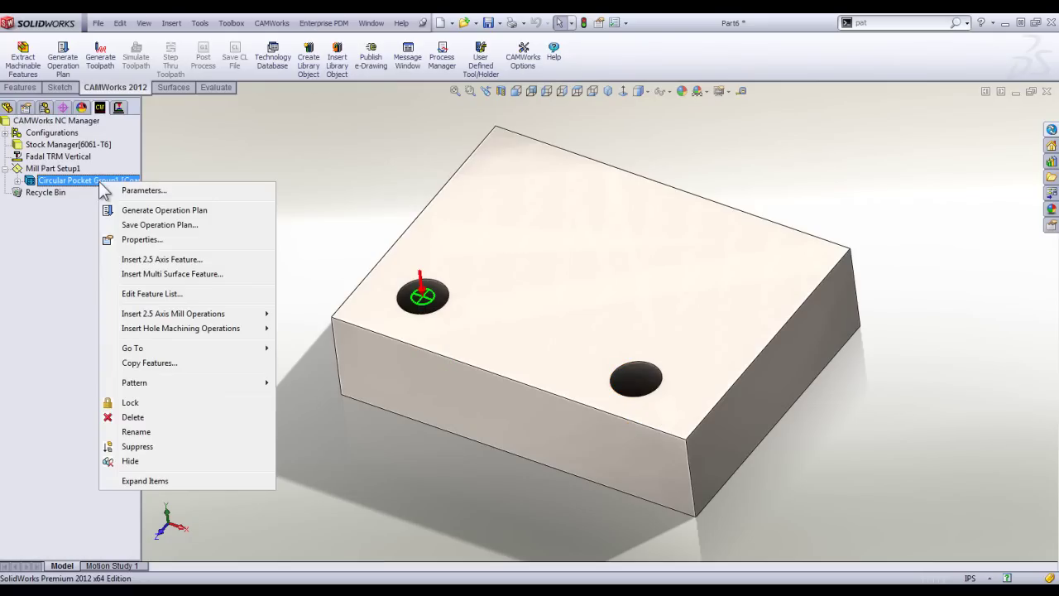
pyautogui.click(131, 417)
pyautogui.click(590, 337)
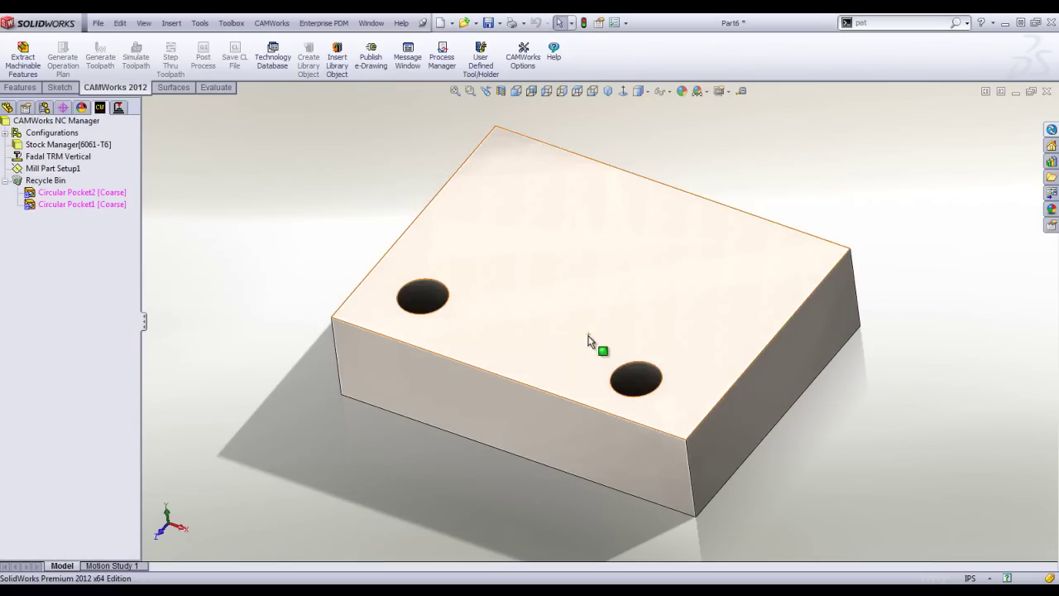
pyautogui.rightClick(53, 181)
pyautogui.click(96, 210)
pyautogui.press('Return')
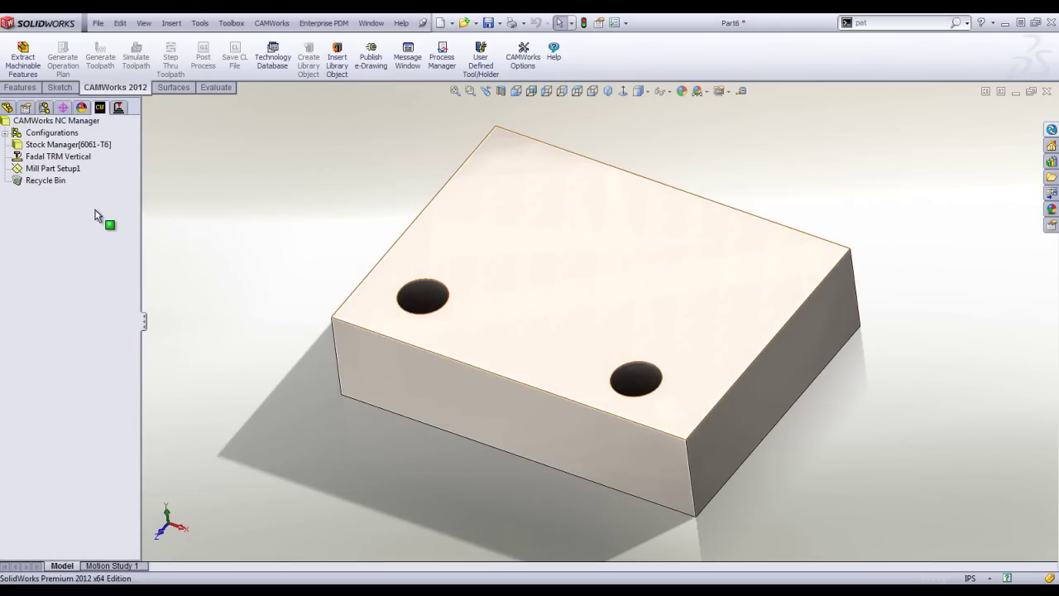
# Delete the extruded cut with the two holes and its leftover circle sketch from the part.
pyautogui.click(7, 108)
pyautogui.click(48, 279)
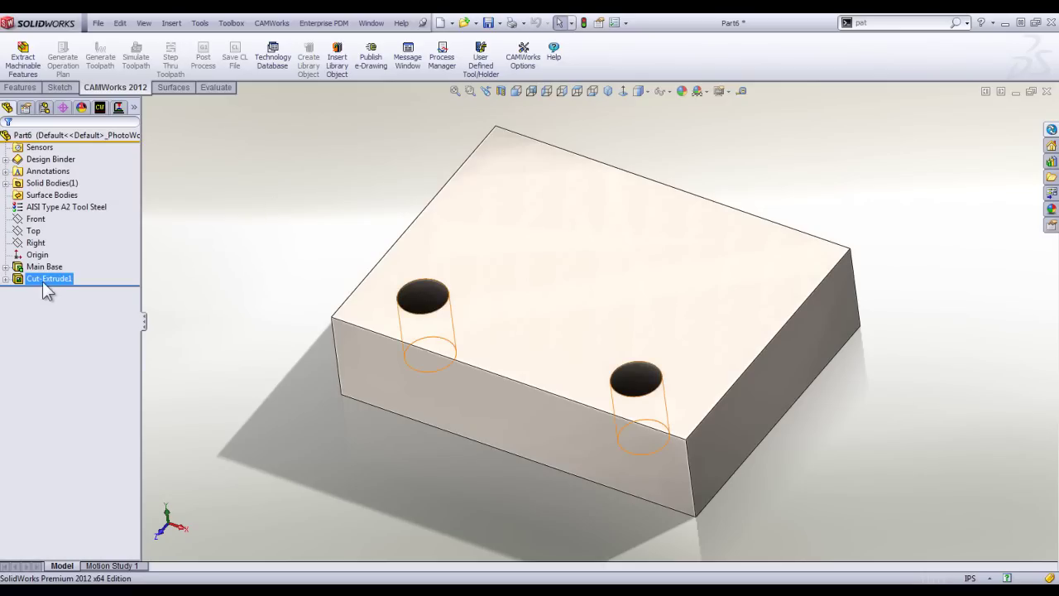
pyautogui.press('Delete')
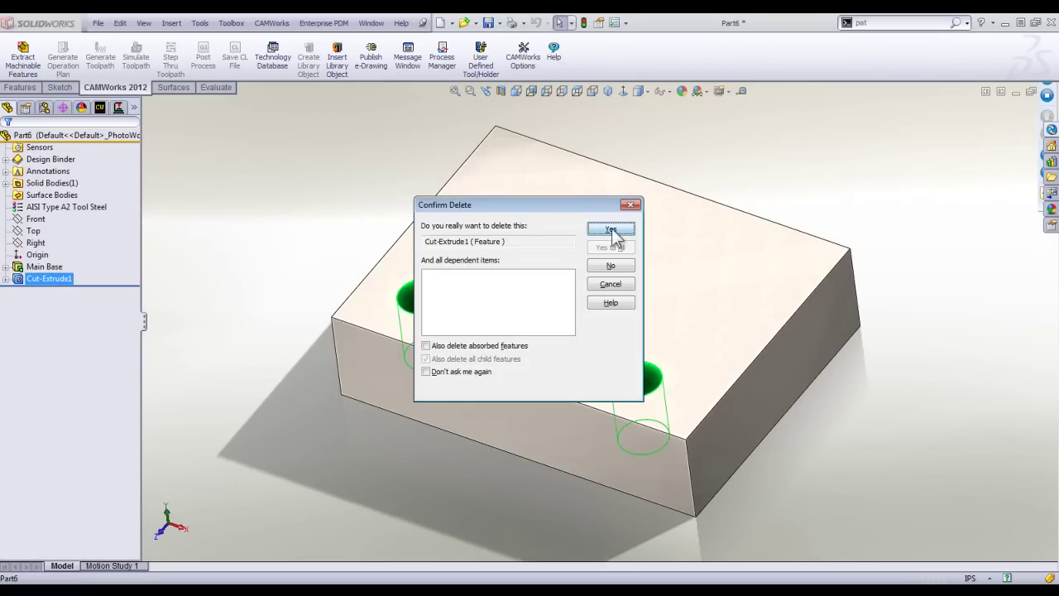
pyautogui.click(614, 235)
pyautogui.click(42, 279)
pyautogui.press('Delete')
pyautogui.click(618, 232)
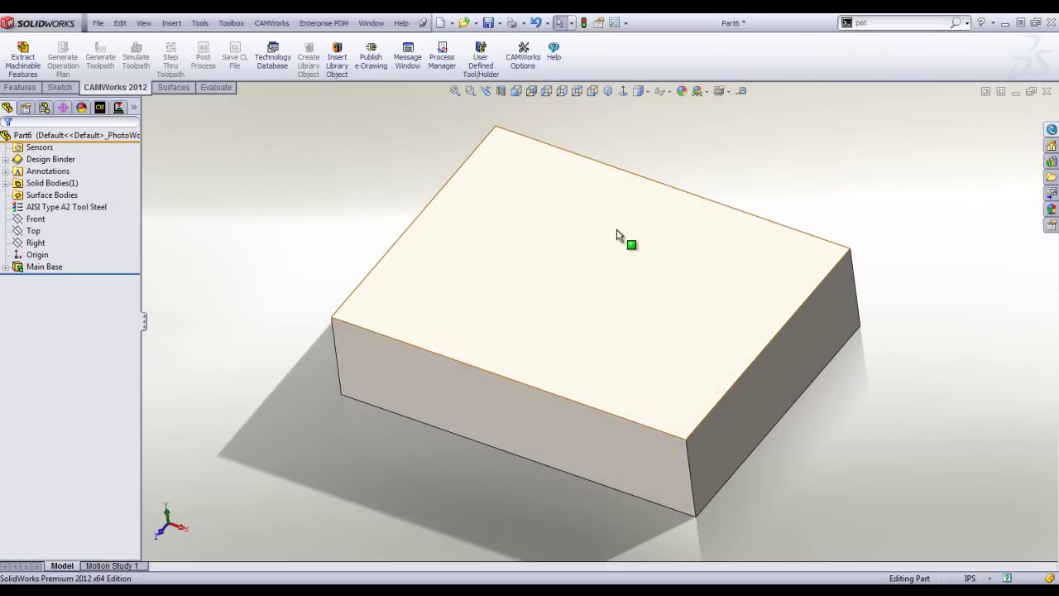
# Start a sketch on the block's top face and add the sketch text TEST along the front edge.
pyautogui.click(486, 332)
pyautogui.click(483, 286)
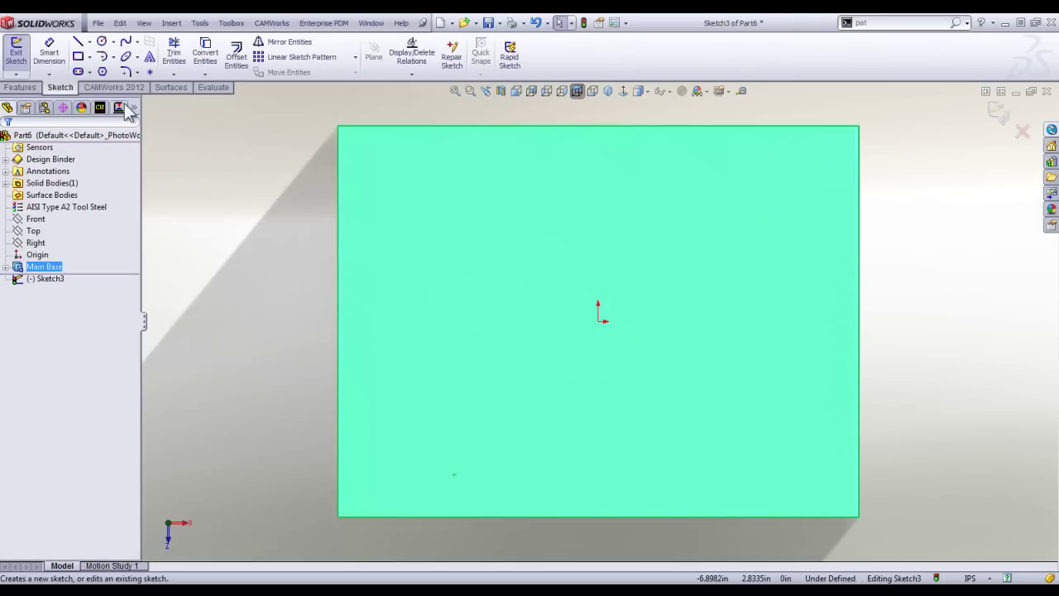
pyautogui.click(150, 59)
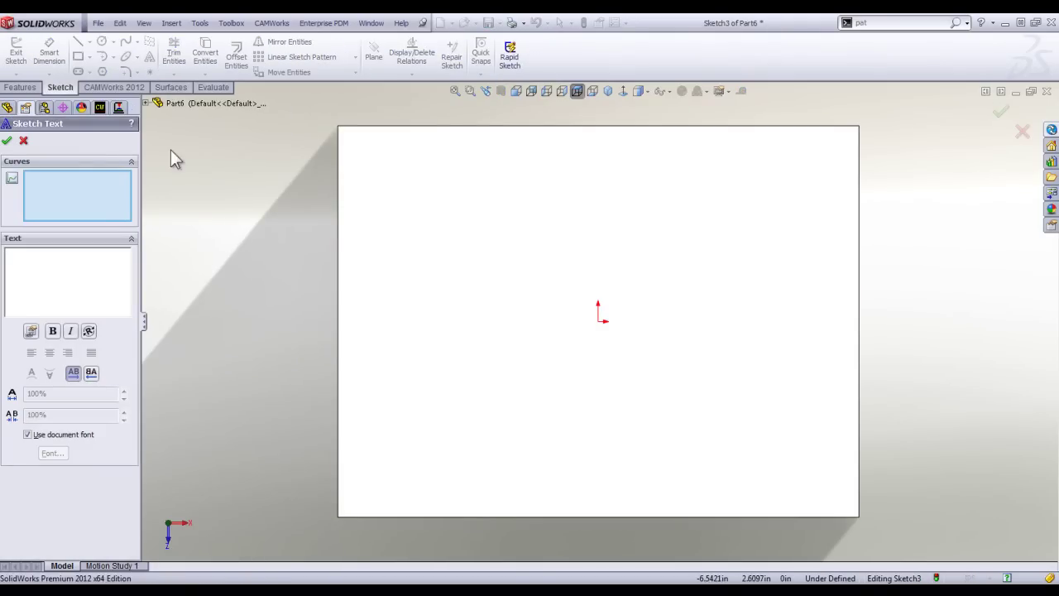
pyautogui.click(485, 518)
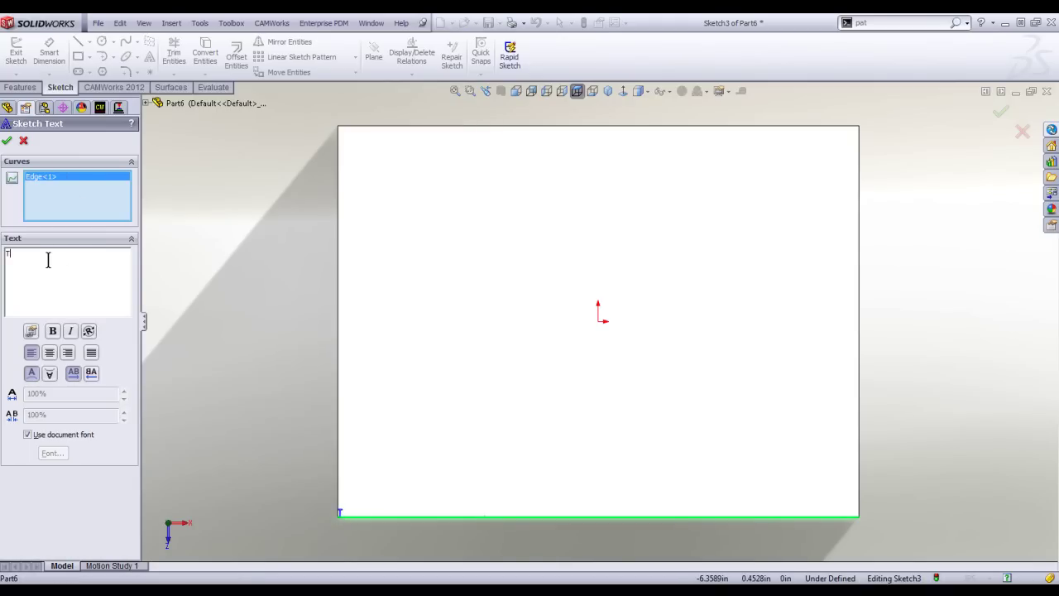
# Set the TEST text to the CAMWorks font at 72 points instead of the document font, and close the sketch.
pyautogui.click(27, 434)
pyautogui.click(51, 454)
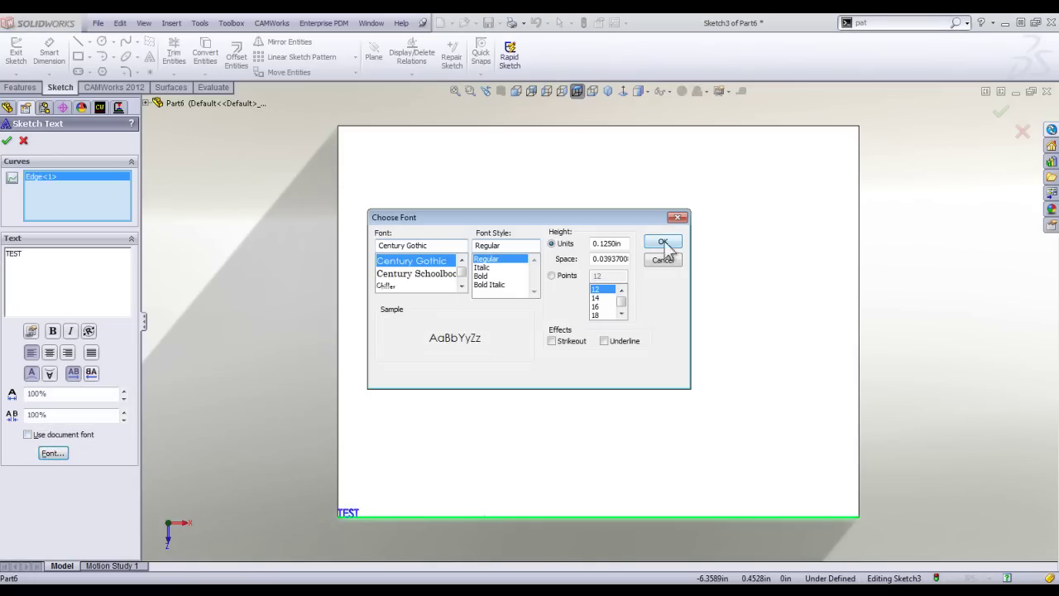
pyautogui.click(463, 260)
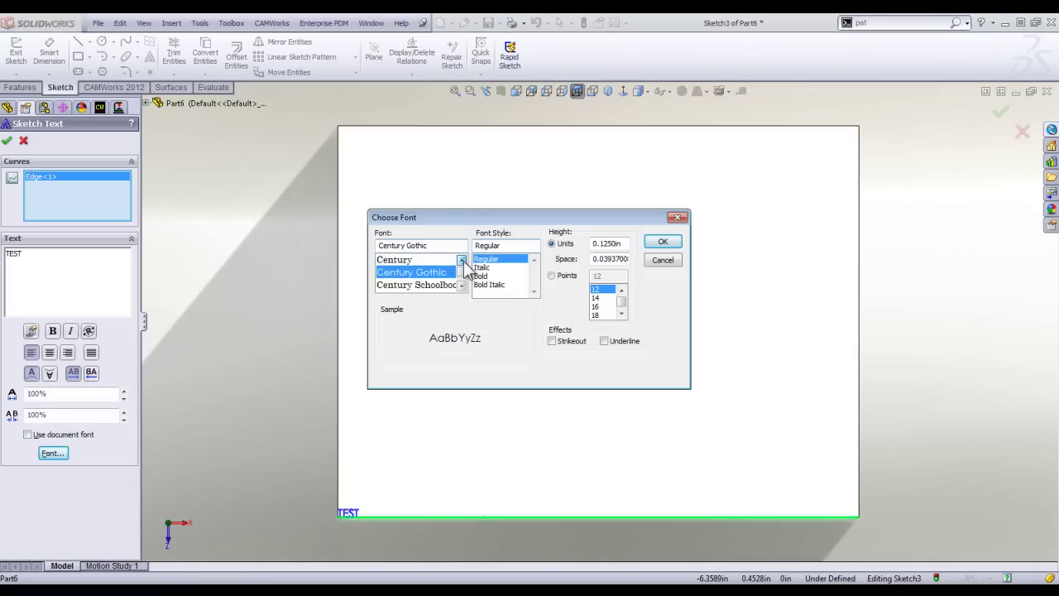
pyautogui.moveTo(464, 260); pyautogui.dragTo(463, 261)
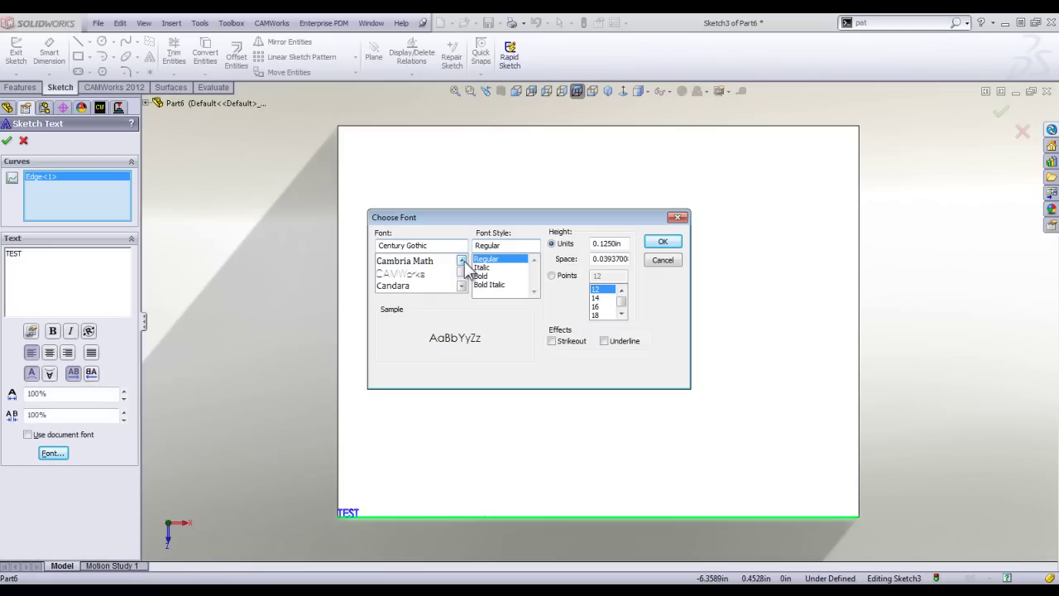
pyautogui.click(407, 276)
pyautogui.click(552, 275)
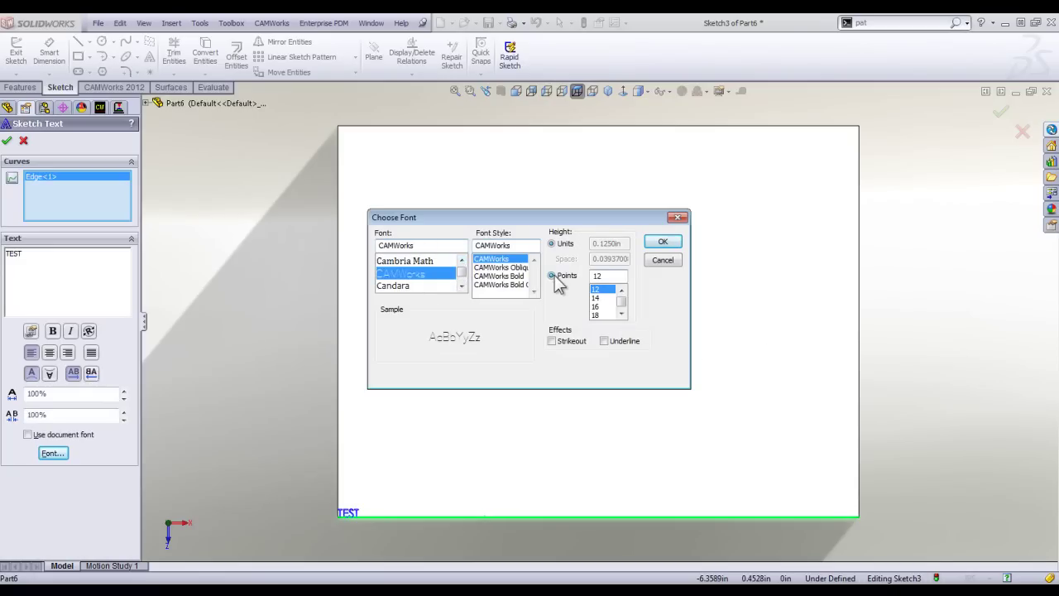
pyautogui.click(594, 315)
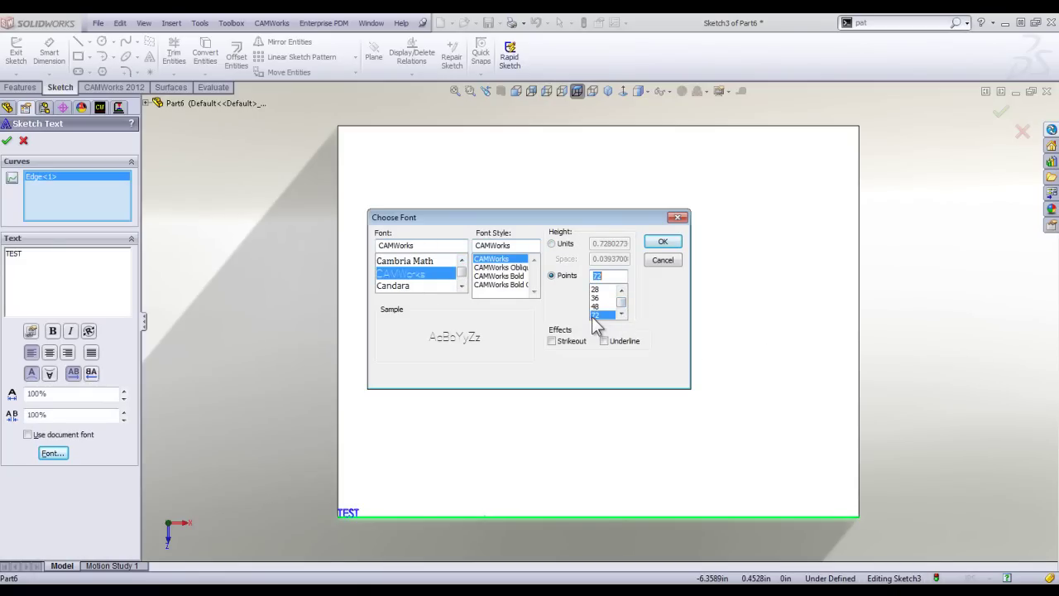
pyautogui.click(663, 241)
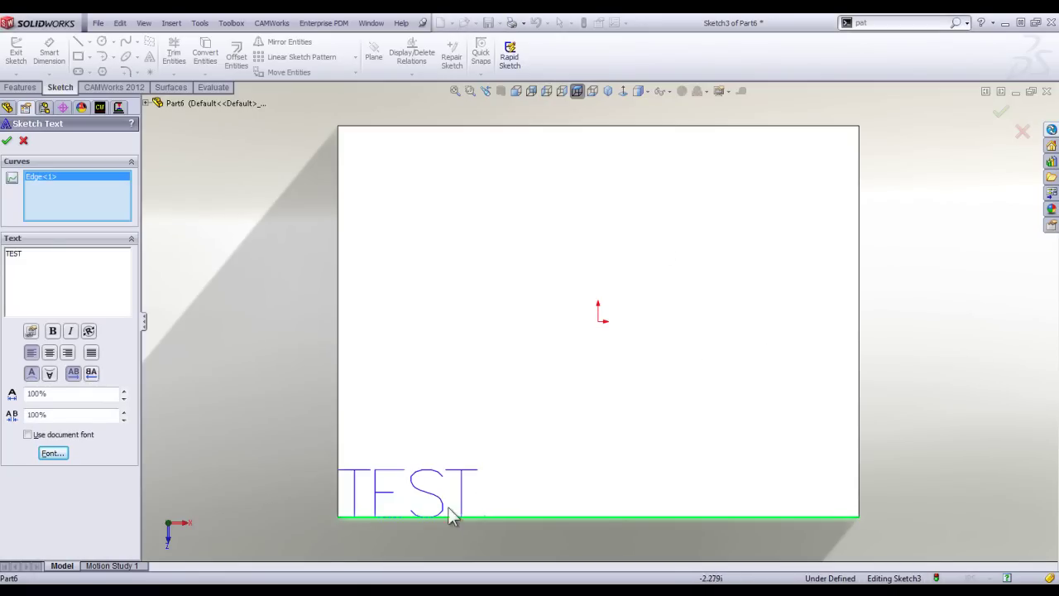
pyautogui.click(8, 140)
pyautogui.click(235, 211)
pyautogui.moveTo(288, 329); pyautogui.dragTo(274, 190, button='middle')
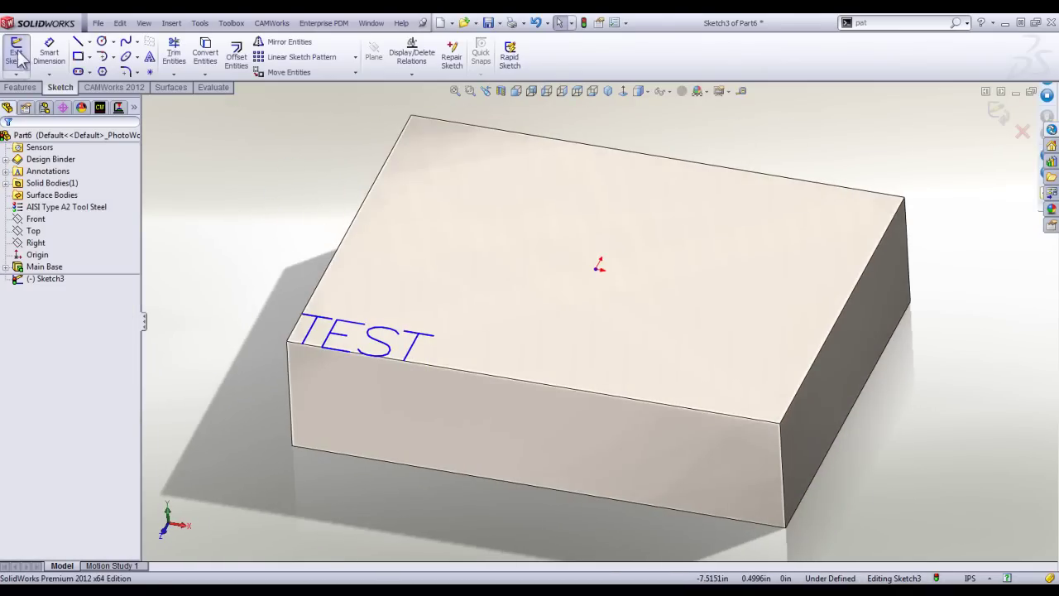
pyautogui.click(16, 52)
# Insert a 2.5 axis Engrave Feature from the TEST sketch into Mill Part Setup1 with a blind depth of .01 in.
pyautogui.click(100, 107)
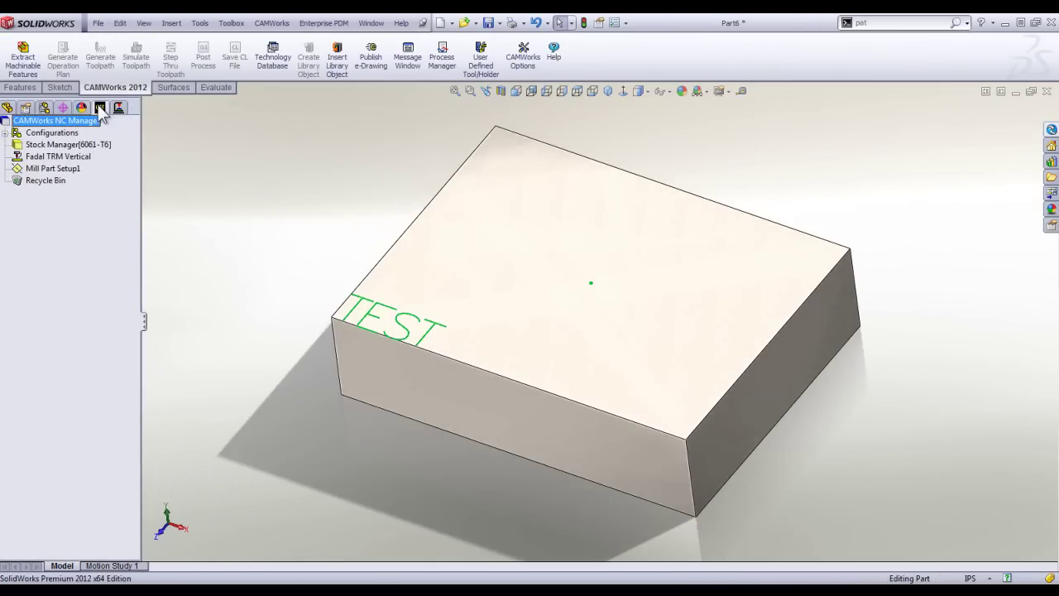
pyautogui.rightClick(55, 172)
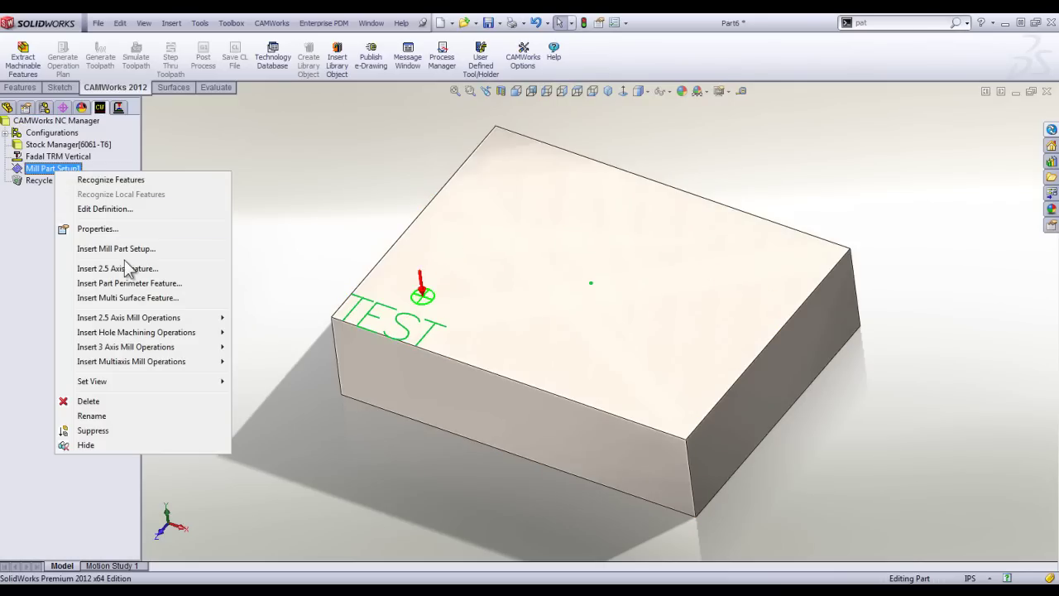
pyautogui.click(124, 268)
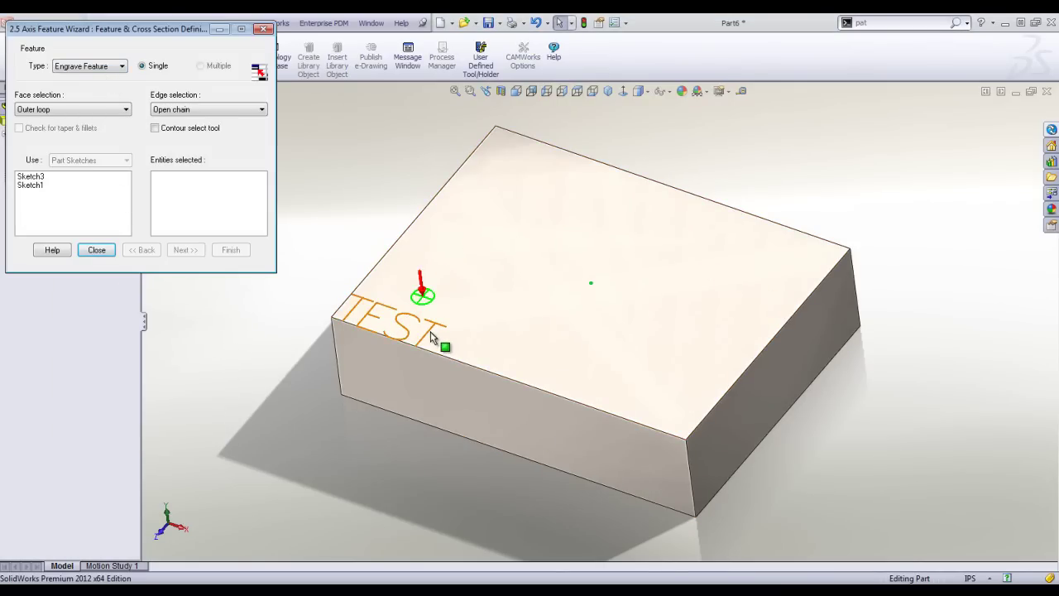
pyautogui.click(30, 177)
pyautogui.click(202, 252)
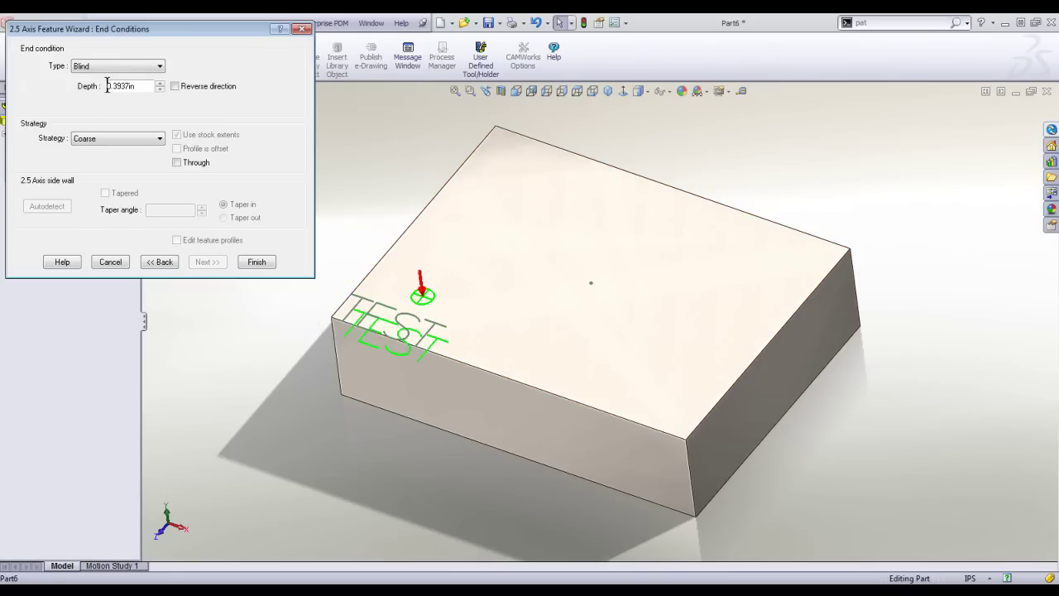
pyautogui.doubleClick(137, 89)
pyautogui.write('.01')
pyautogui.click(259, 262)
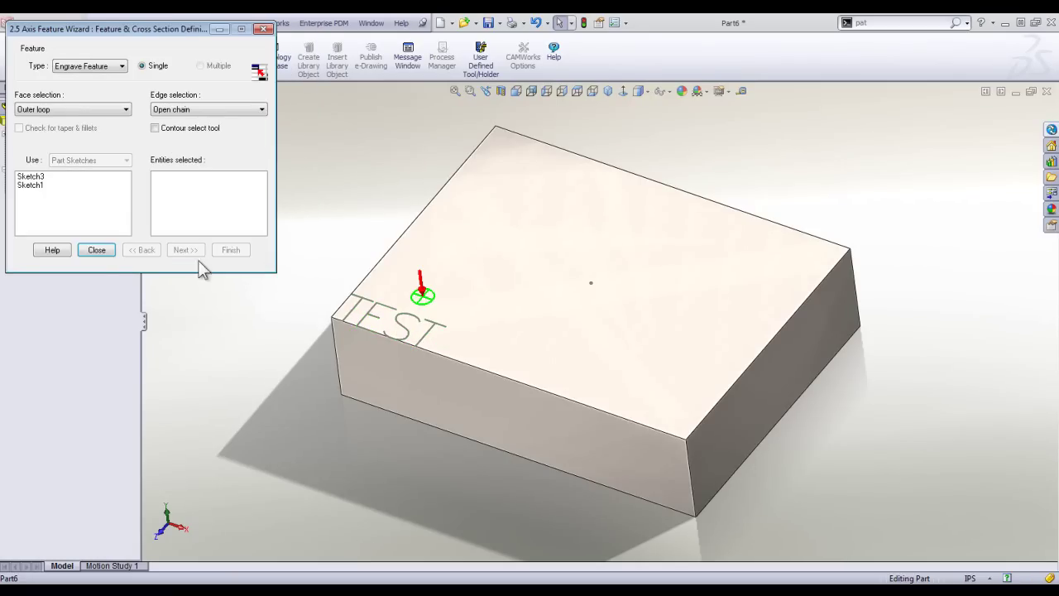
pyautogui.click(96, 251)
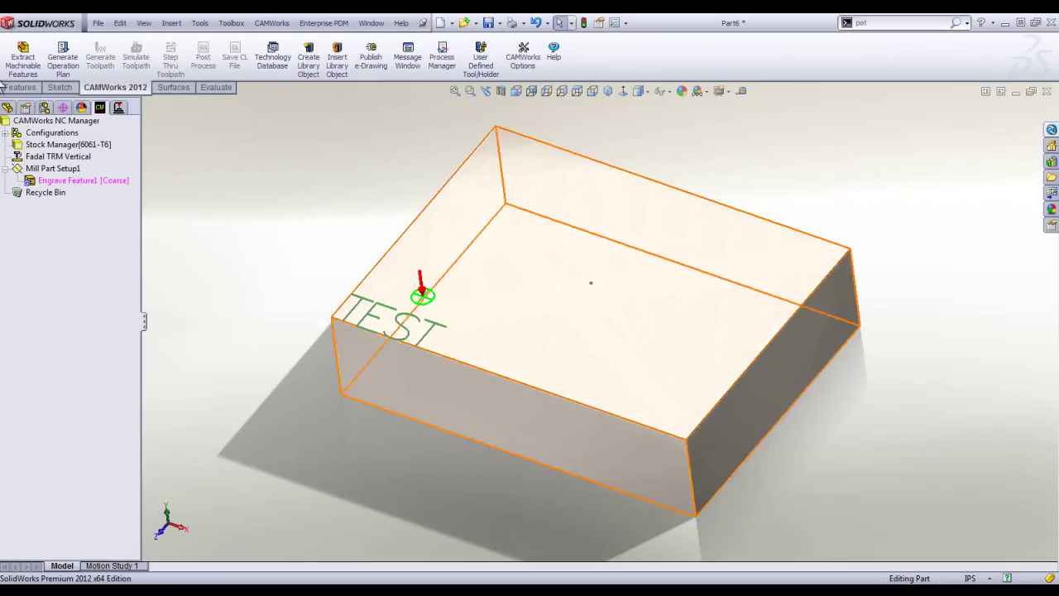
# Start a second sketch on the block's top face and add a first name in capitals as sketch text along the short edge above TEST.
pyautogui.click(7, 108)
pyautogui.click(446, 236)
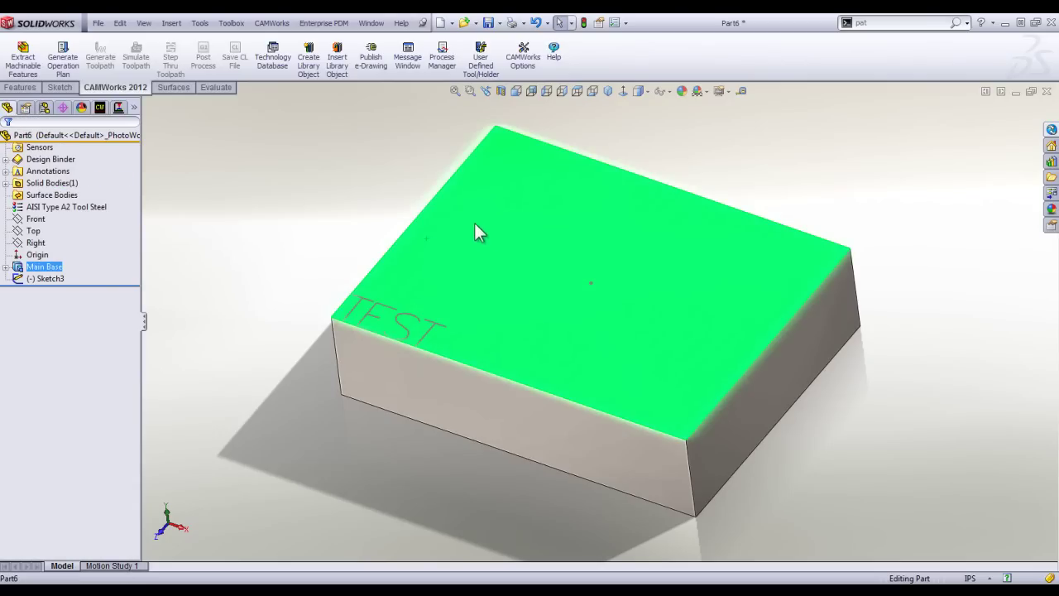
pyautogui.click(477, 207)
pyautogui.click(190, 177)
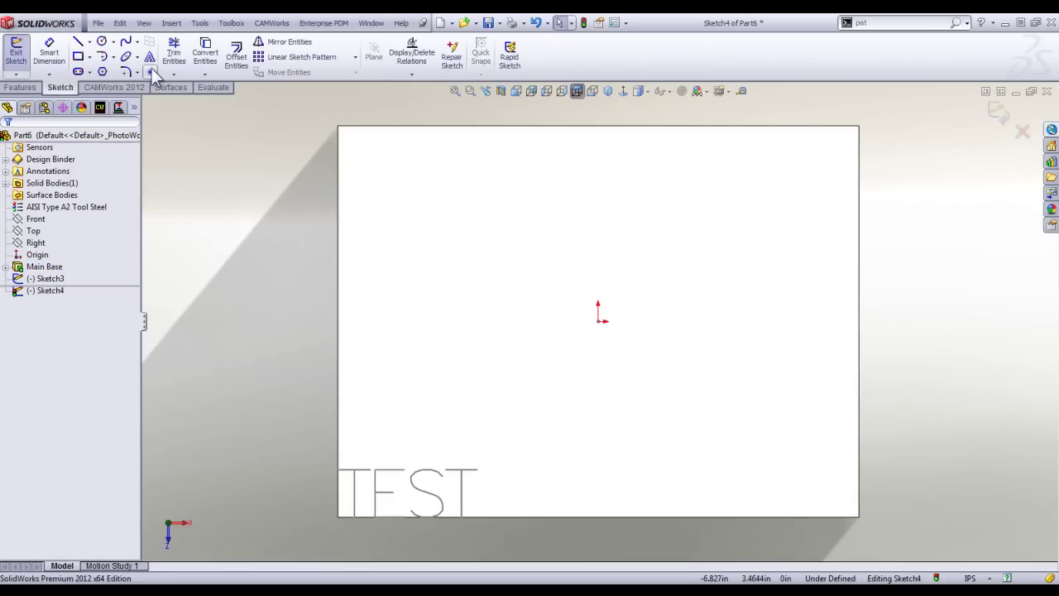
pyautogui.click(150, 60)
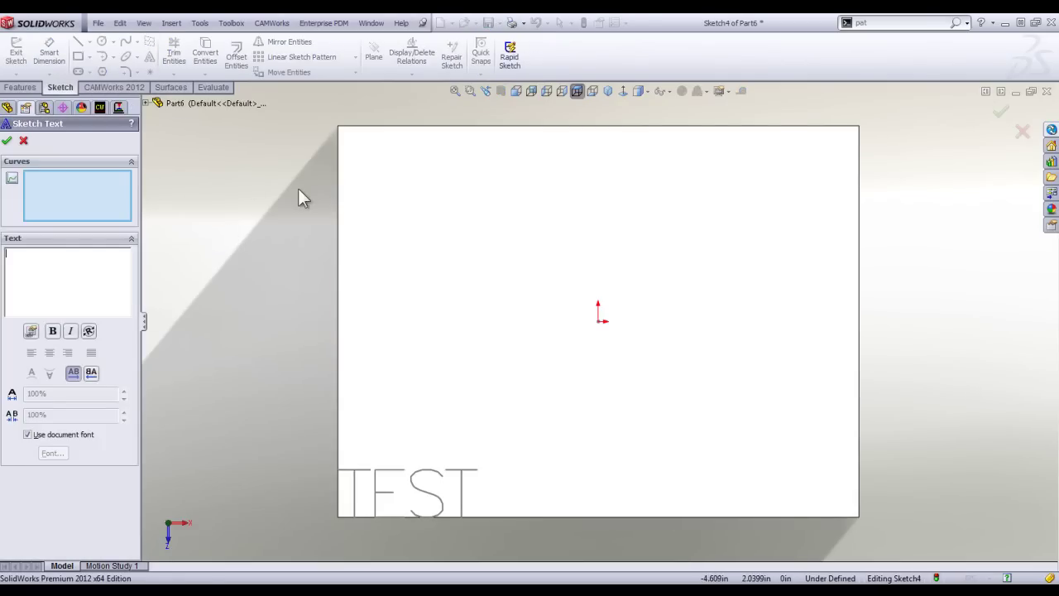
pyautogui.click(338, 175)
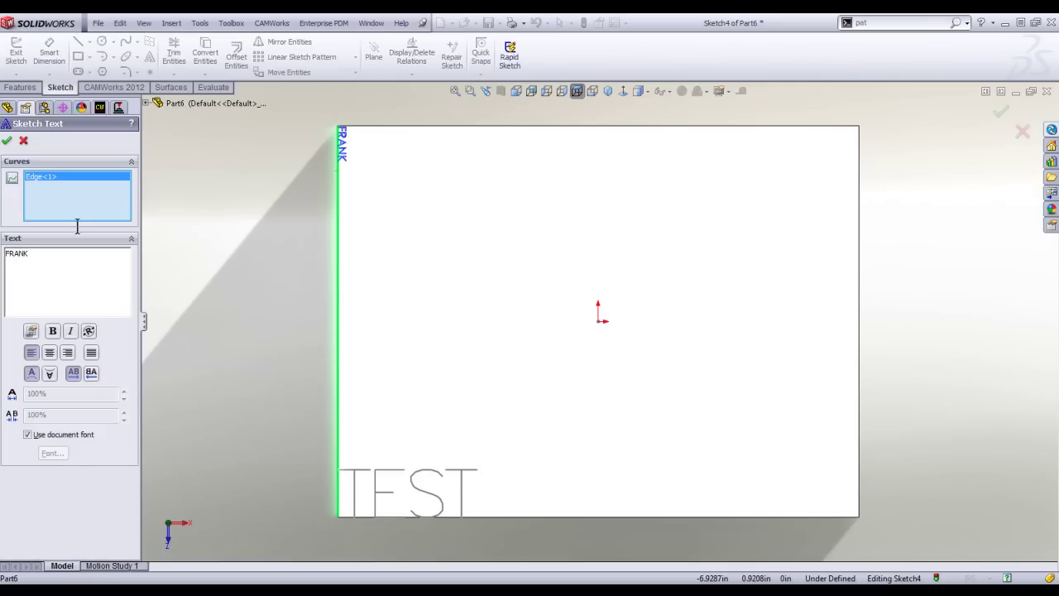
# Turn off the document font for the new sketch text and choose the CAMWorks font.
pyautogui.click(27, 435)
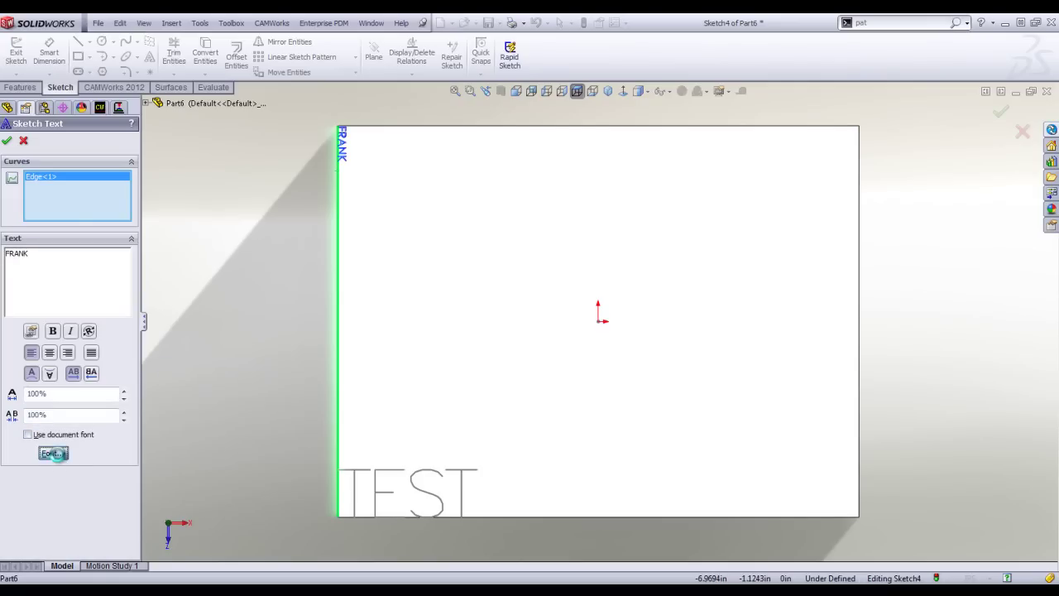
pyautogui.click(53, 453)
pyautogui.scroll(2, 466, 263)
pyautogui.scroll(3, 468, 267)
pyautogui.click(464, 261)
pyautogui.click(464, 260)
pyautogui.click(465, 260)
pyautogui.click(465, 261)
pyautogui.click(462, 286)
pyautogui.click(463, 286)
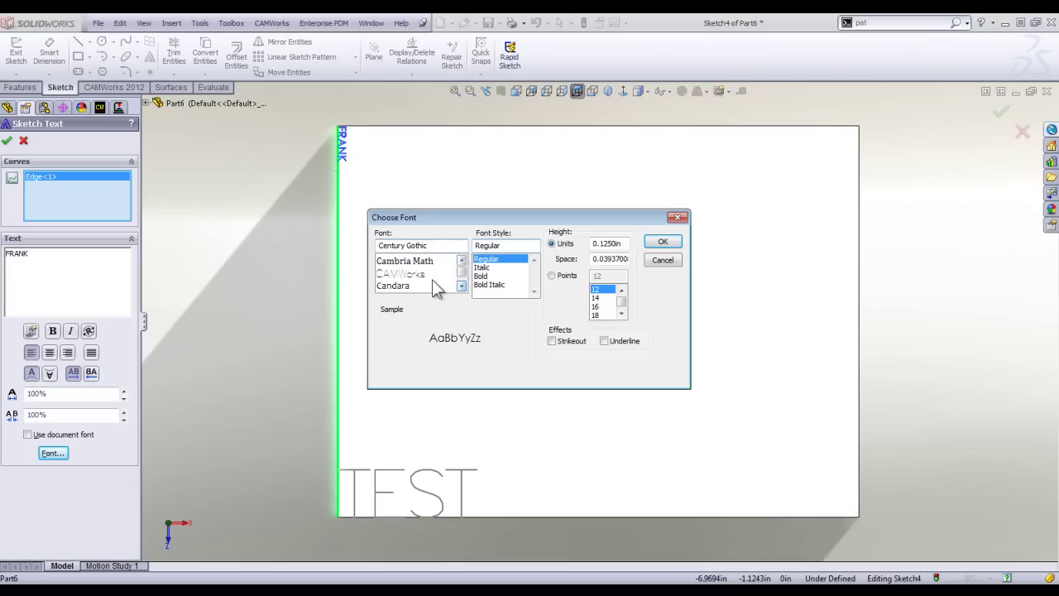
pyautogui.click(401, 274)
# Set the new sketch text's height to 72 points, accept the text and close the sketch.
pyautogui.click(552, 275)
pyautogui.scroll(-3, 615, 305)
pyautogui.click(601, 315)
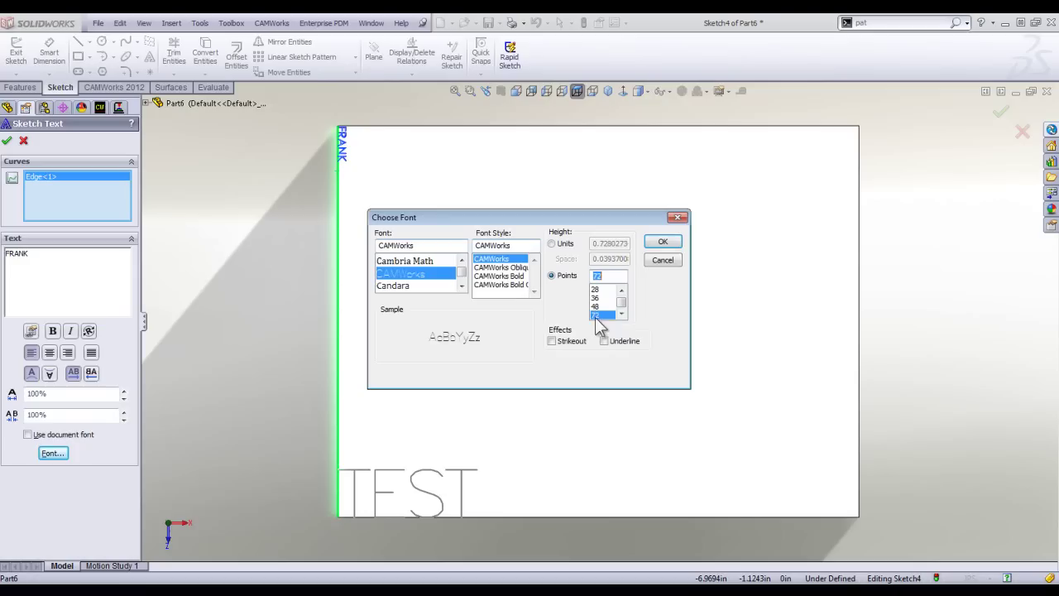
pyautogui.click(662, 243)
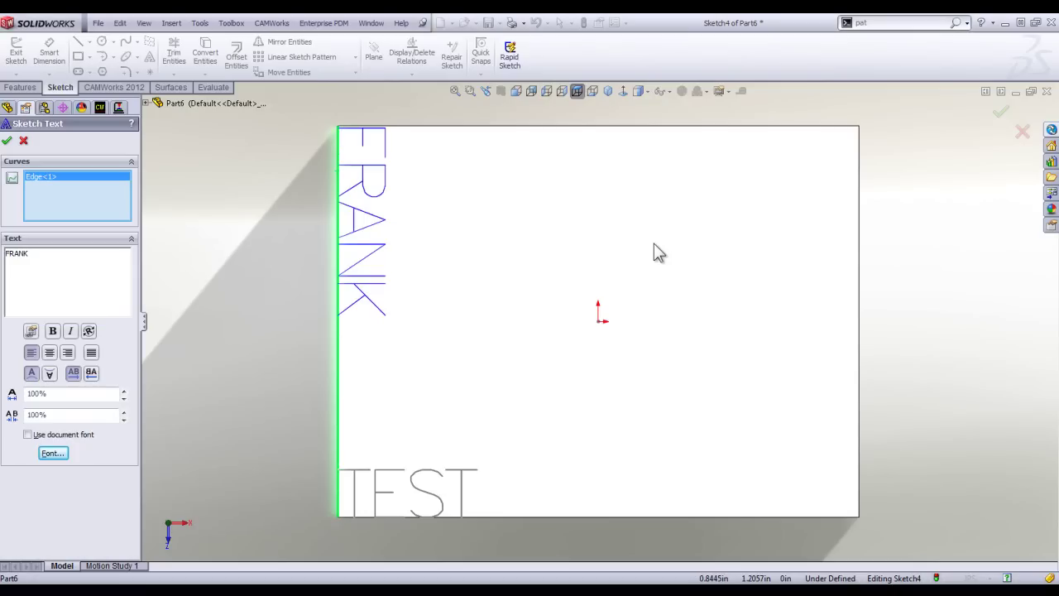
pyautogui.click(7, 140)
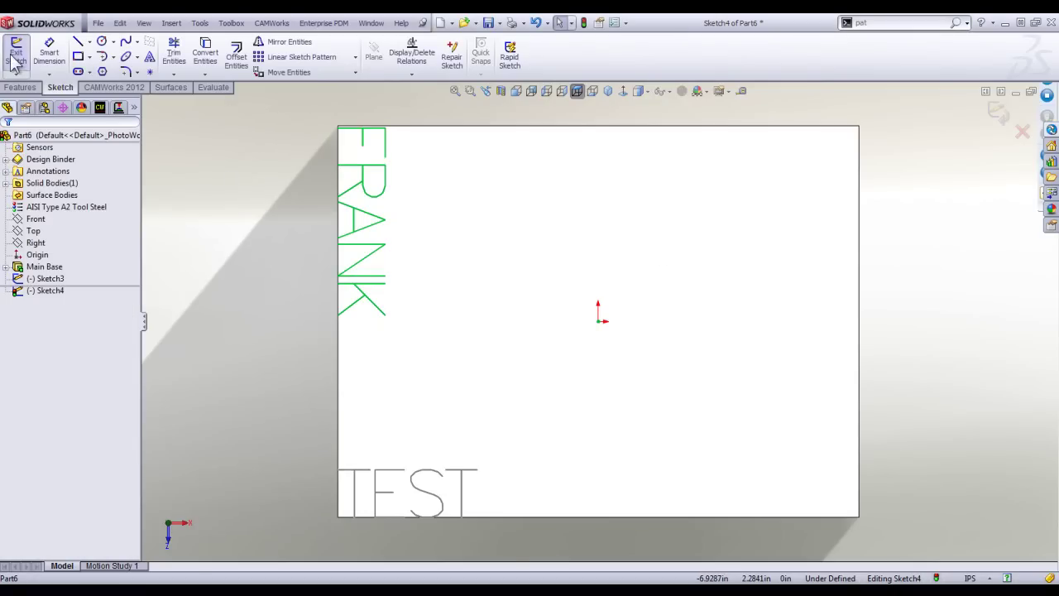
pyautogui.click(16, 54)
# Insert a 2.5 axis Engrave Feature from Sketch4 into Mill Part Setup1 with a blind depth of .01 in.
pyautogui.click(99, 108)
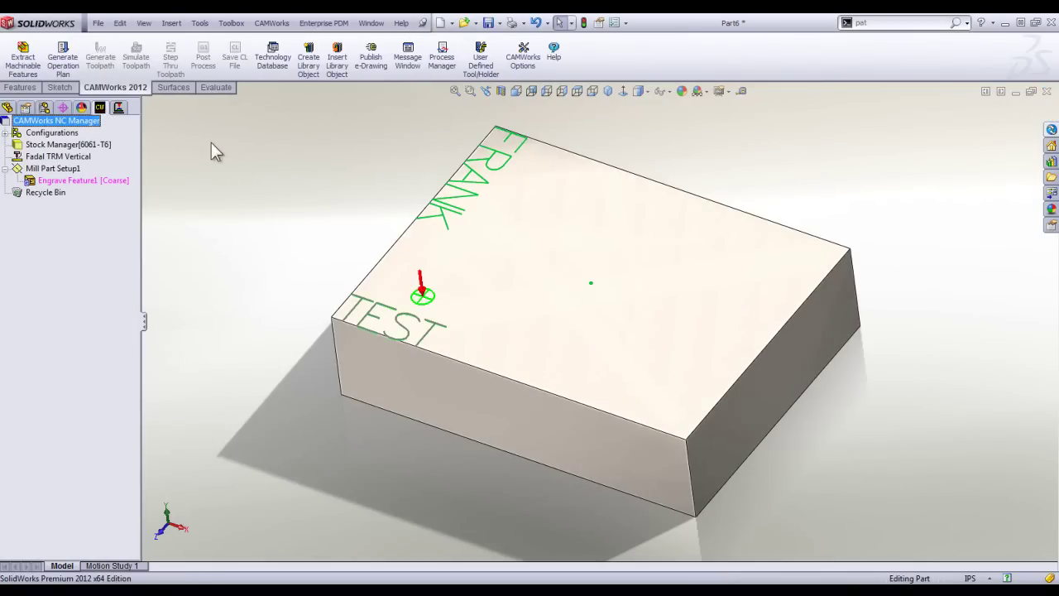
pyautogui.rightClick(57, 172)
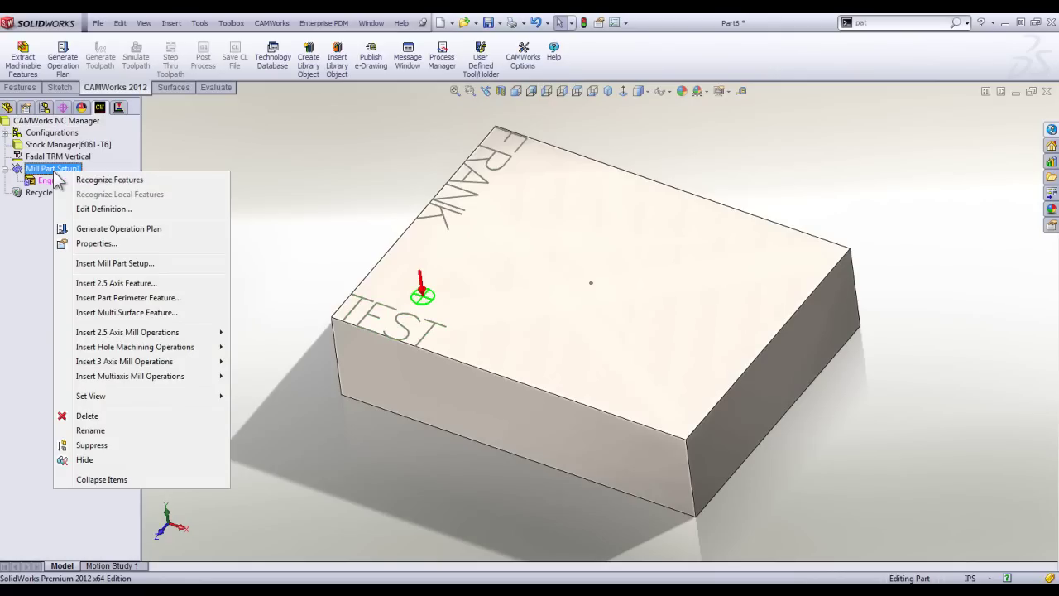
pyautogui.click(131, 283)
pyautogui.click(32, 176)
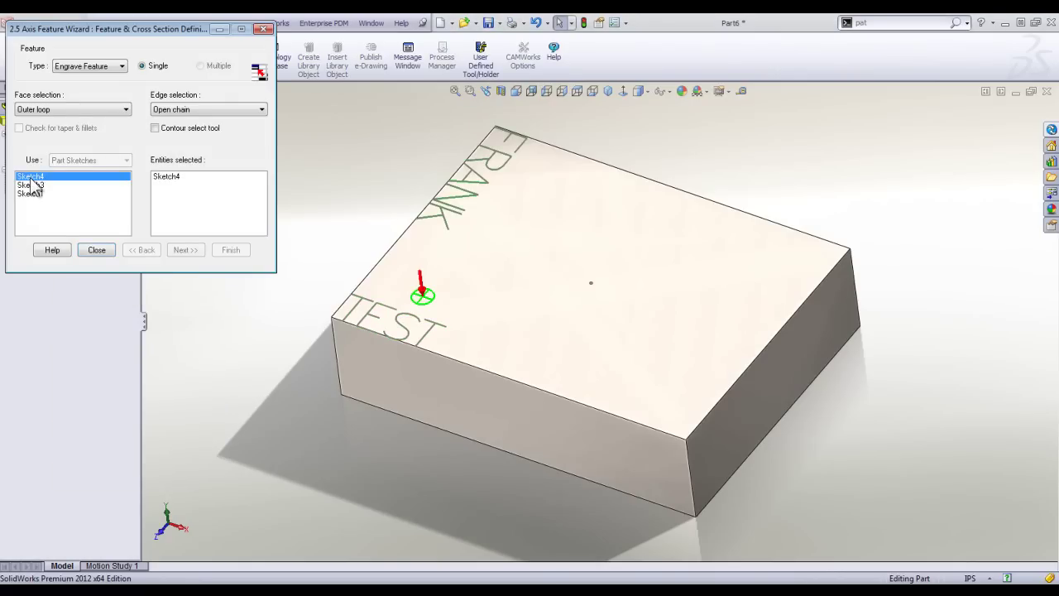
pyautogui.click(184, 251)
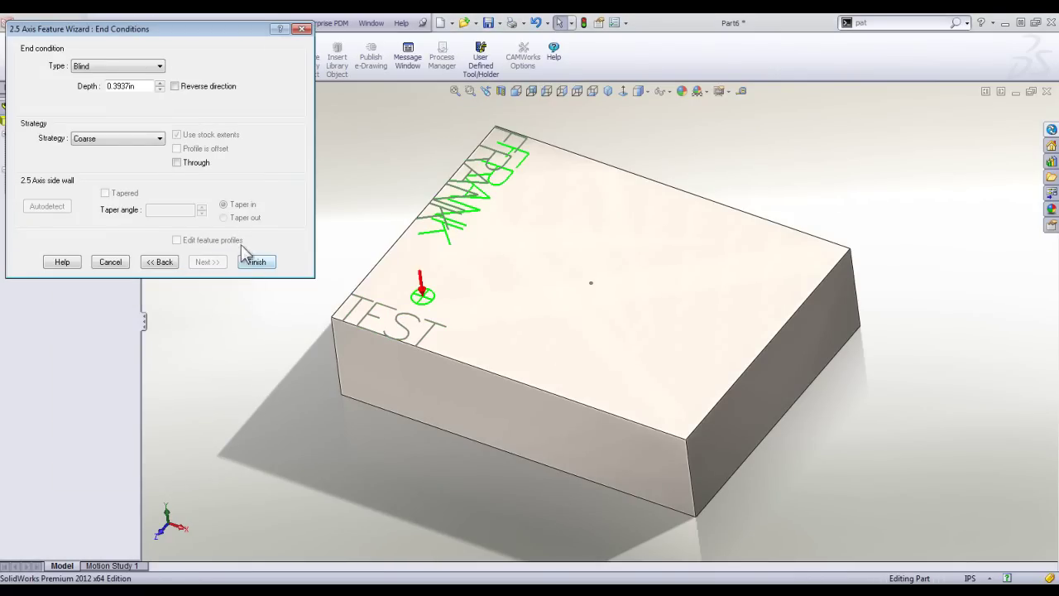
pyautogui.moveTo(147, 87); pyautogui.dragTo(3, 89)
pyautogui.press('BackSpace')
pyautogui.write('.01')
pyautogui.click(256, 261)
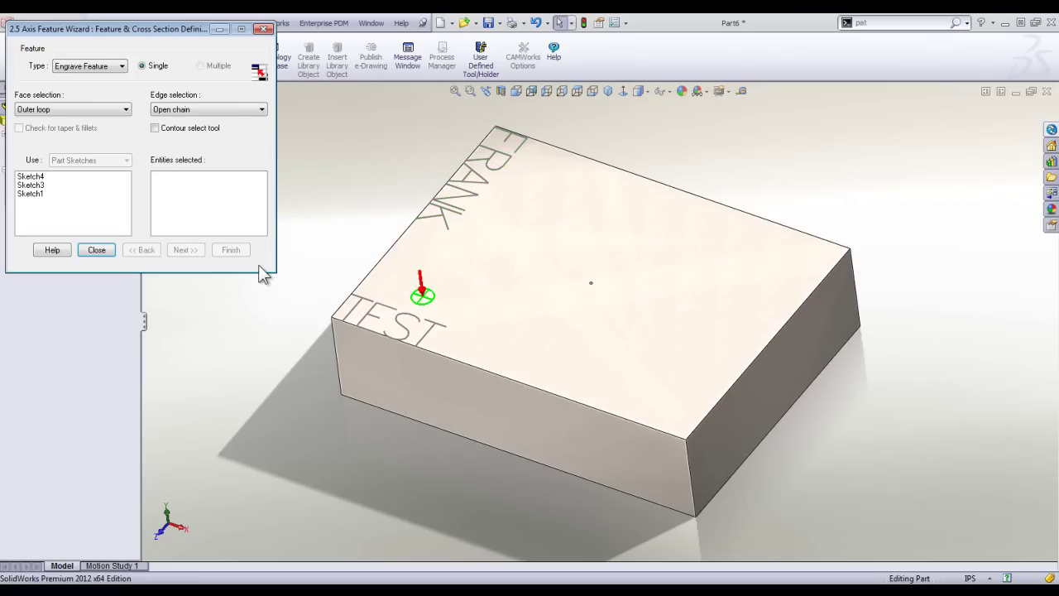
pyautogui.click(91, 249)
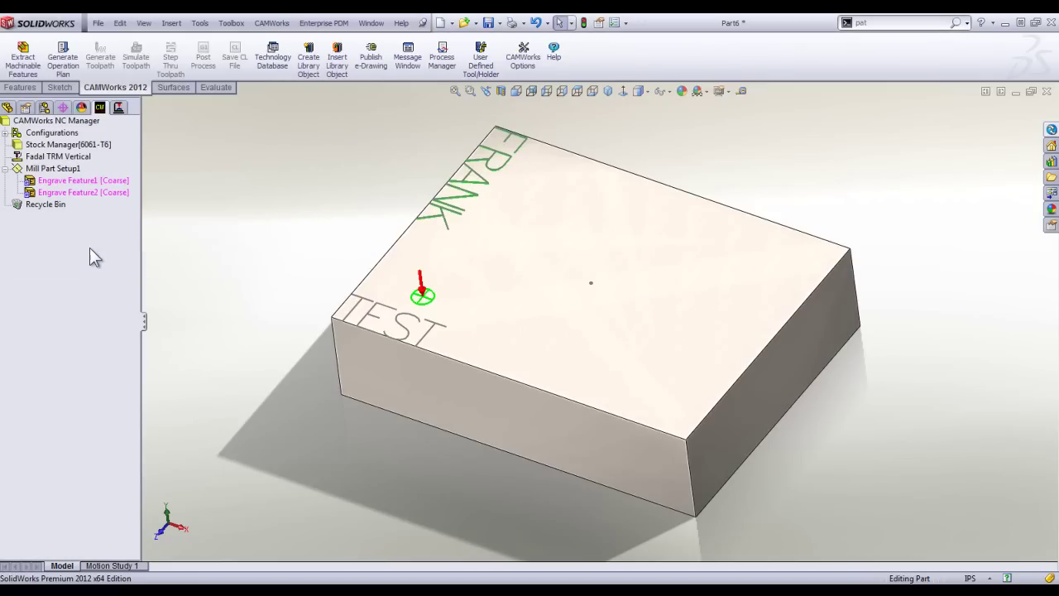
# Group Engrave Feature1 and Engrave Feature2 into one engrave feature group.
pyautogui.click(81, 191)
pyautogui.rightClick(69, 184)
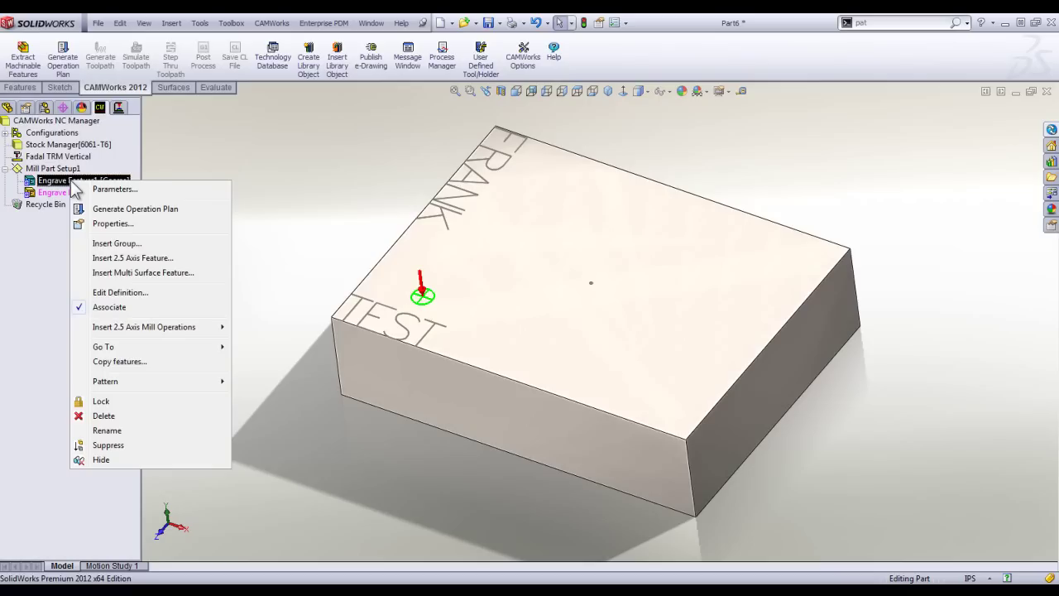
pyautogui.click(127, 245)
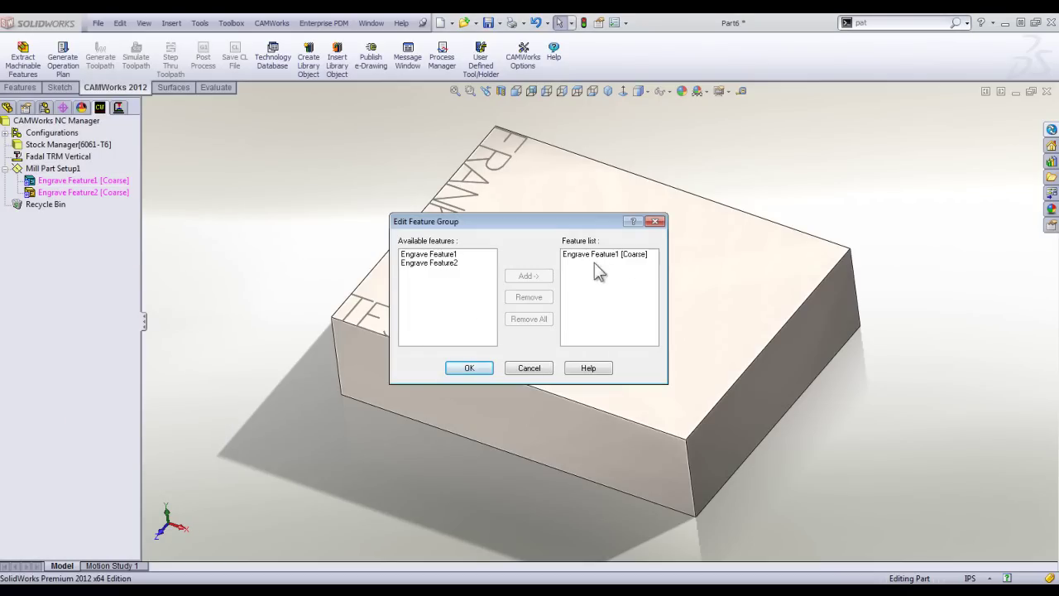
pyautogui.click(445, 263)
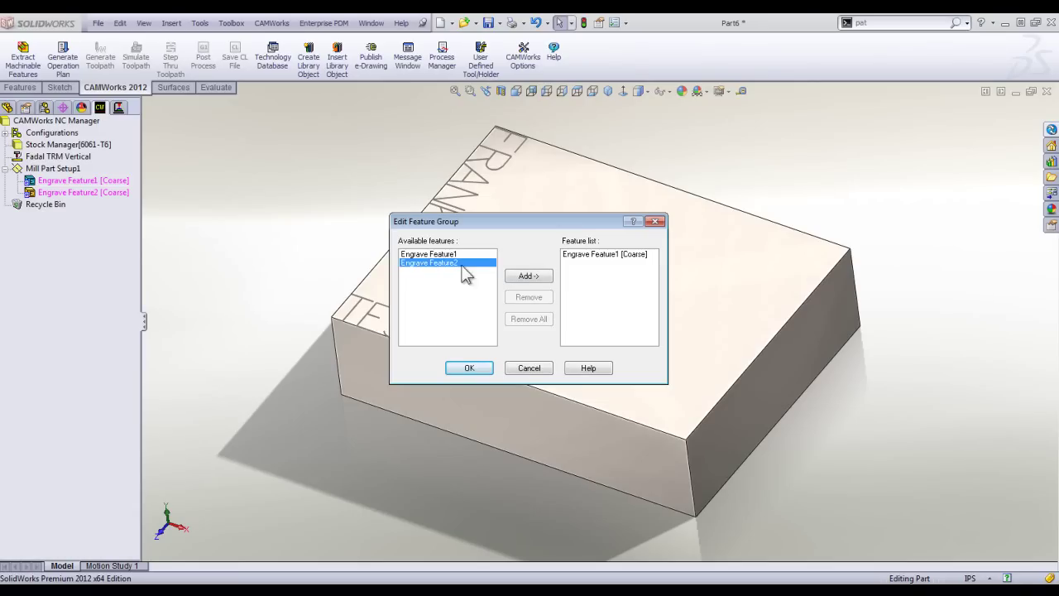
pyautogui.click(539, 278)
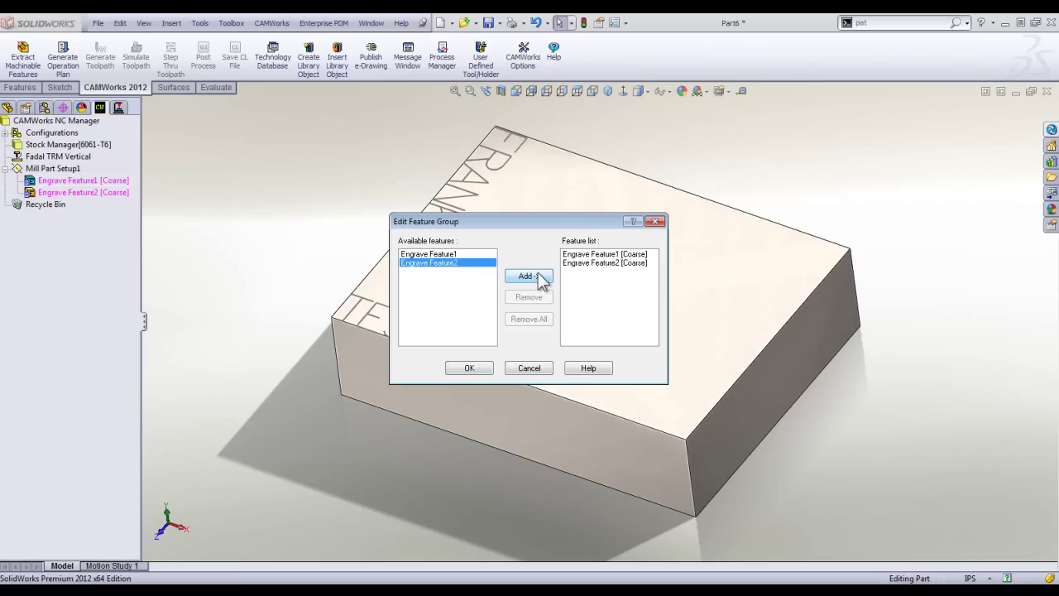
pyautogui.click(469, 368)
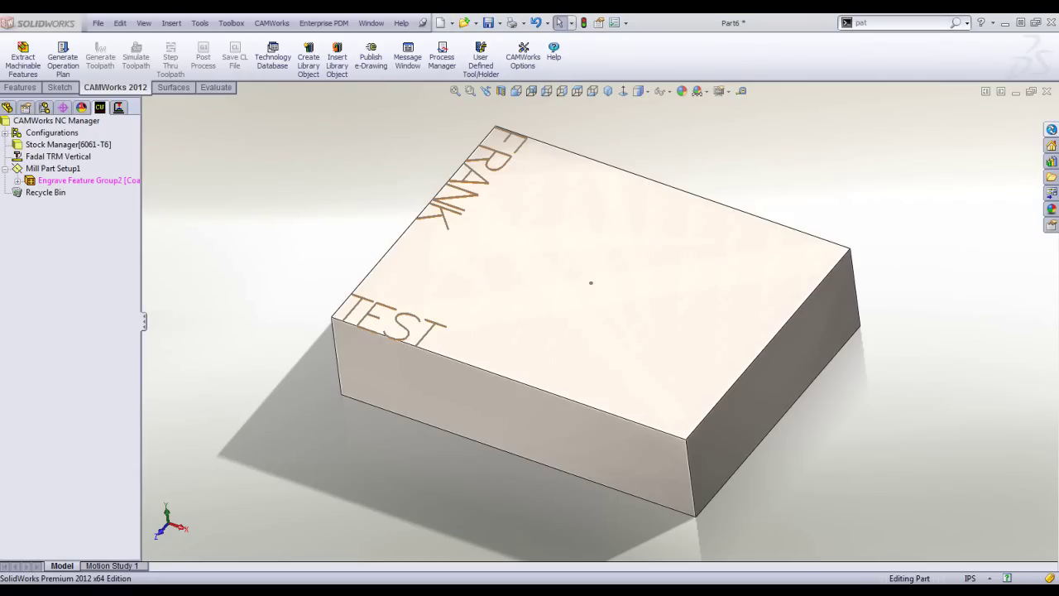
# Close the block part and create a new part from the Part Inch template.
pyautogui.click(1046, 91)
pyautogui.click(578, 323)
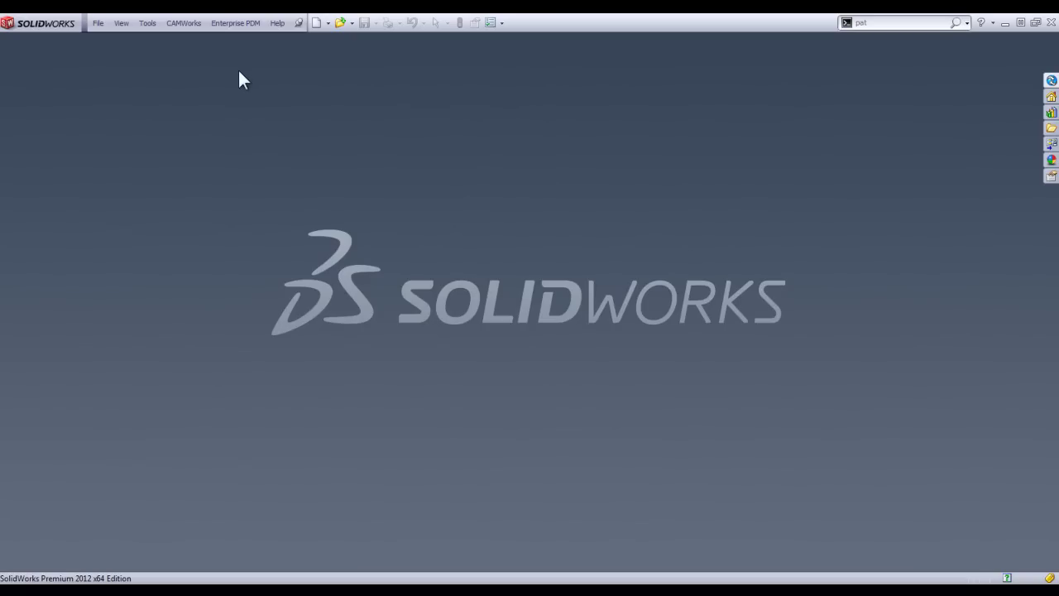
pyautogui.click(313, 25)
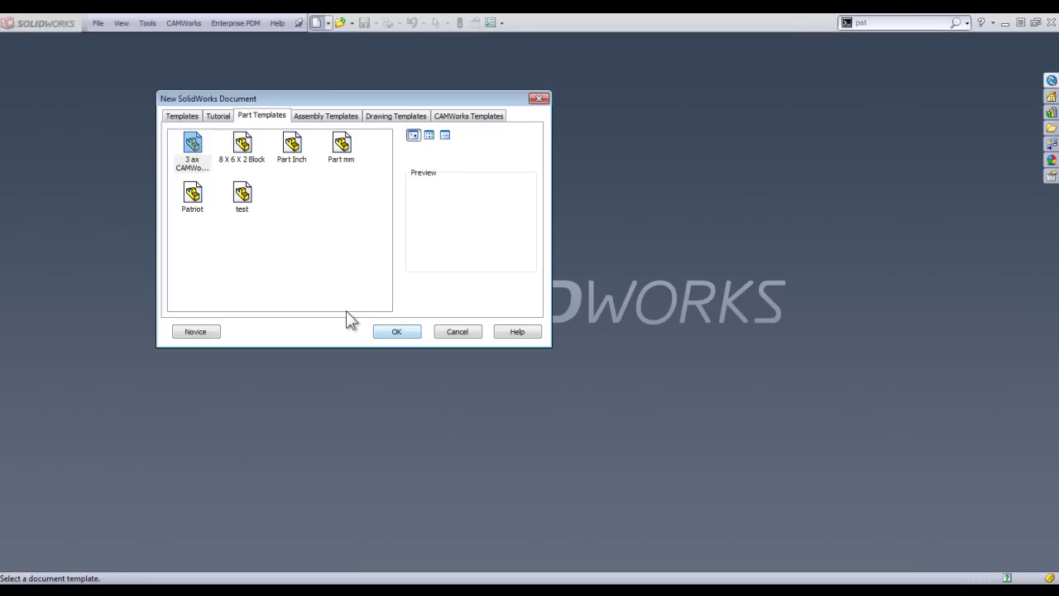
pyautogui.doubleClick(294, 147)
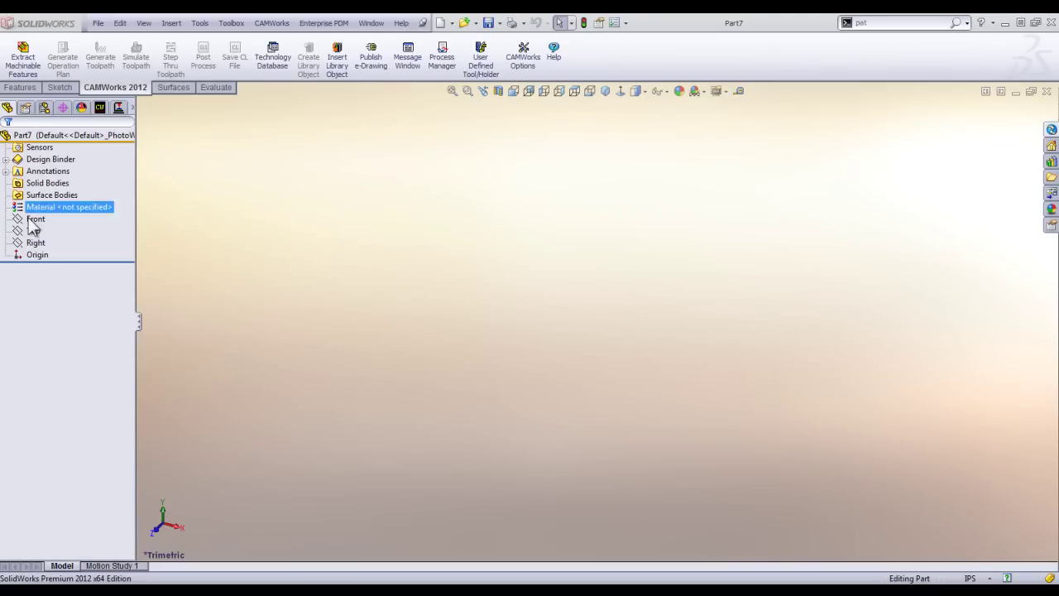
# Sketch a closed L-shaped step profile from the origin on the Front plane, with each vertical step about 1.9 in high.
pyautogui.click(35, 219)
pyautogui.click(47, 211)
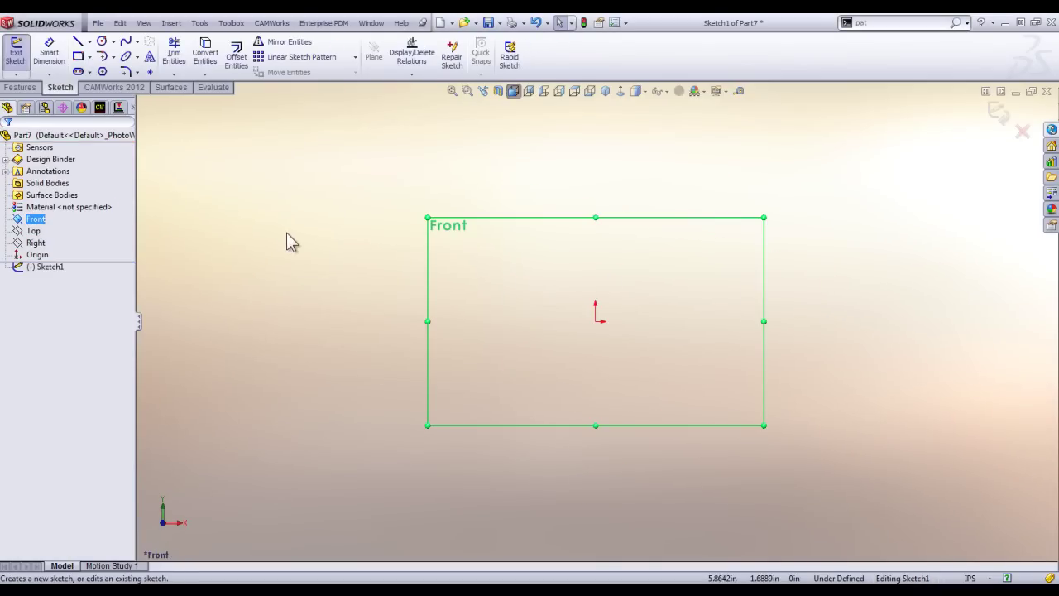
pyautogui.click(595, 320)
pyautogui.click(237, 320)
pyautogui.click(237, 121)
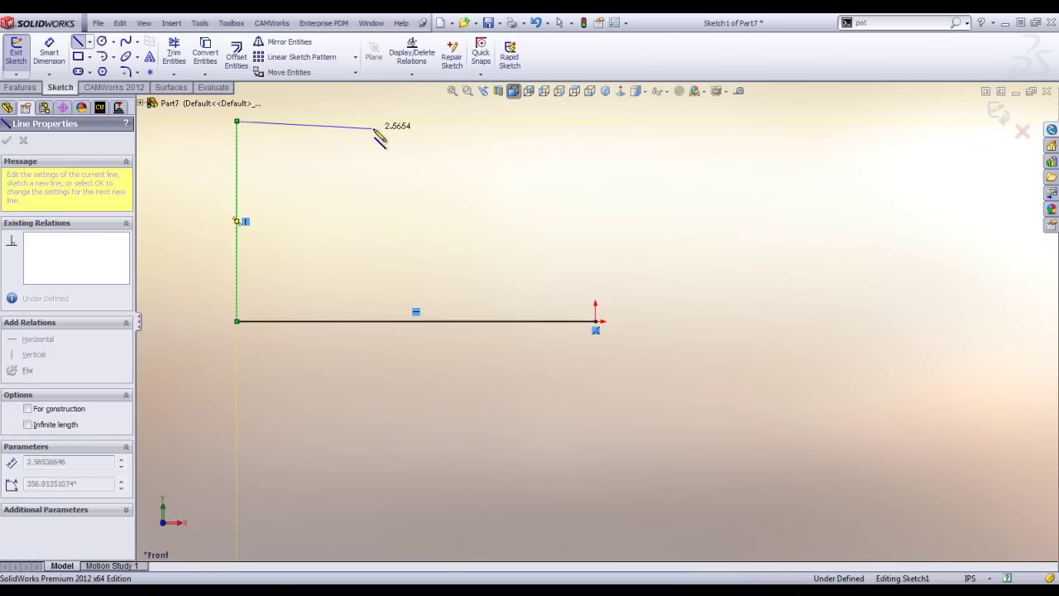
pyautogui.click(374, 121)
pyautogui.click(373, 221)
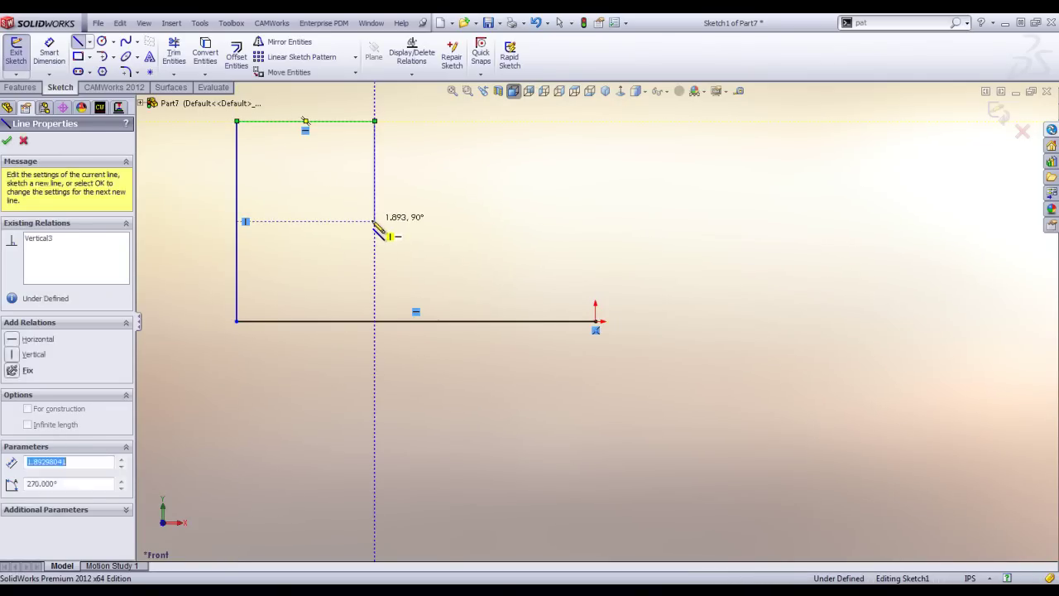
pyautogui.click(596, 221)
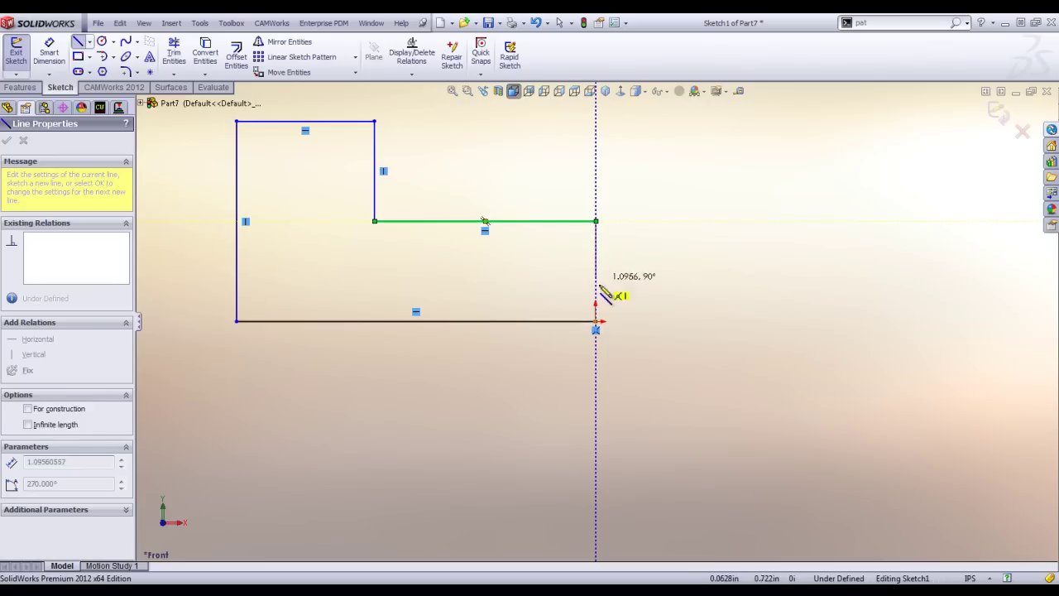
pyautogui.click(596, 320)
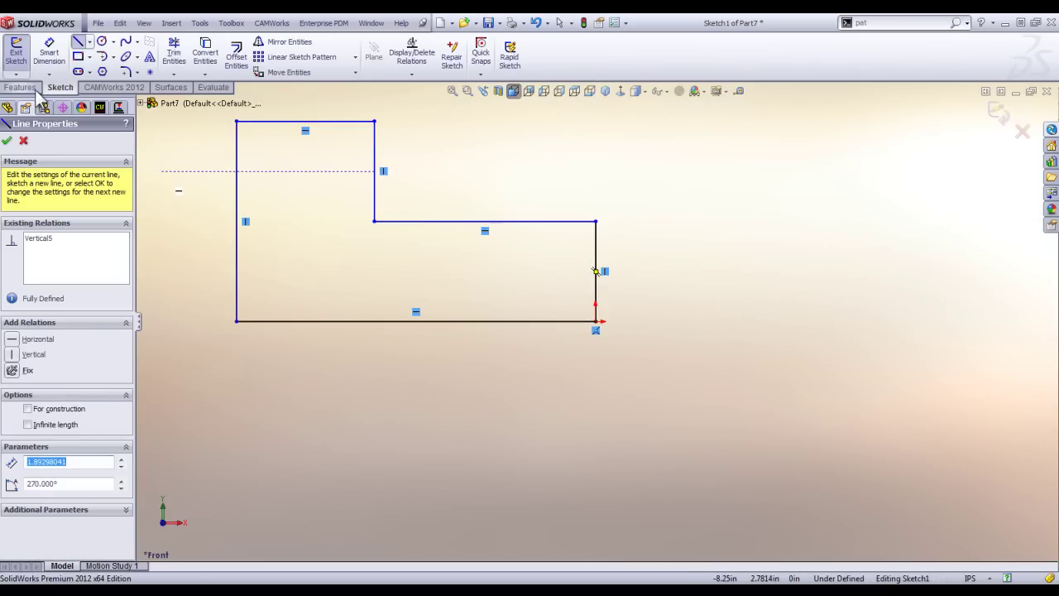
# Revolve the step profile 360 degrees about its long horizontal base line into a solid stepped shaft.
pyautogui.click(20, 87)
pyautogui.click(60, 56)
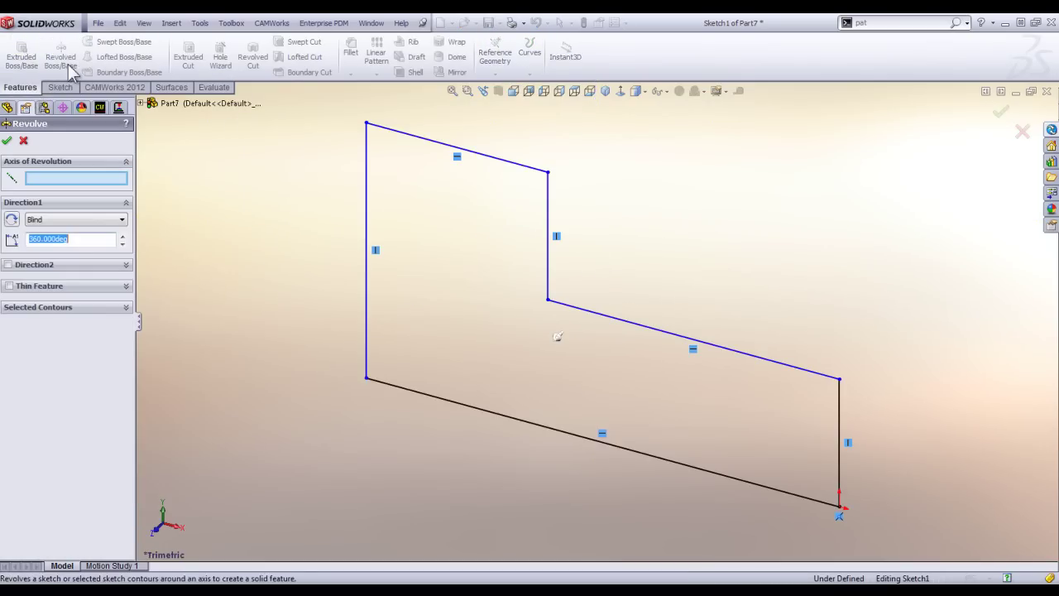
pyautogui.click(437, 395)
pyautogui.click(6, 139)
pyautogui.moveTo(519, 364)
pyautogui.mouseDown(button='middle')
pyautogui.moveTo(446, 270)
pyautogui.moveTo(529, 399)
pyautogui.moveTo(524, 392)
pyautogui.mouseUp(button='middle')
# Change the CAMWorks machine for the part to the Hardinge T-42 turning machine.
pyautogui.click(100, 108)
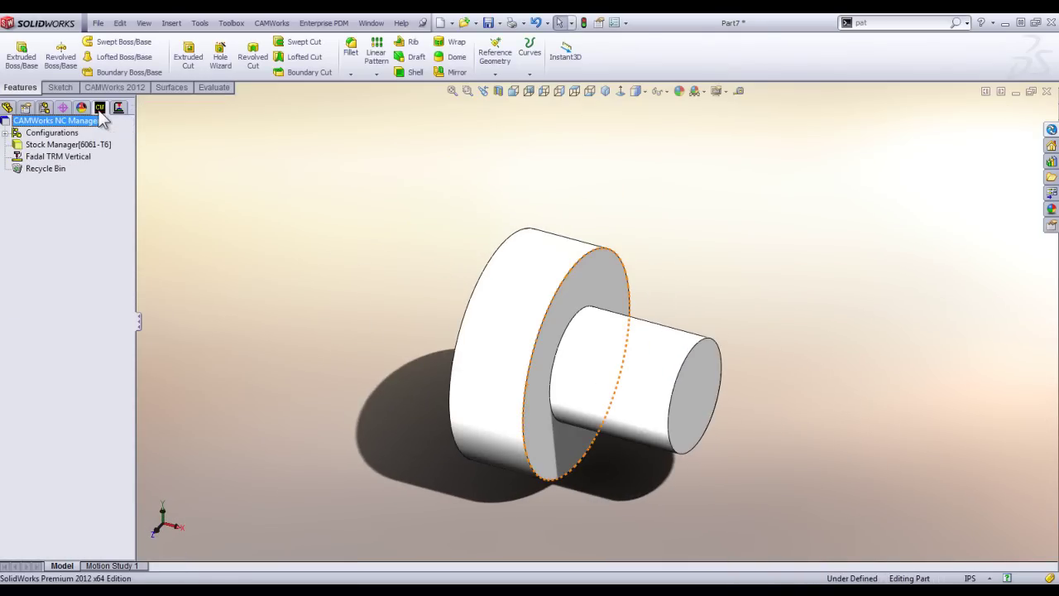
pyautogui.doubleClick(70, 159)
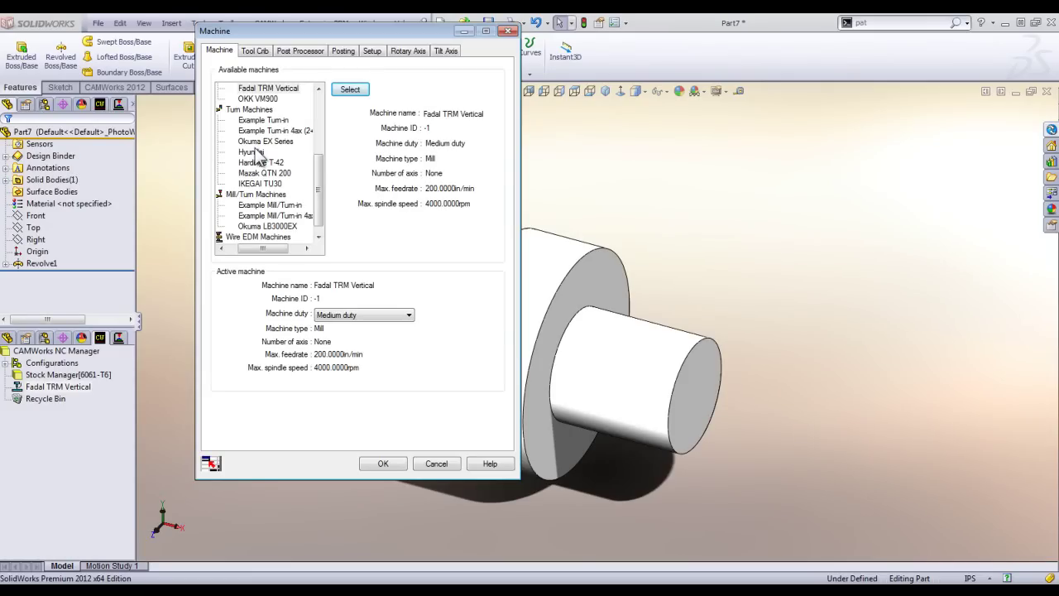
pyautogui.click(262, 163)
pyautogui.click(350, 90)
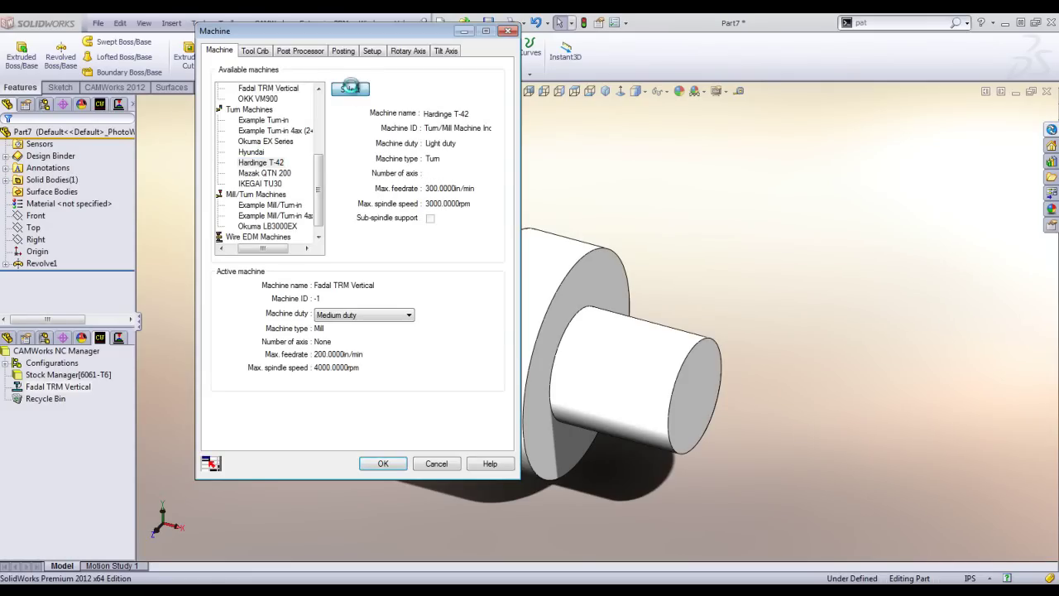
pyautogui.click(383, 464)
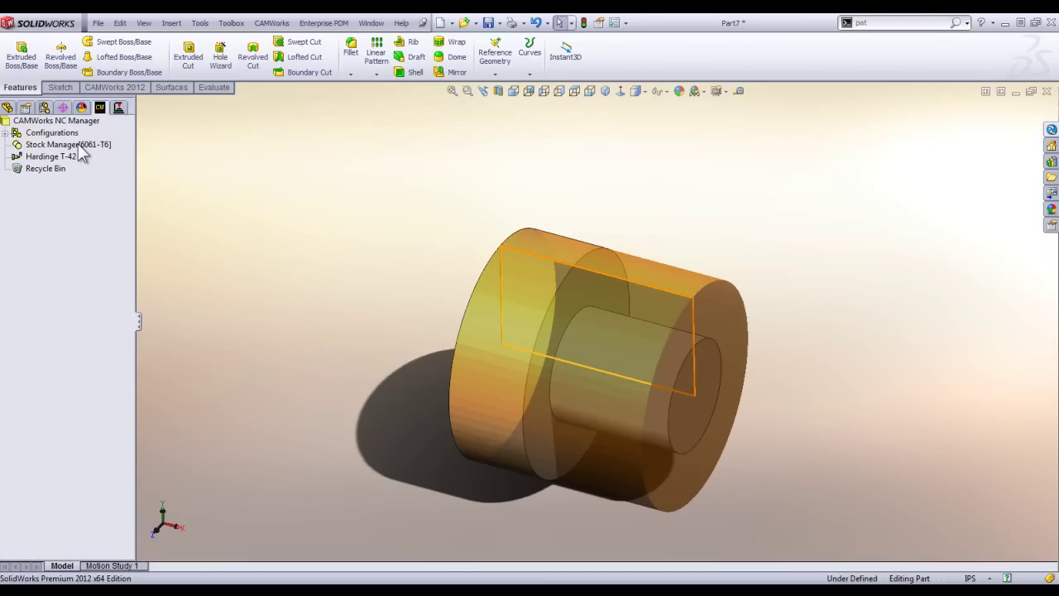
# Extract the machinable turning features of the revolved part and generate the operation plan.
pyautogui.click(115, 88)
pyautogui.click(29, 73)
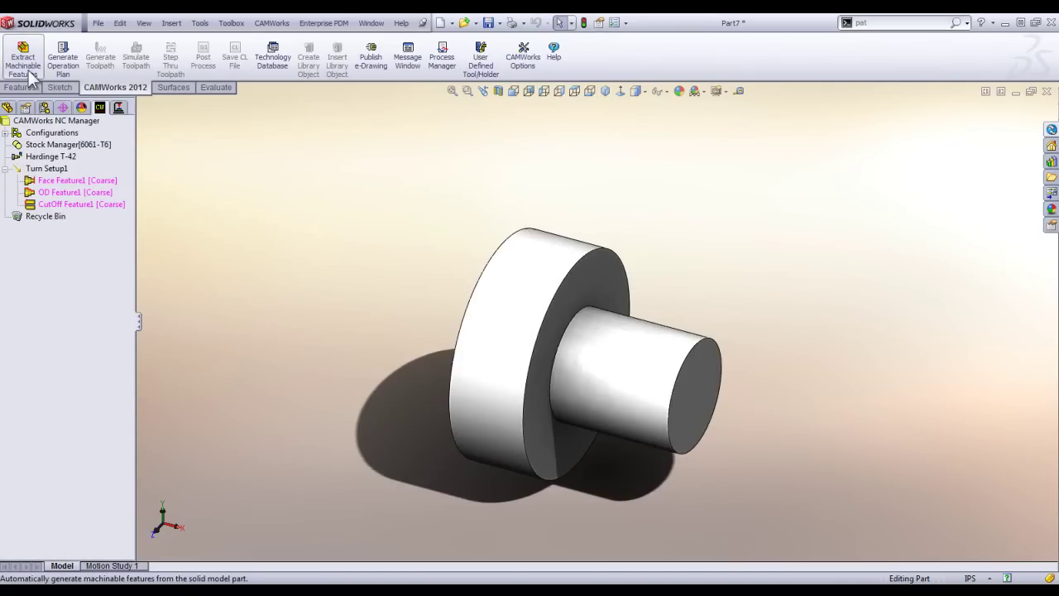
pyautogui.click(56, 66)
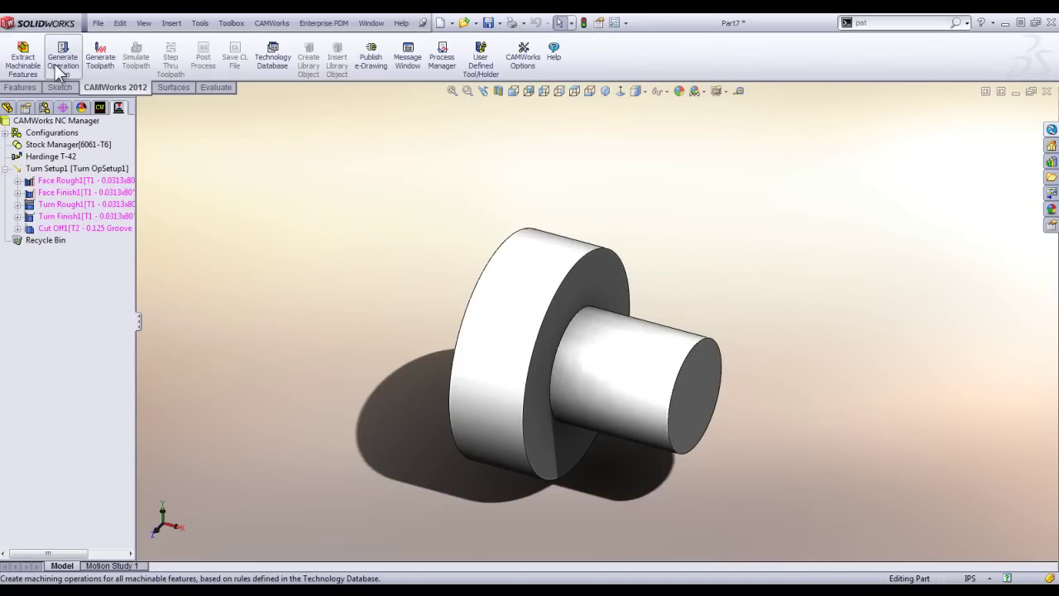
# Generate the turning toolpaths and show the Turn Rough1 and Turn Finish1 paths in the Front view.
pyautogui.click(96, 55)
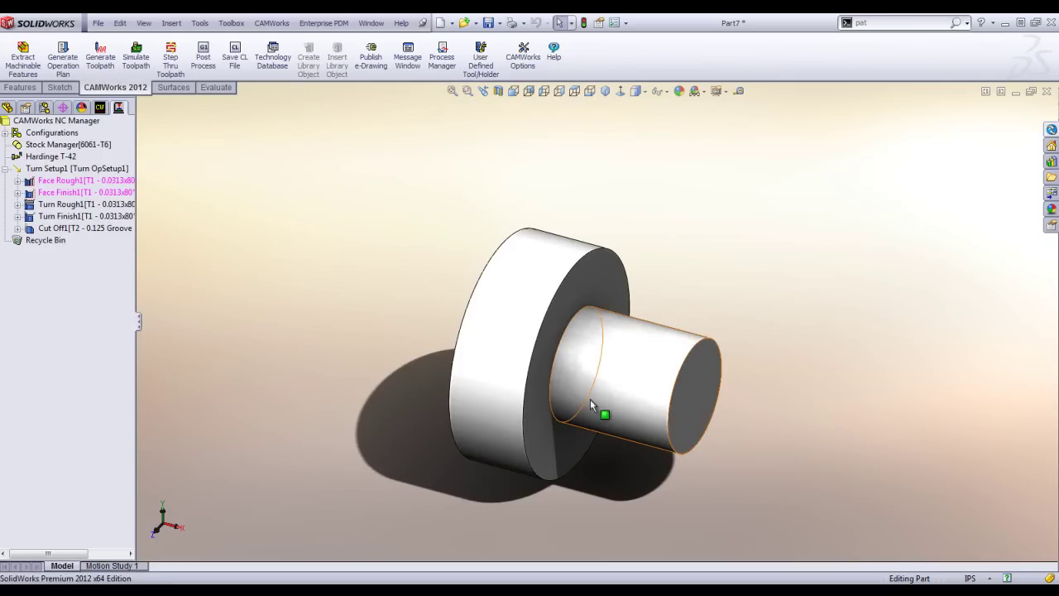
pyautogui.click(71, 204)
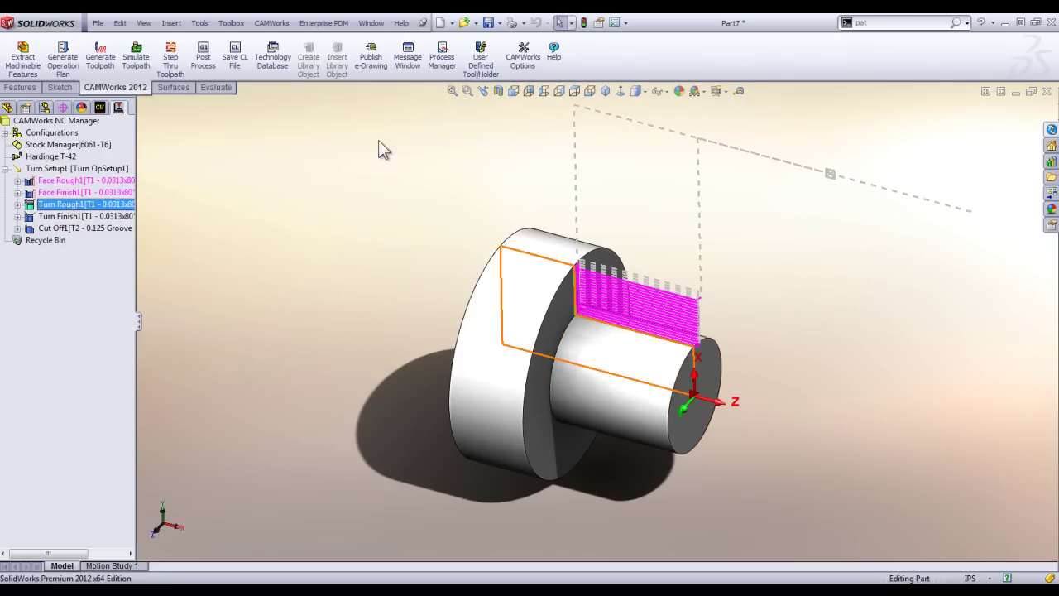
pyautogui.click(513, 91)
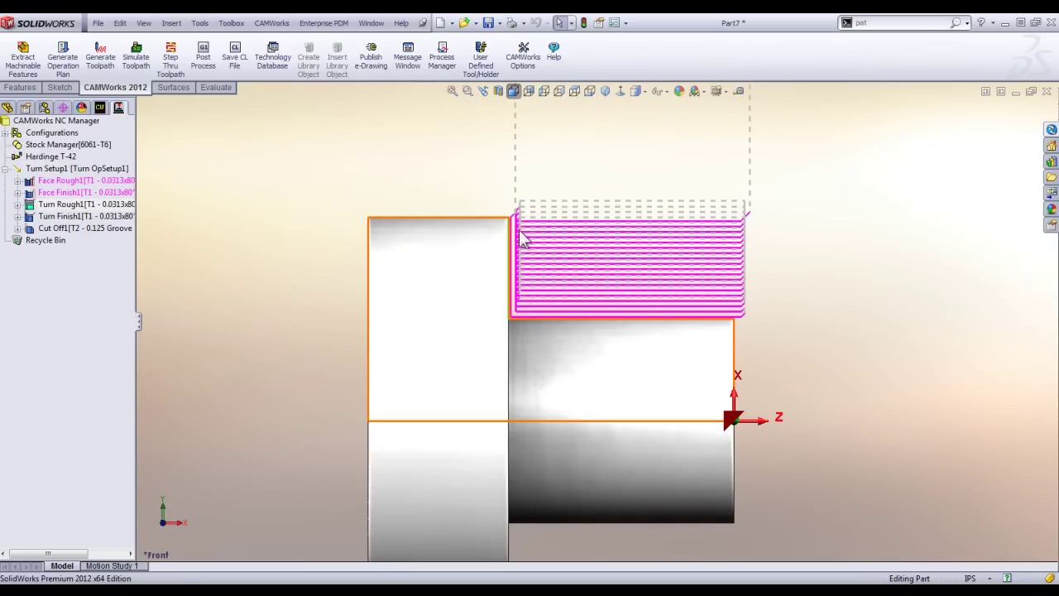
pyautogui.click(61, 217)
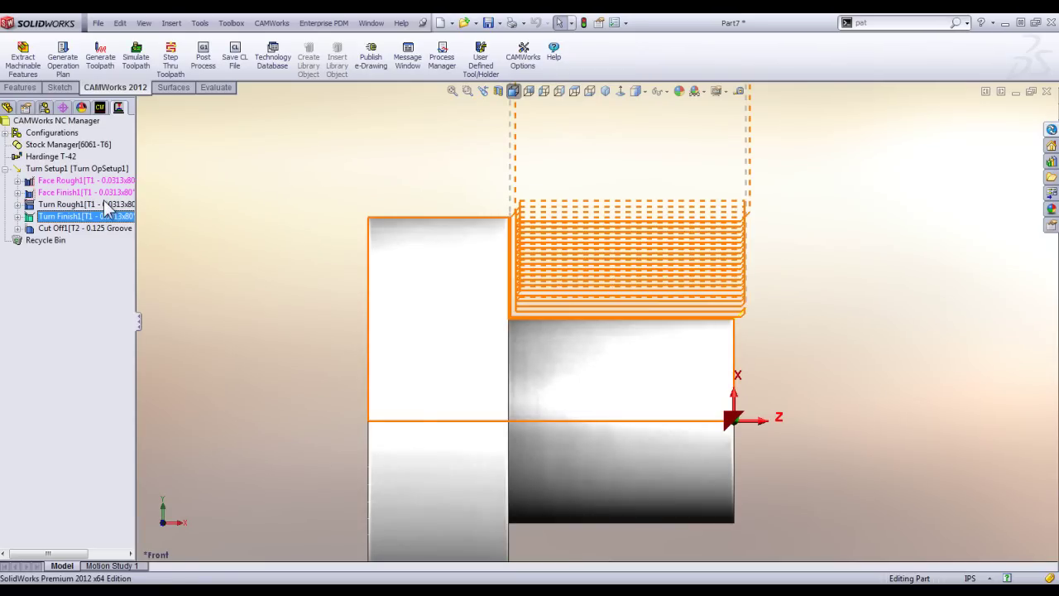
# Simulate the turning toolpaths on the stock up to the cut-off operation, and close the simulation.
pyautogui.click(139, 55)
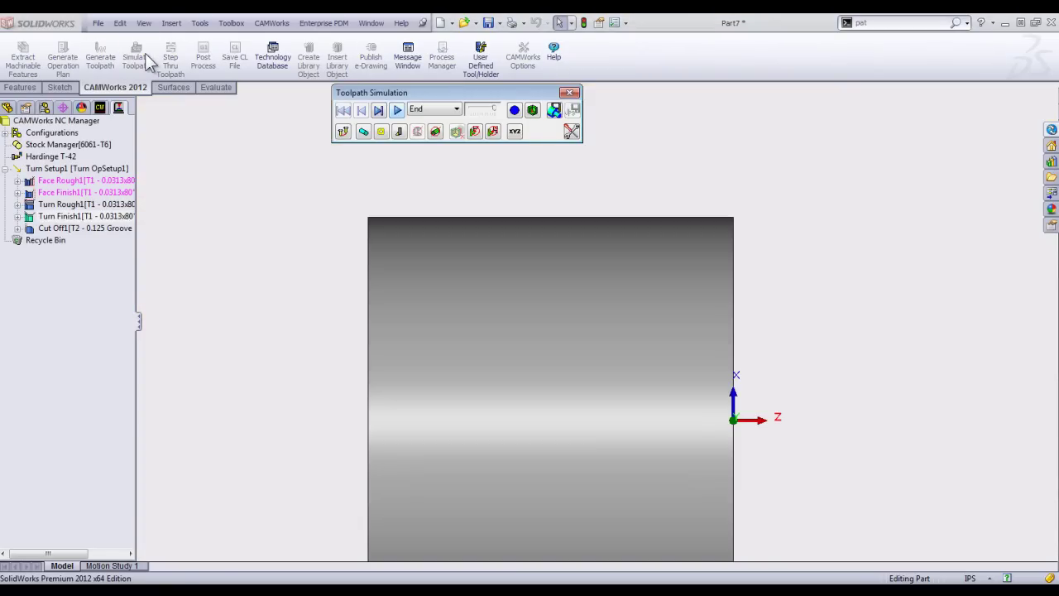
pyautogui.click(397, 112)
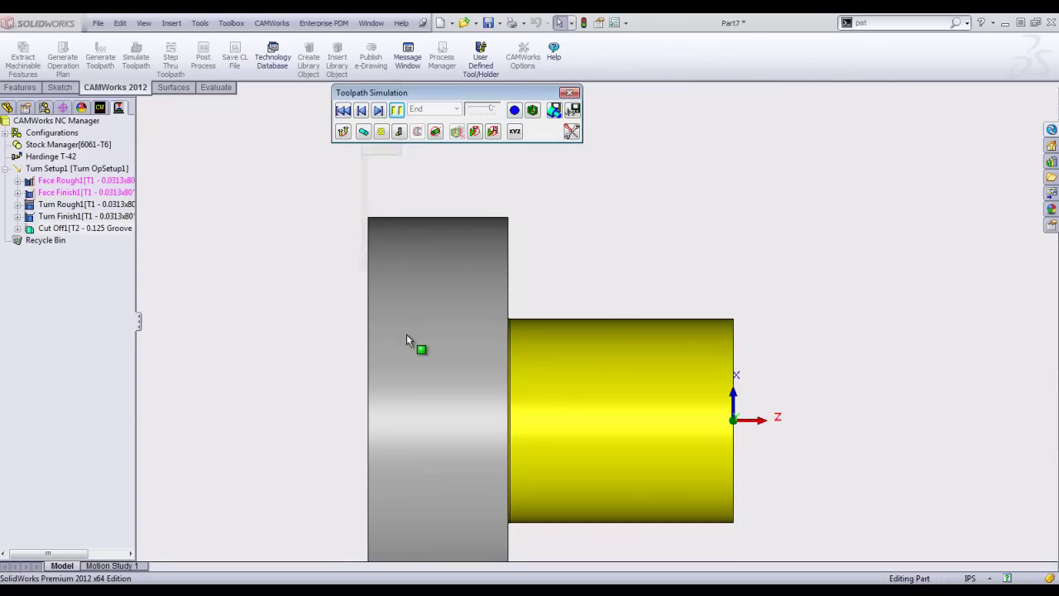
pyautogui.click(397, 110)
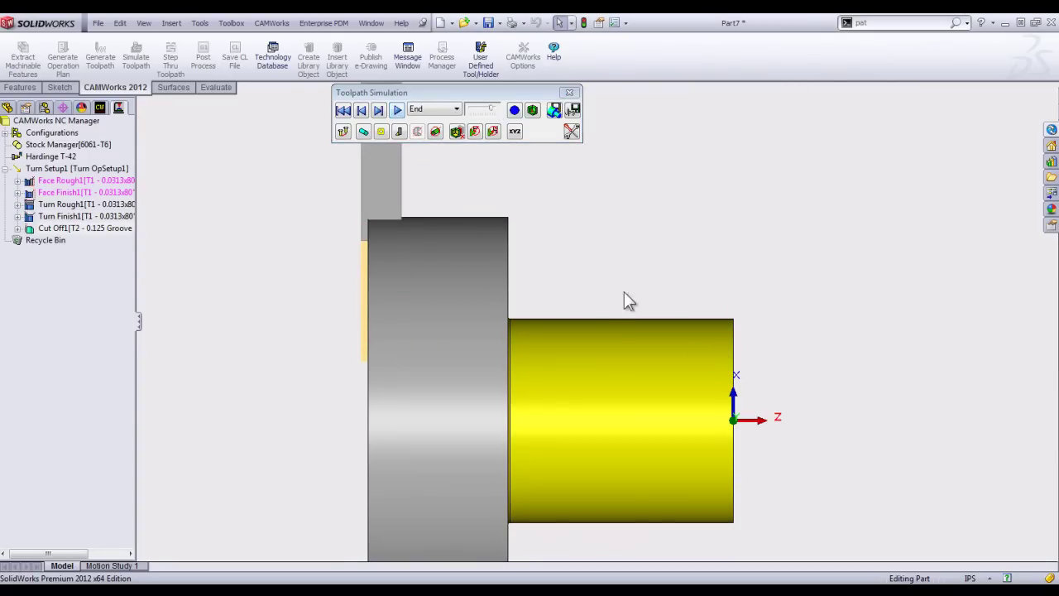
pyautogui.click(569, 93)
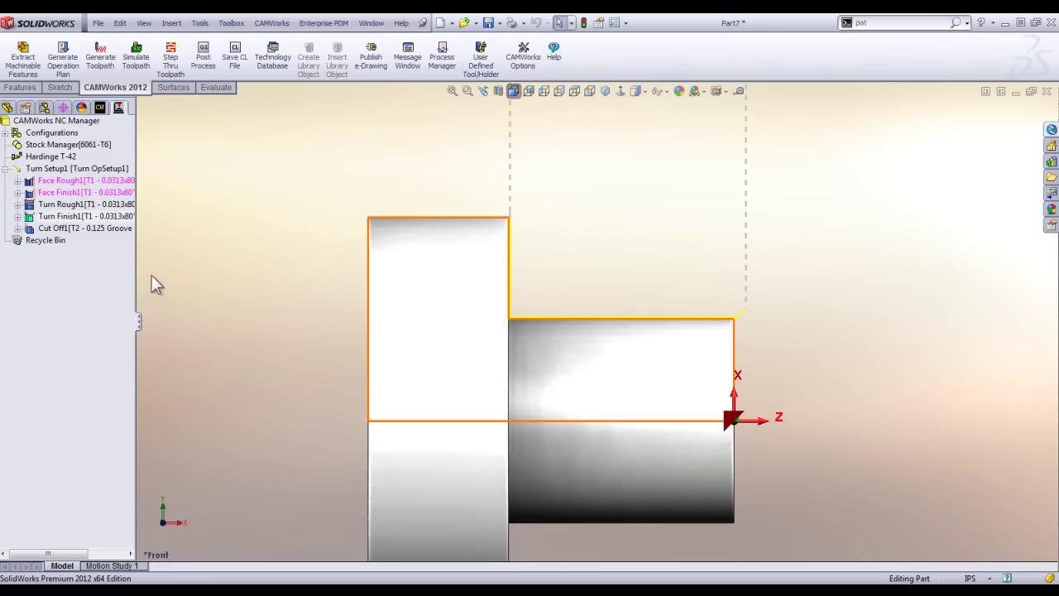
# Set the Leftover WIP machine option of the Turn Finish1 operation to None.
pyautogui.doubleClick(82, 219)
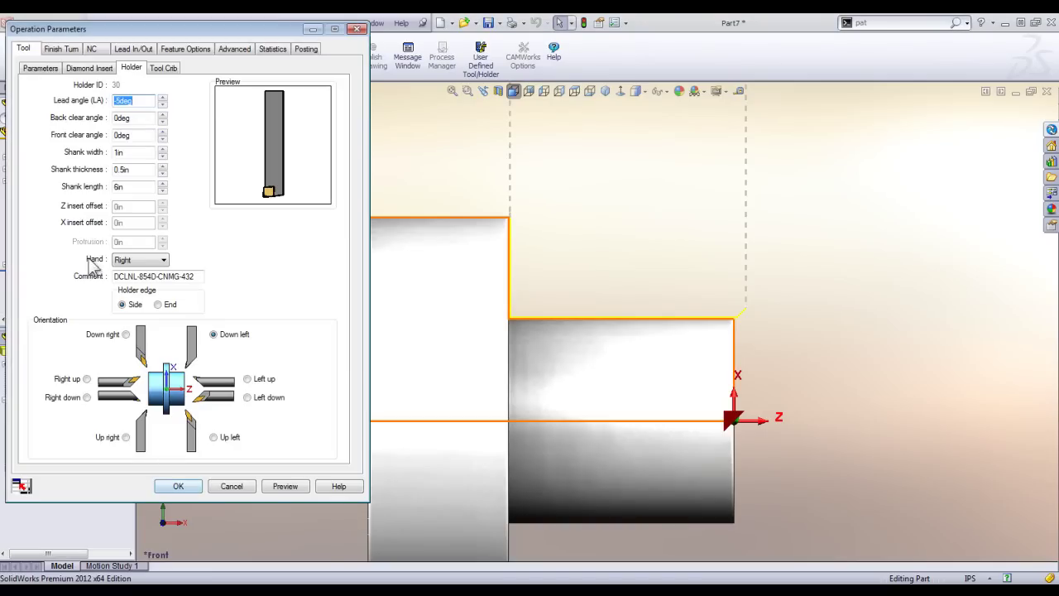
pyautogui.click(58, 50)
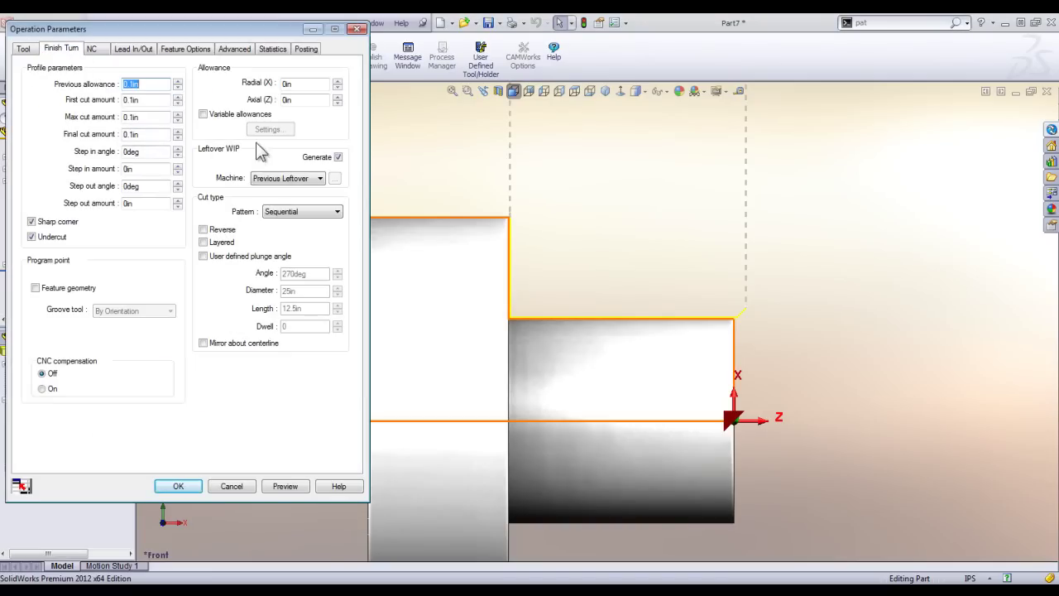
pyautogui.click(318, 178)
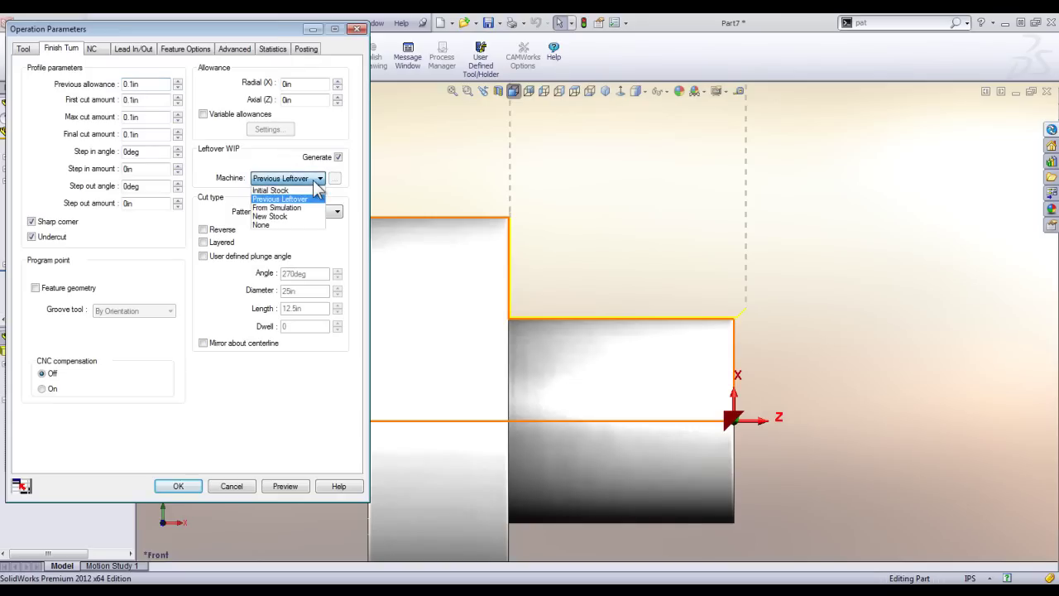
pyautogui.click(274, 222)
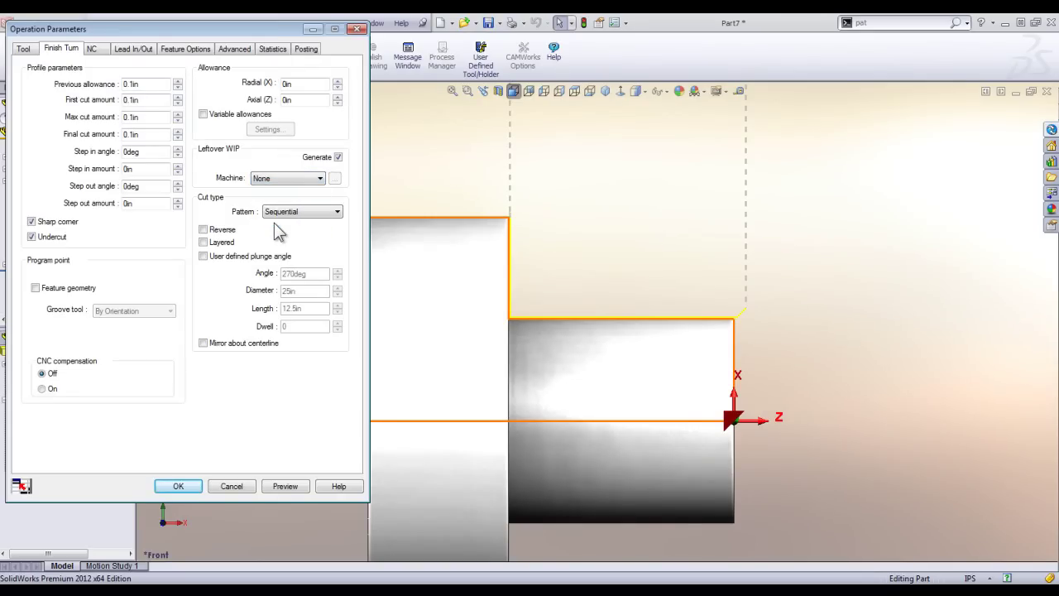
pyautogui.click(179, 486)
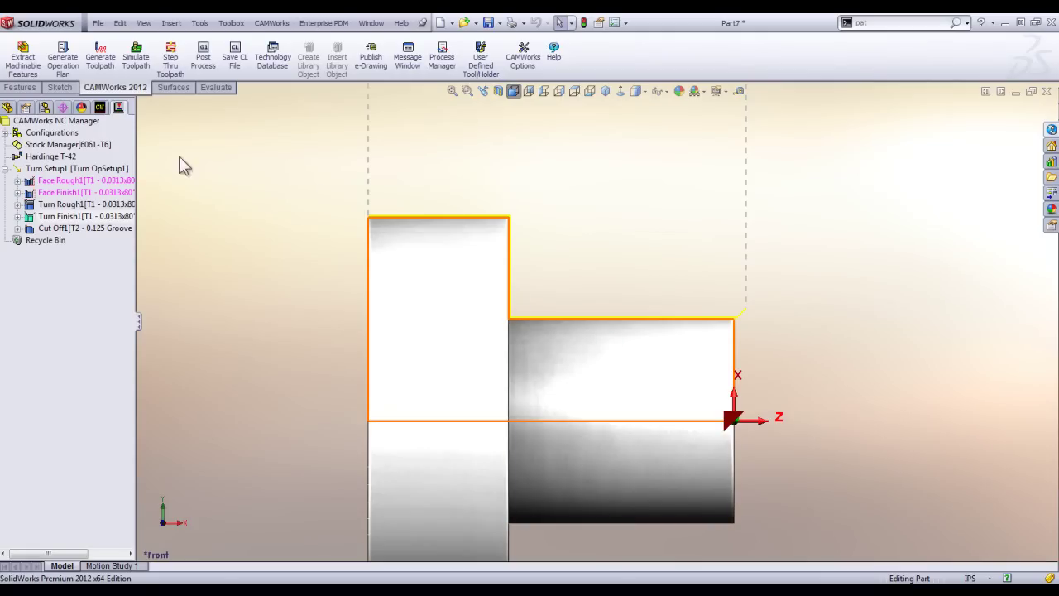
# Step through the first rapid move of the Turn Finish1 toolpath and close the step-through.
pyautogui.rightClick(52, 218)
pyautogui.click(119, 270)
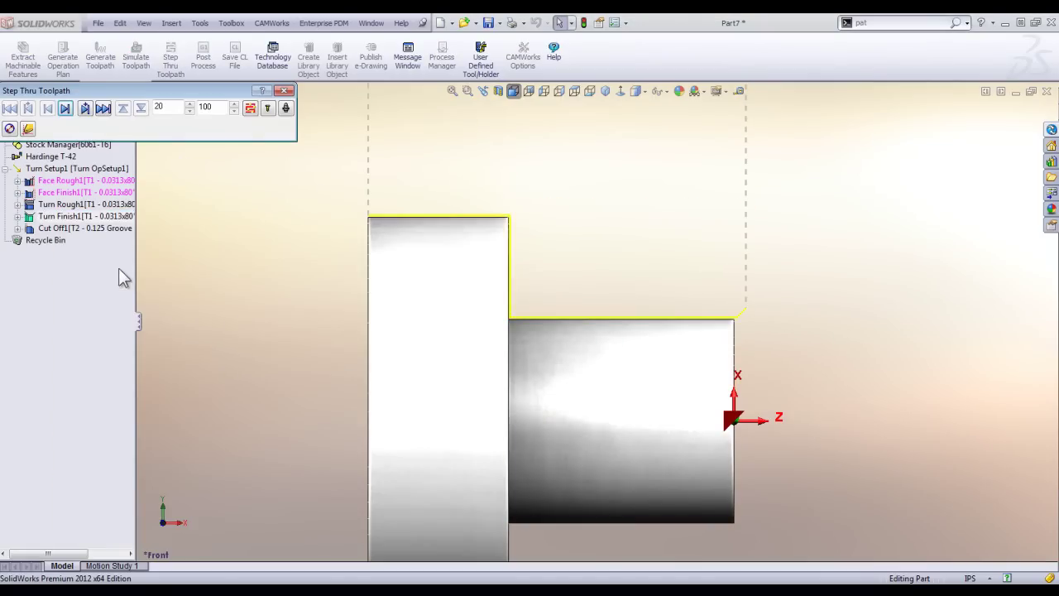
pyautogui.click(66, 110)
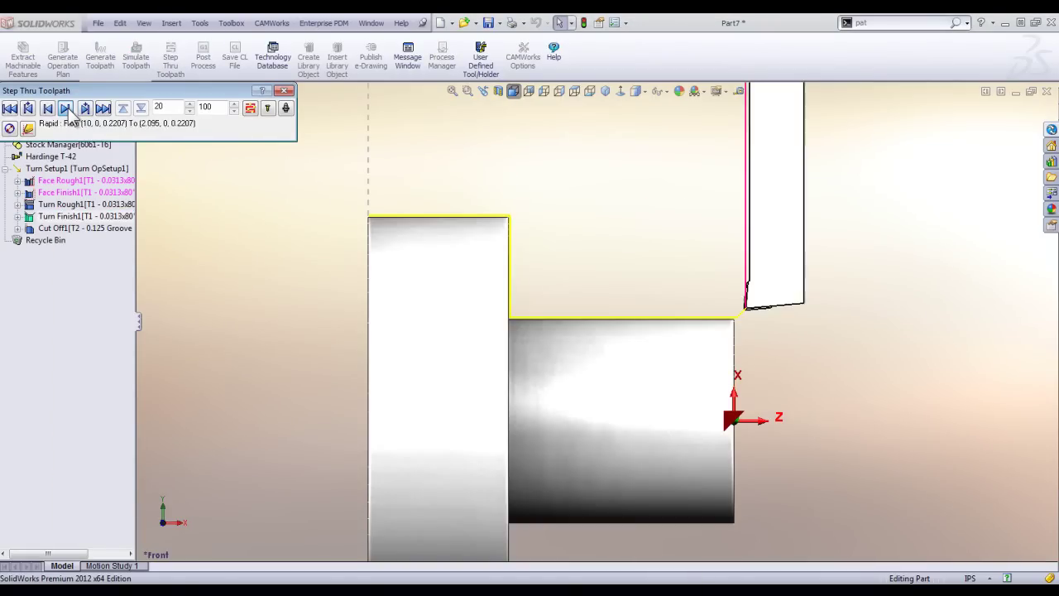
pyautogui.click(285, 91)
# Review the available Leftover WIP machine options of the Turn Finish1 operation without changing its parameters.
pyautogui.doubleClick(92, 215)
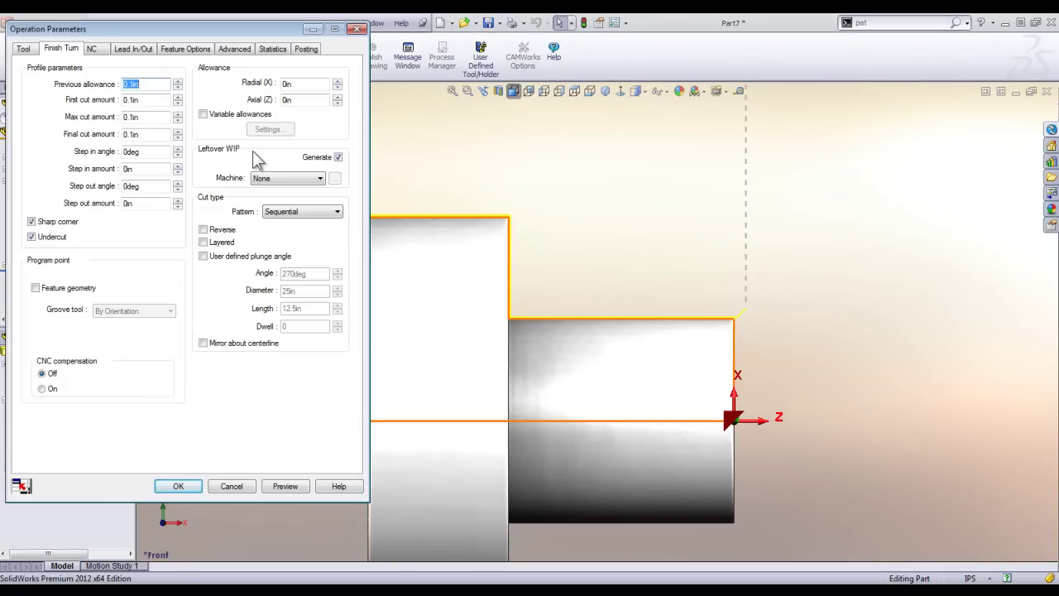
pyautogui.click(291, 177)
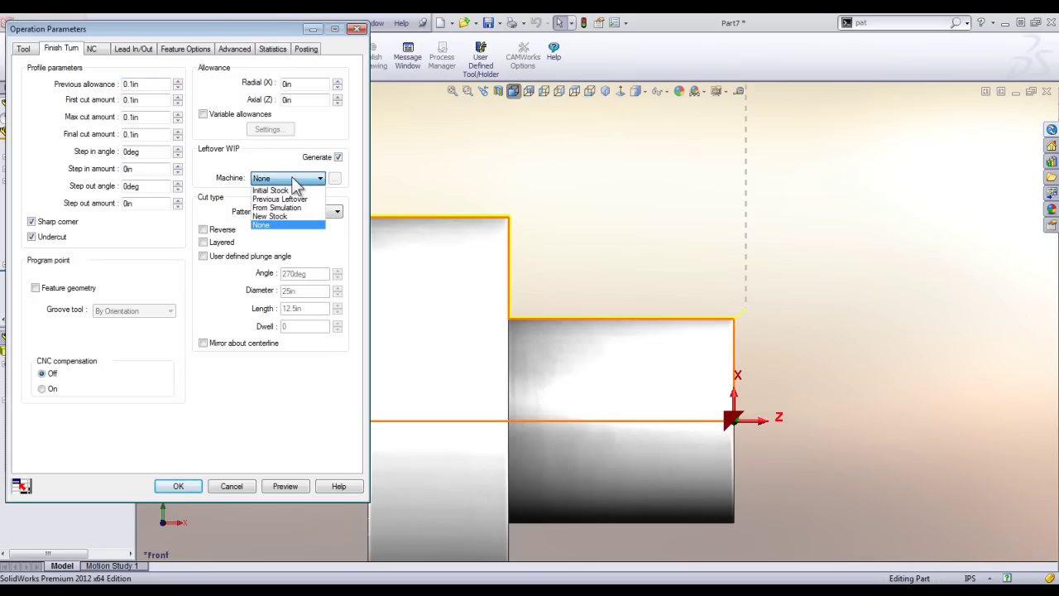
pyautogui.click(292, 176)
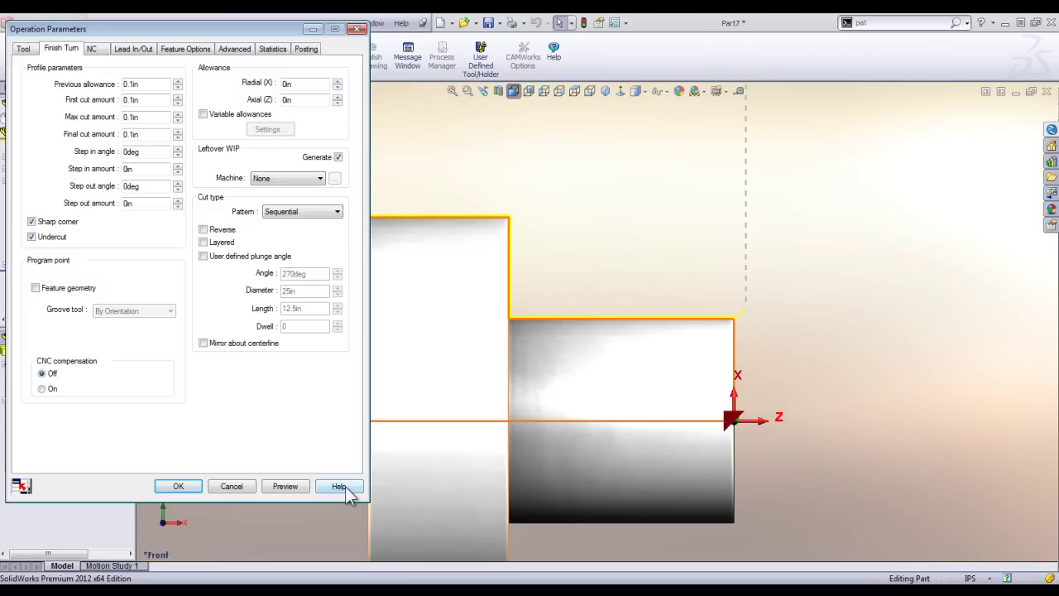
pyautogui.click(287, 179)
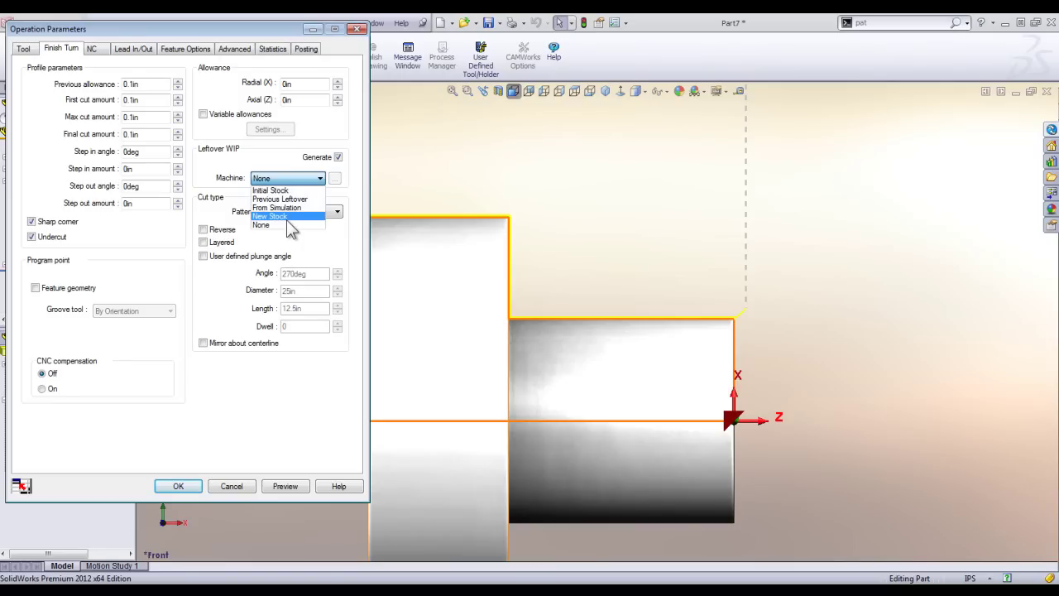
pyautogui.click(220, 487)
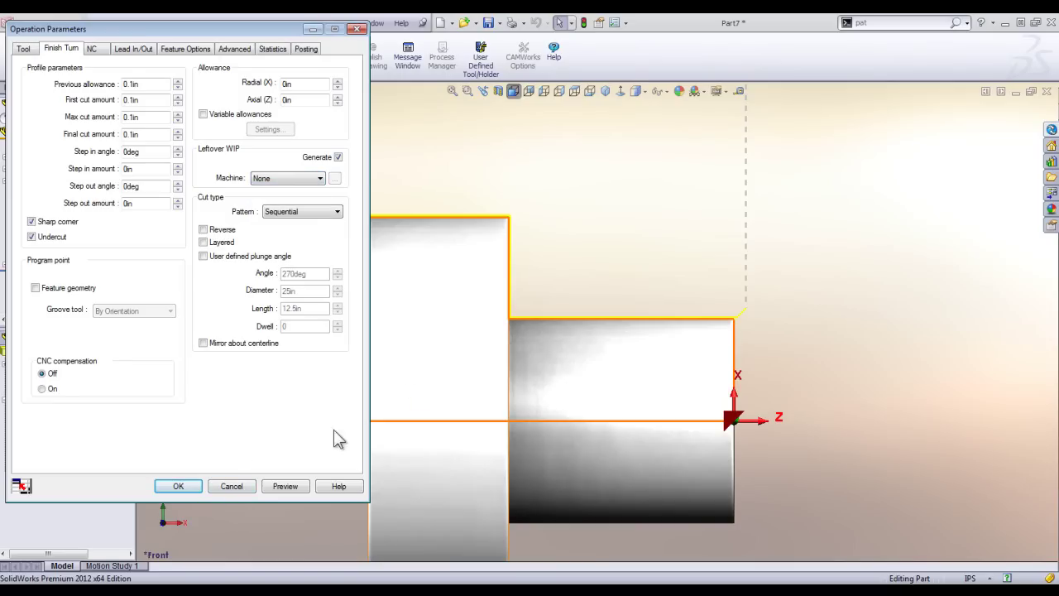
pyautogui.click(231, 487)
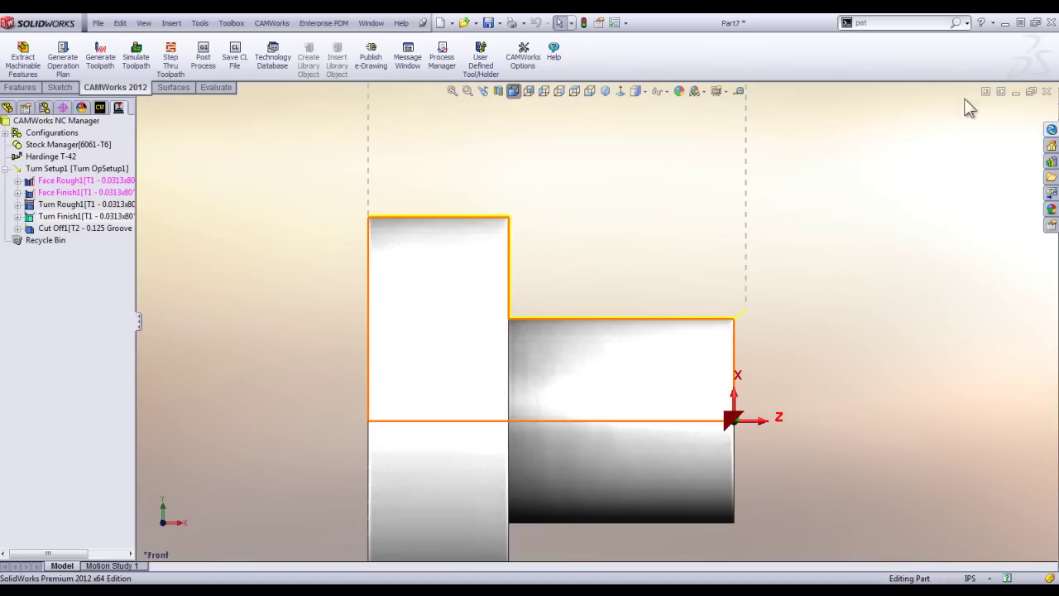
# Close the turned shaft part without saving it.
pyautogui.click(1047, 91)
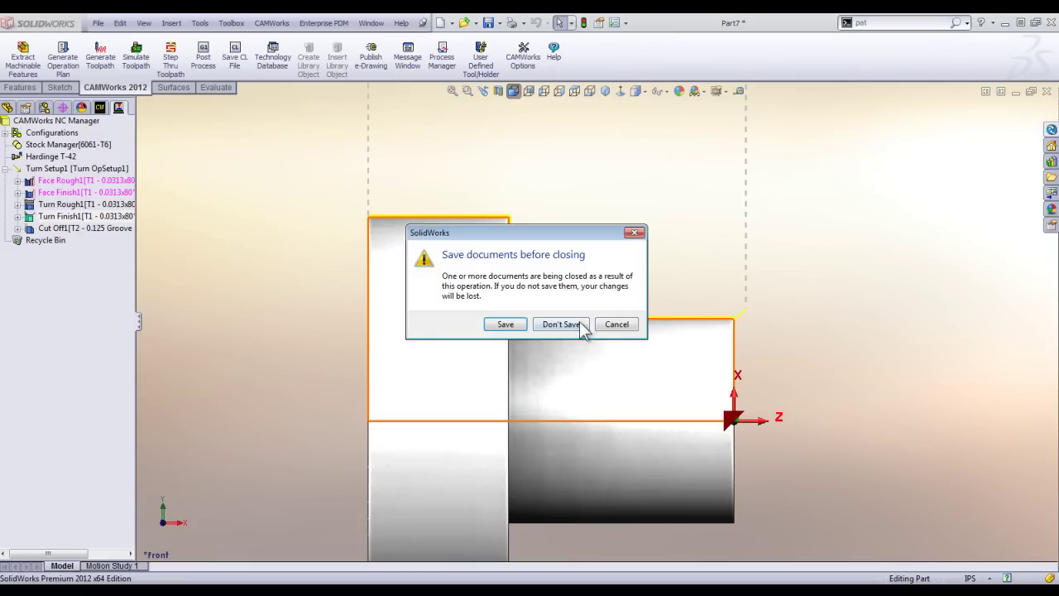
pyautogui.click(582, 325)
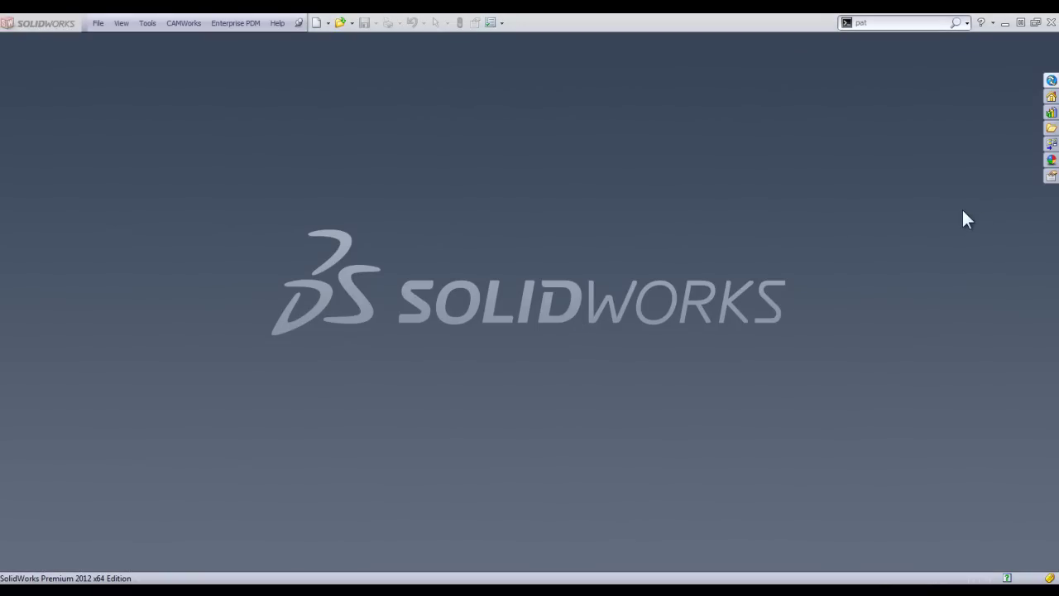
pyautogui.click(784, 203)
# Create an empty assembly from the Assembly Inch template without inserting a starting component.
pyautogui.click(316, 24)
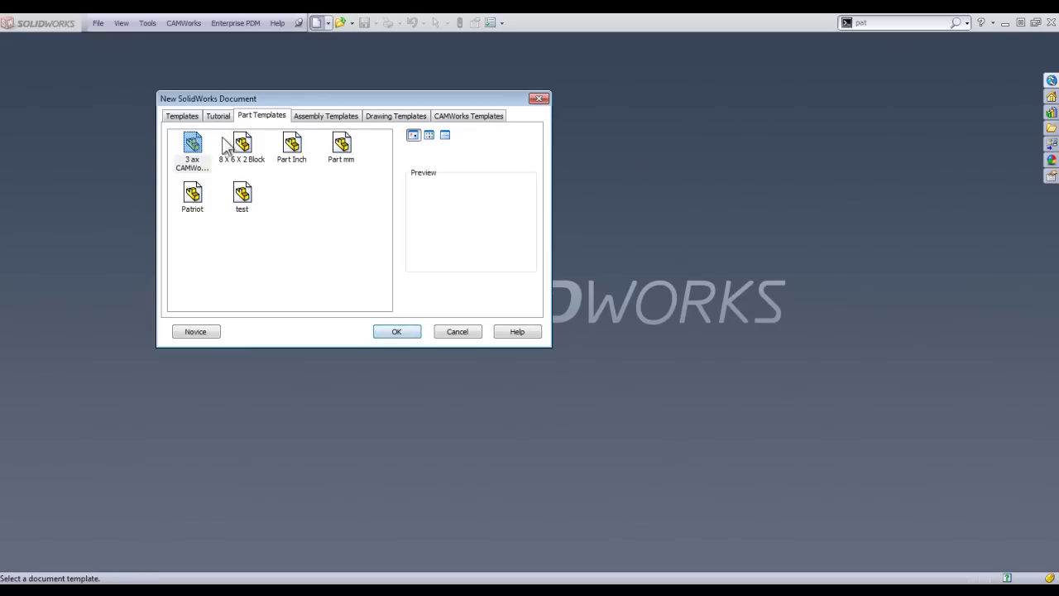
pyautogui.click(305, 116)
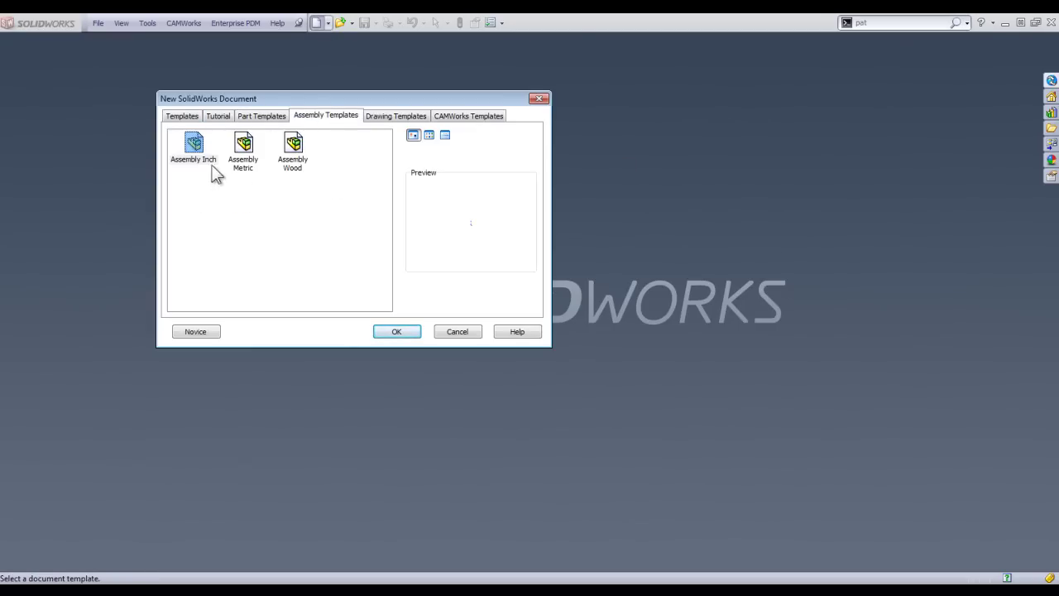
pyautogui.doubleClick(195, 147)
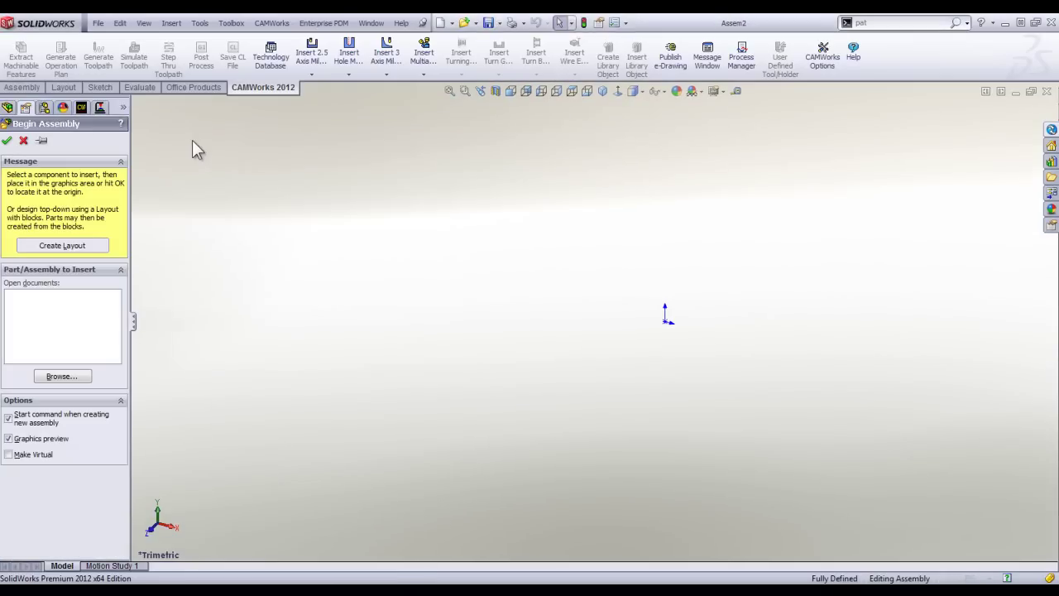
pyautogui.click(23, 140)
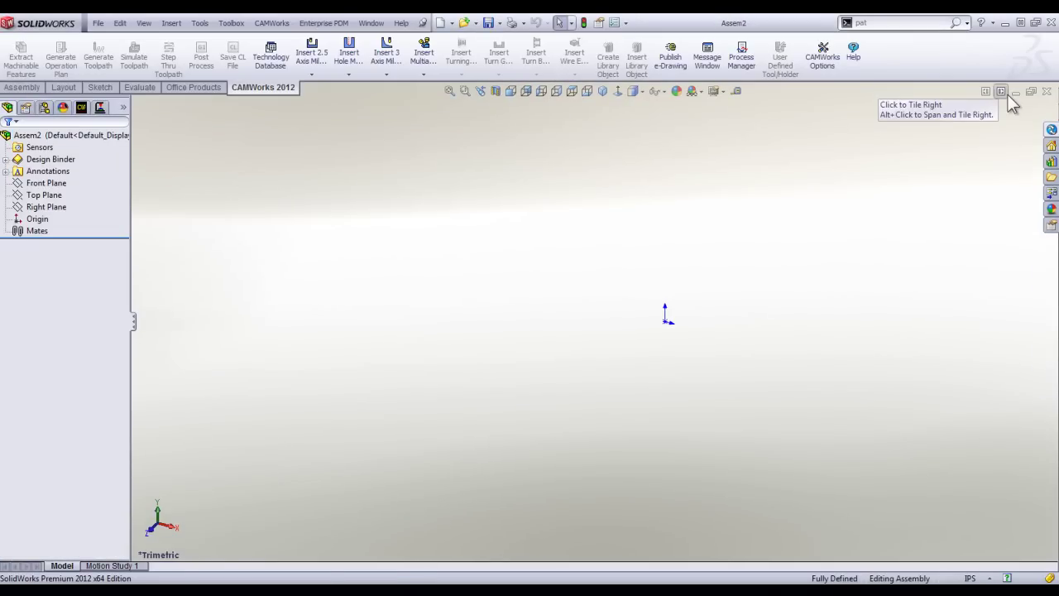
# Browse the Design Library's Toolbox to the ANSI Inch power transmission gears.
pyautogui.click(1050, 162)
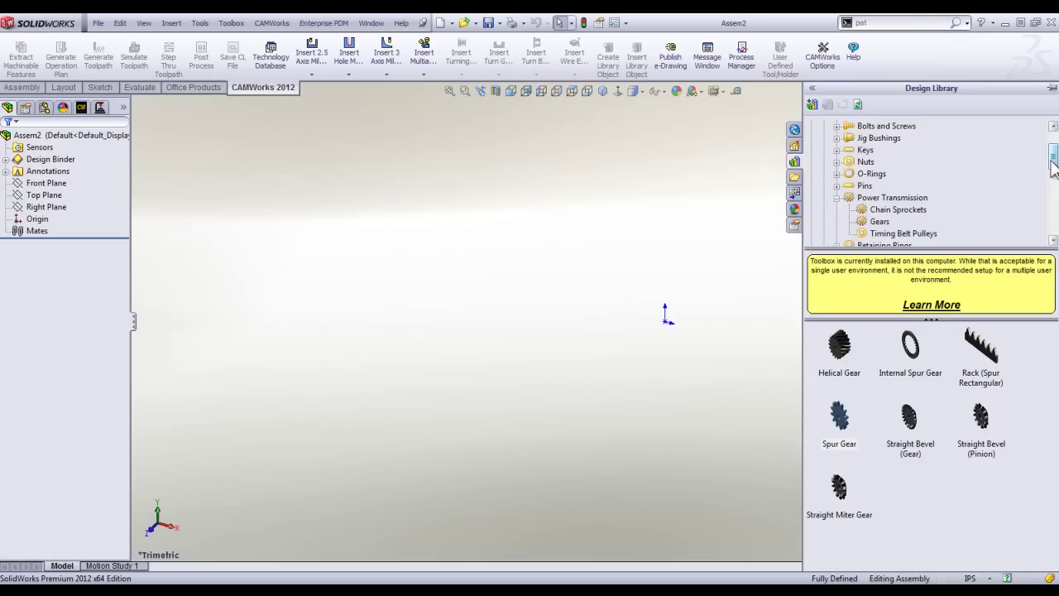
pyautogui.click(836, 198)
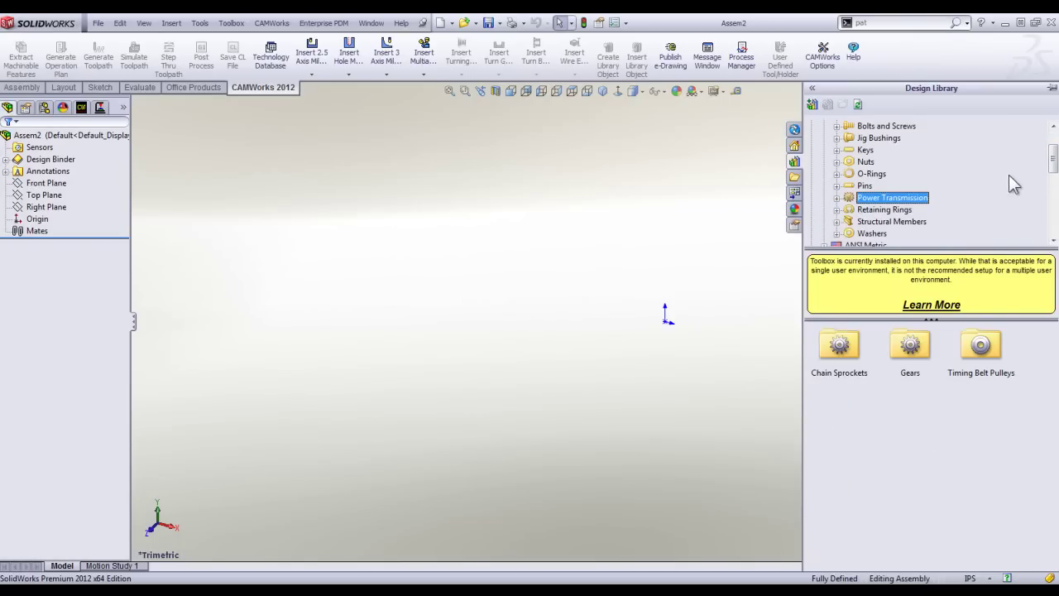
pyautogui.scroll(3, 1053, 157)
pyautogui.click(829, 151)
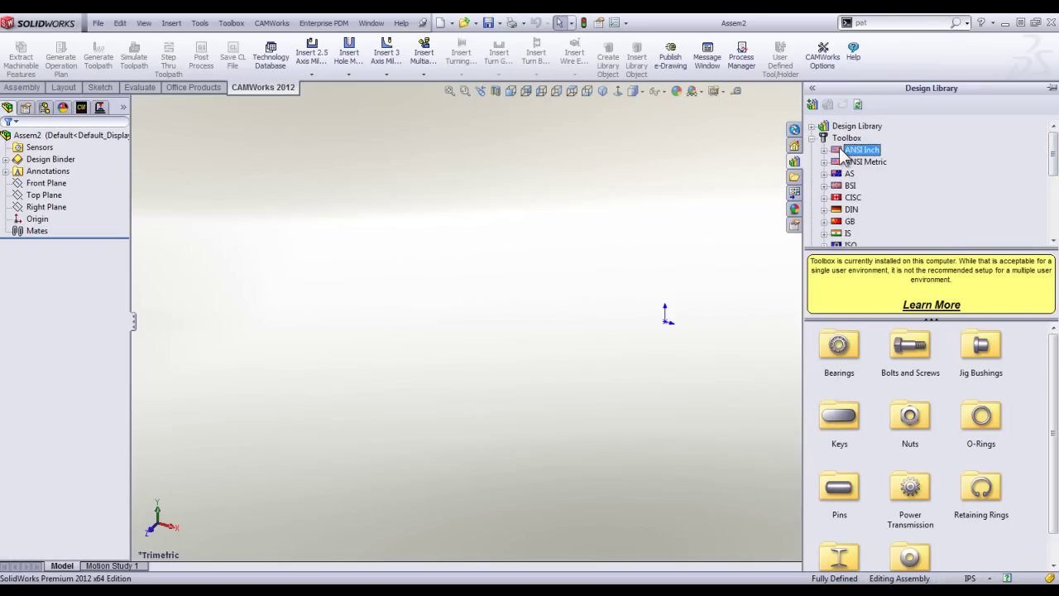
pyautogui.doubleClick(841, 150)
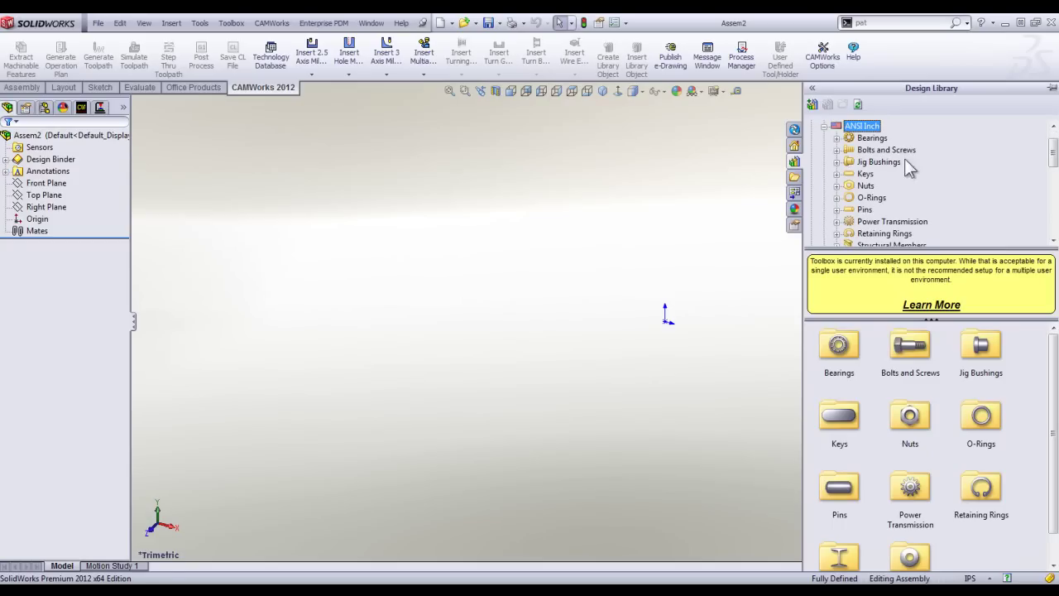
pyautogui.doubleClick(890, 221)
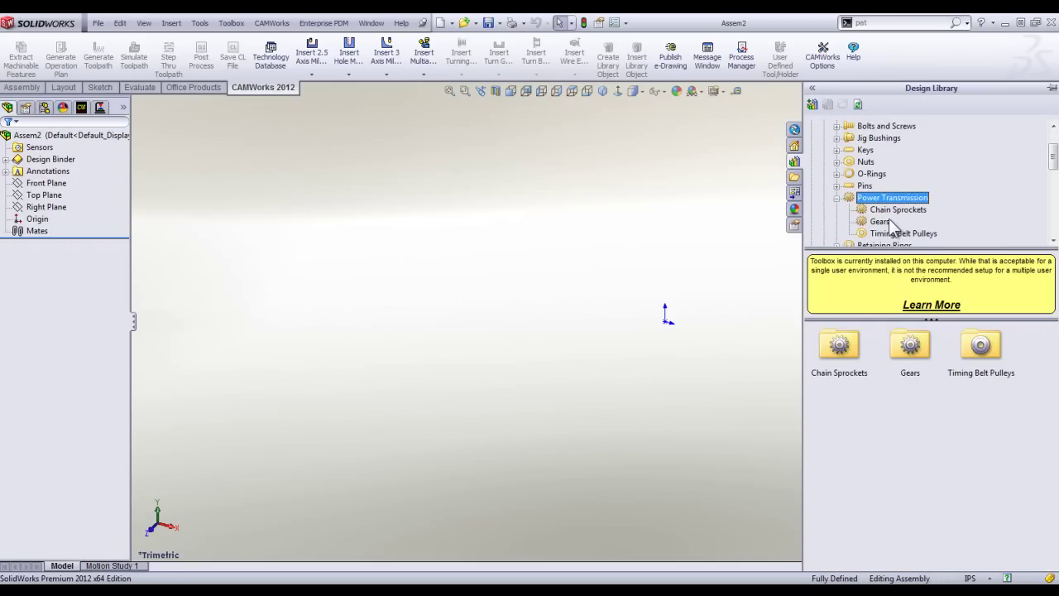
pyautogui.doubleClick(910, 347)
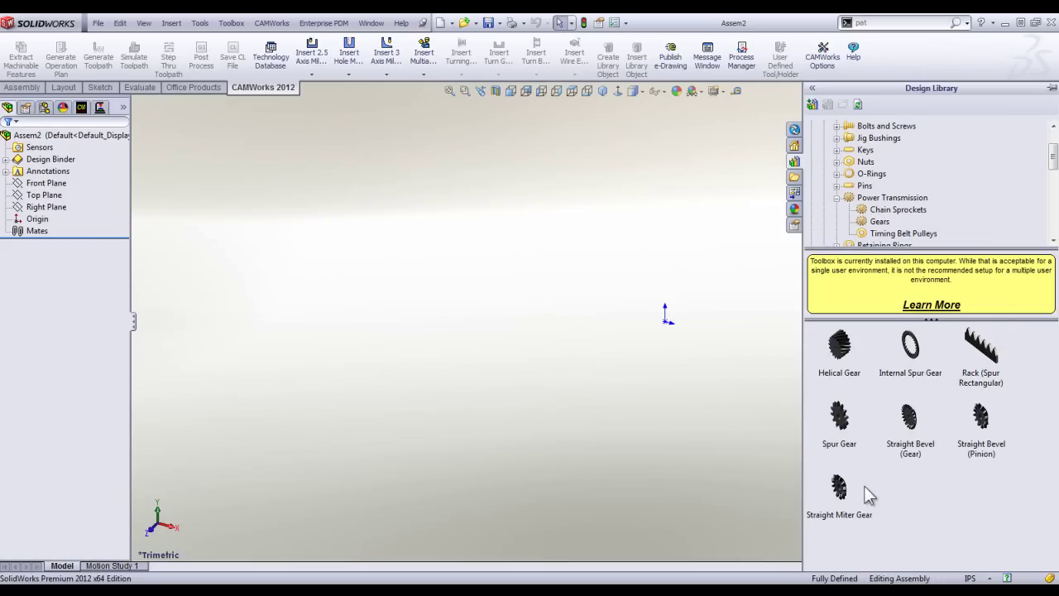
# Place a Toolbox spur gear in the assembly near the origin.
pyautogui.click(839, 417)
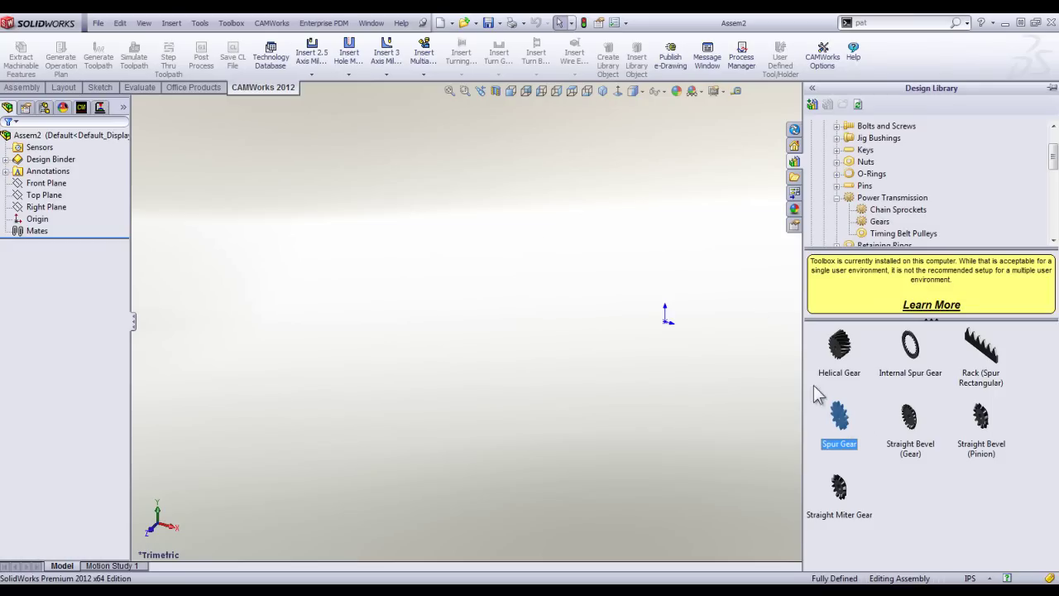
pyautogui.click(476, 250)
pyautogui.moveTo(839, 416); pyautogui.dragTo(477, 312)
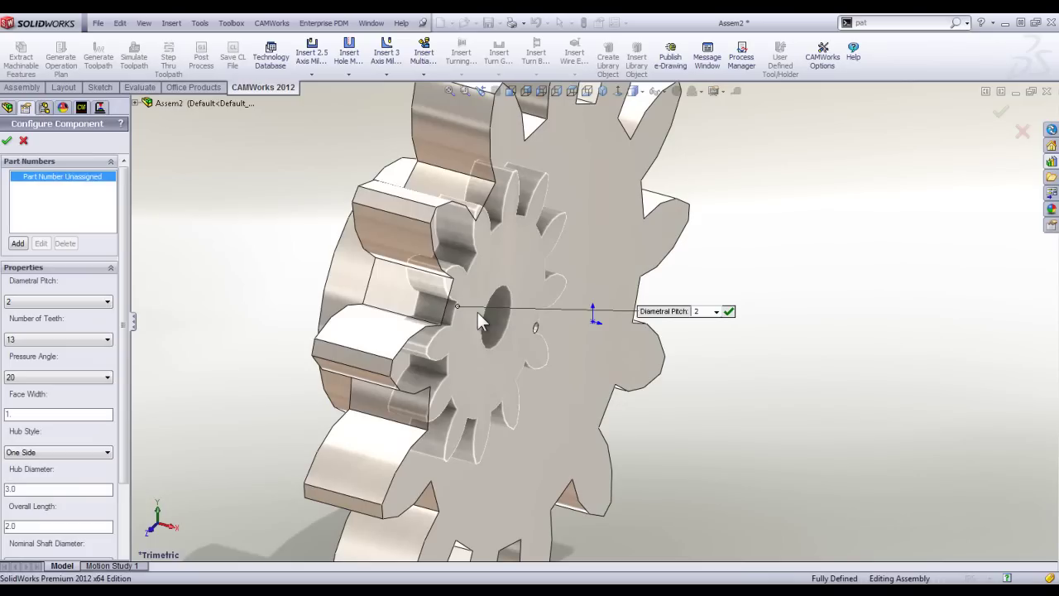
# Set the spur gear's number of teeth to 21.
pyautogui.moveTo(122, 189); pyautogui.dragTo(133, 230)
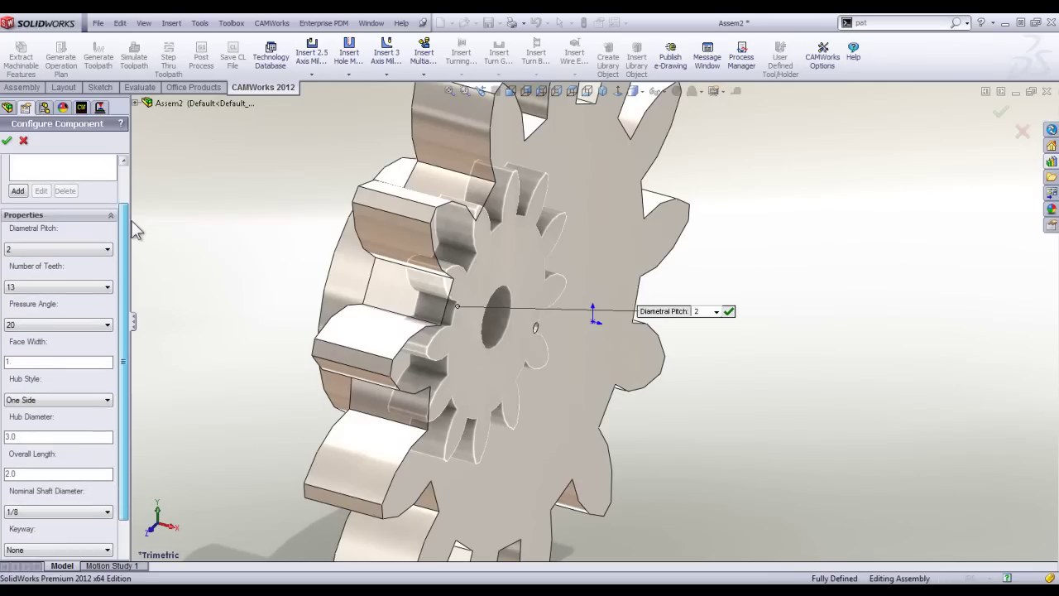
pyautogui.click(31, 248)
pyautogui.click(51, 249)
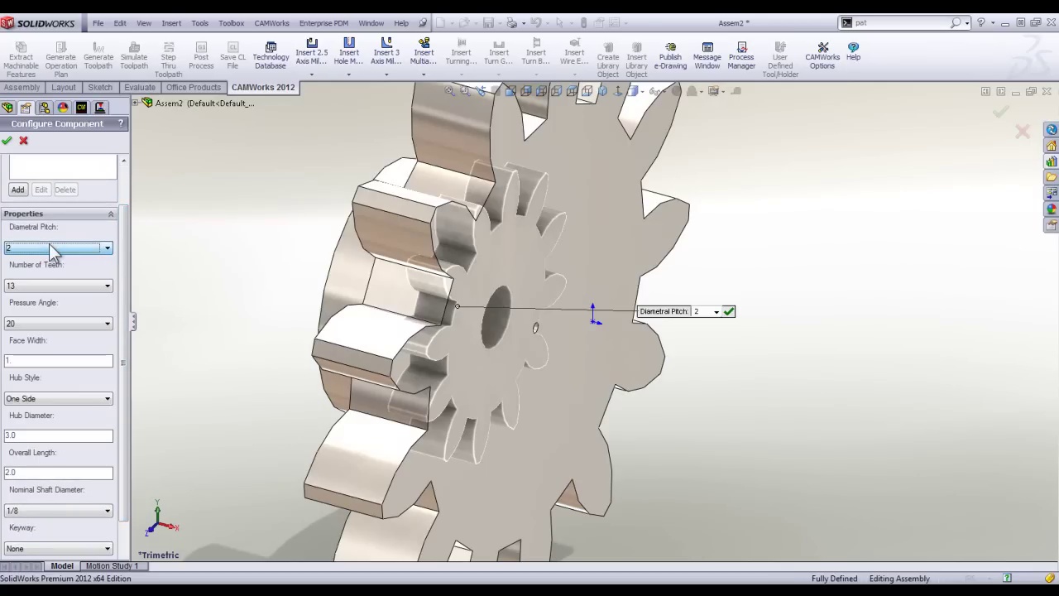
pyautogui.click(45, 288)
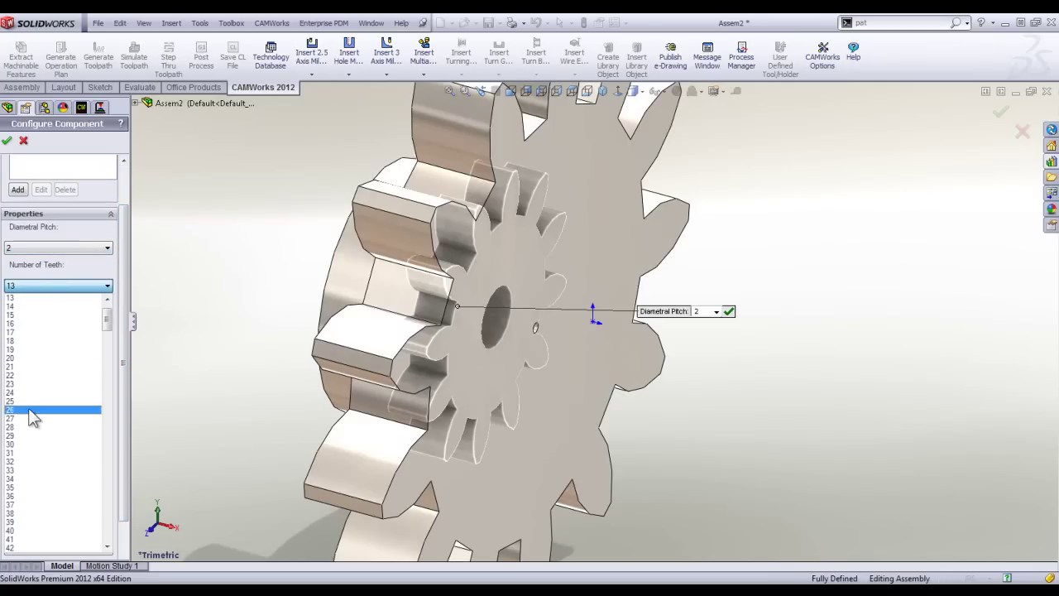
pyautogui.click(29, 365)
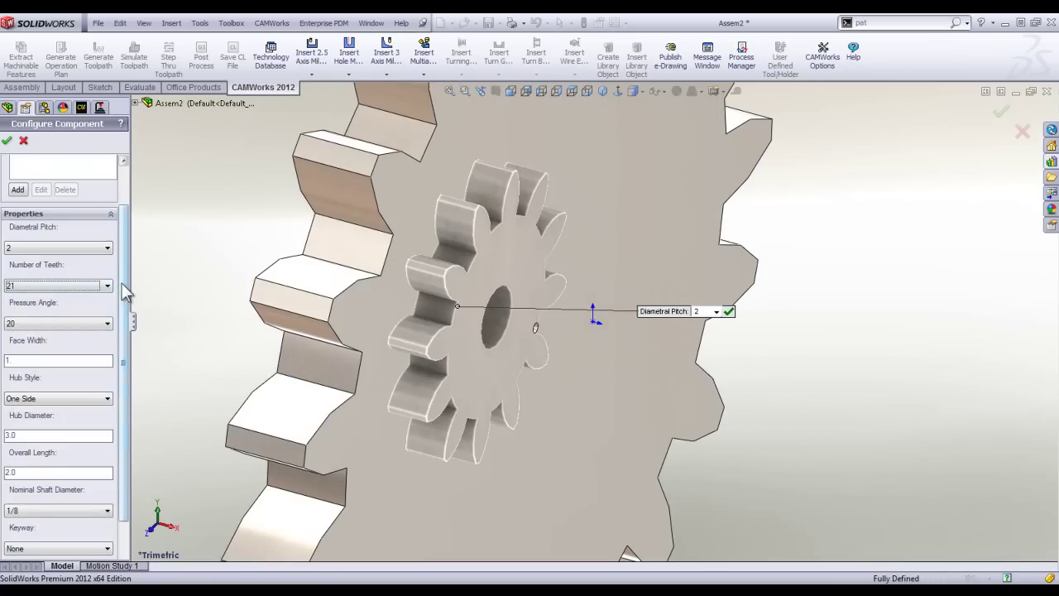
# Review the remaining spur gear properties, accept the configuration and finish inserting without adding more copies.
pyautogui.scroll(-3, 124, 312)
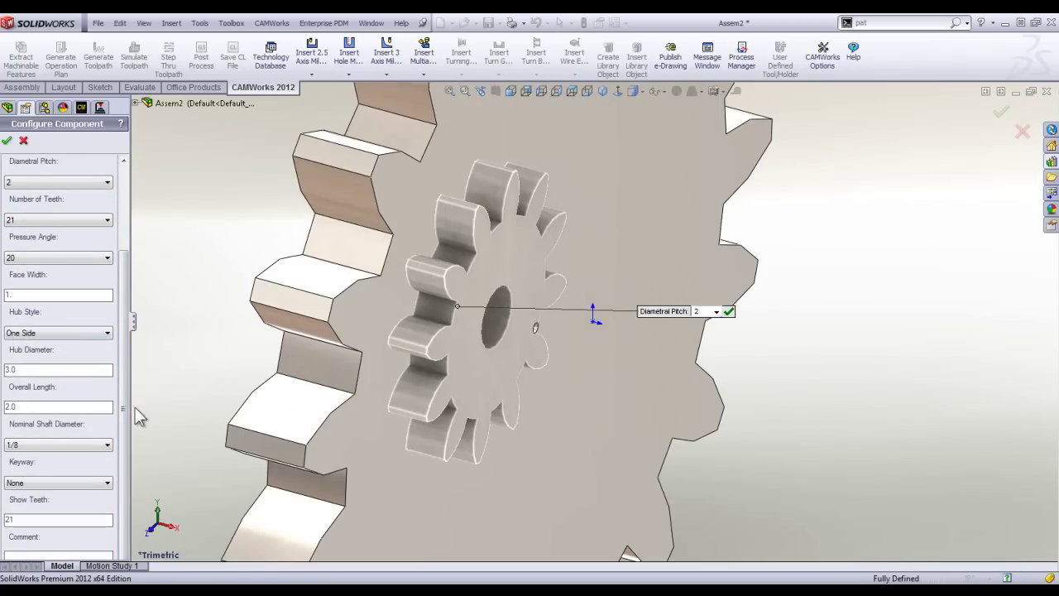
pyautogui.scroll(-2, 122, 422)
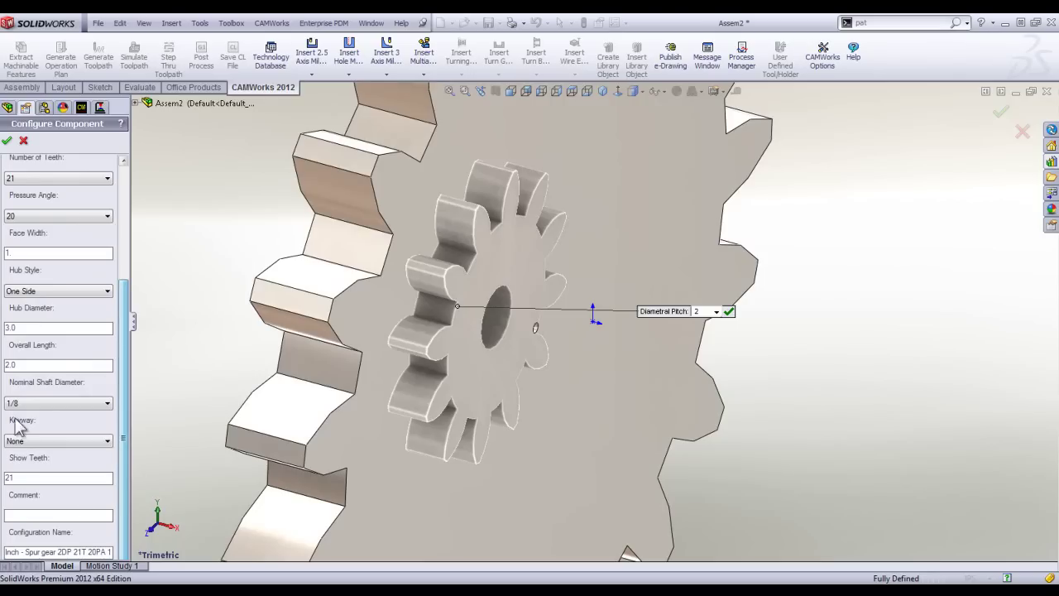
pyautogui.moveTo(419, 256); pyautogui.dragTo(419, 321, button='middle')
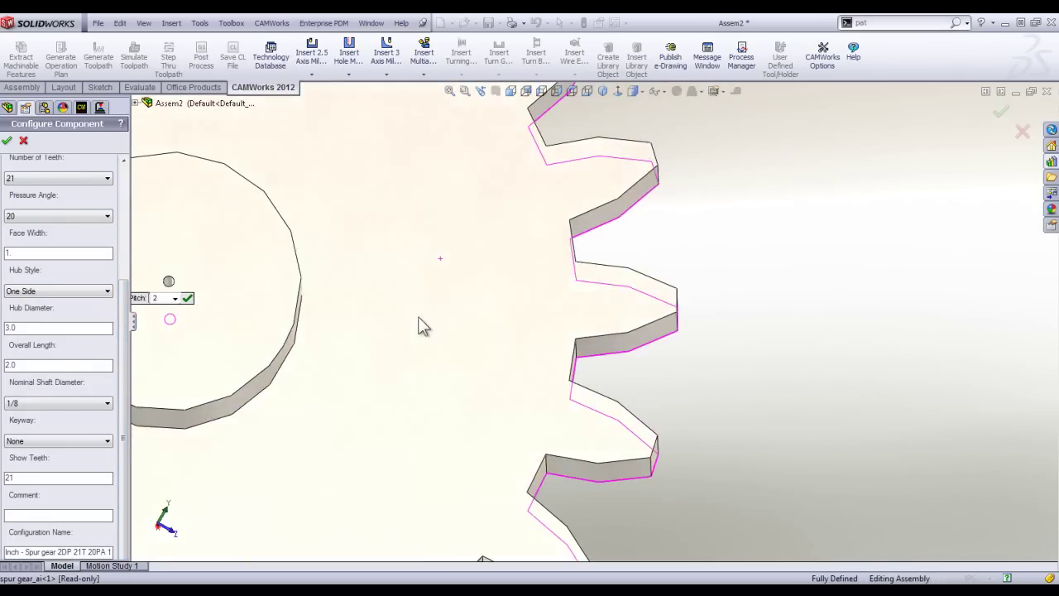
pyautogui.scroll(5, 419, 321)
pyautogui.moveTo(373, 368); pyautogui.dragTo(331, 265, button='middle')
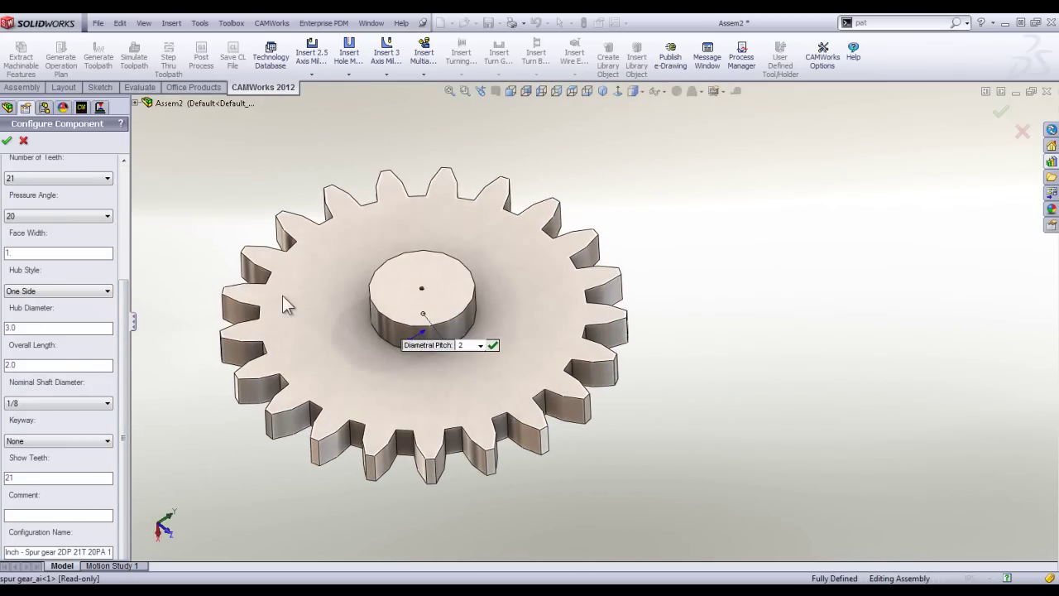
pyautogui.click(5, 142)
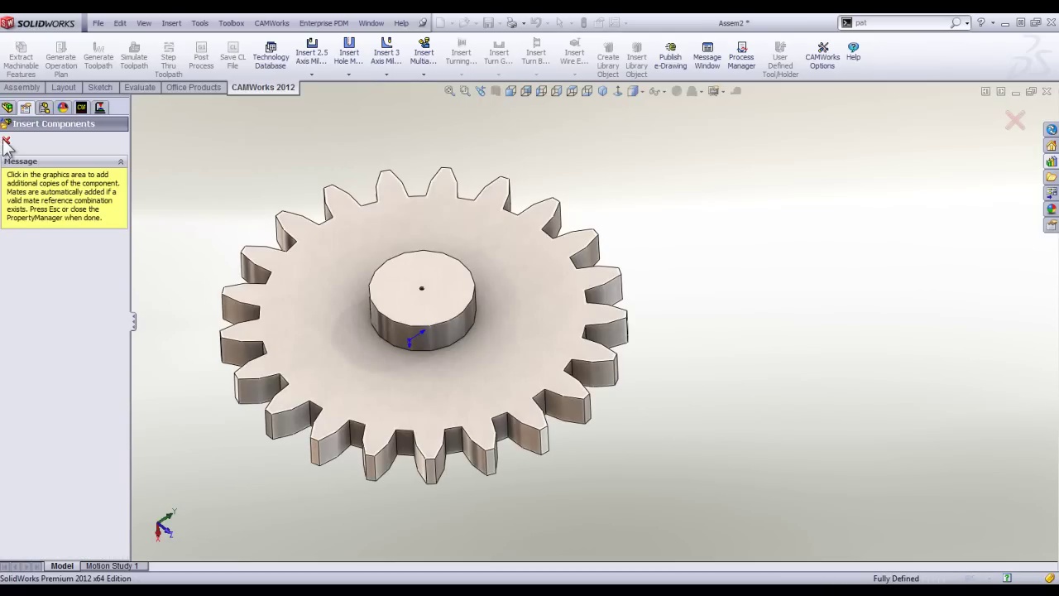
pyautogui.click(6, 143)
# Close the spur gear assembly without saving it.
pyautogui.scroll(2, 243, 307)
pyautogui.scroll(-1, 474, 301)
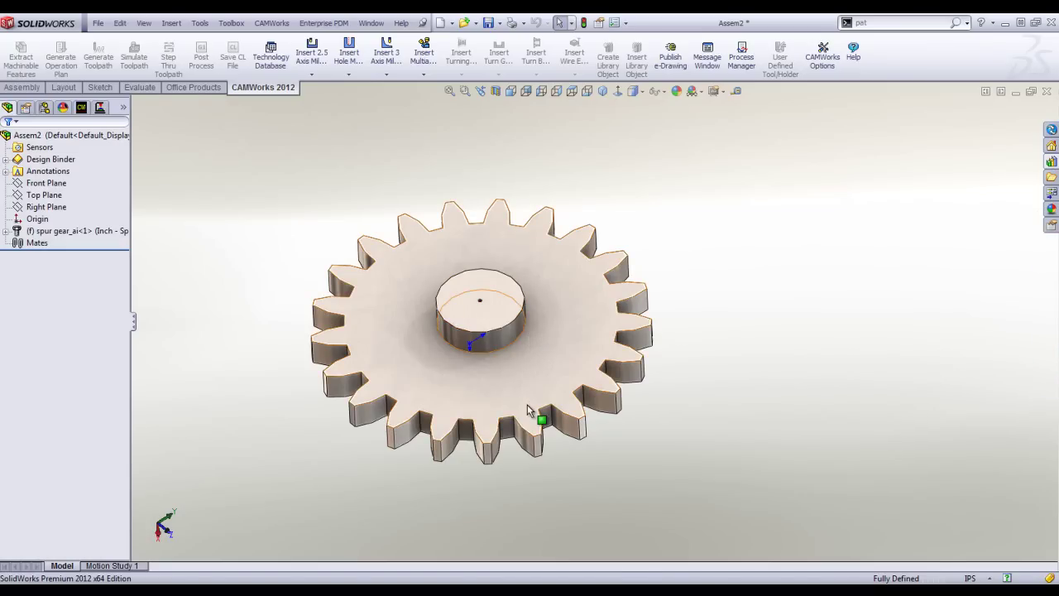
pyautogui.click(33, 243)
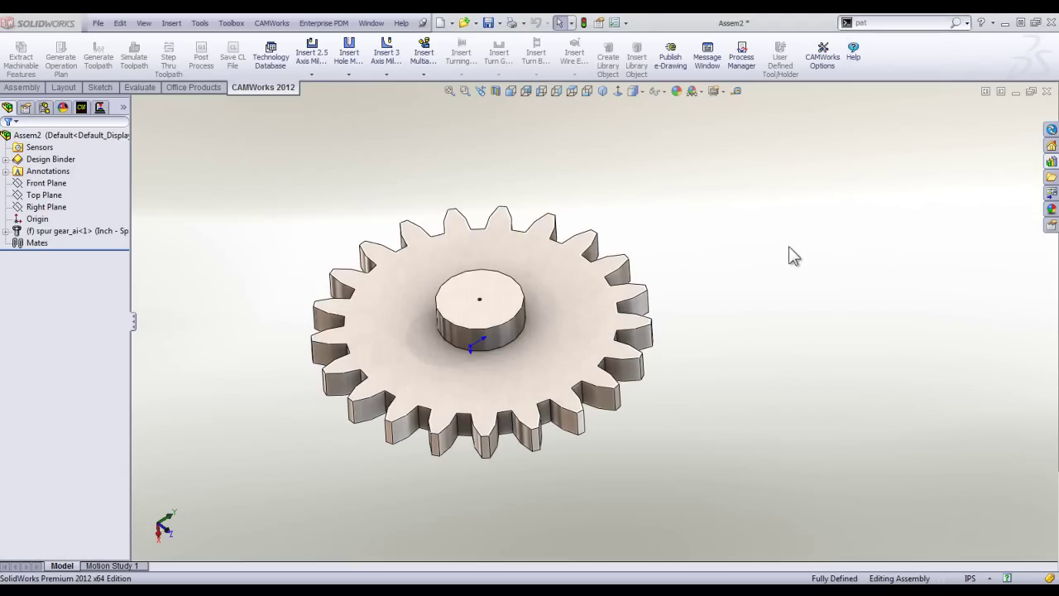
pyautogui.moveTo(756, 268); pyautogui.dragTo(652, 293, button='middle')
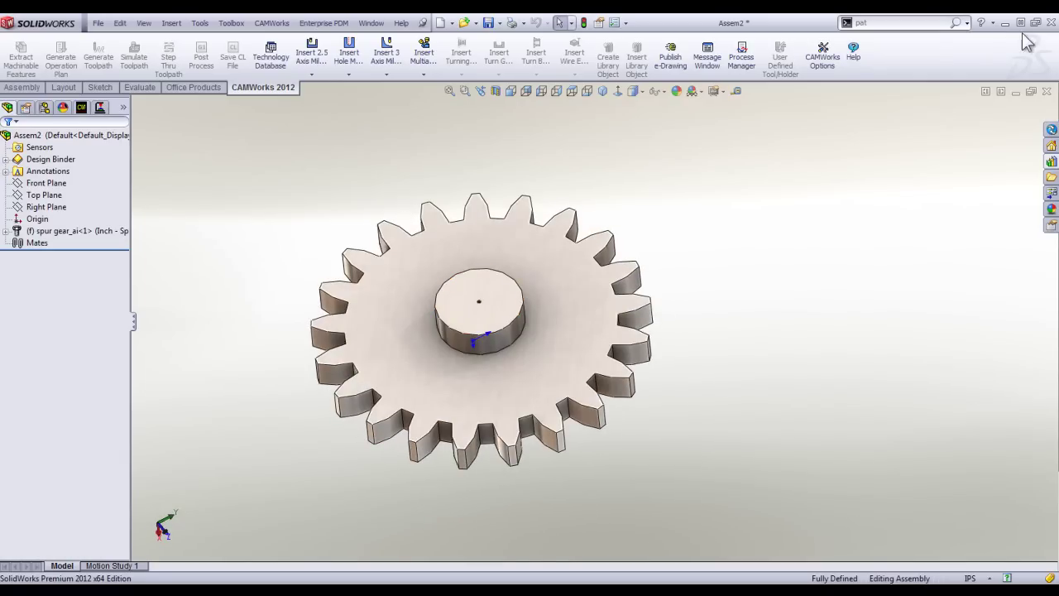
pyautogui.click(1046, 91)
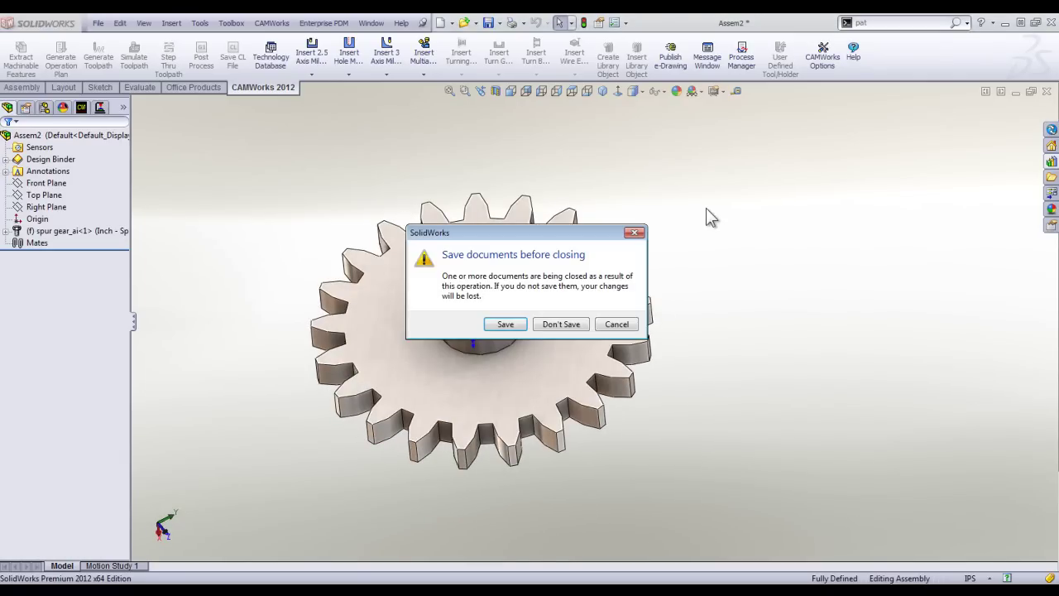
pyautogui.click(563, 323)
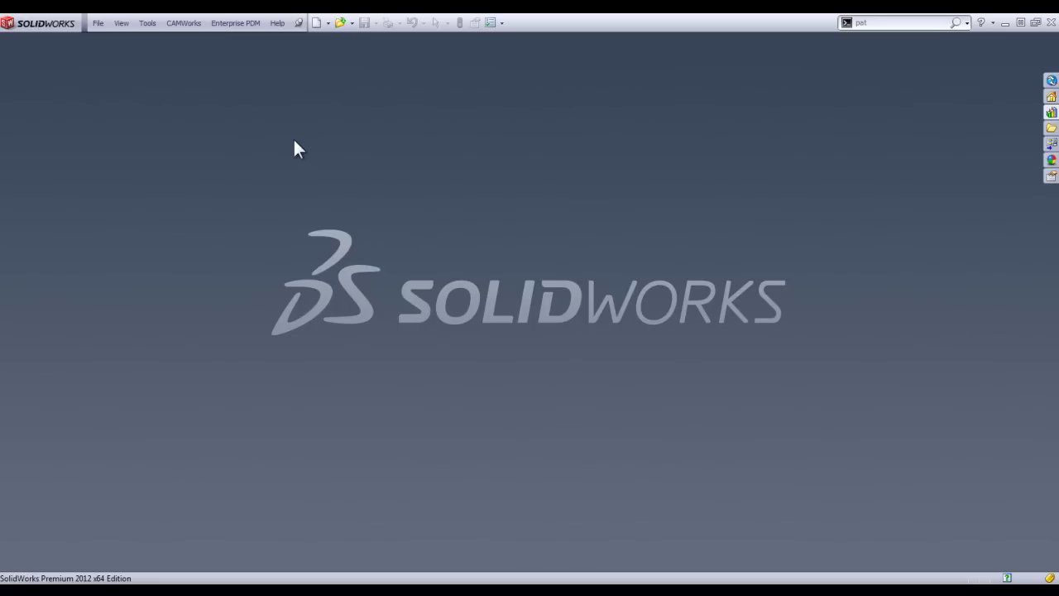
# Open the recent Camera part and display its CAMWorks feature tree.
pyautogui.click(98, 24)
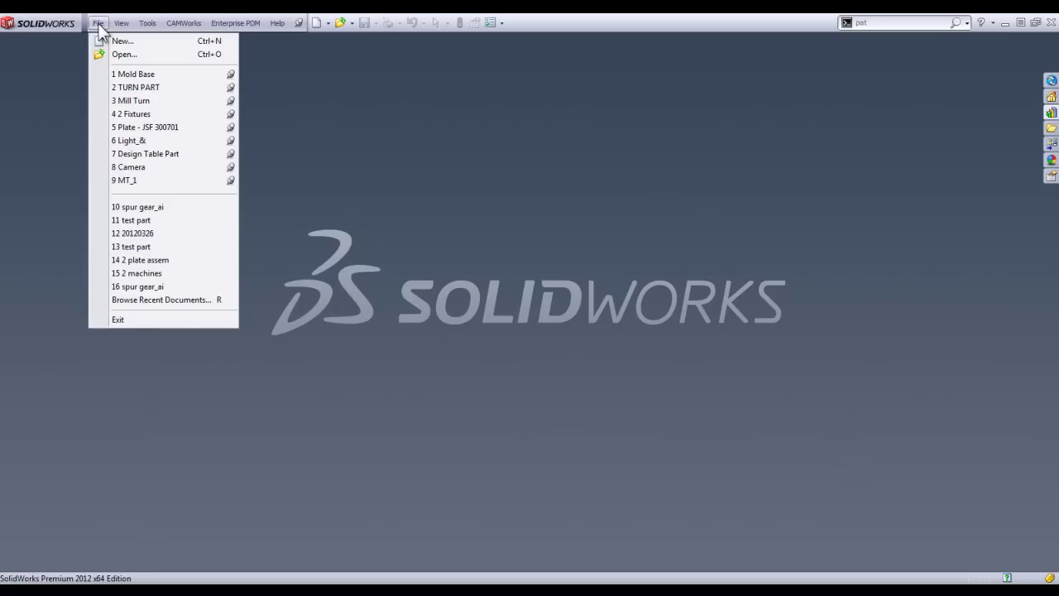
pyautogui.click(124, 169)
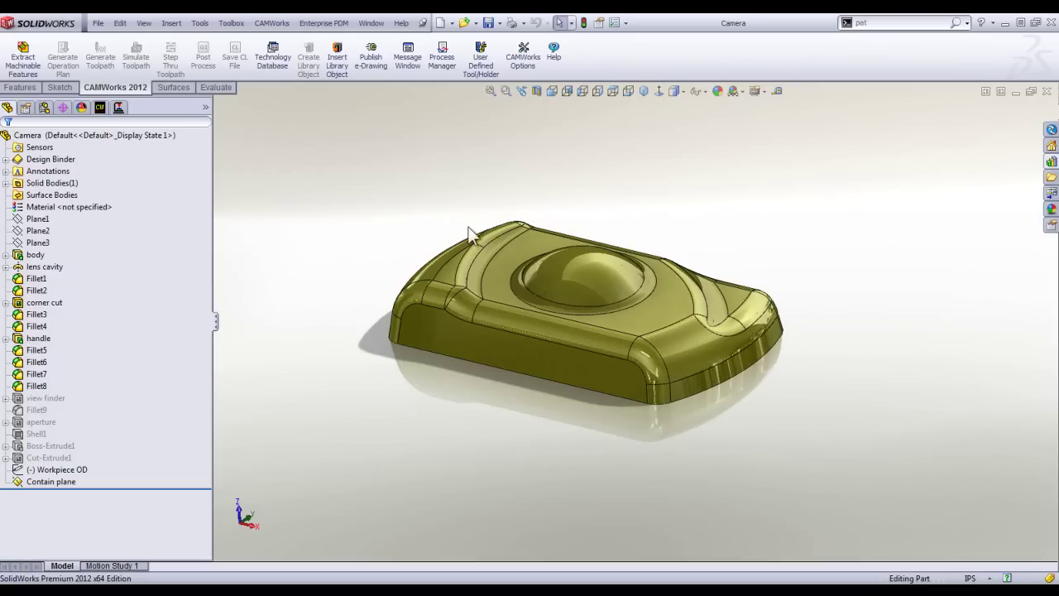
pyautogui.moveTo(471, 229); pyautogui.dragTo(445, 269, button='middle')
pyautogui.click(97, 108)
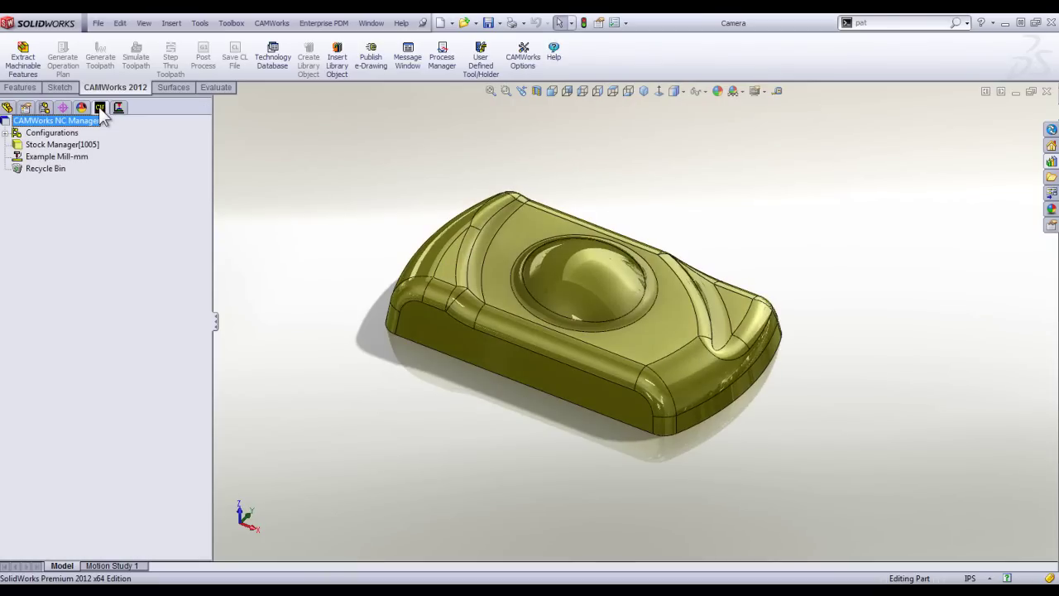
# Insert a mill part setup on Plane1 with its direction reversed to point down in Z.
pyautogui.rightClick(59, 146)
pyautogui.click(130, 177)
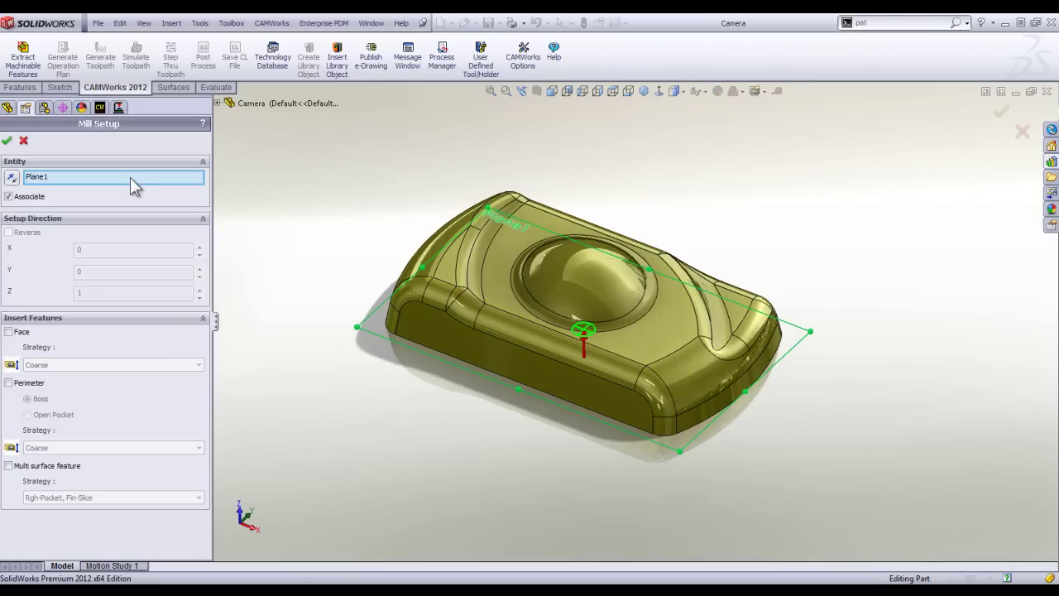
pyautogui.click(12, 178)
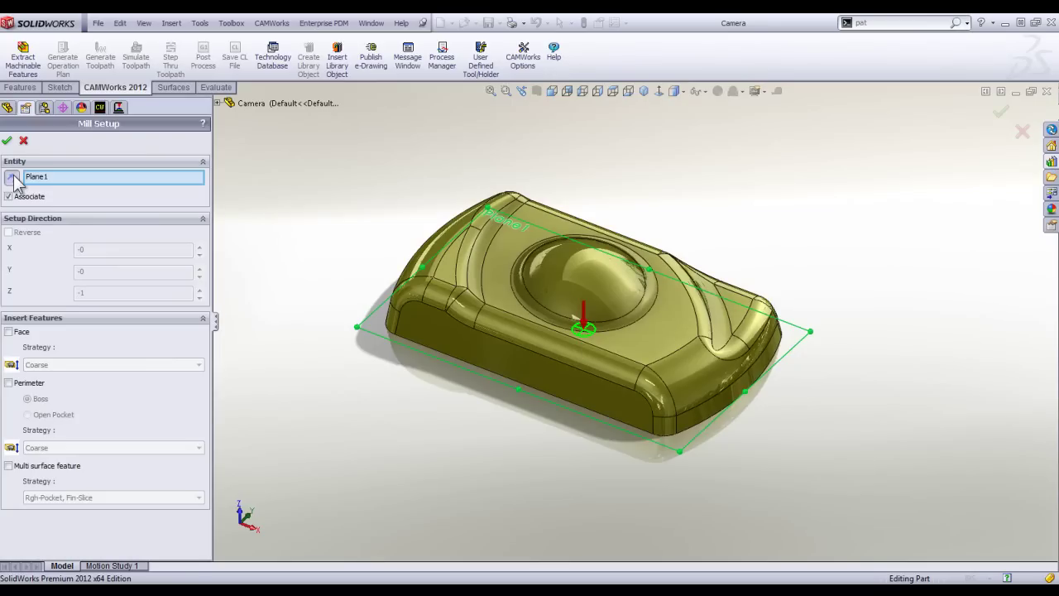
pyautogui.click(6, 140)
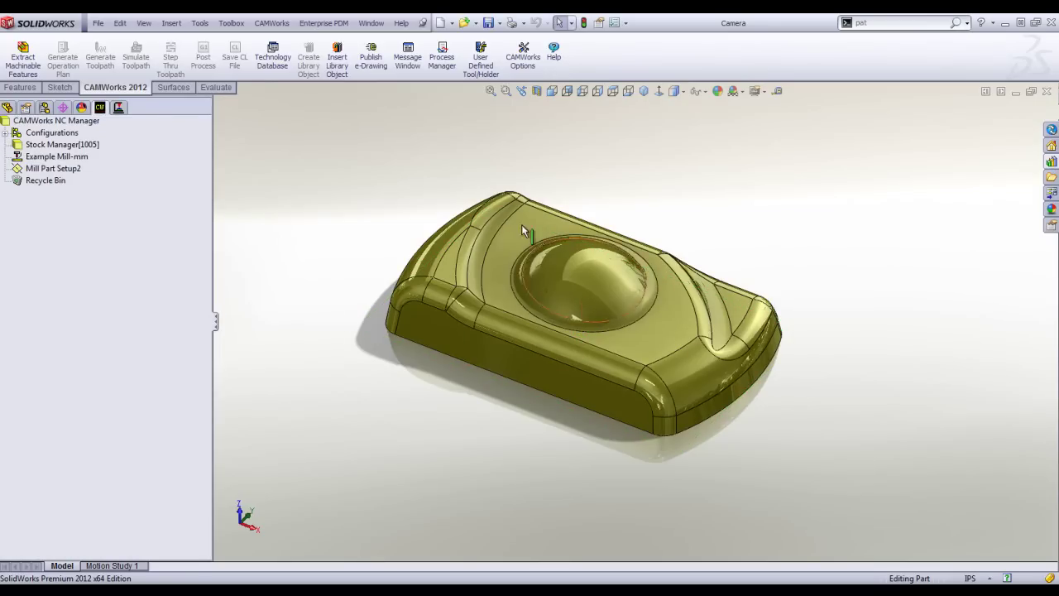
# Insert a multi surface feature in the mill part setup with all faces selected and associated, using the Rgh-Pocket, Fin-Slice strategy.
pyautogui.click(38, 171)
pyautogui.rightClick(38, 172)
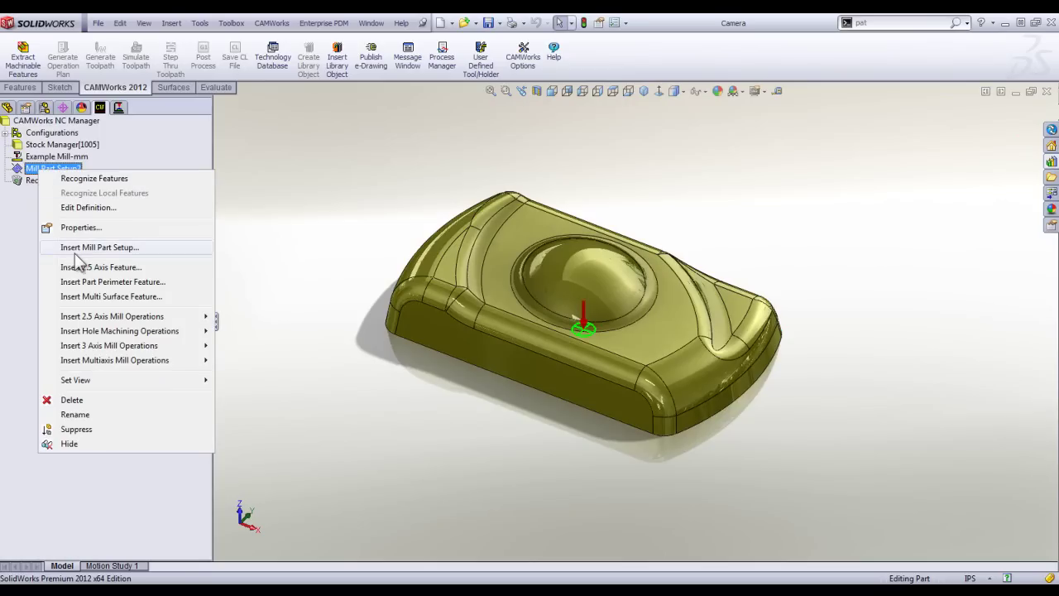
pyautogui.click(100, 295)
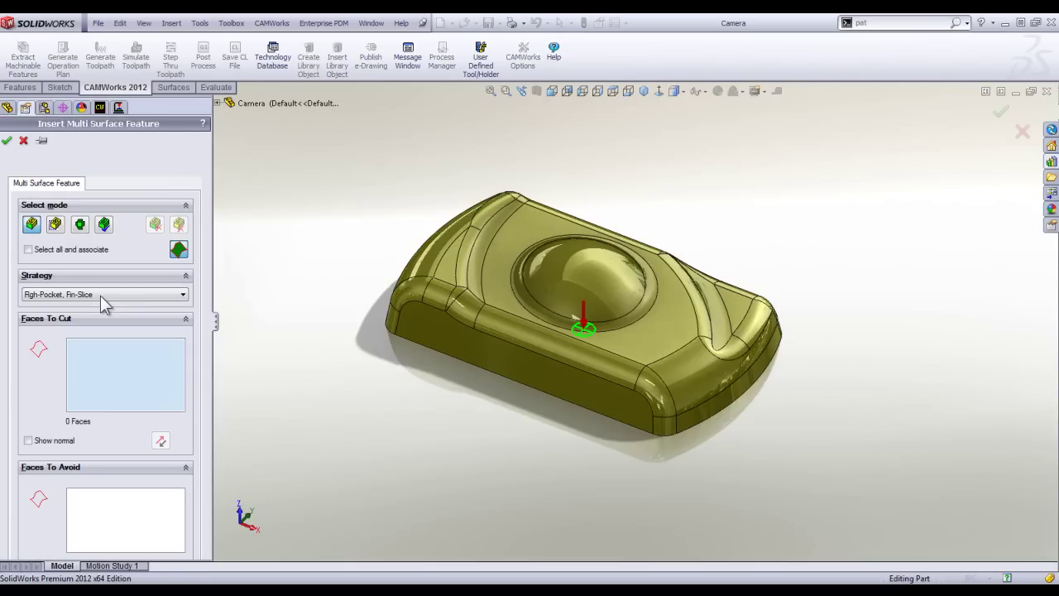
pyautogui.click(42, 142)
pyautogui.click(43, 140)
pyautogui.click(28, 249)
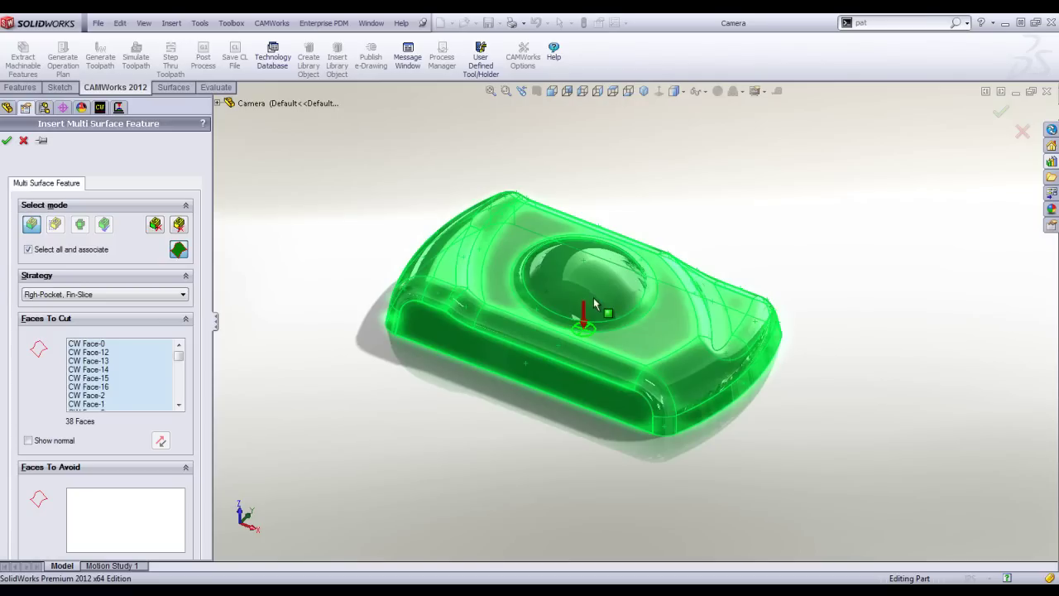
pyautogui.click(7, 142)
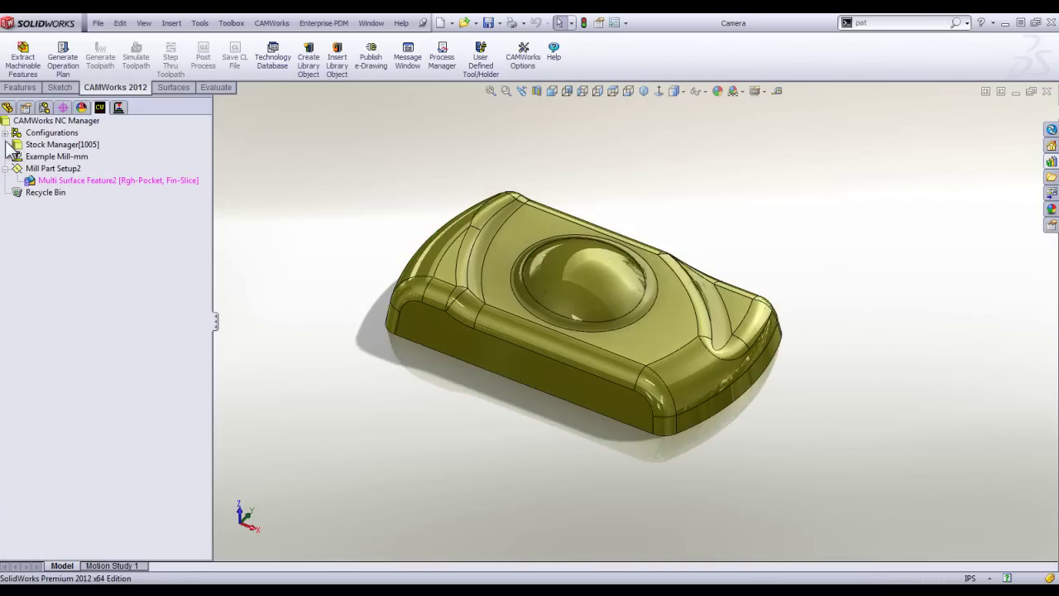
# Delete the multi surface feature from the mill part setup.
pyautogui.rightClick(122, 179)
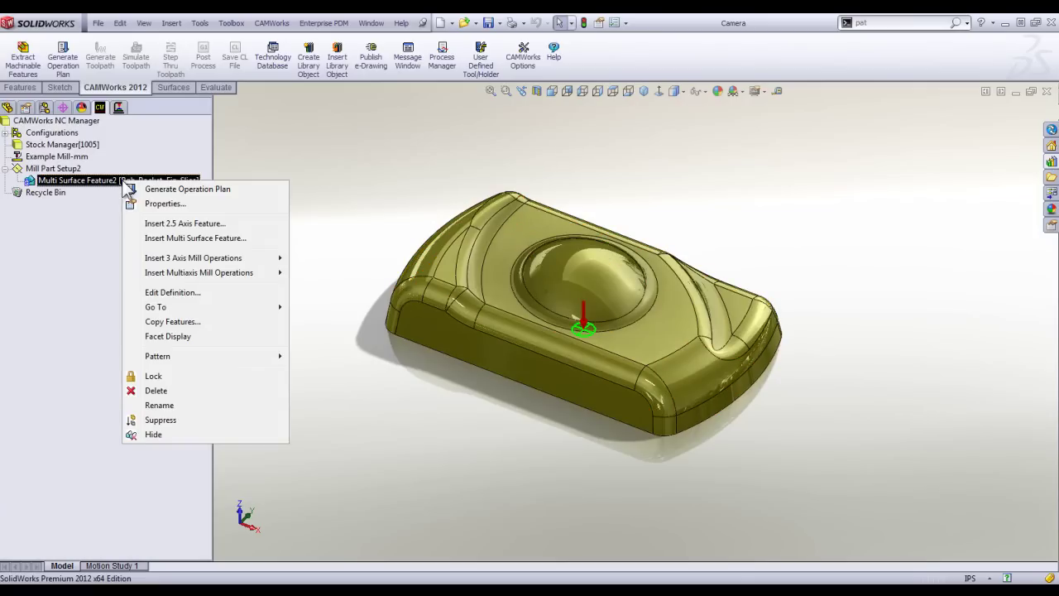
pyautogui.click(169, 403)
pyautogui.click(584, 337)
pyautogui.rightClick(42, 180)
pyautogui.click(72, 203)
pyautogui.click(549, 333)
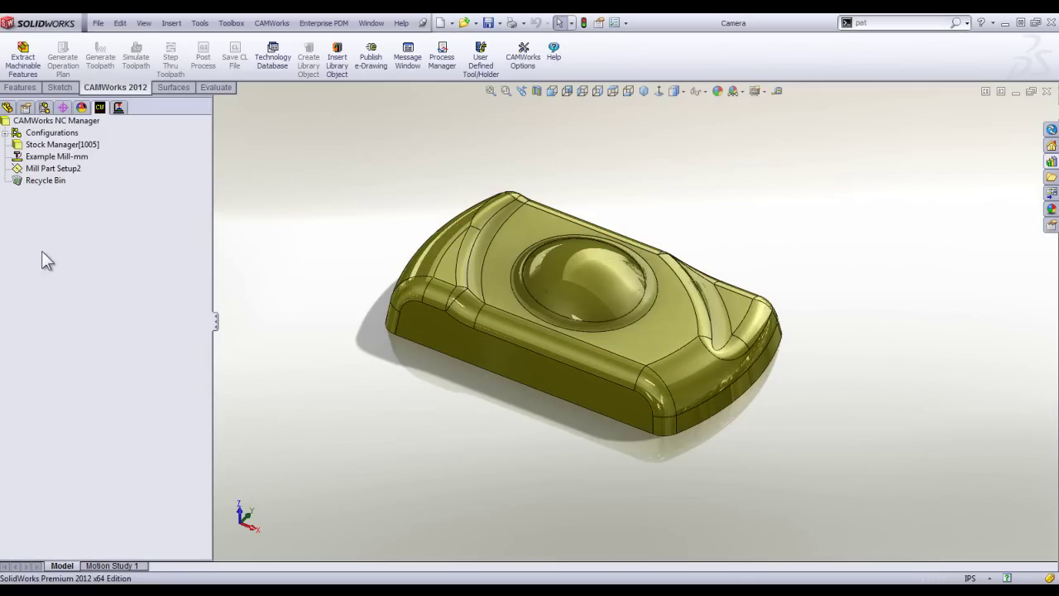
# Insert a Rgh-Pocket, Fin-Slice multi surface feature on all associated faces with the dialog pinned open, and finally unpin and close the dialog.
pyautogui.rightClick(58, 170)
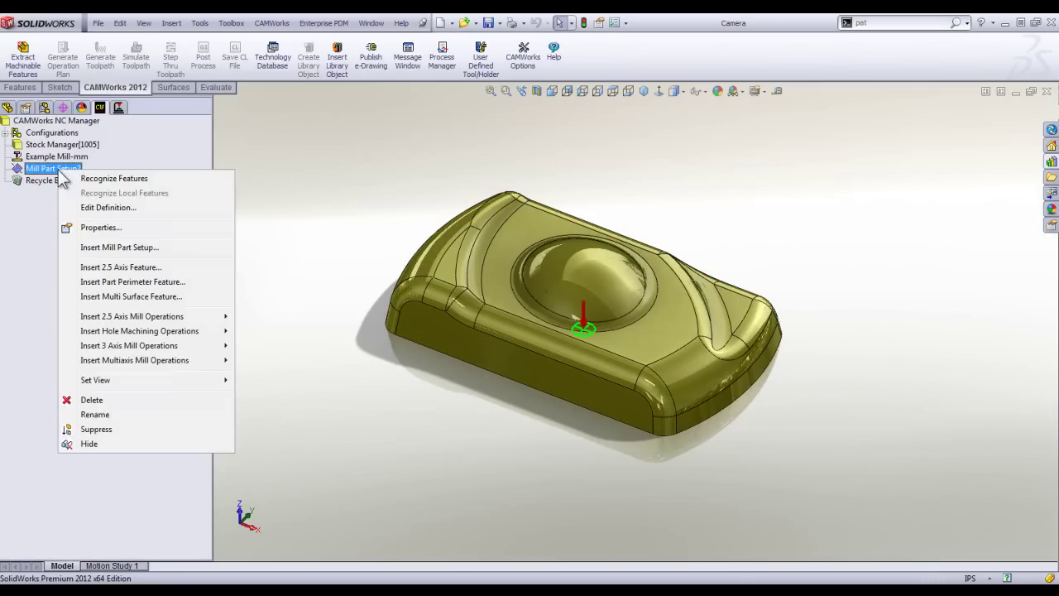
pyautogui.click(102, 296)
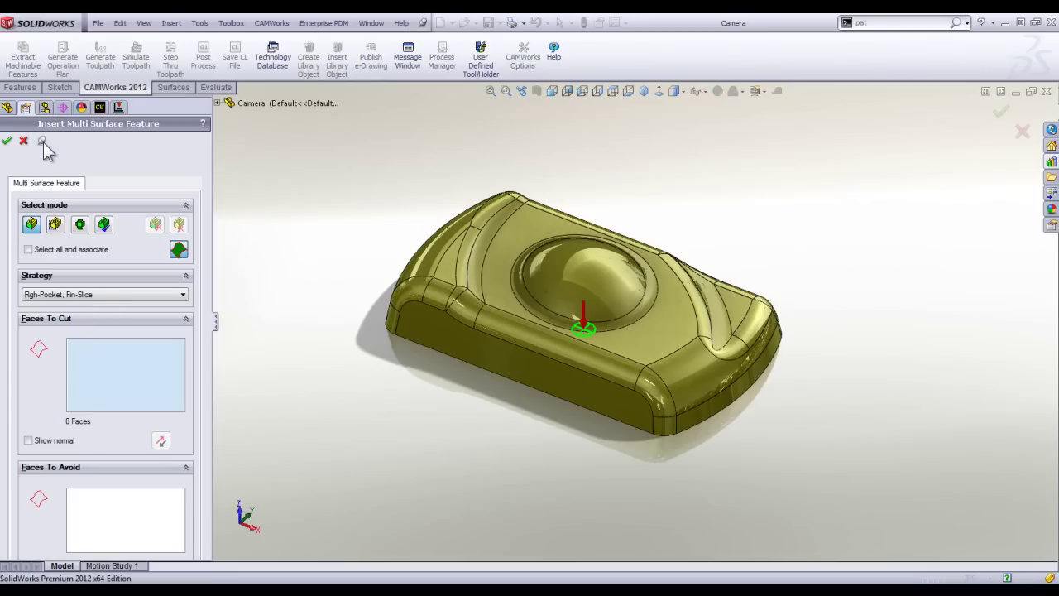
pyautogui.click(28, 249)
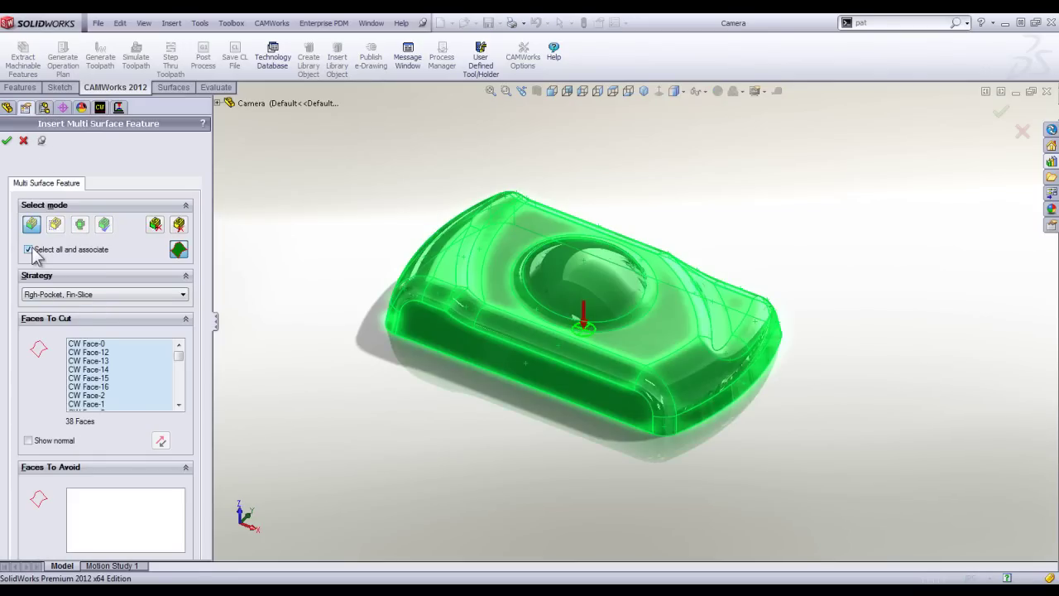
pyautogui.click(7, 141)
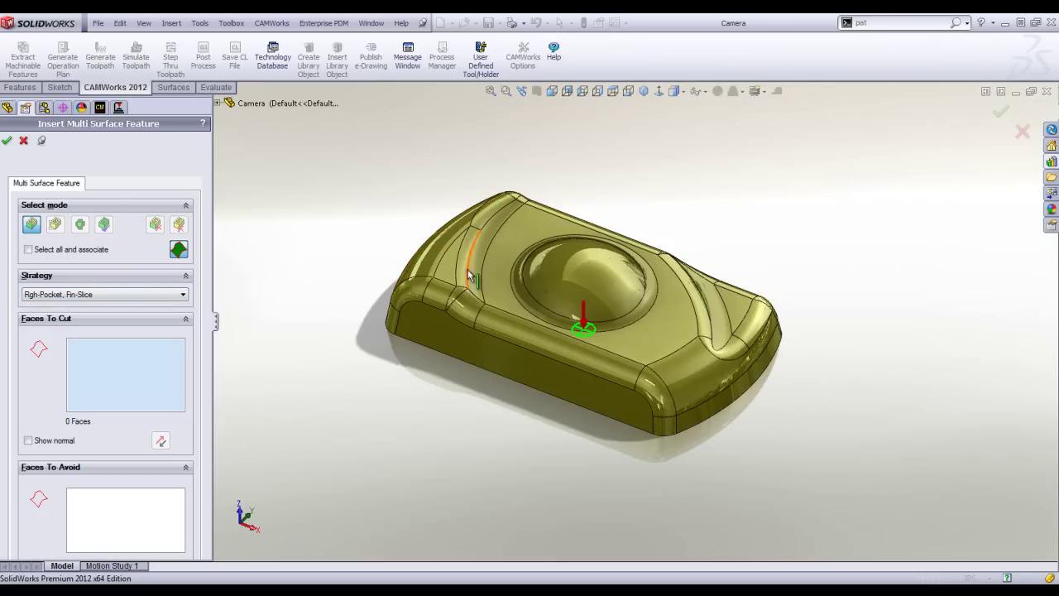
pyautogui.click(42, 140)
pyautogui.click(24, 139)
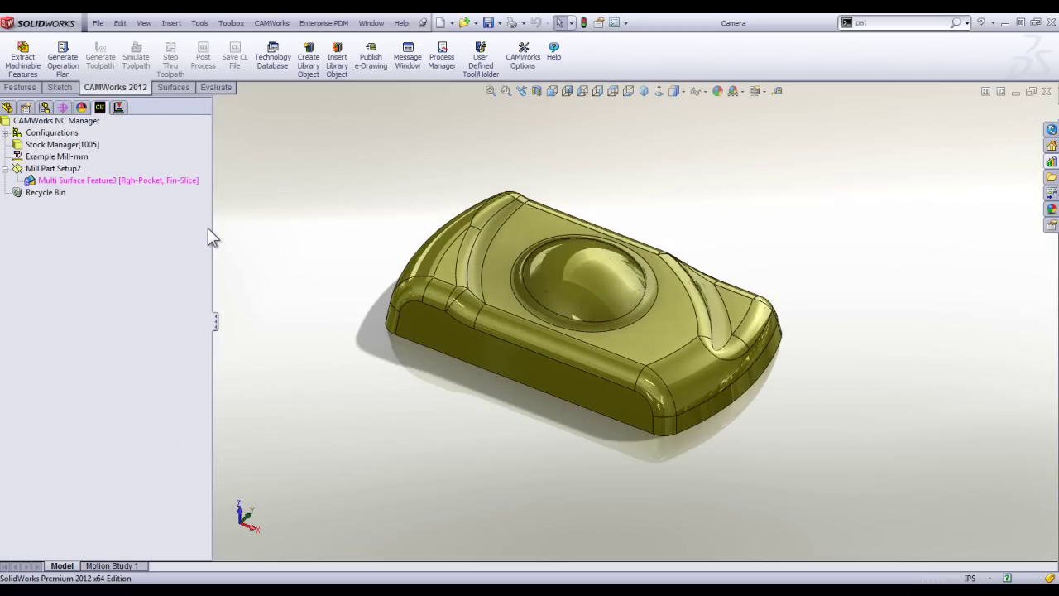
# Close the Camera part without saving it and open the recent 2 Fixtures assembly.
pyautogui.click(1047, 92)
pyautogui.click(564, 333)
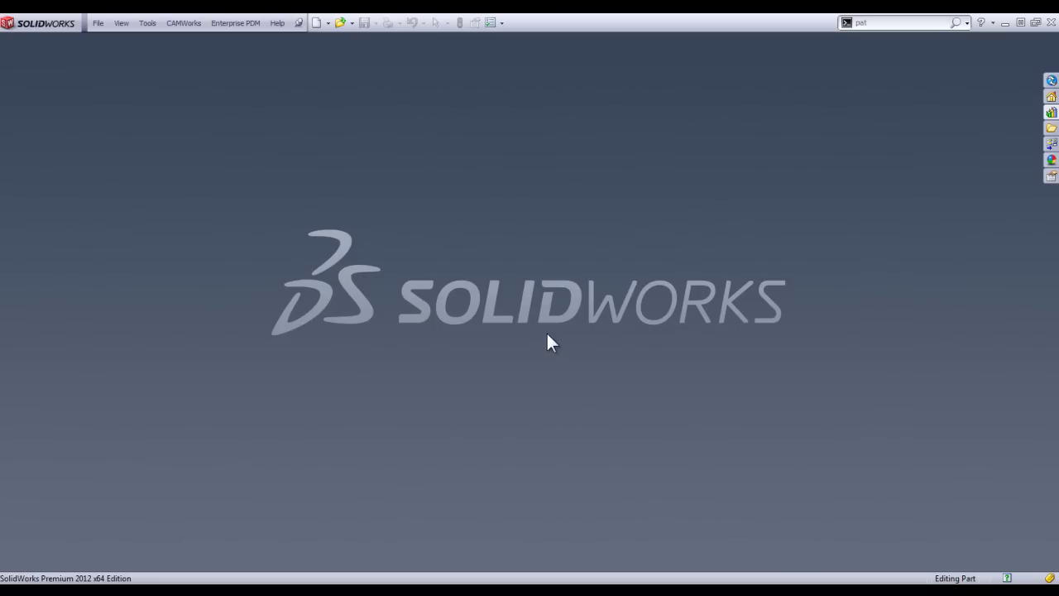
pyautogui.click(98, 25)
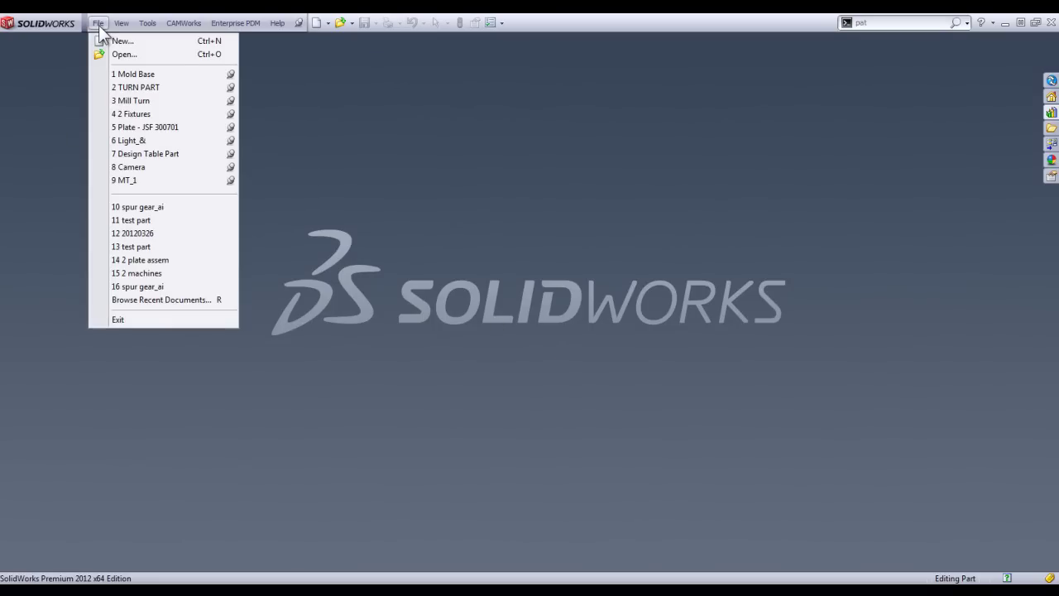
pyautogui.click(128, 113)
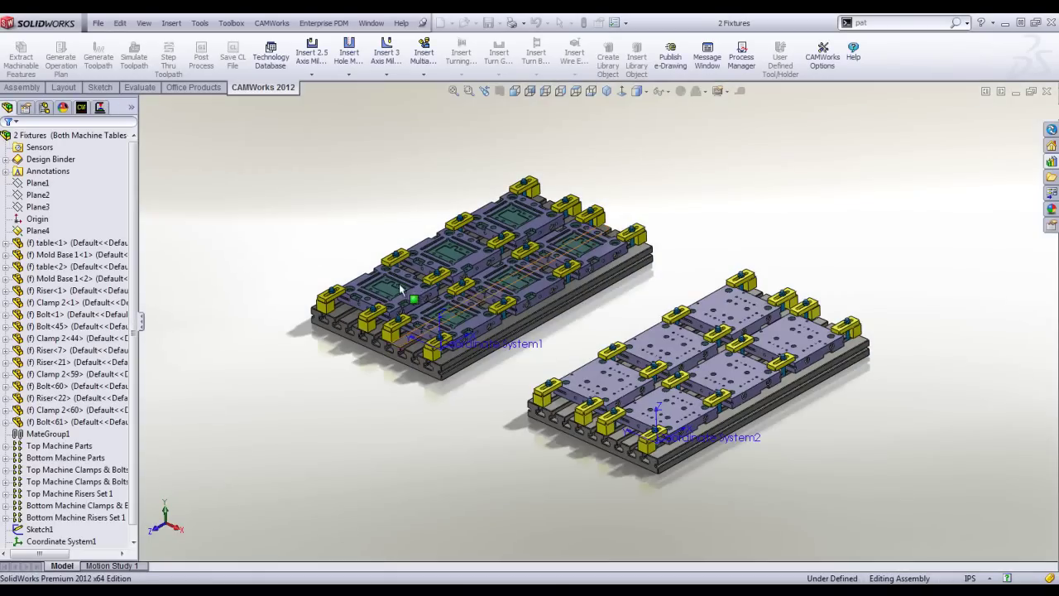
pyautogui.scroll(-4, 370, 292)
pyautogui.scroll(-2, 370, 292)
pyautogui.scroll(-2, 303, 339)
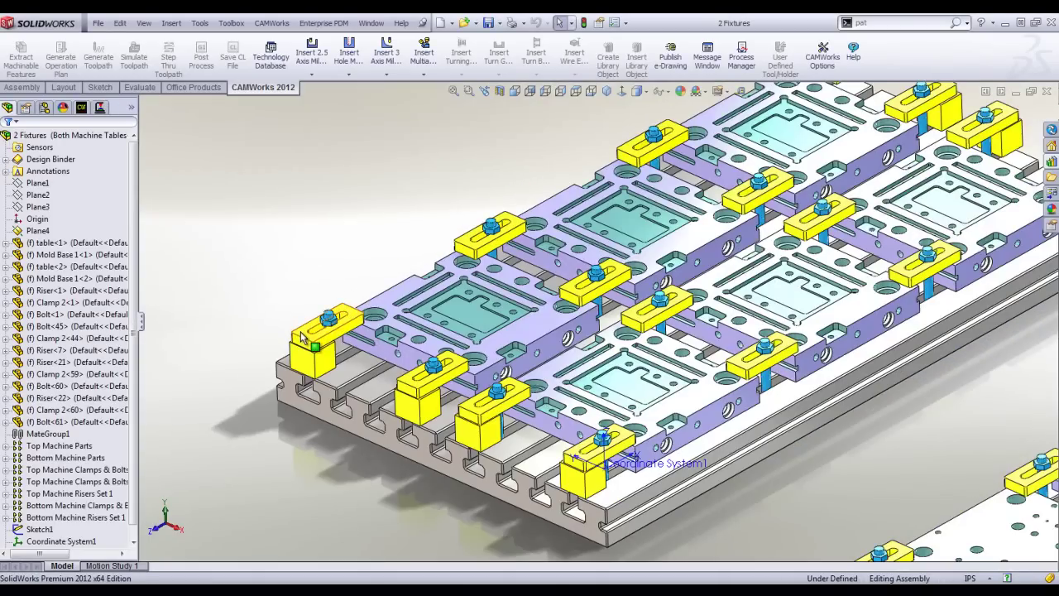
# Open the Clamp 2 part from the assembly in its own window and return to the 2 Fixtures assembly.
pyautogui.click(335, 265)
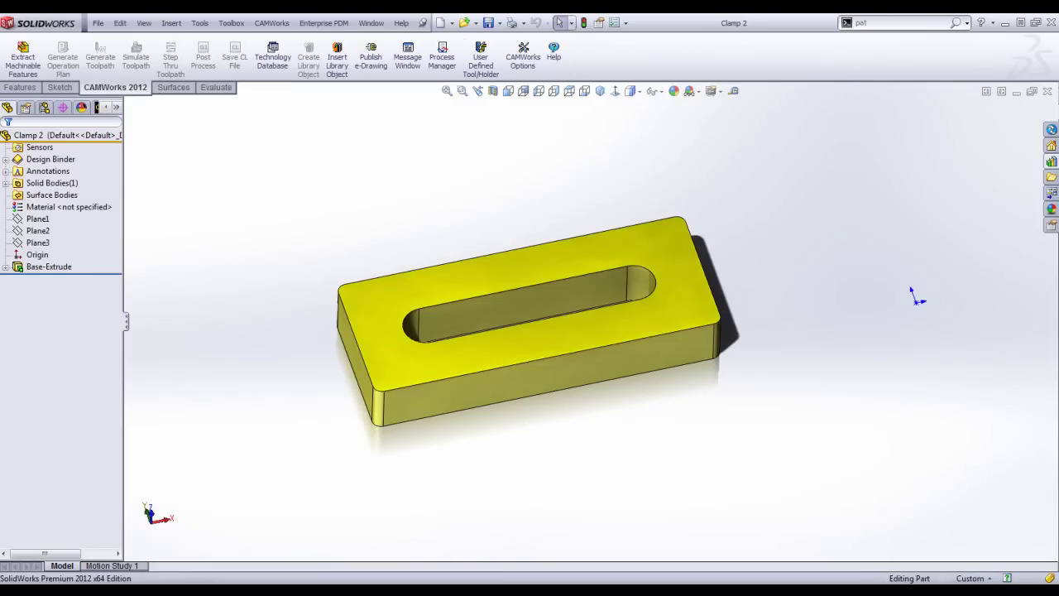
pyautogui.click(1020, 91)
pyautogui.scroll(3, 681, 272)
pyautogui.scroll(-2, 680, 277)
pyautogui.scroll(2, 679, 279)
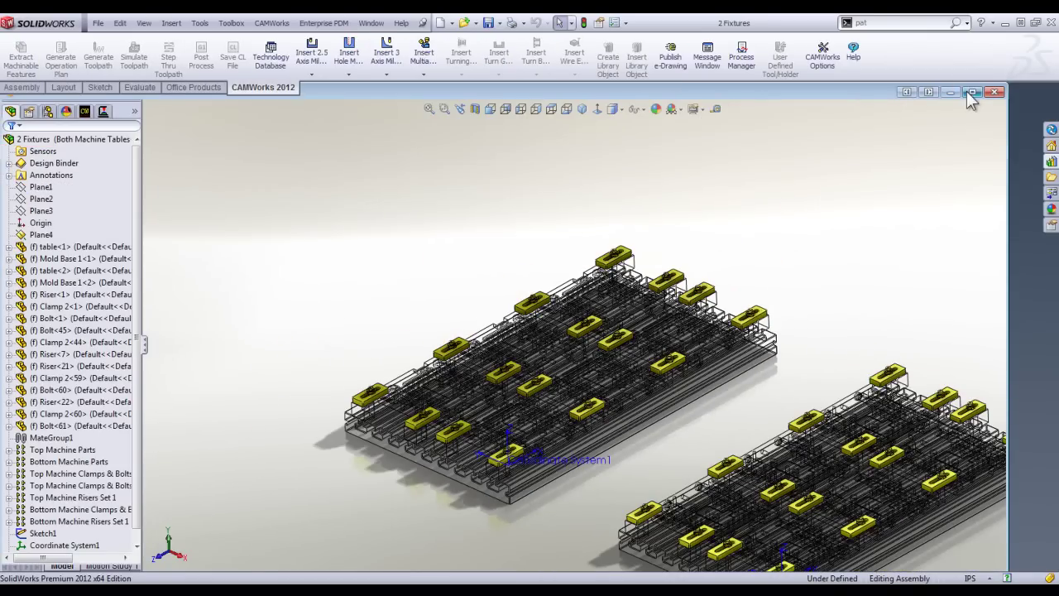
pyautogui.moveTo(505, 354); pyautogui.dragTo(512, 281, button='middle')
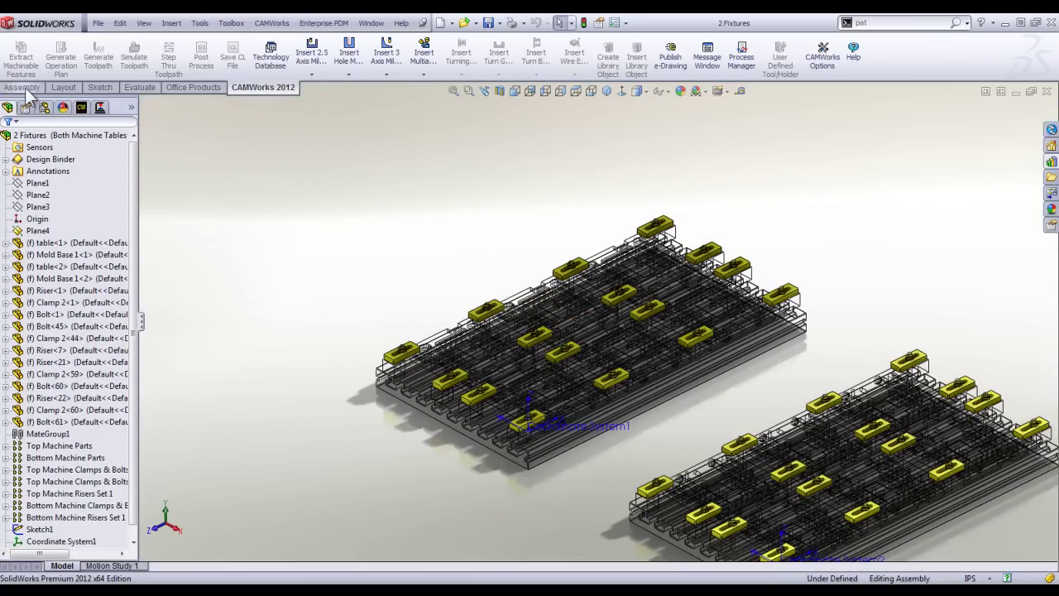
# Insert one Clamp 2 component into the assembly, placing it in the empty space behind the first fixture table.
pyautogui.click(23, 87)
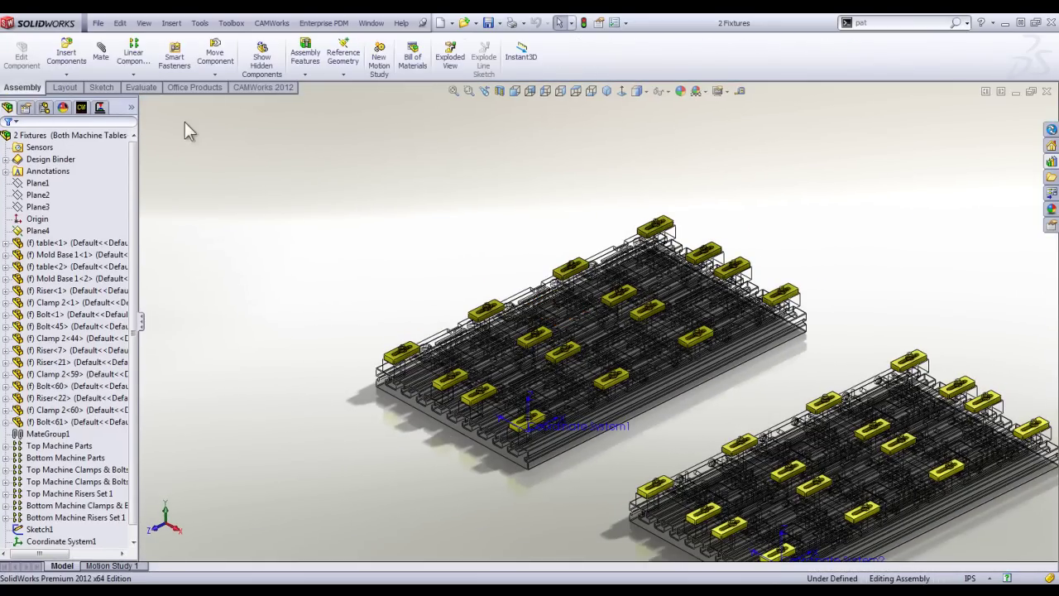
pyautogui.click(75, 54)
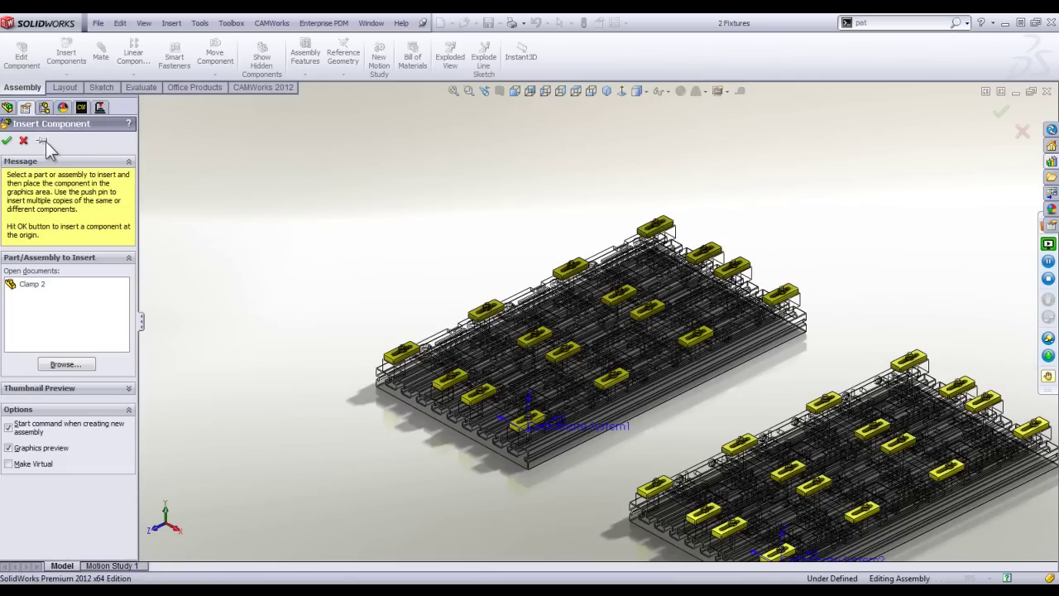
pyautogui.click(32, 285)
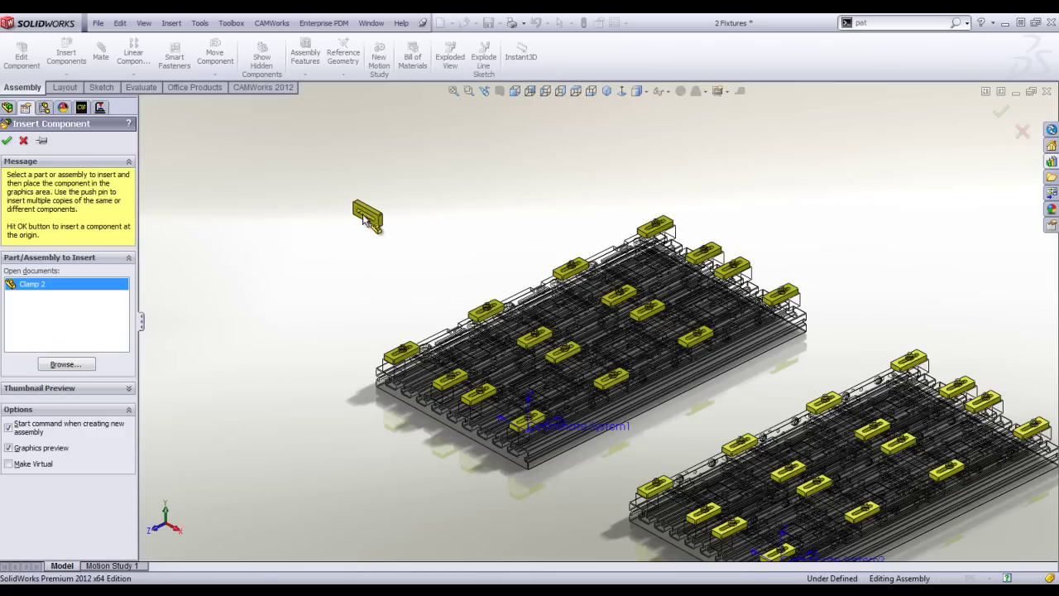
pyautogui.click(360, 228)
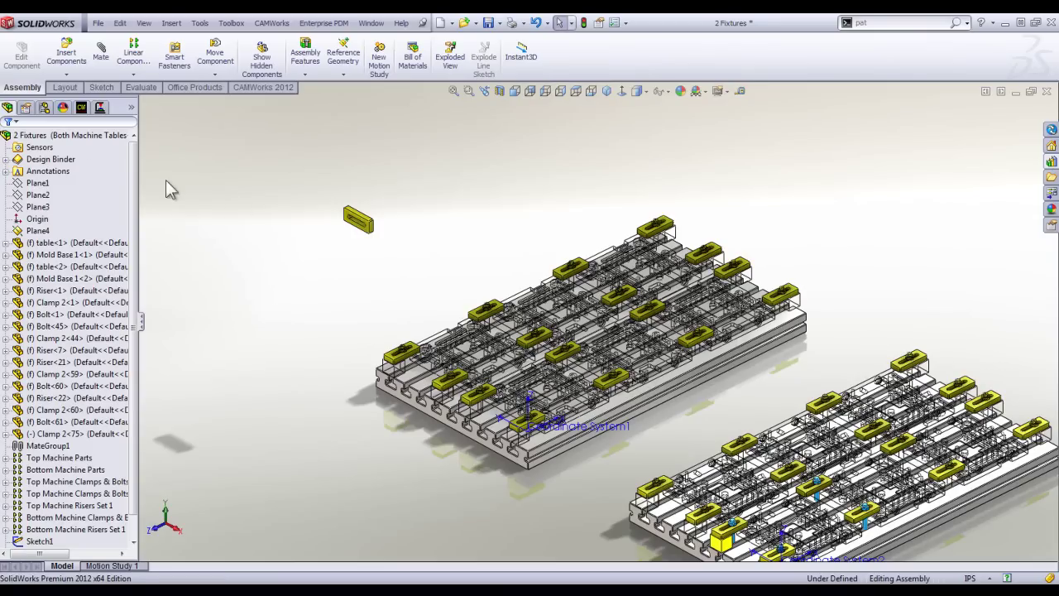
# Insert 22 more Clamp 2 components around the first fixture table with the Insert Component dialog pinned open, and finally close the dialog.
pyautogui.click(69, 53)
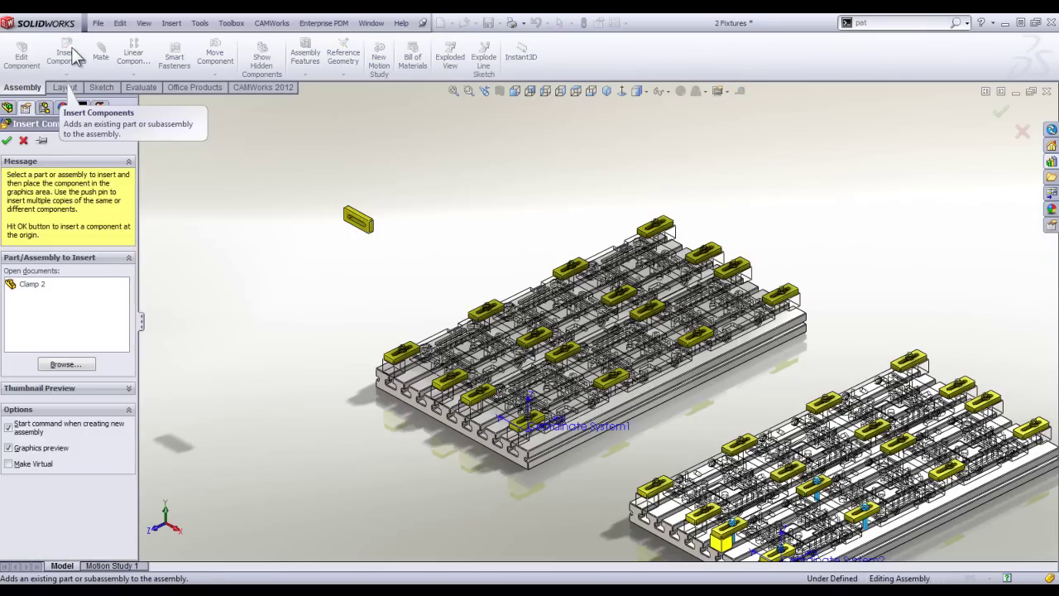
pyautogui.click(43, 143)
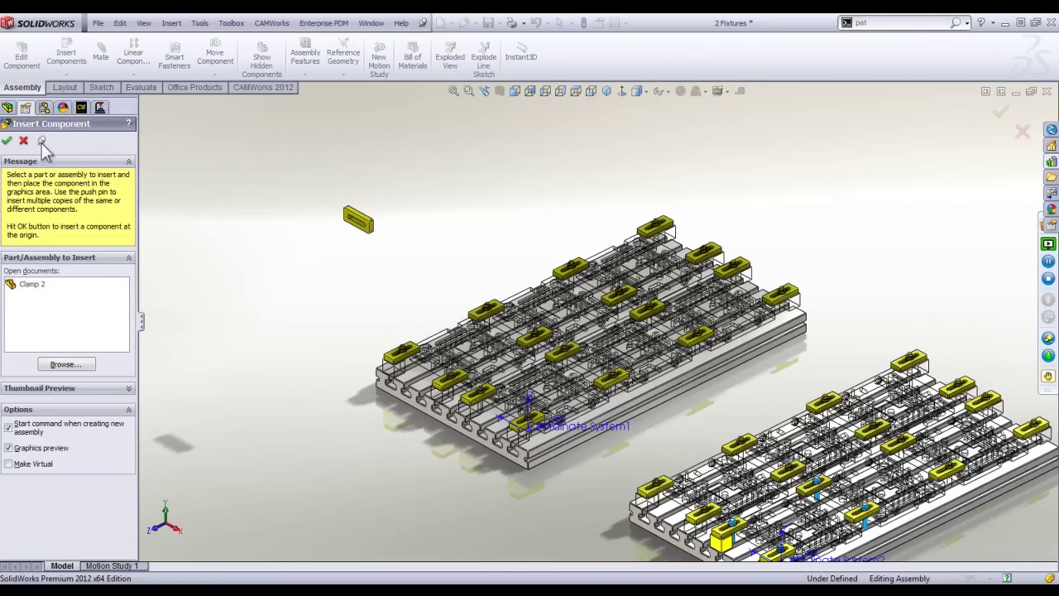
pyautogui.click(27, 286)
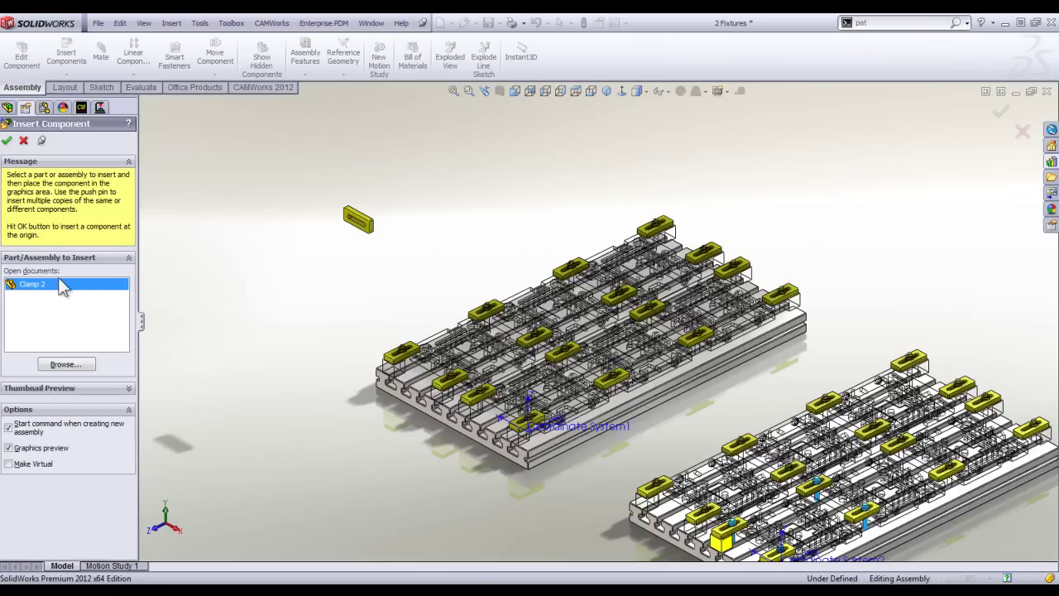
pyautogui.click(372, 175)
pyautogui.click(447, 162)
pyautogui.click(506, 160)
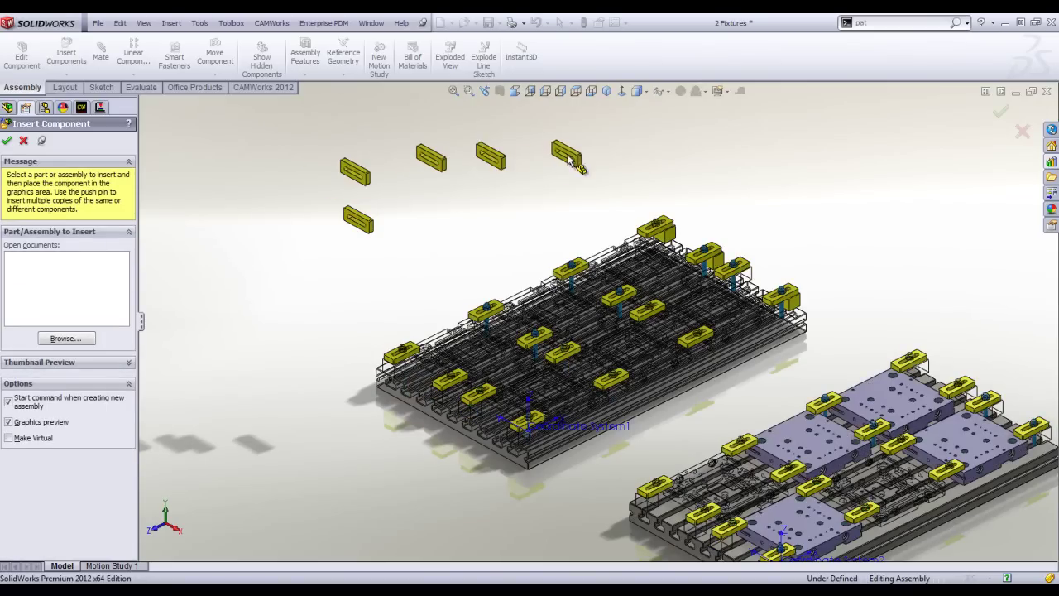
pyautogui.click(583, 158)
pyautogui.click(654, 146)
pyautogui.click(702, 155)
pyautogui.click(750, 178)
pyautogui.click(808, 204)
pyautogui.click(856, 249)
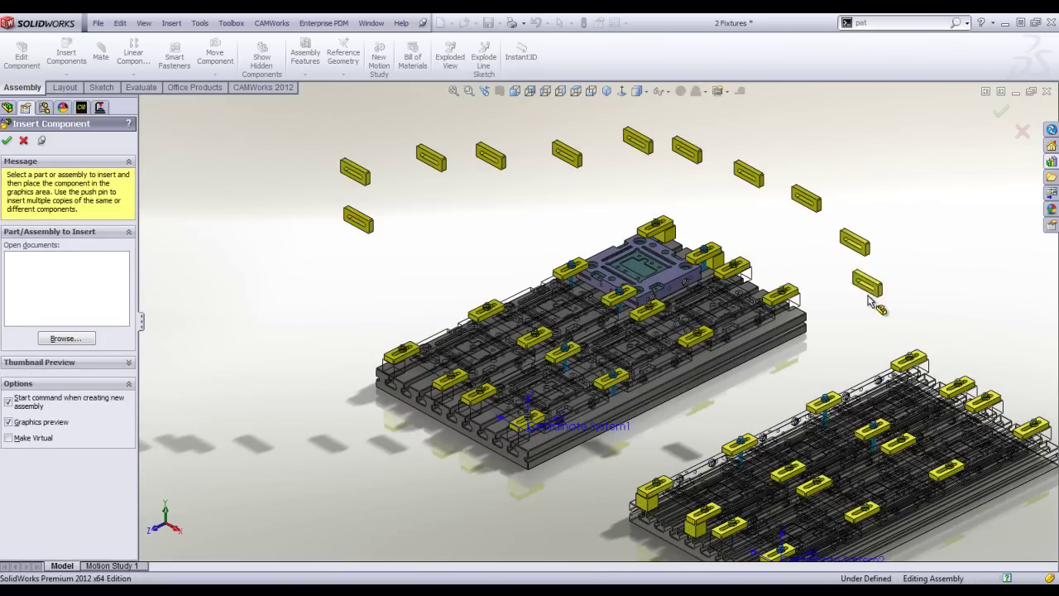
pyautogui.click(864, 321)
pyautogui.click(804, 385)
pyautogui.click(709, 423)
pyautogui.click(622, 441)
pyautogui.click(514, 489)
pyautogui.click(456, 499)
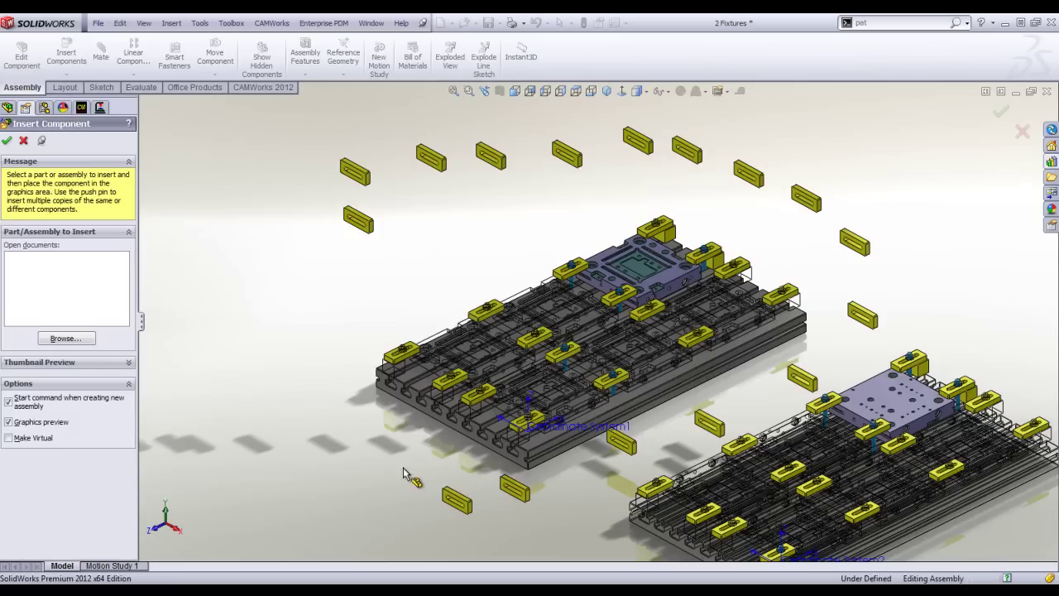
pyautogui.click(318, 389)
pyautogui.click(306, 330)
pyautogui.click(292, 251)
pyautogui.click(245, 192)
pyautogui.click(285, 141)
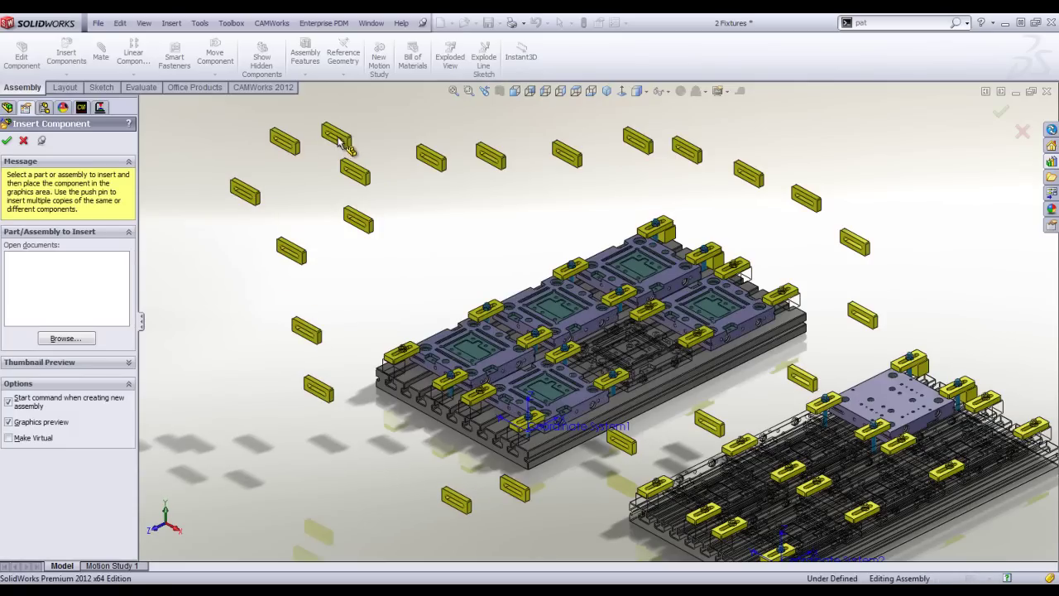
pyautogui.click(337, 135)
pyautogui.click(149, 168)
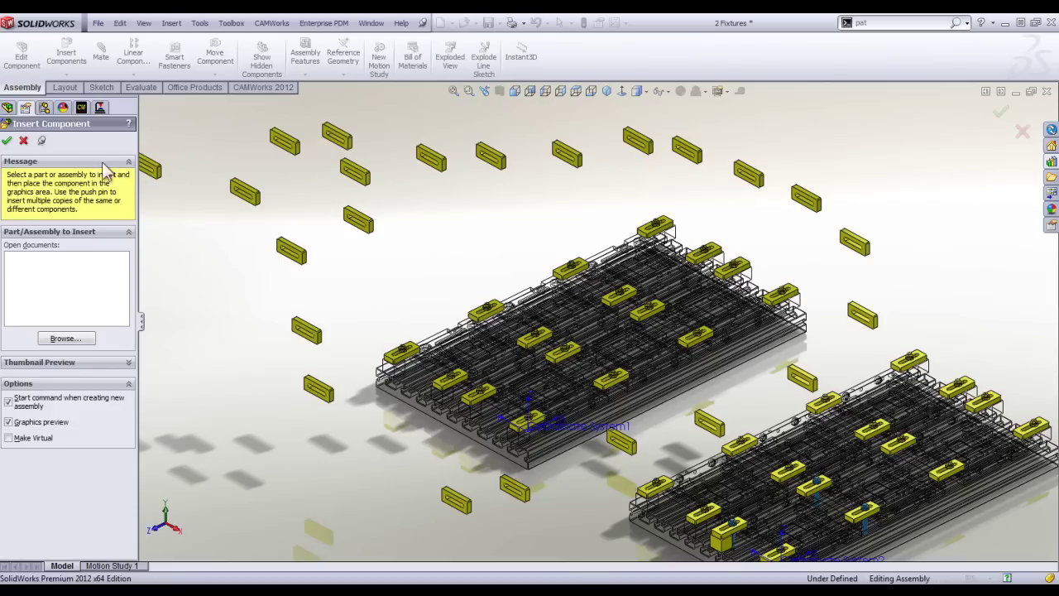
pyautogui.click(25, 143)
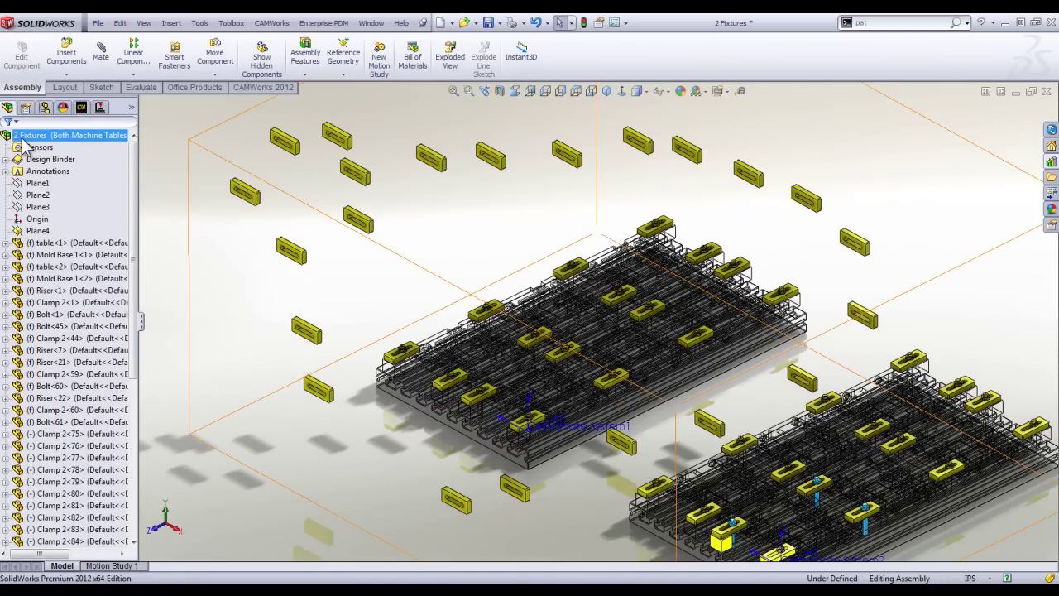
# Close the 2 Fixtures assembly without saving it and close the Clamp 2 part.
pyautogui.click(1047, 91)
pyautogui.click(570, 325)
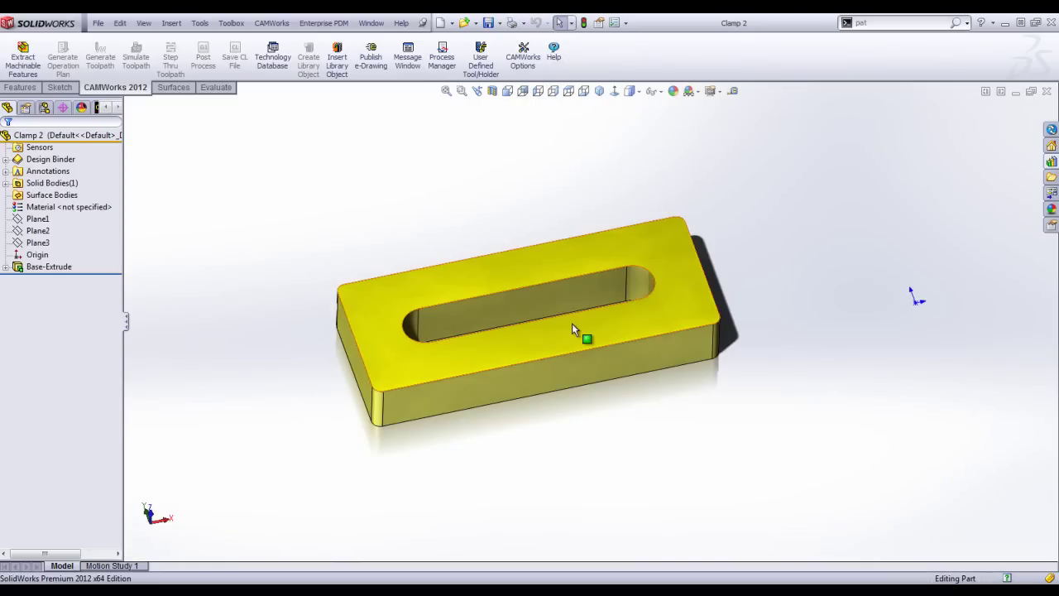
pyautogui.click(1046, 91)
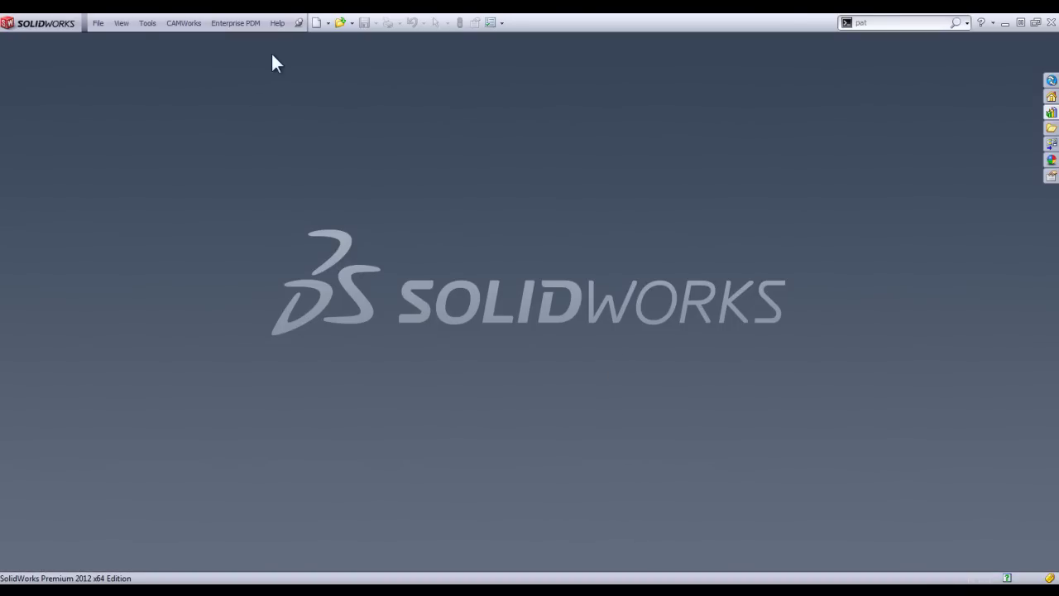
# Open the recent Camera part.
pyautogui.click(98, 23)
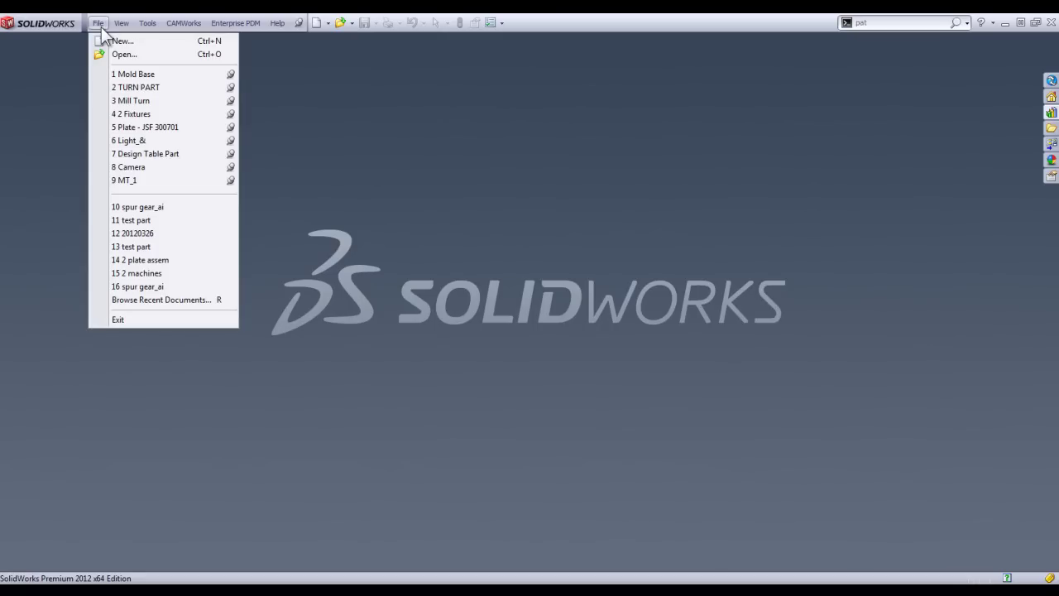
pyautogui.click(144, 167)
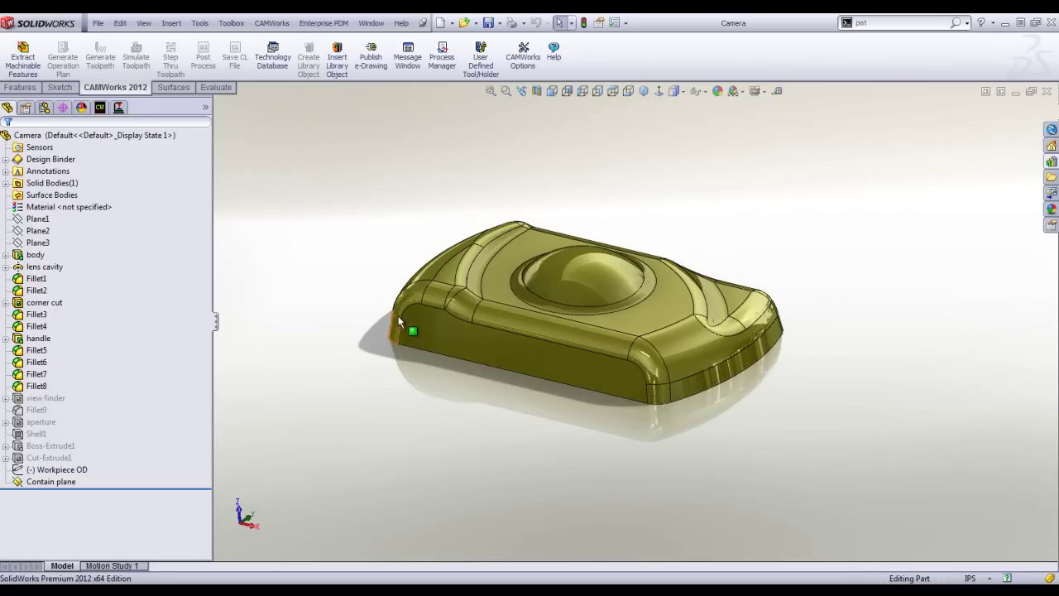
pyautogui.moveTo(398, 316)
pyautogui.mouseDown(button='middle')
pyautogui.moveTo(357, 273)
pyautogui.moveTo(421, 316)
pyautogui.moveTo(412, 307)
pyautogui.mouseUp(button='middle')
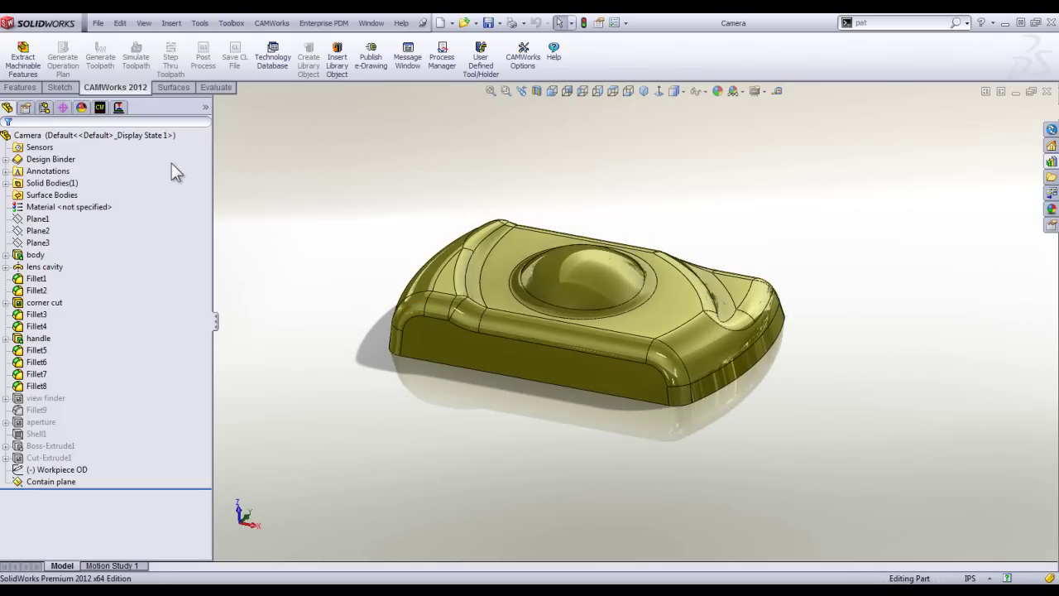
# Insert a mill part setup from the Stock Manager on Plane1 with its direction reversed to Z -1.
pyautogui.click(101, 106)
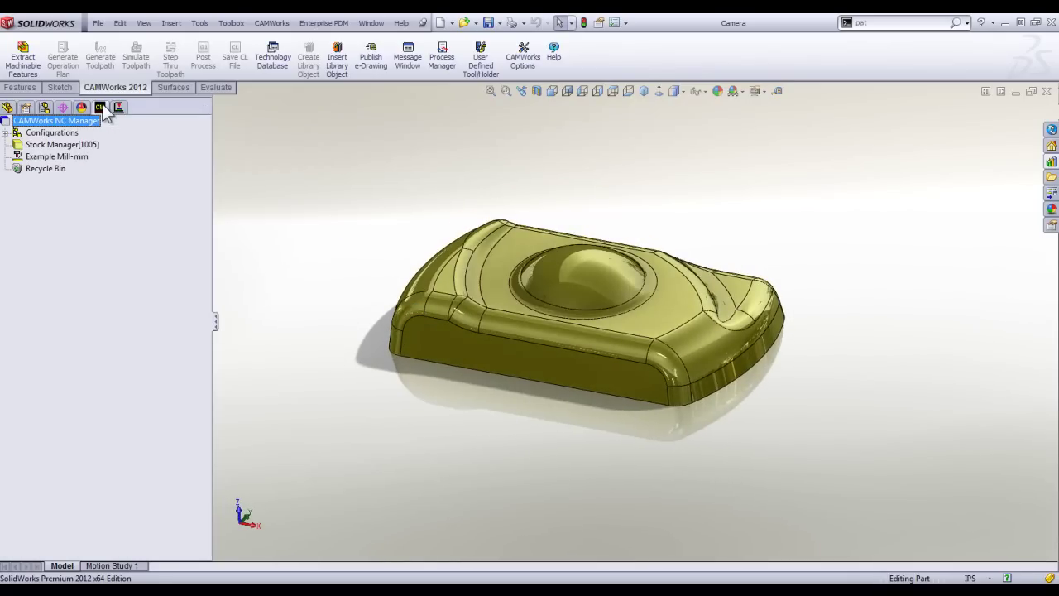
pyautogui.rightClick(74, 144)
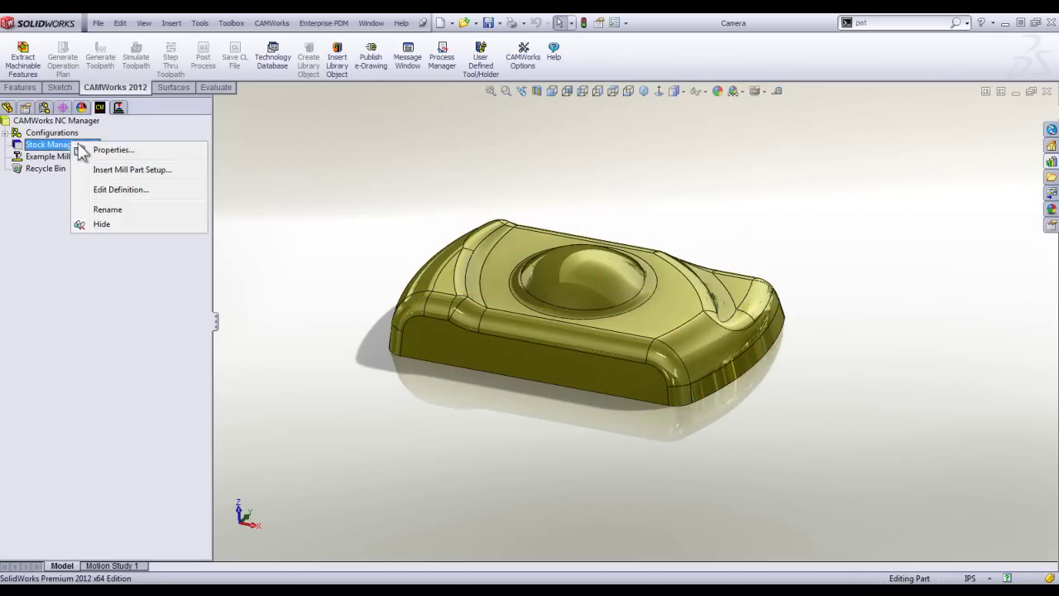
pyautogui.click(103, 166)
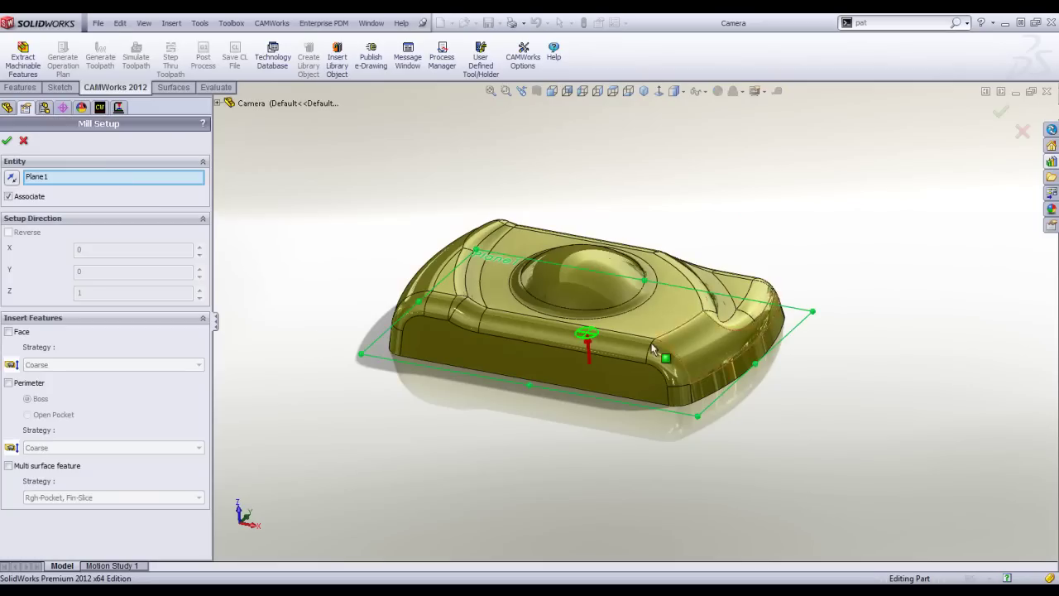
pyautogui.click(12, 178)
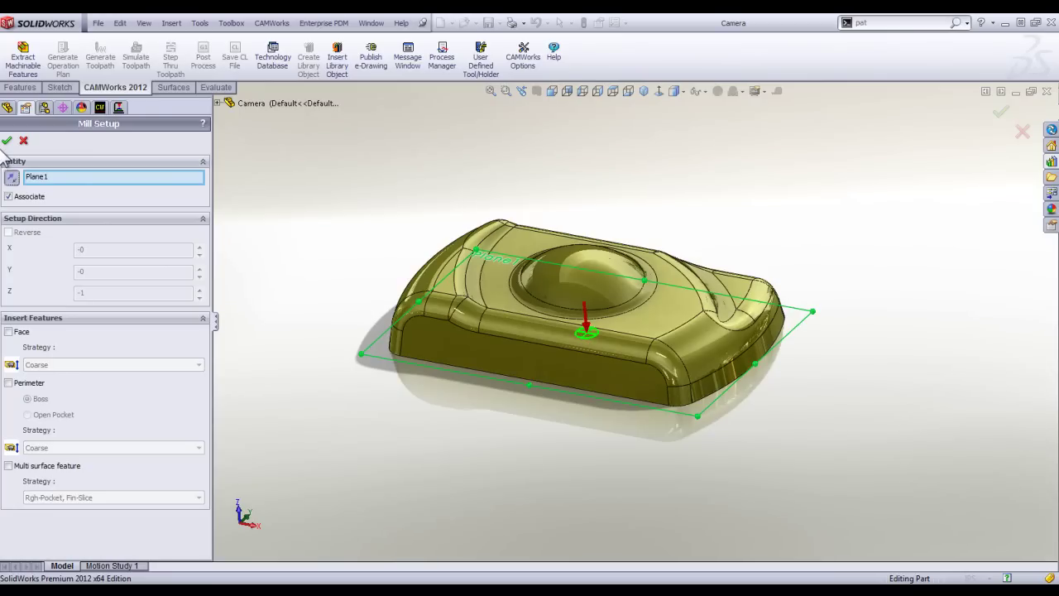
pyautogui.click(7, 140)
pyautogui.rightClick(37, 164)
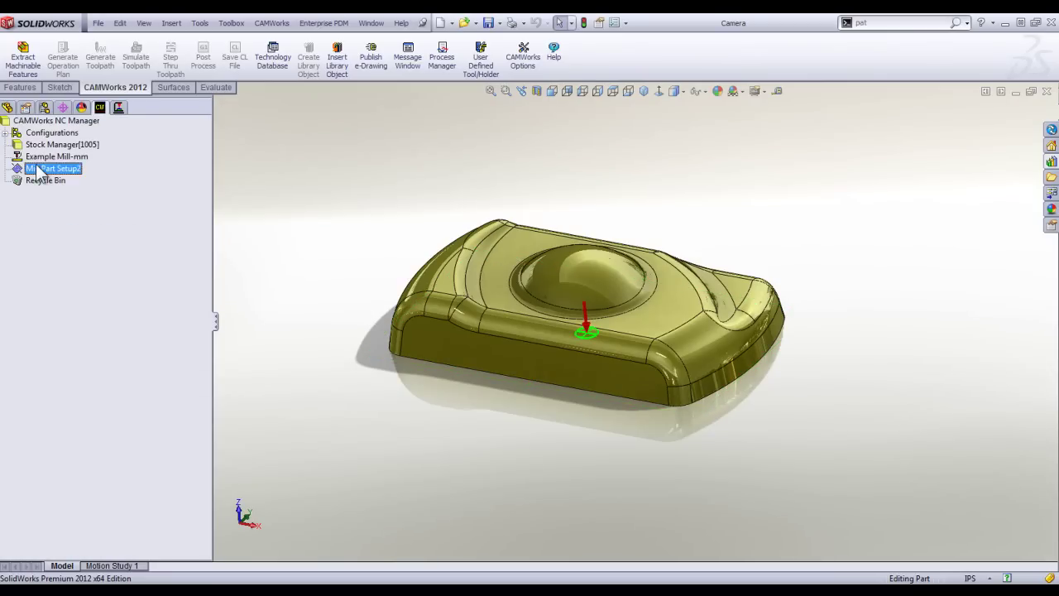
pyautogui.click(97, 291)
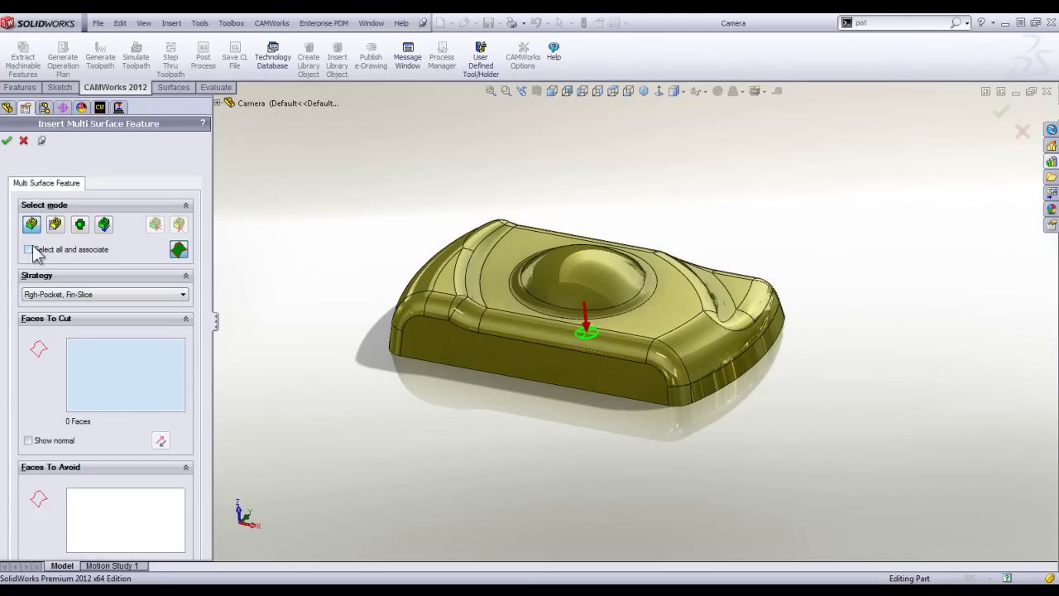
pyautogui.click(23, 139)
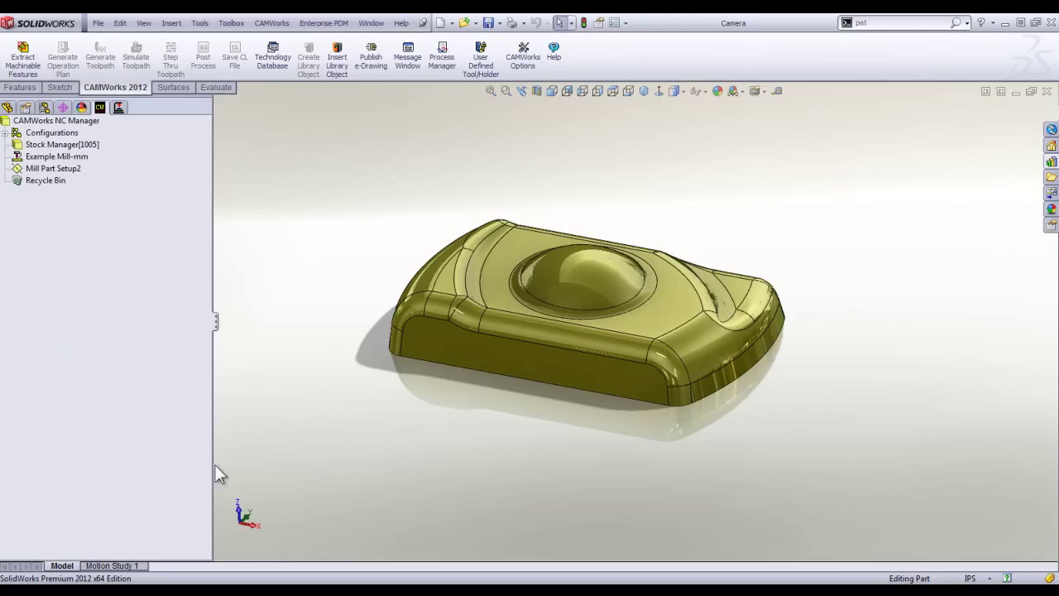
# Delete the mill part setup and its dependent items from the CAMWorks NC Manager.
pyautogui.rightClick(63, 169)
pyautogui.click(128, 398)
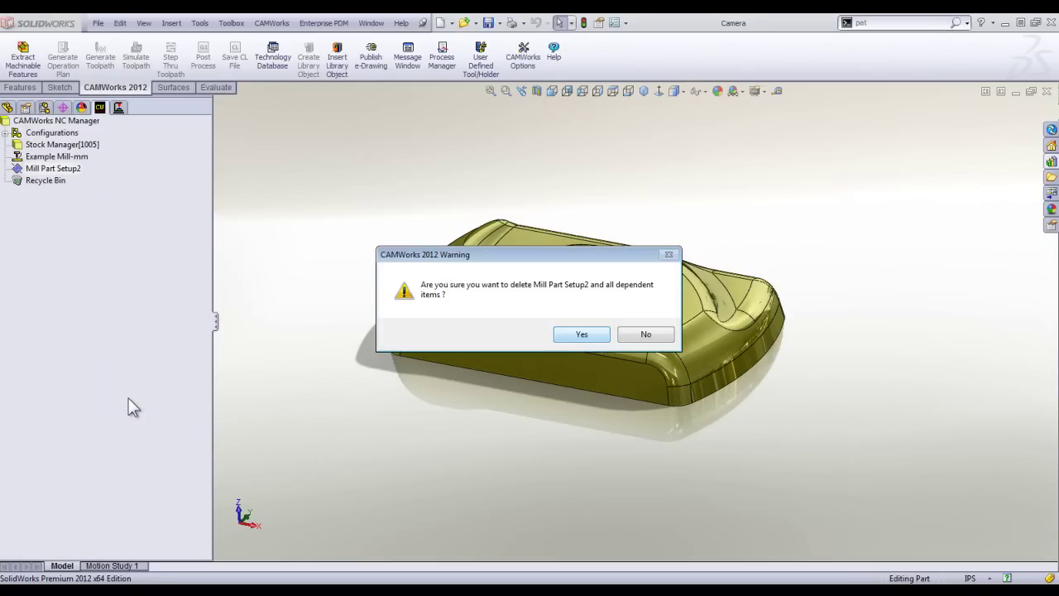
pyautogui.press('Return')
# Start a new mill part setup from the Stock Manager on Plane1 with its direction reversed to Z -1.
pyautogui.moveTo(323, 298); pyautogui.dragTo(337, 256, button='middle')
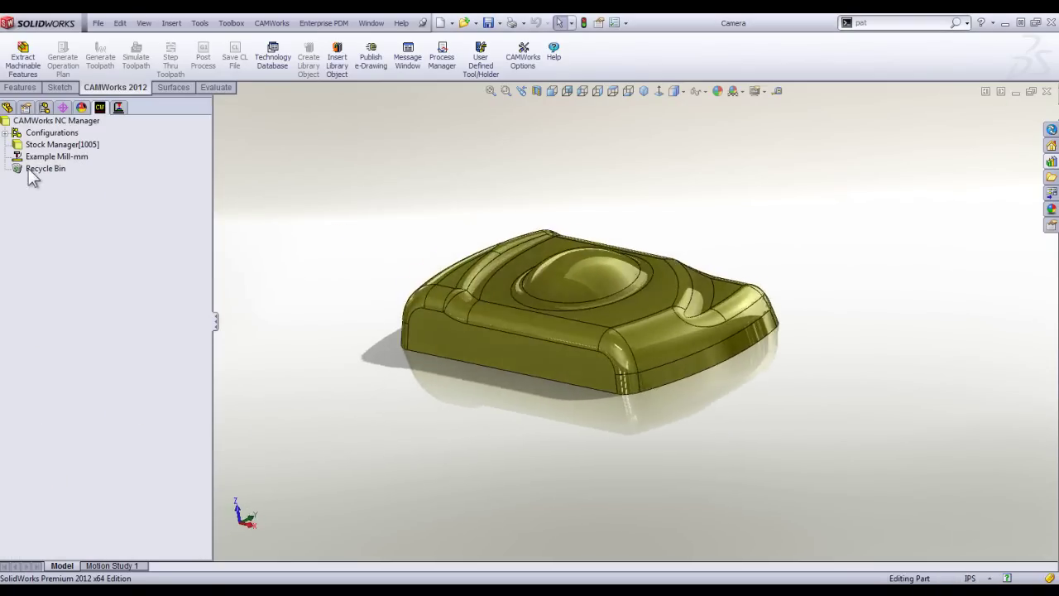
pyautogui.rightClick(42, 146)
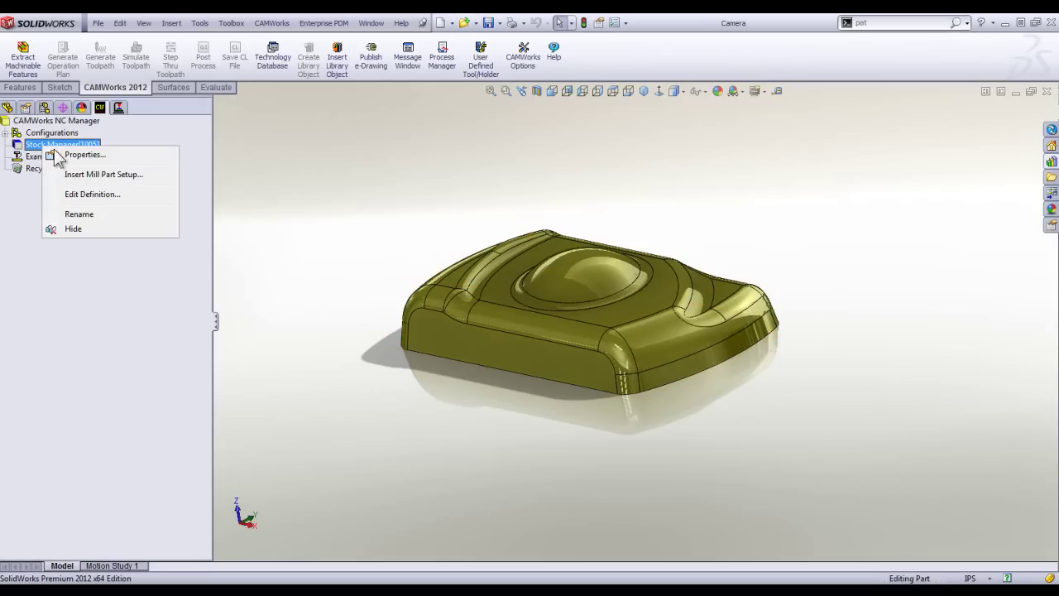
pyautogui.click(104, 175)
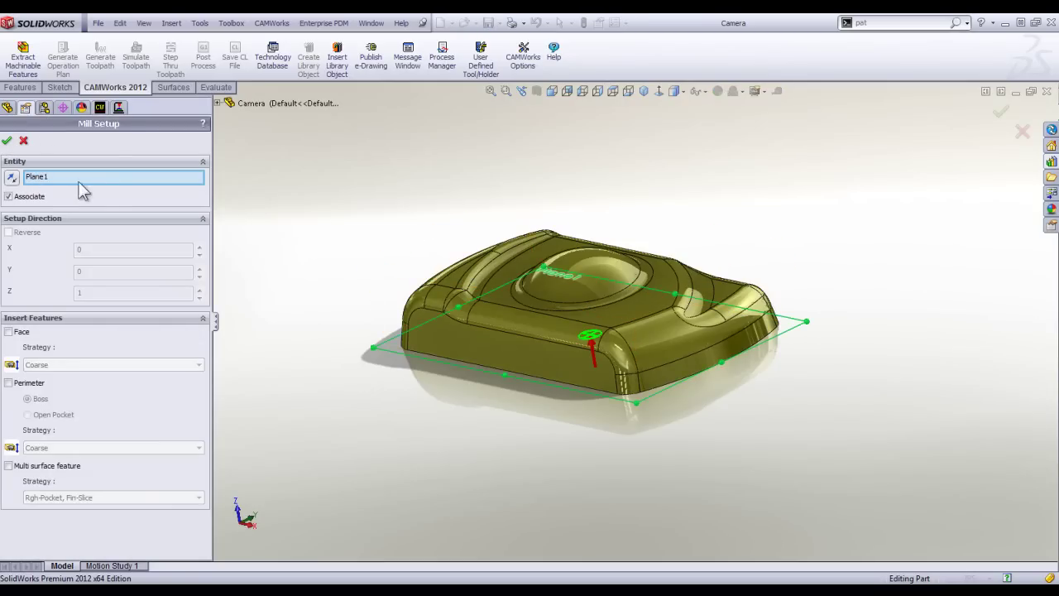
pyautogui.doubleClick(11, 179)
pyautogui.click(12, 179)
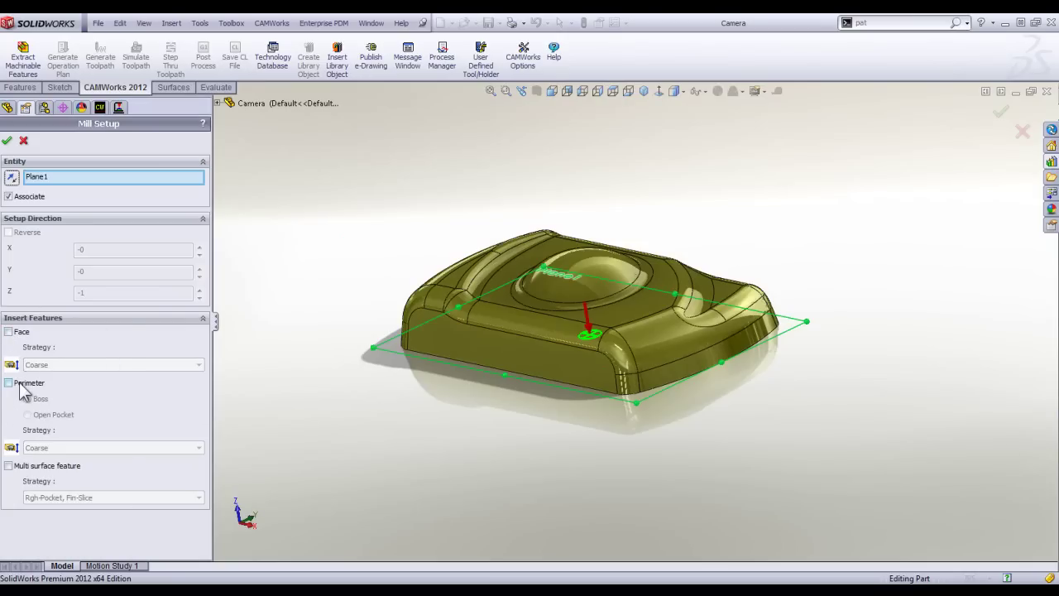
# Include a multi surface feature with the Fine strategy in the mill setup and accept the setup.
pyautogui.click(9, 468)
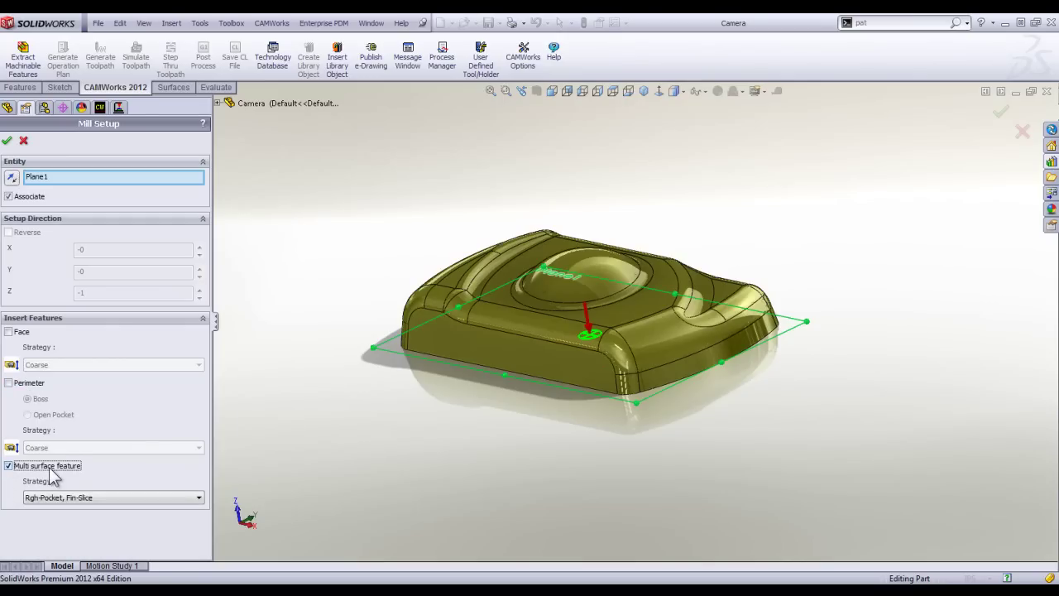
pyautogui.click(74, 497)
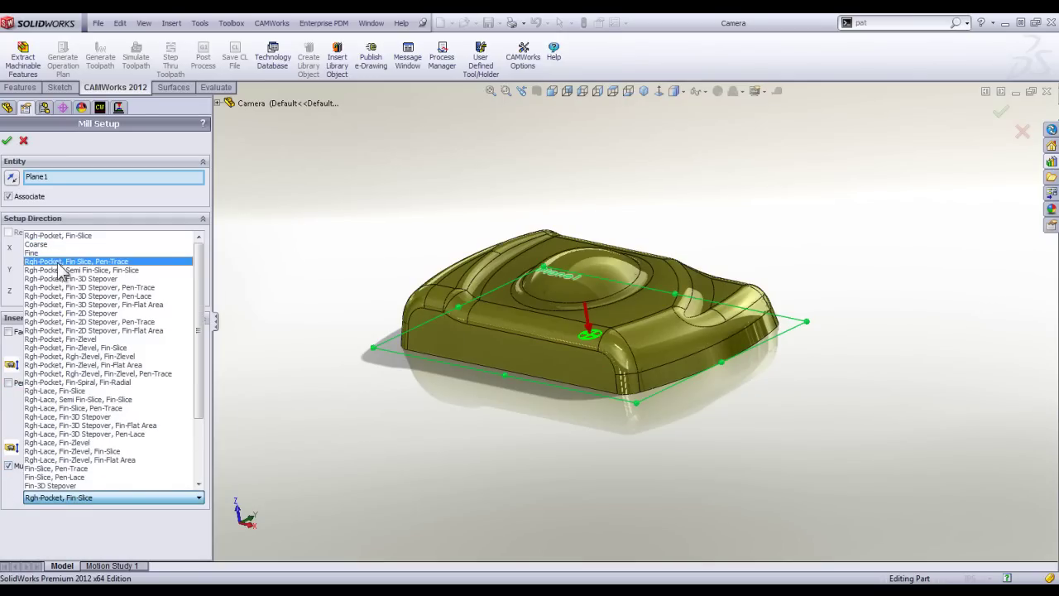
pyautogui.click(56, 256)
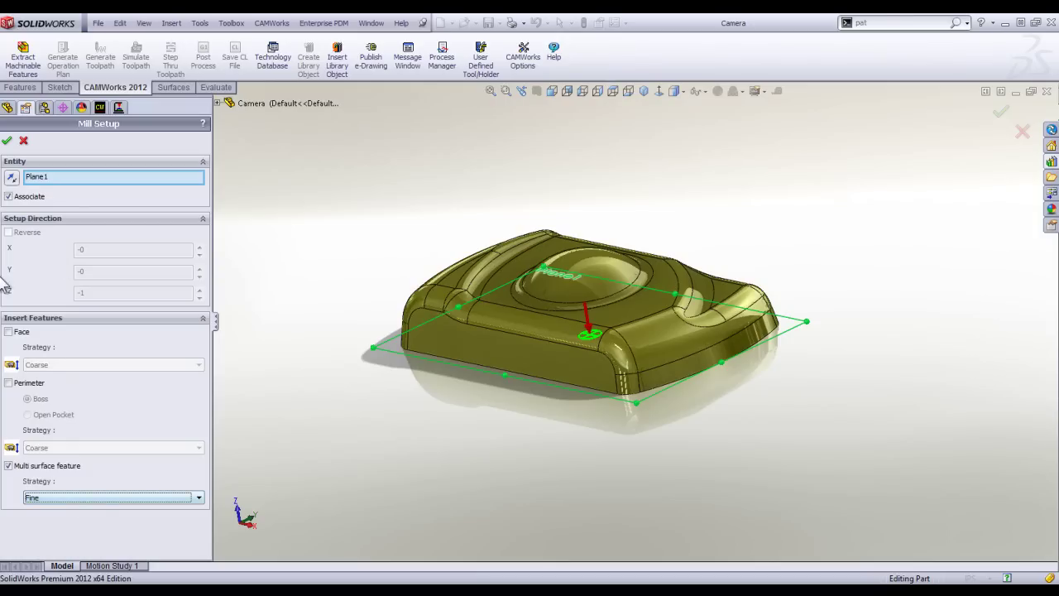
pyautogui.click(7, 141)
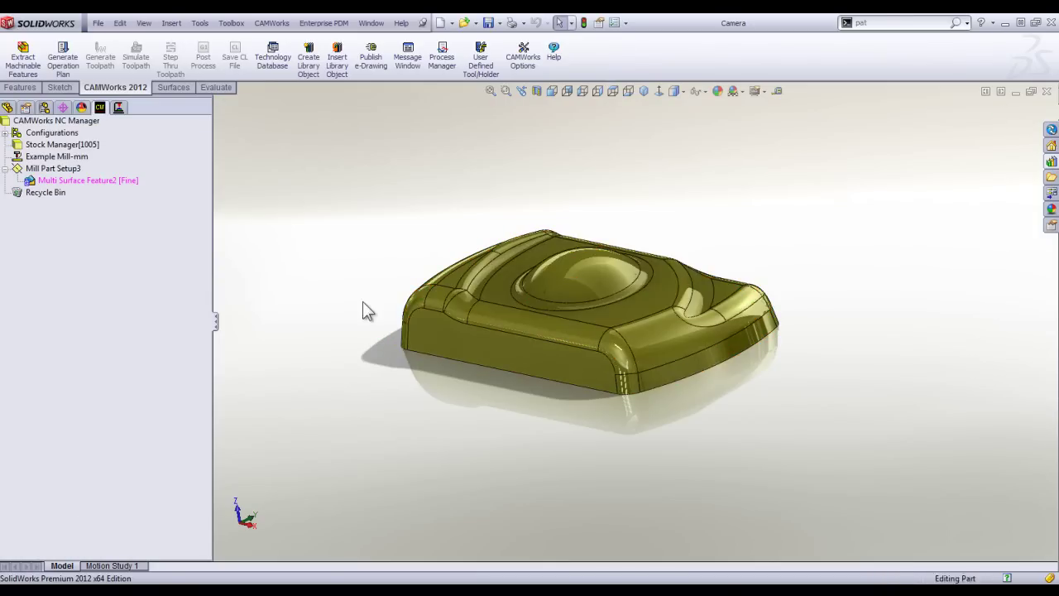
# Generate the operation plan for the multi surface feature and the toolpath for its pattern project operation, closing the Process Manager.
pyautogui.moveTo(363, 301); pyautogui.dragTo(379, 311, button='middle')
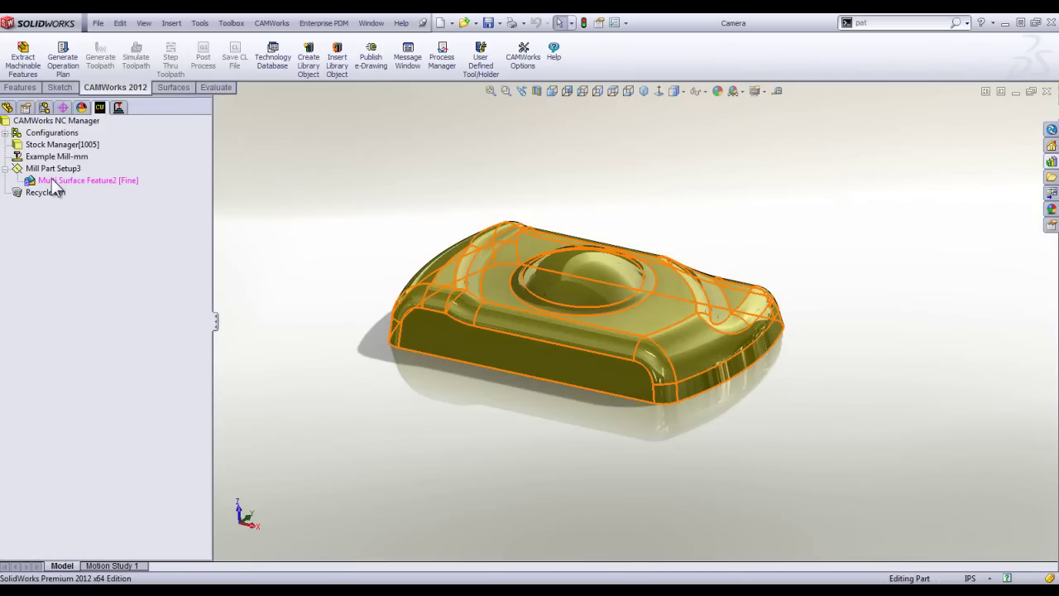
pyautogui.moveTo(542, 318); pyautogui.dragTo(558, 329, button='middle')
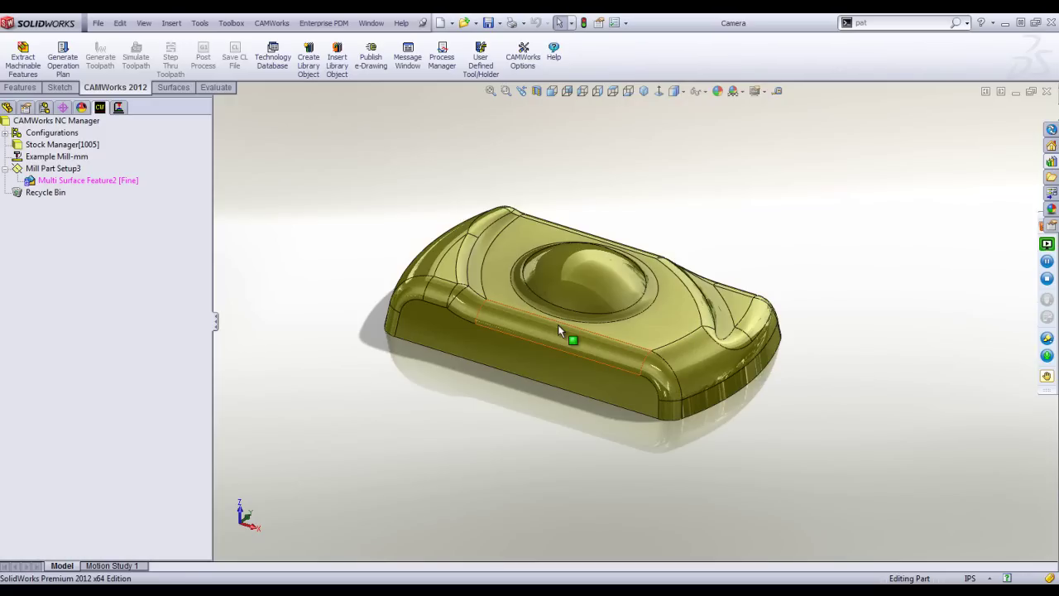
pyautogui.rightClick(75, 181)
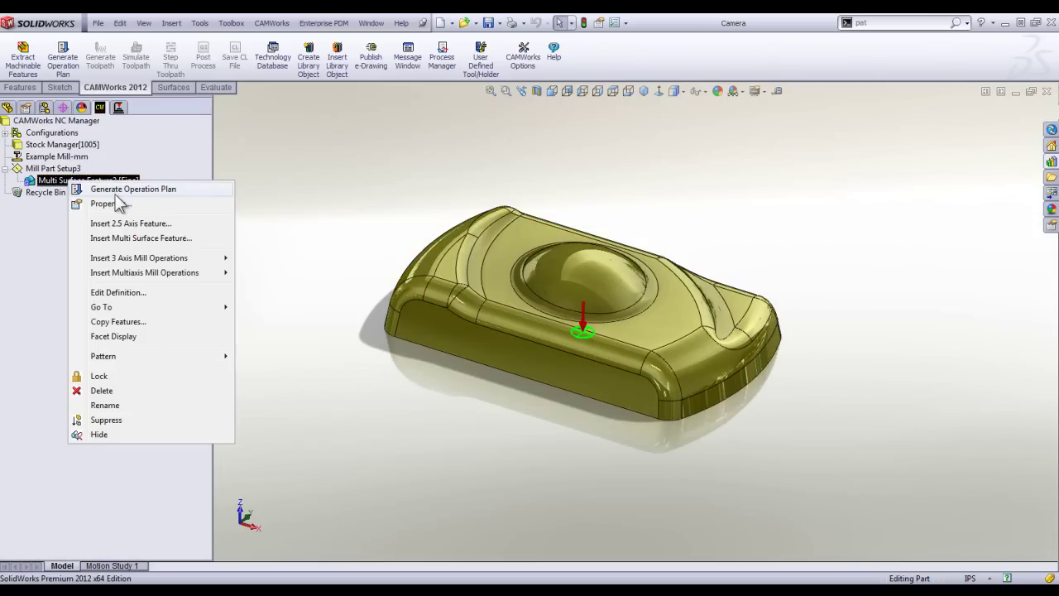
pyautogui.click(116, 191)
pyautogui.rightClick(96, 183)
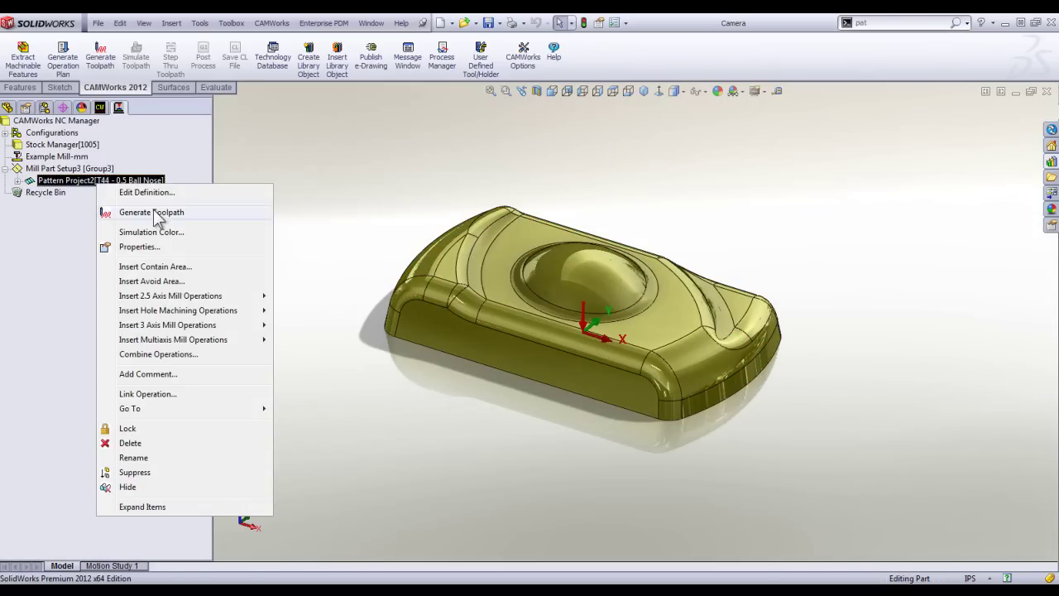
pyautogui.click(154, 211)
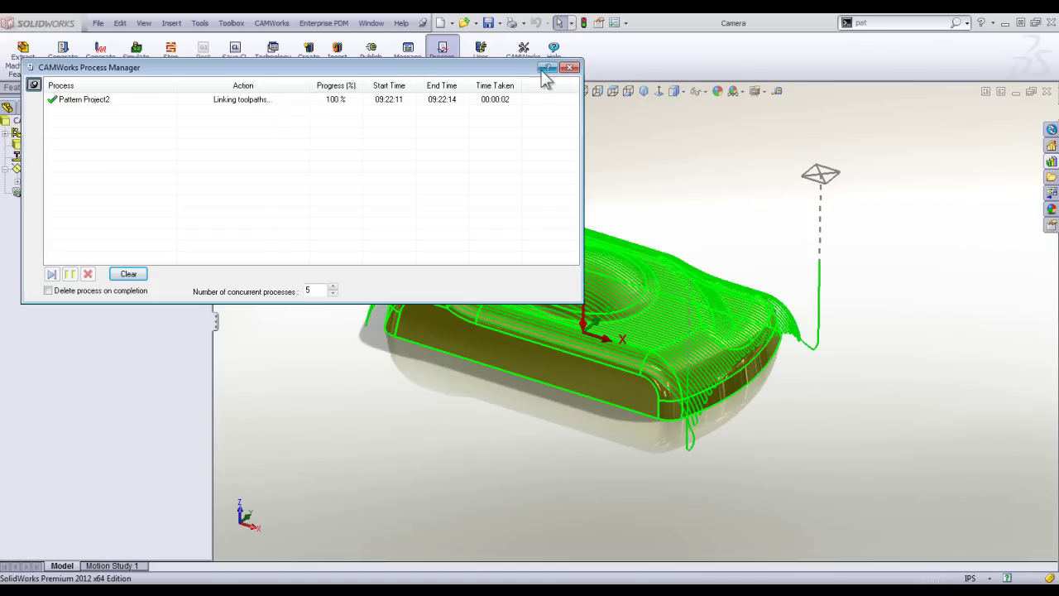
pyautogui.click(572, 70)
pyautogui.moveTo(523, 377); pyautogui.dragTo(523, 400, button='middle')
pyautogui.moveTo(387, 215); pyautogui.dragTo(552, 213, button='middle')
pyautogui.scroll(-2, 550, 209)
pyautogui.scroll(1, 571, 330)
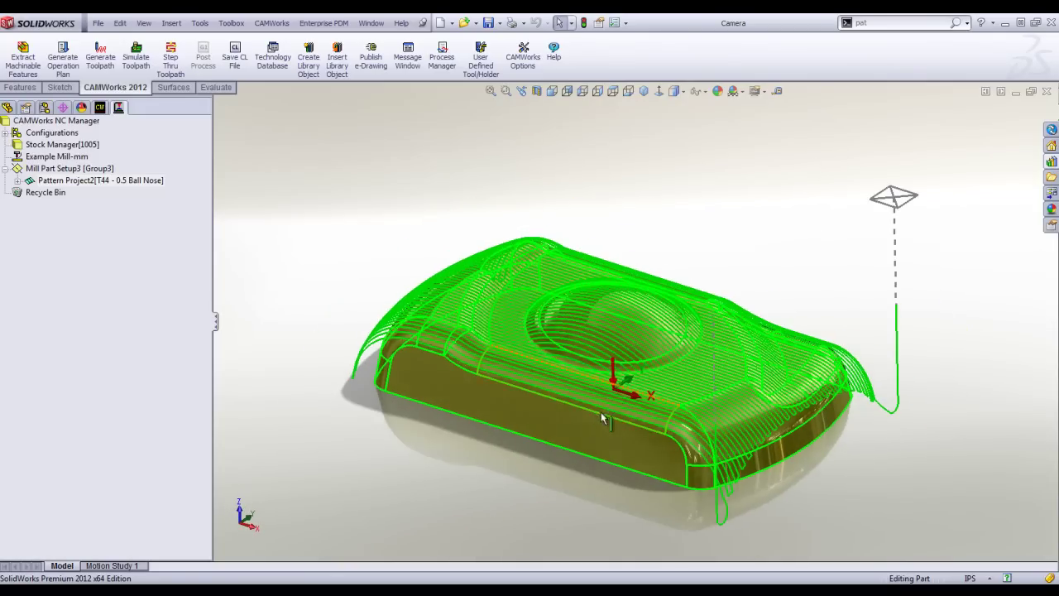
pyautogui.moveTo(602, 414); pyautogui.dragTo(599, 425, button='middle')
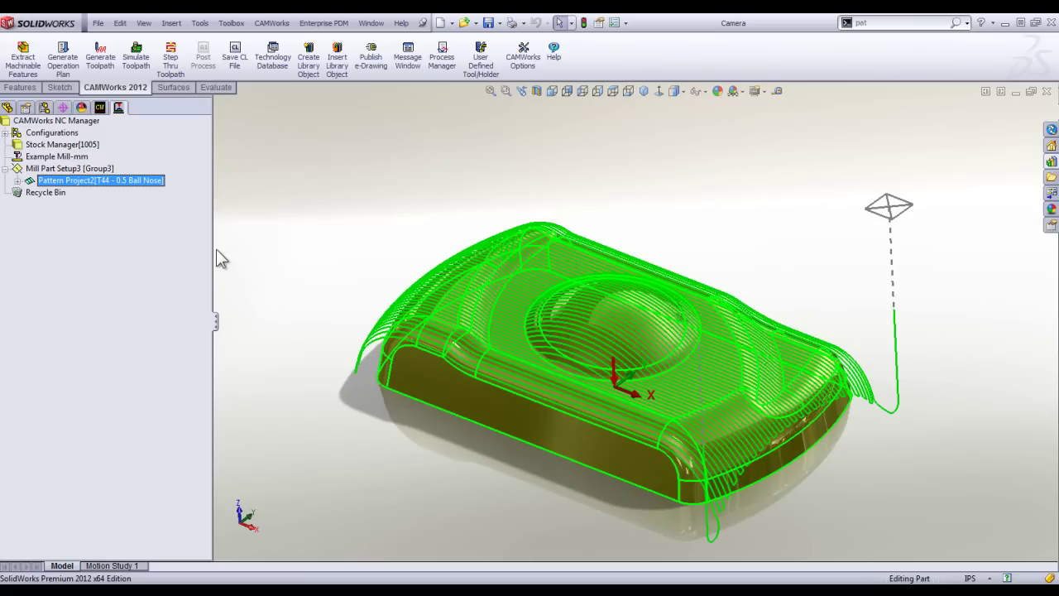
# Sketch a six-sided inscribed-circle polygon on the Contain plane over one corner of the camera body and exit the sketch.
pyautogui.click(7, 108)
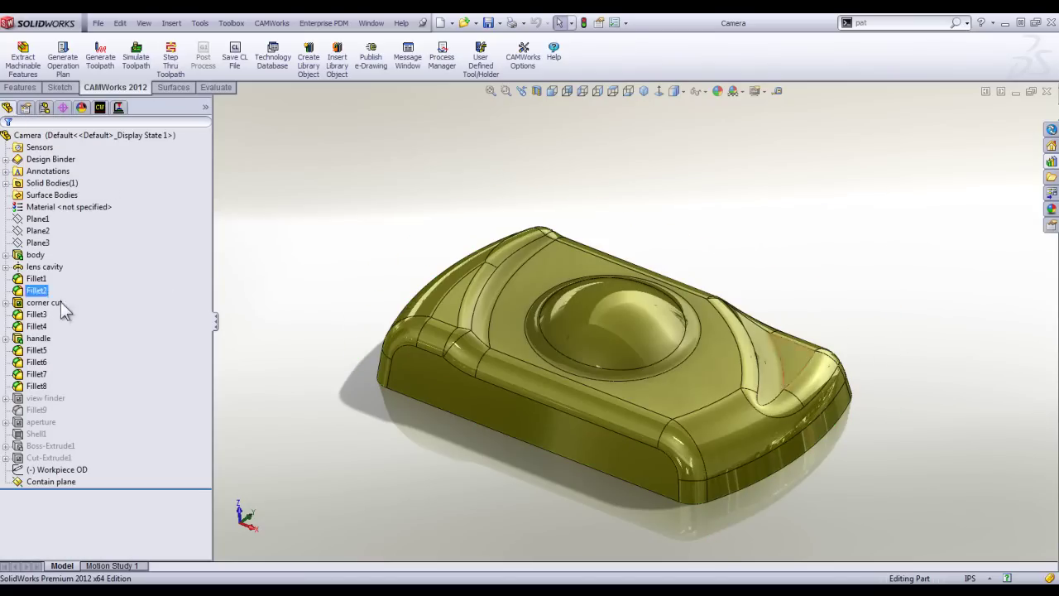
pyautogui.click(40, 484)
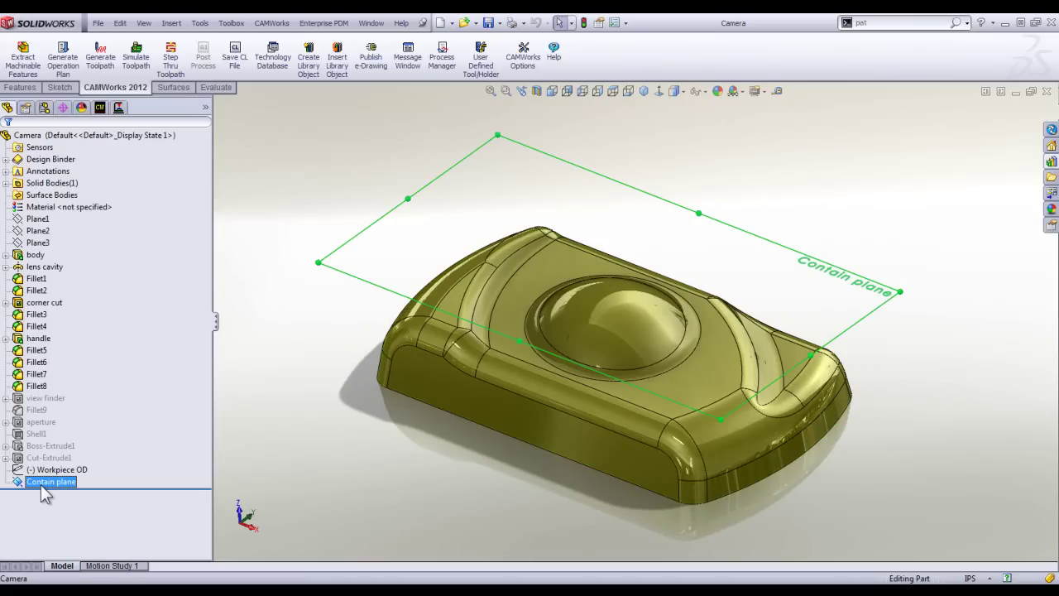
pyautogui.click(49, 472)
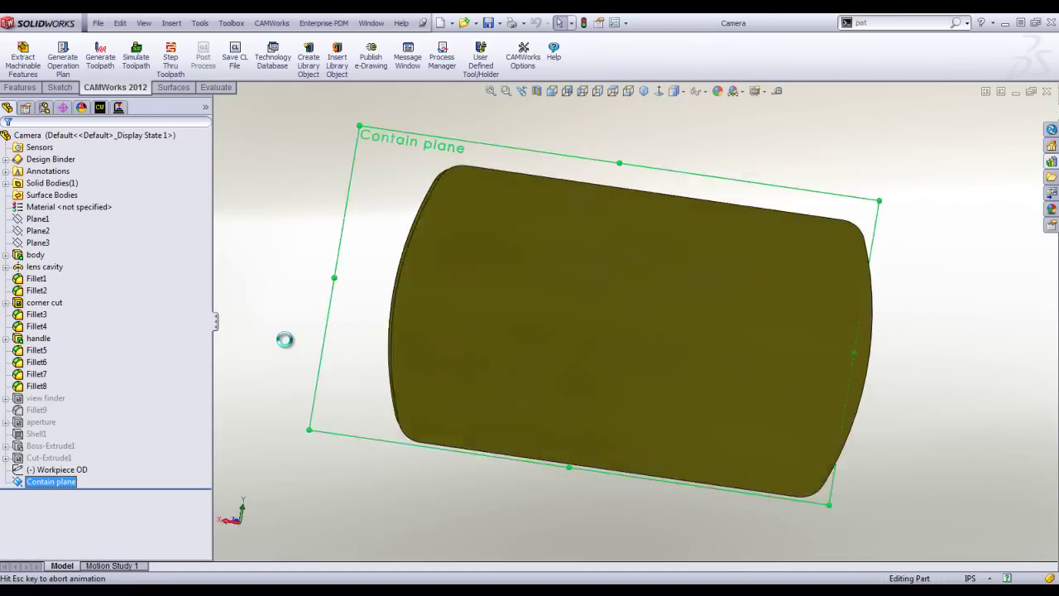
pyautogui.click(659, 91)
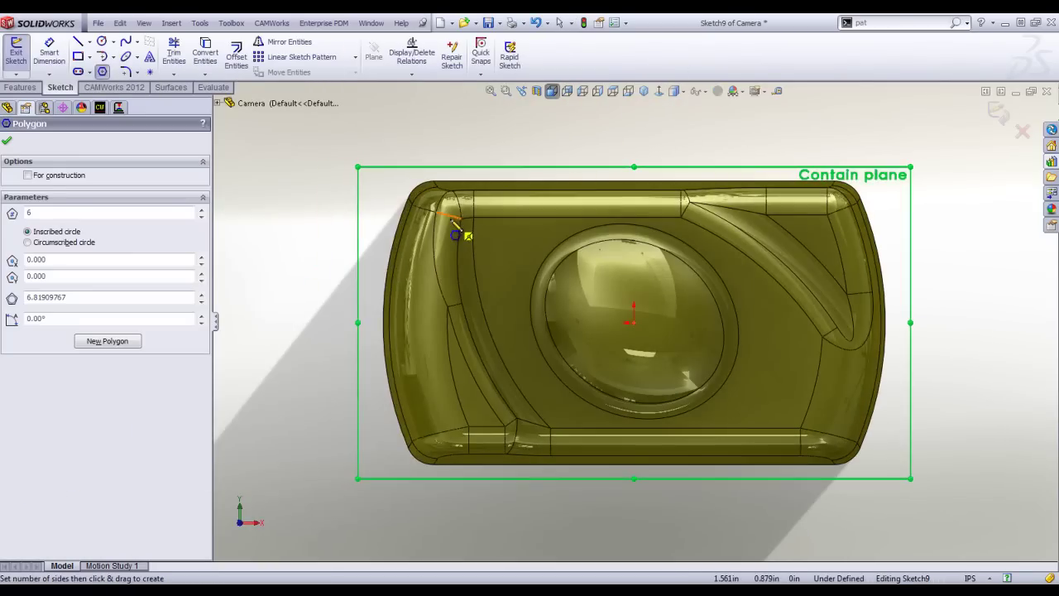
pyautogui.click(488, 237)
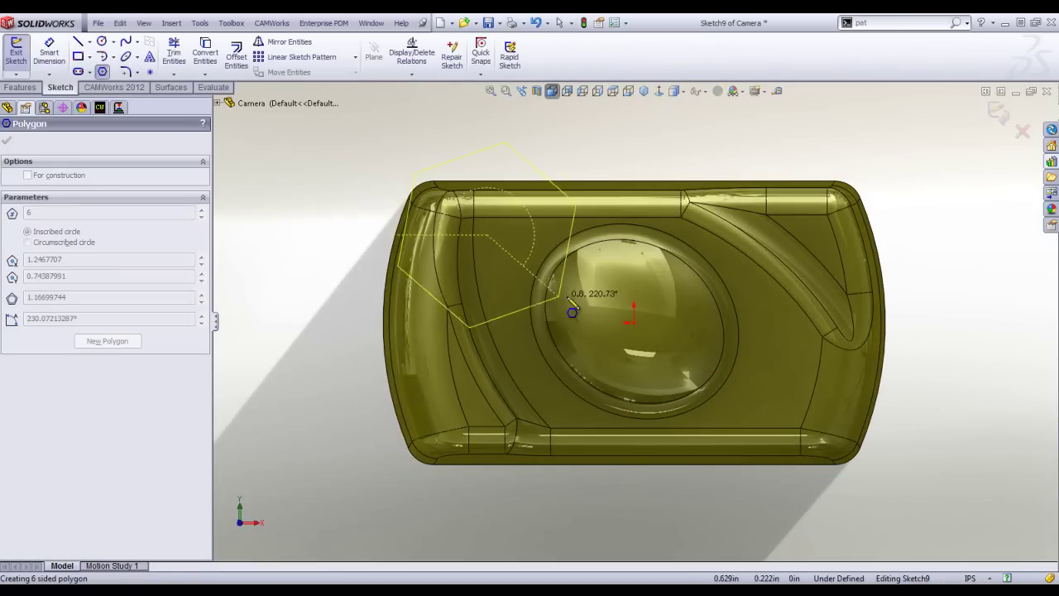
pyautogui.click(531, 319)
pyautogui.click(997, 116)
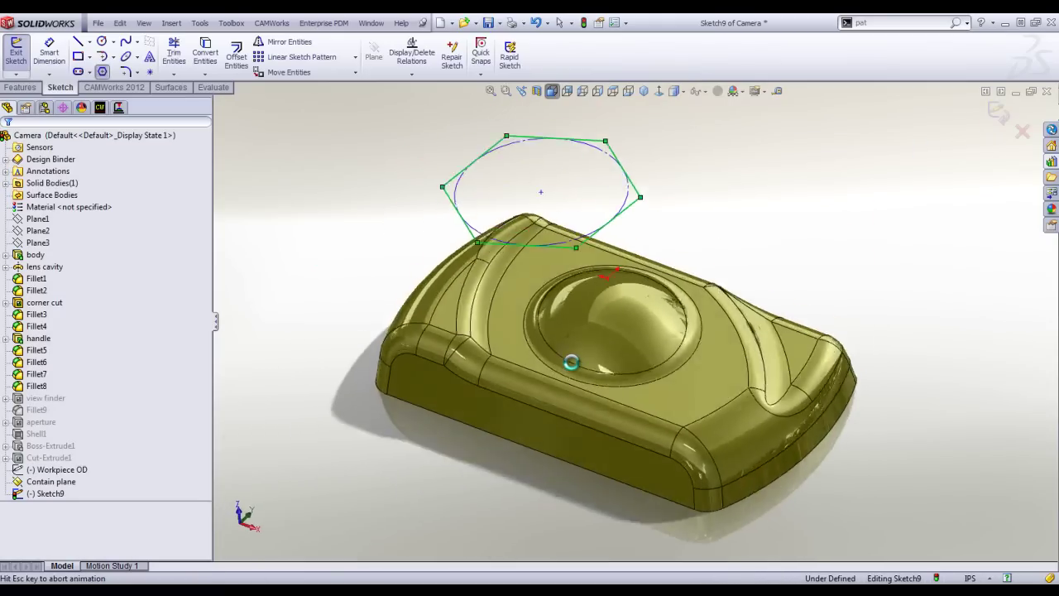
pyautogui.click(351, 239)
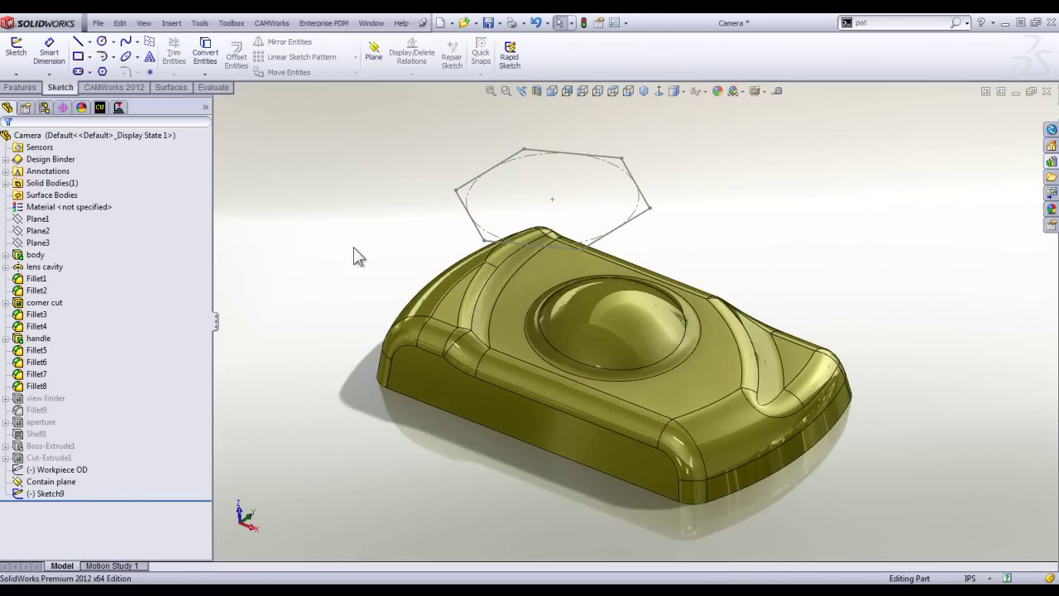
# Try to define a contain area for the pattern project operation from the polygon sketch Sketch9.
pyautogui.click(118, 108)
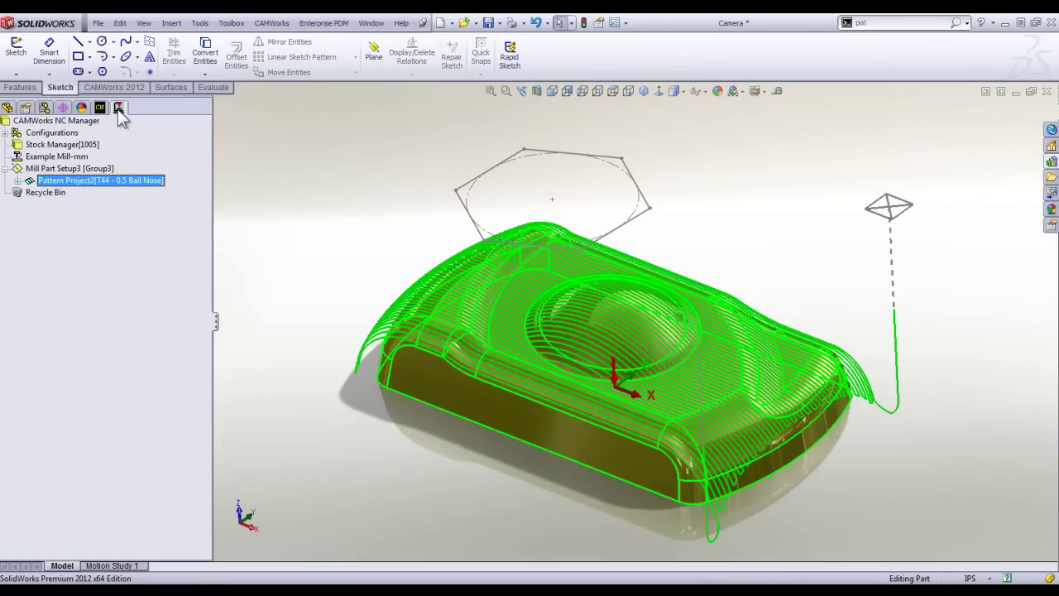
pyautogui.rightClick(92, 180)
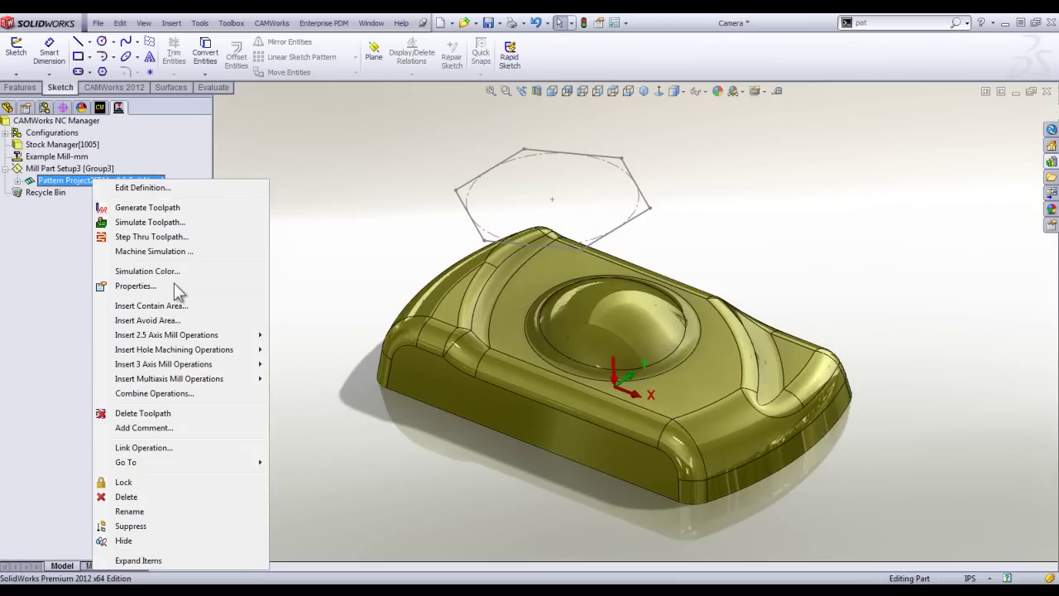
pyautogui.click(158, 307)
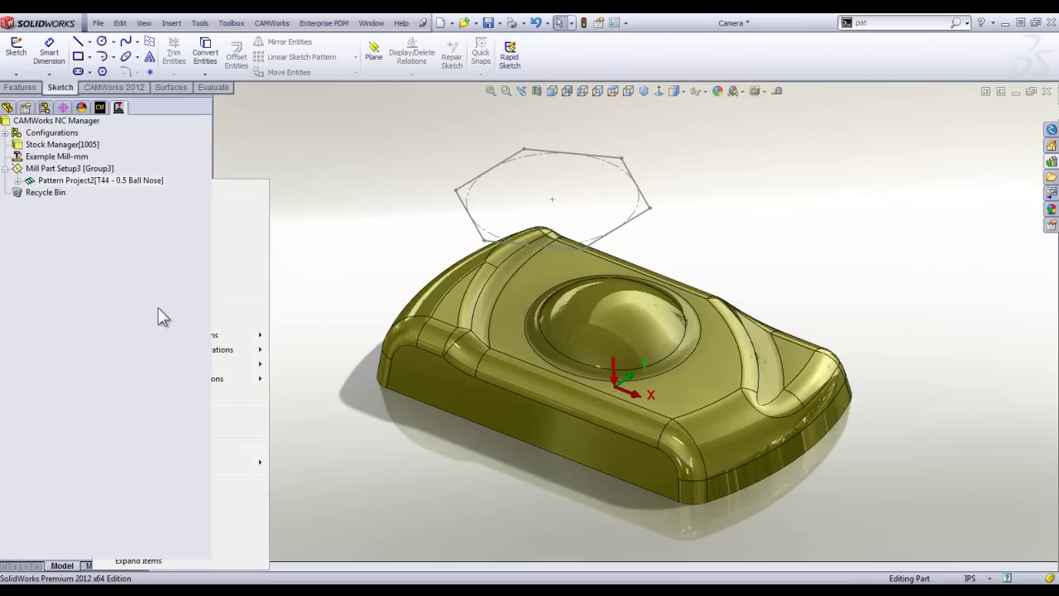
pyautogui.click(36, 101)
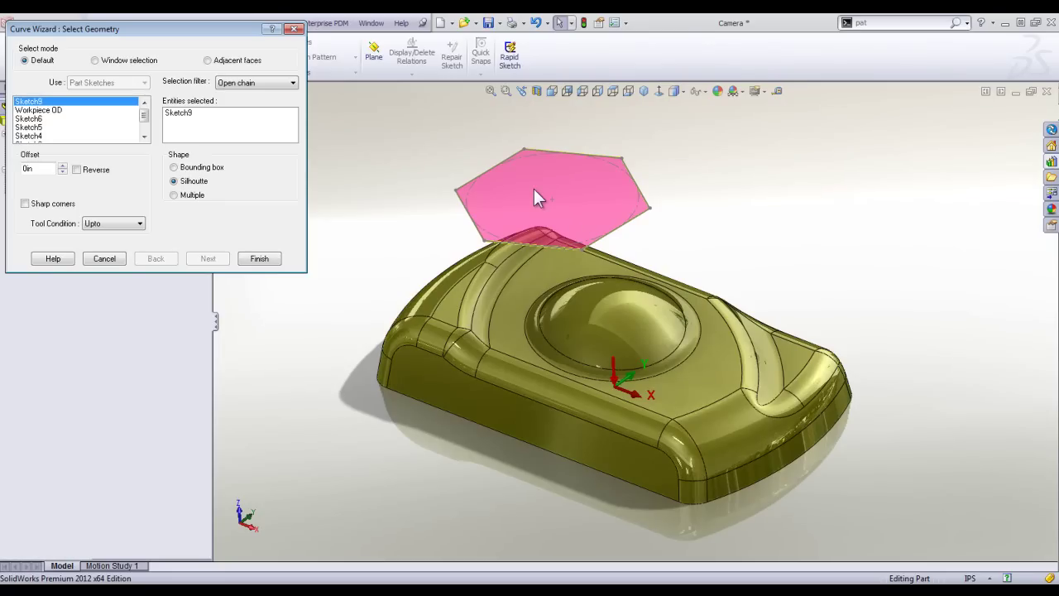
pyautogui.moveTo(604, 330)
pyautogui.mouseDown(button='middle')
pyautogui.moveTo(616, 478)
pyautogui.moveTo(643, 229)
pyautogui.moveTo(607, 364)
pyautogui.moveTo(620, 337)
pyautogui.mouseUp(button='middle')
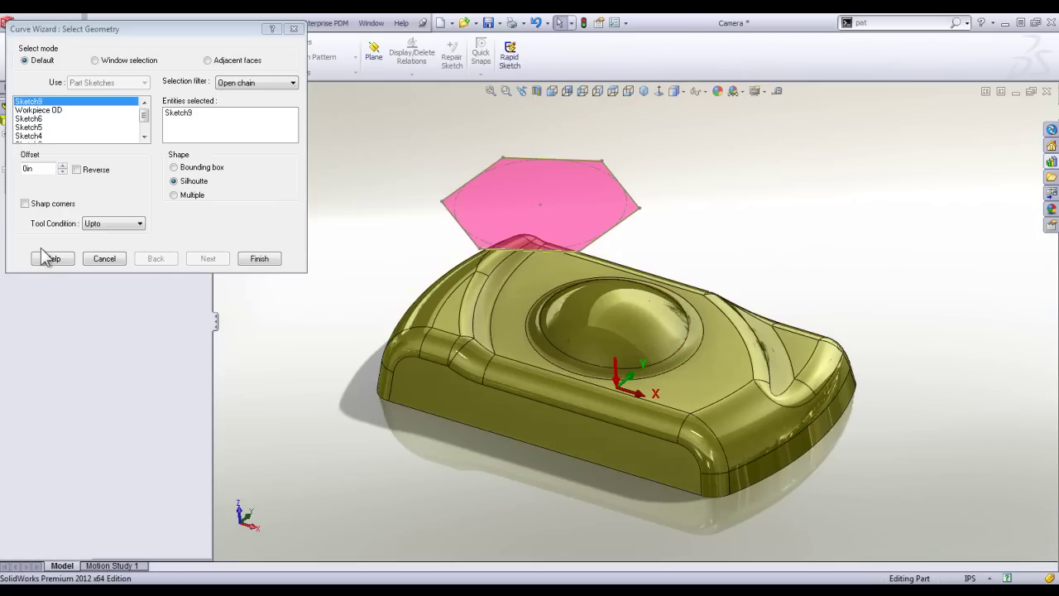
pyautogui.click(100, 260)
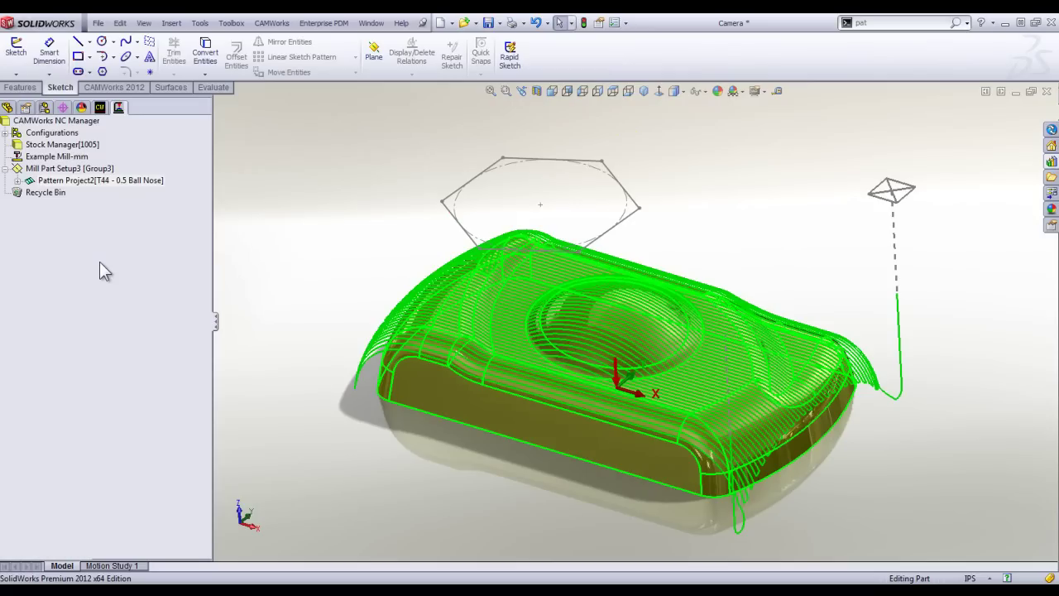
# Start a contain area for the pattern project operation using the circular edge around the lens dome.
pyautogui.moveTo(365, 231)
pyautogui.mouseDown(button='middle')
pyautogui.moveTo(378, 206)
pyautogui.moveTo(364, 237)
pyautogui.mouseUp(button='middle')
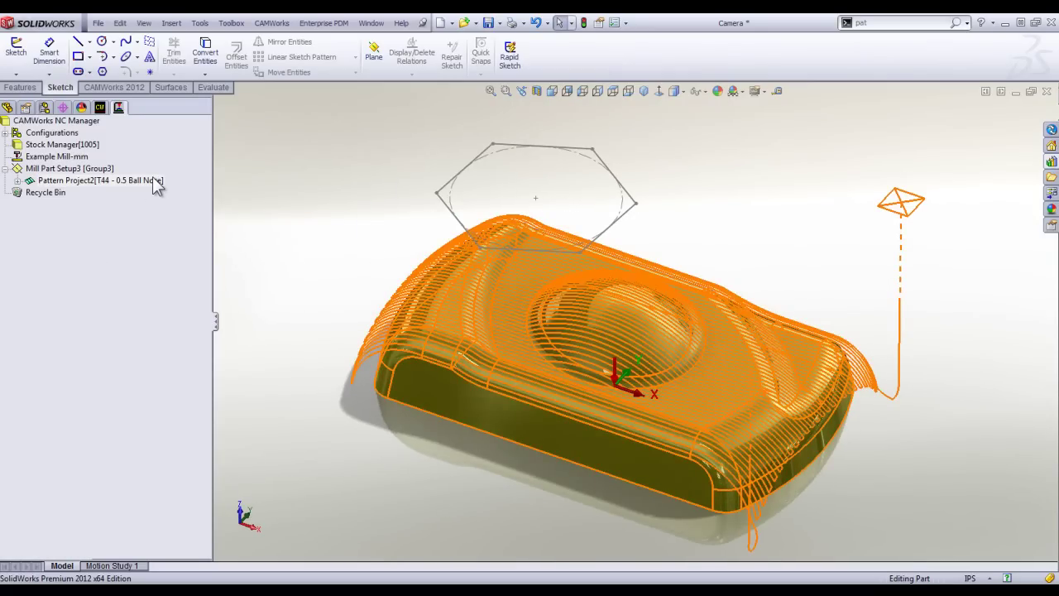
pyautogui.rightClick(157, 187)
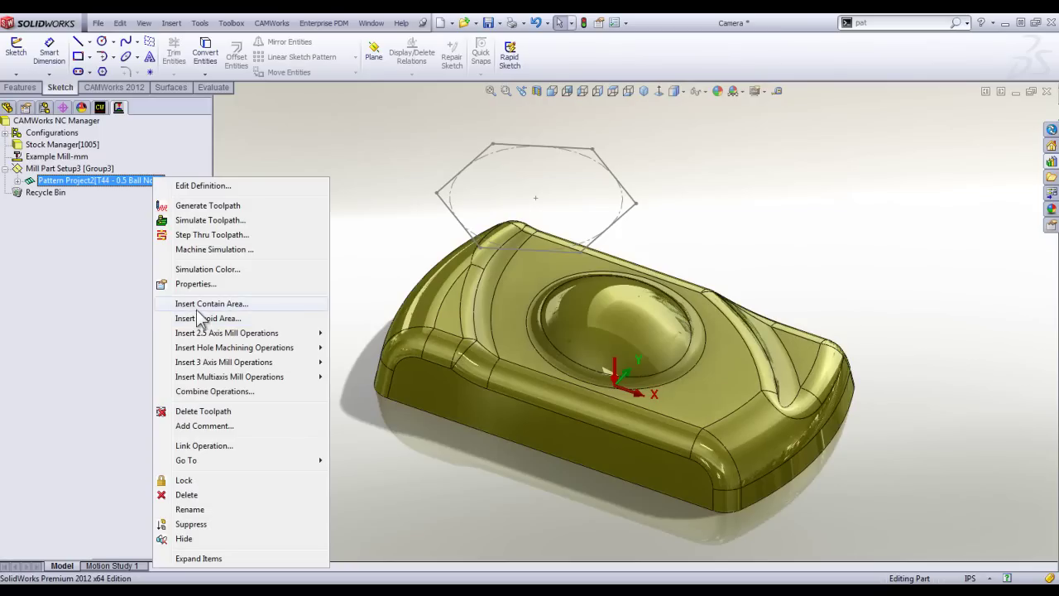
pyautogui.click(195, 318)
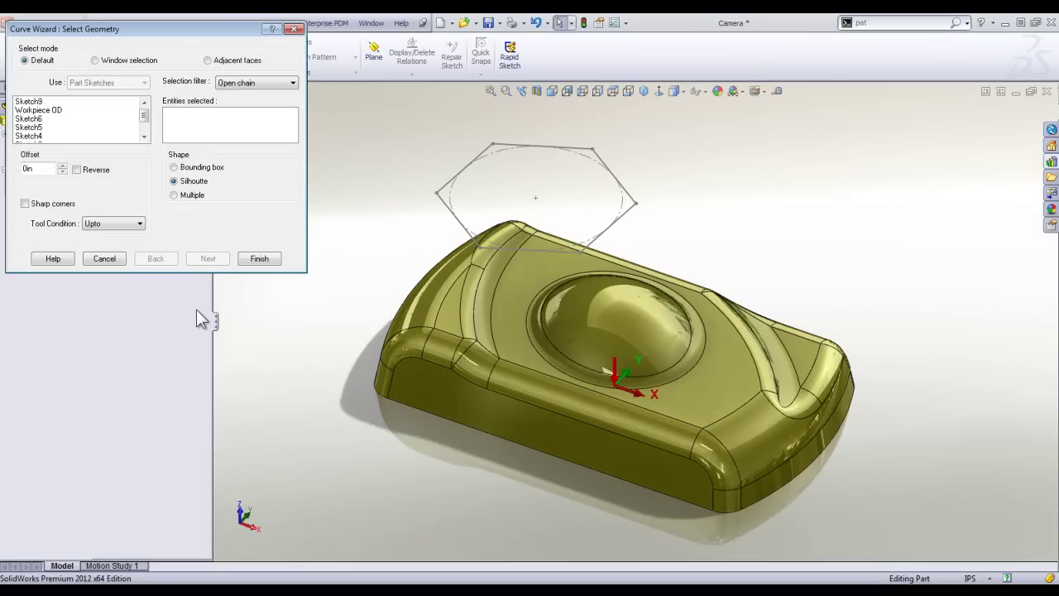
pyautogui.click(681, 379)
pyautogui.moveTo(554, 513); pyautogui.dragTo(544, 490, button='middle')
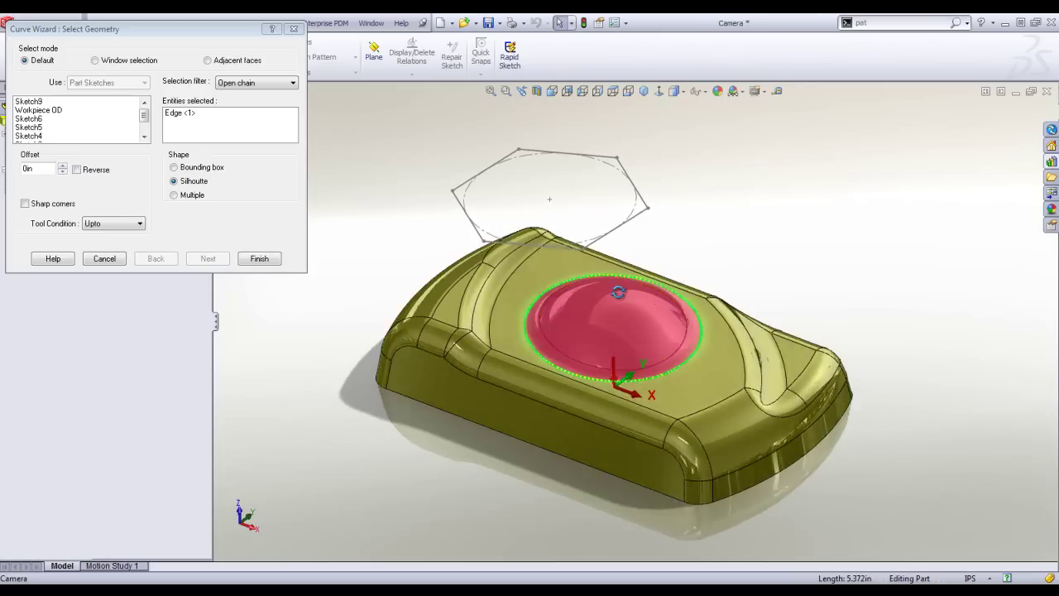
# Set the contain area's offset from the lens edge to 0.2in.
pyautogui.click(62, 165)
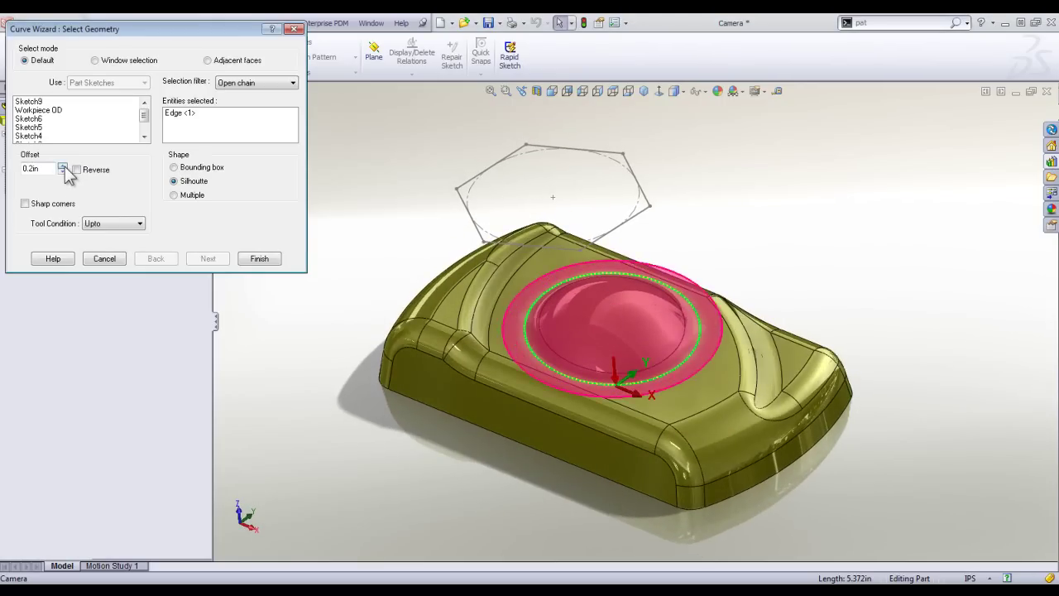
pyautogui.click(62, 165)
pyautogui.click(62, 165)
pyautogui.click(63, 172)
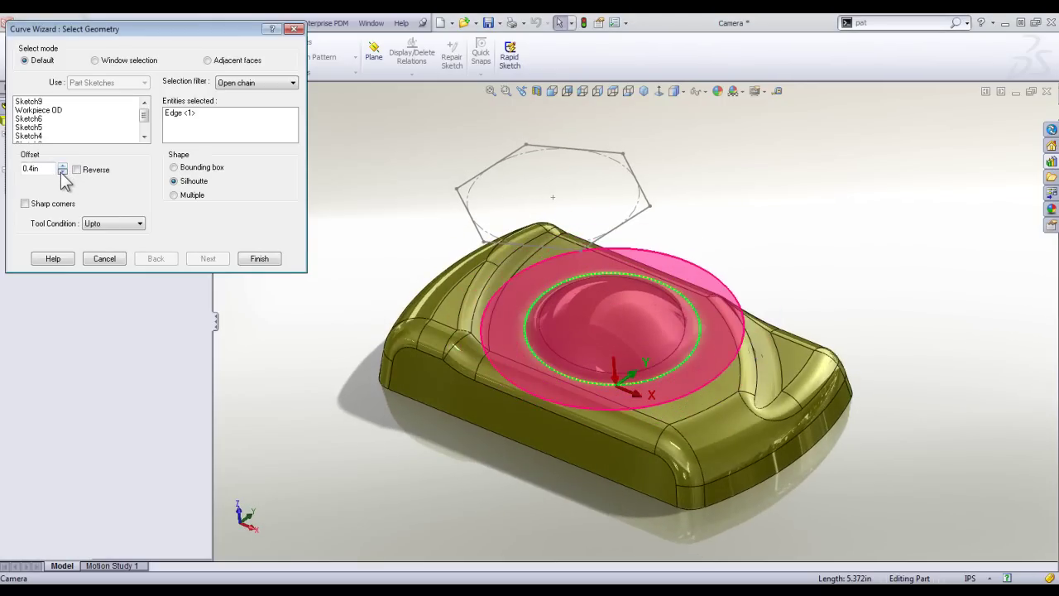
pyautogui.click(62, 172)
pyautogui.click(62, 172)
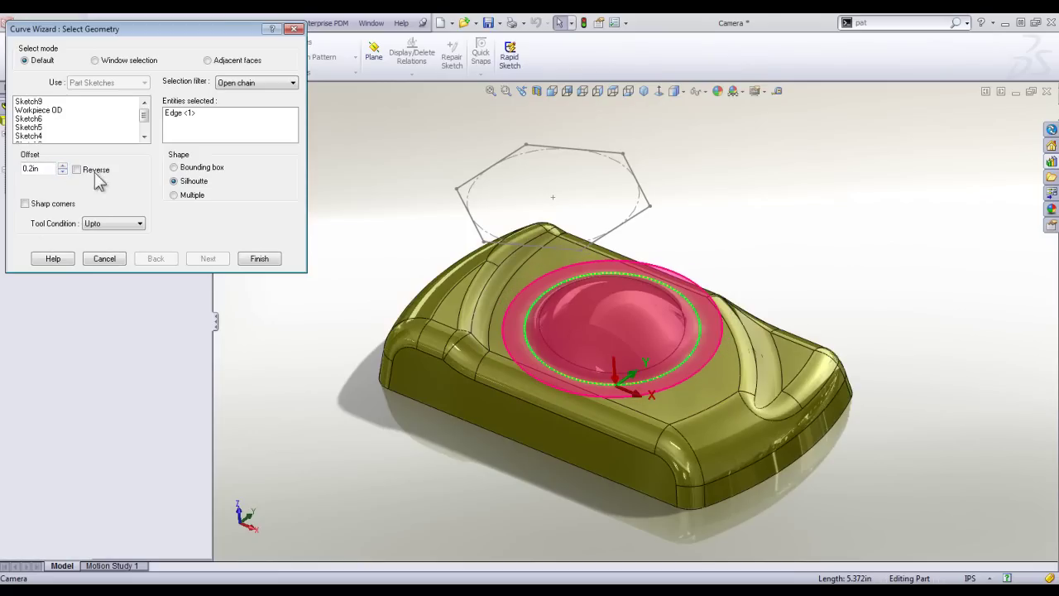
# Review the contain area's tool condition options and cancel the contain area definition.
pyautogui.click(121, 234)
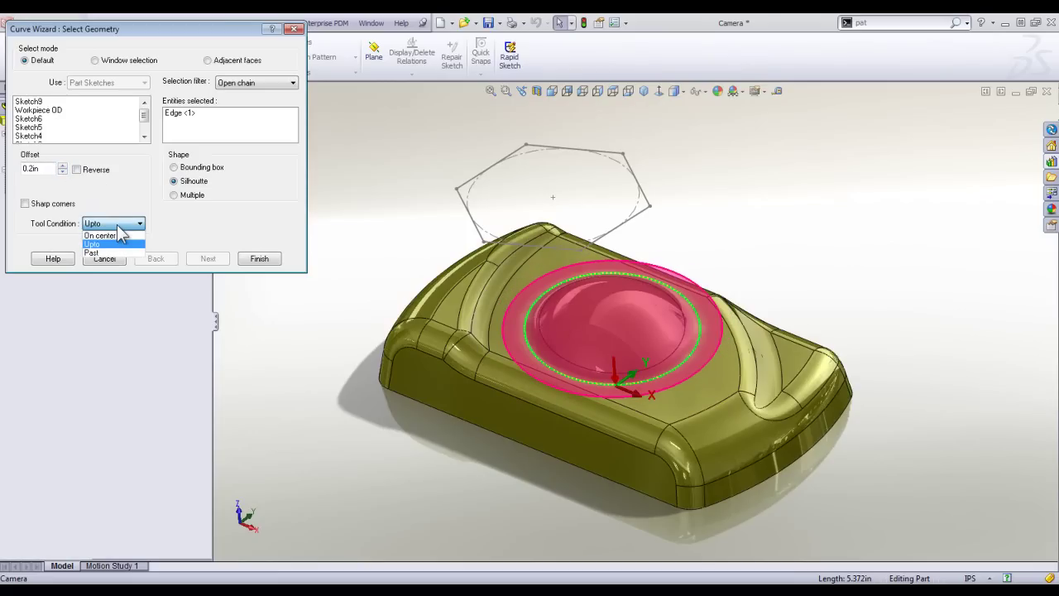
pyautogui.click(119, 226)
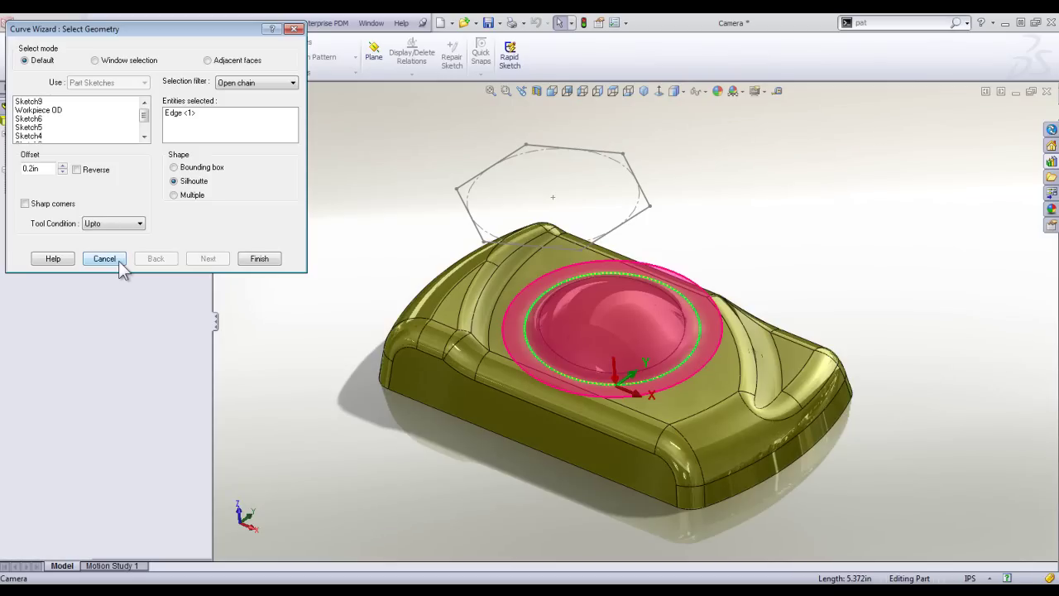
pyautogui.click(121, 261)
# Sketch a circle of about 0.18in radius on the flat top face beside the lens dome.
pyautogui.moveTo(313, 369); pyautogui.dragTo(154, 323, button='middle')
pyautogui.click(8, 108)
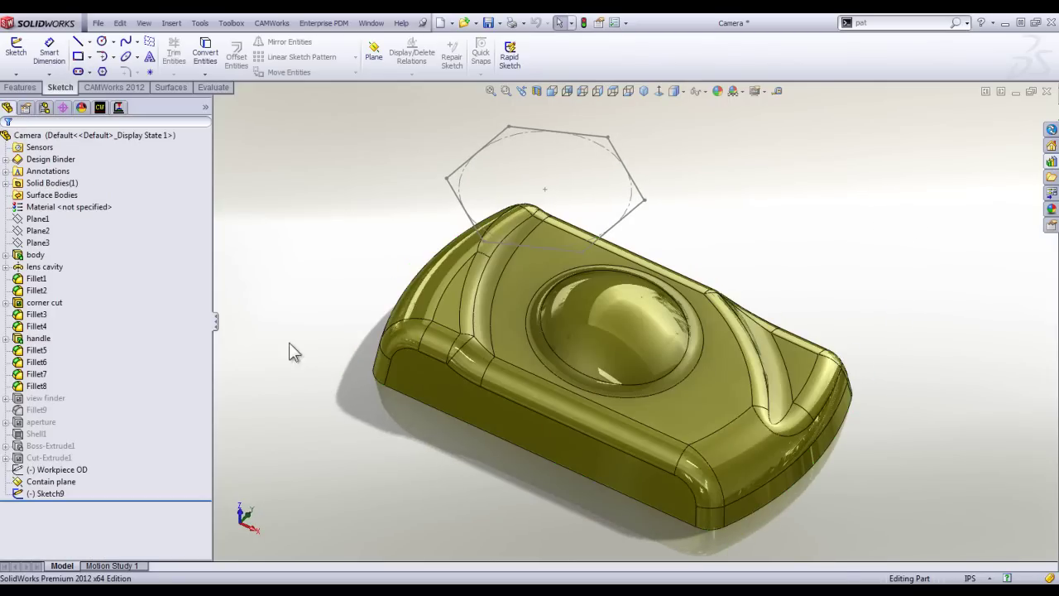
pyautogui.click(695, 407)
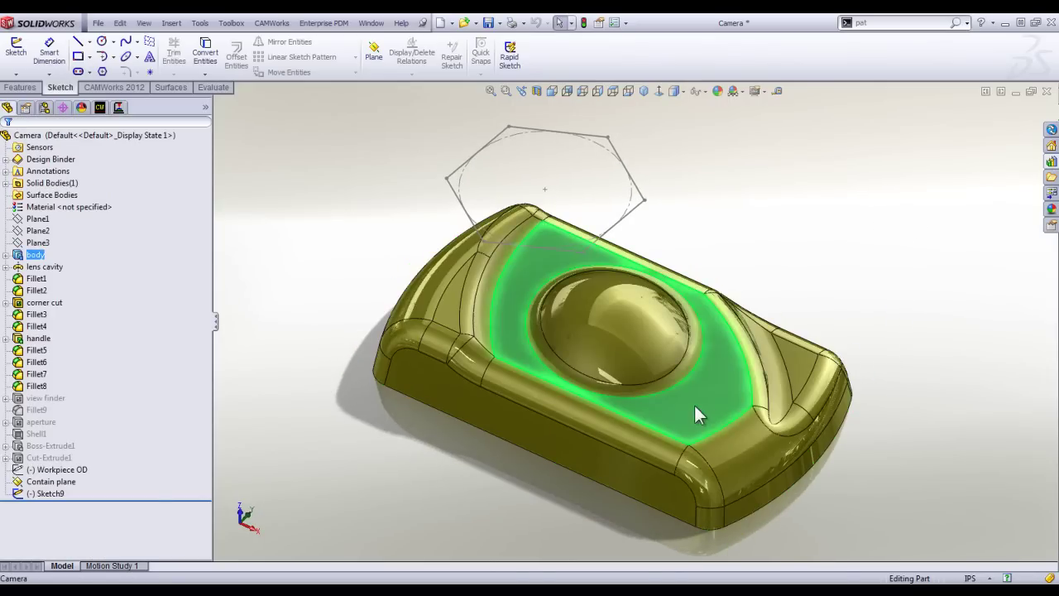
pyautogui.click(743, 366)
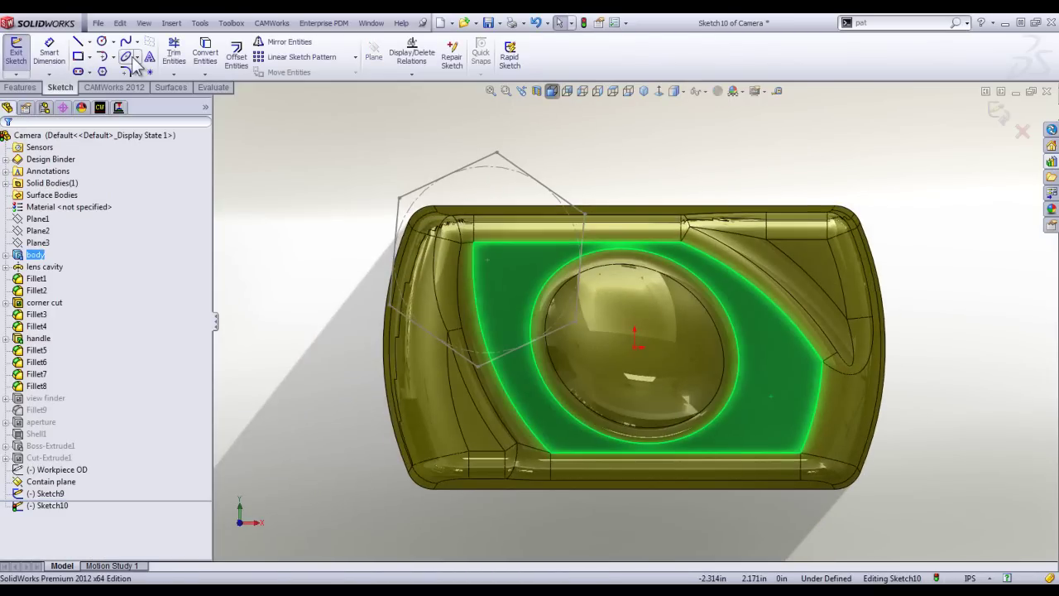
pyautogui.click(102, 42)
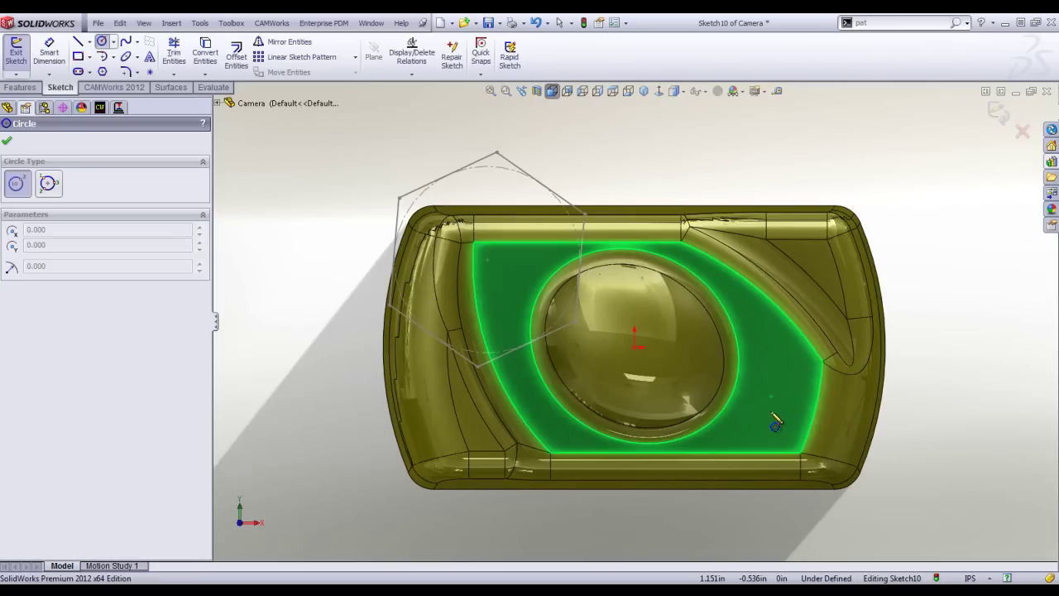
pyautogui.click(770, 410)
pyautogui.click(788, 399)
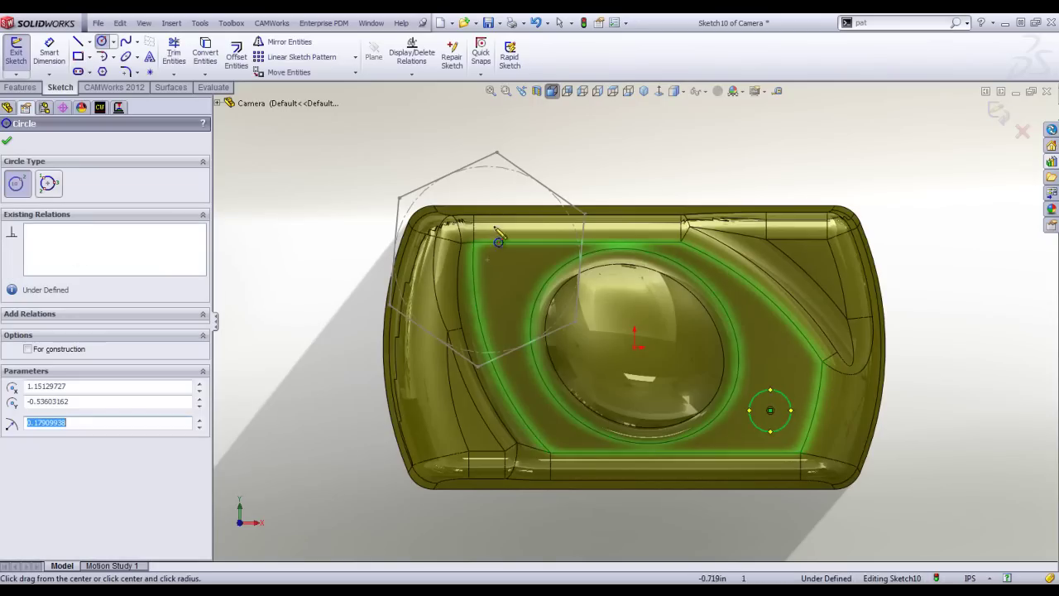
pyautogui.click(7, 140)
# Cut the circle sketch Through All to make a hole in the camera body.
pyautogui.click(20, 89)
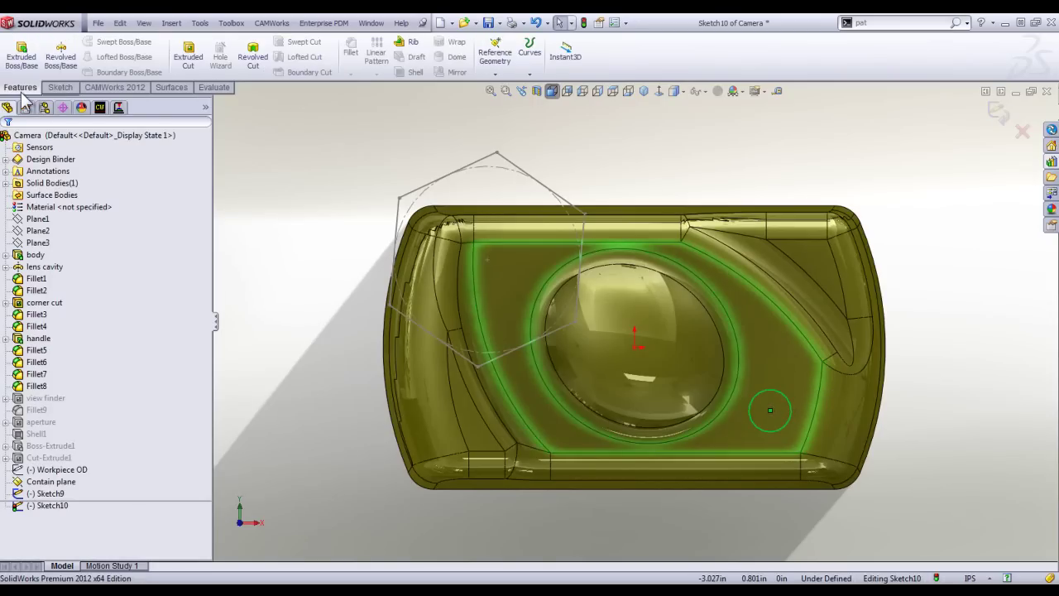
pyautogui.click(192, 61)
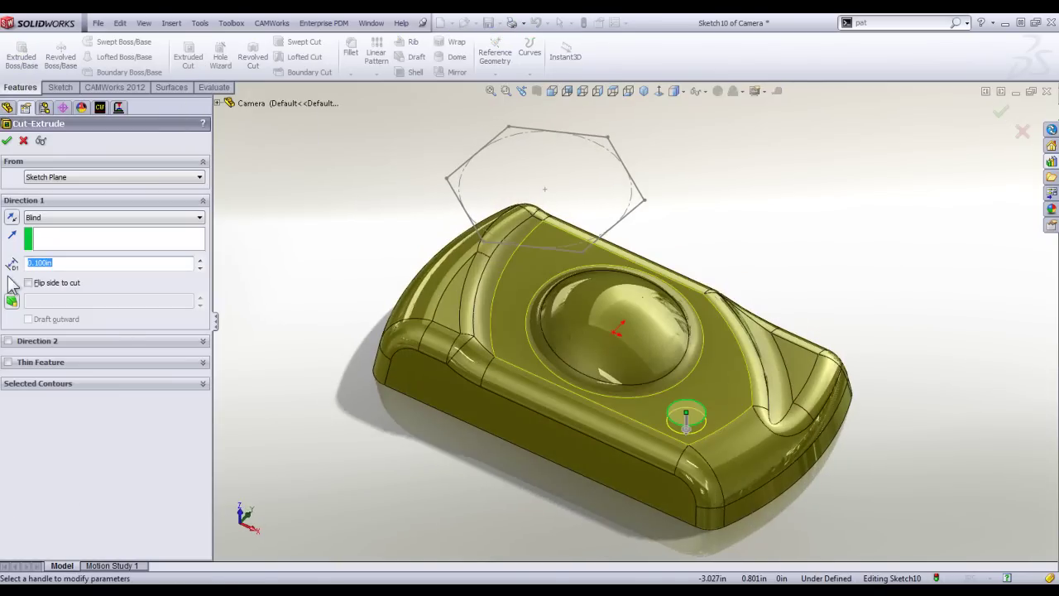
pyautogui.click(34, 217)
pyautogui.click(36, 238)
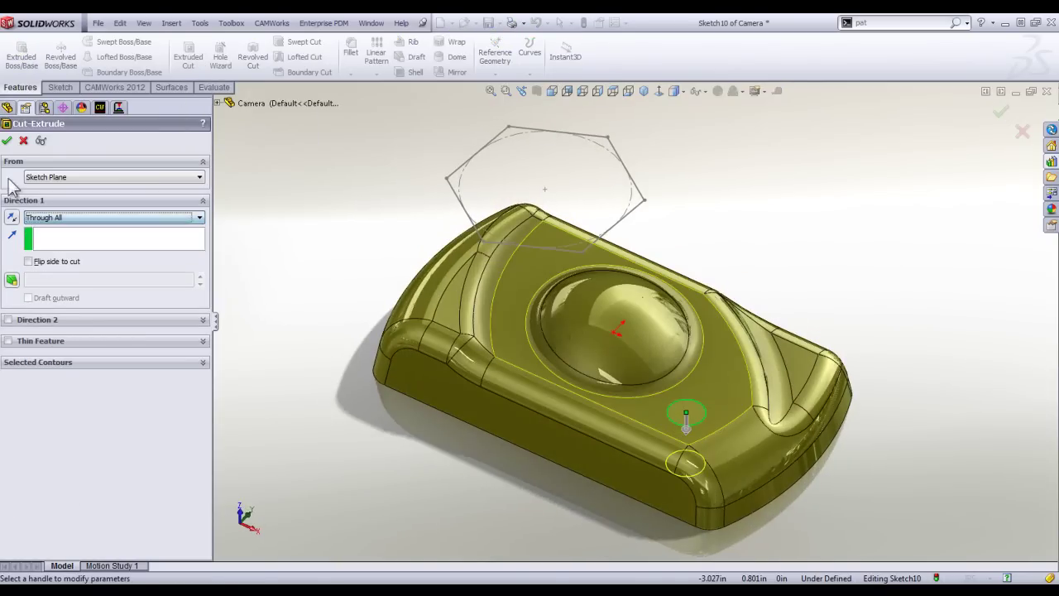
pyautogui.click(6, 140)
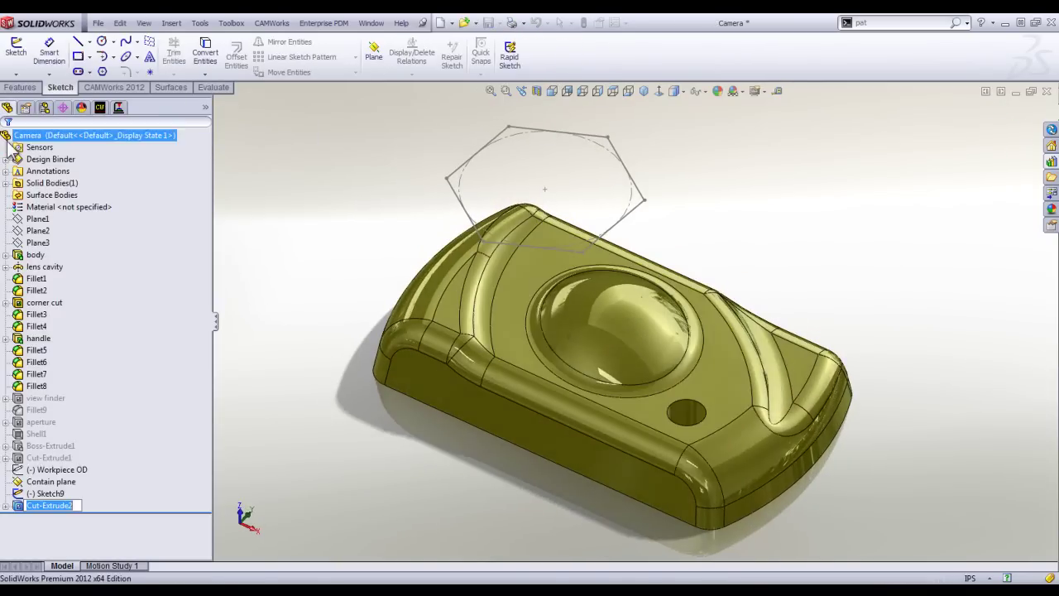
# Update the CAMWorks feature data for the modified camera body and dismiss the process manager.
pyautogui.click(99, 107)
pyautogui.click(459, 334)
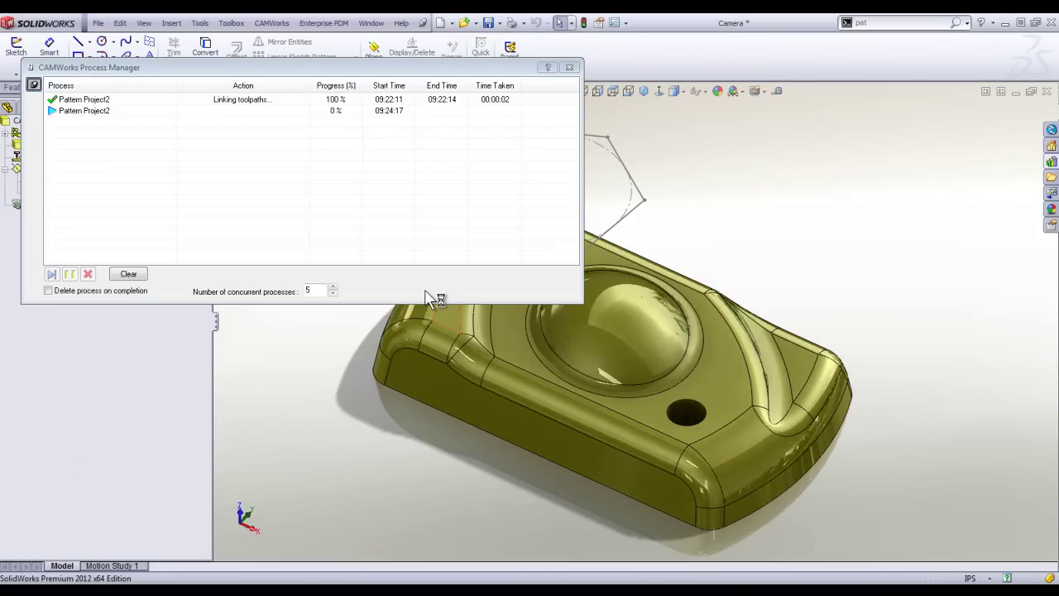
pyautogui.click(568, 67)
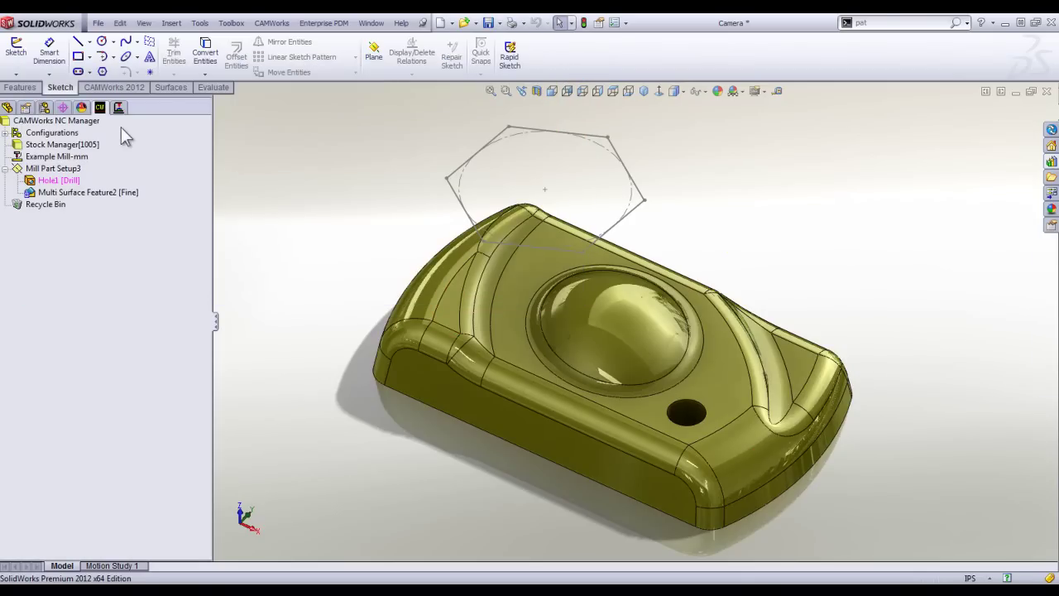
# Generate the toolpath for the pattern project operation and inspect its passes at the new hole.
pyautogui.rightClick(98, 197)
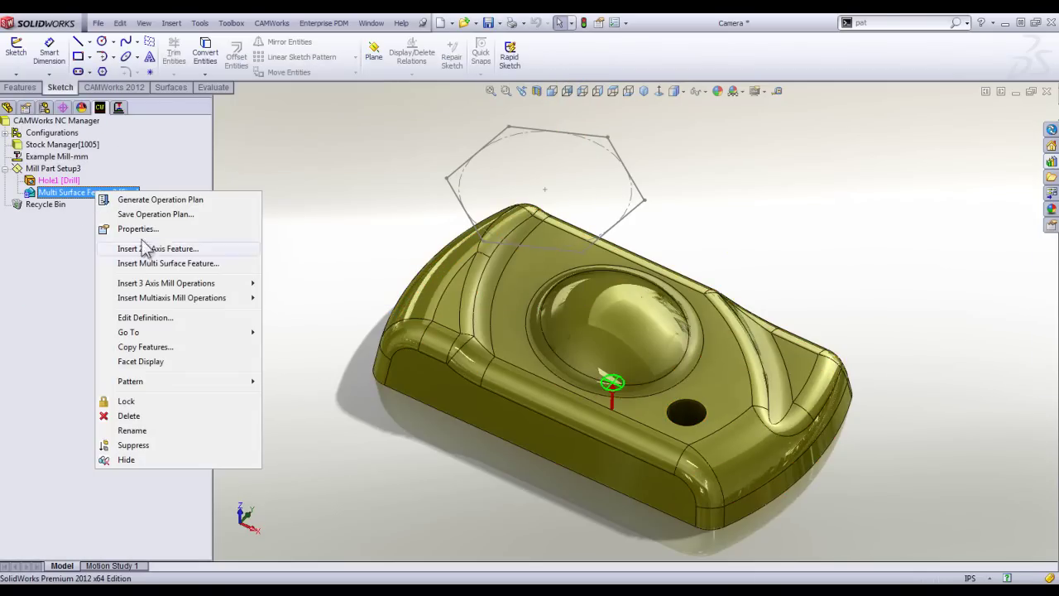
pyautogui.click(129, 125)
pyautogui.click(120, 109)
pyautogui.rightClick(50, 182)
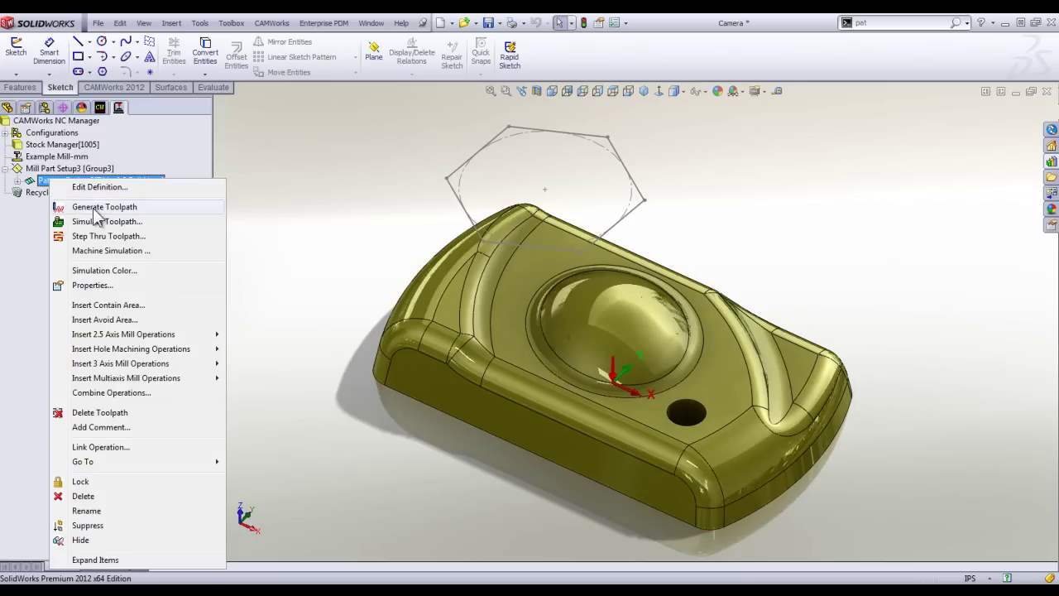
pyautogui.click(96, 213)
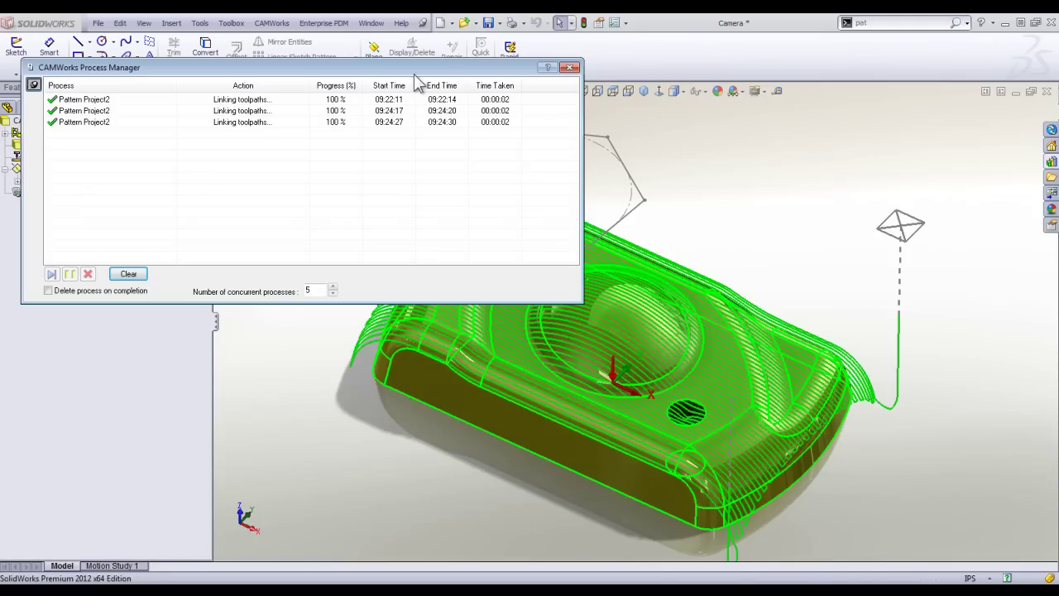
pyautogui.click(569, 68)
pyautogui.moveTo(557, 362); pyautogui.dragTo(638, 455, button='middle')
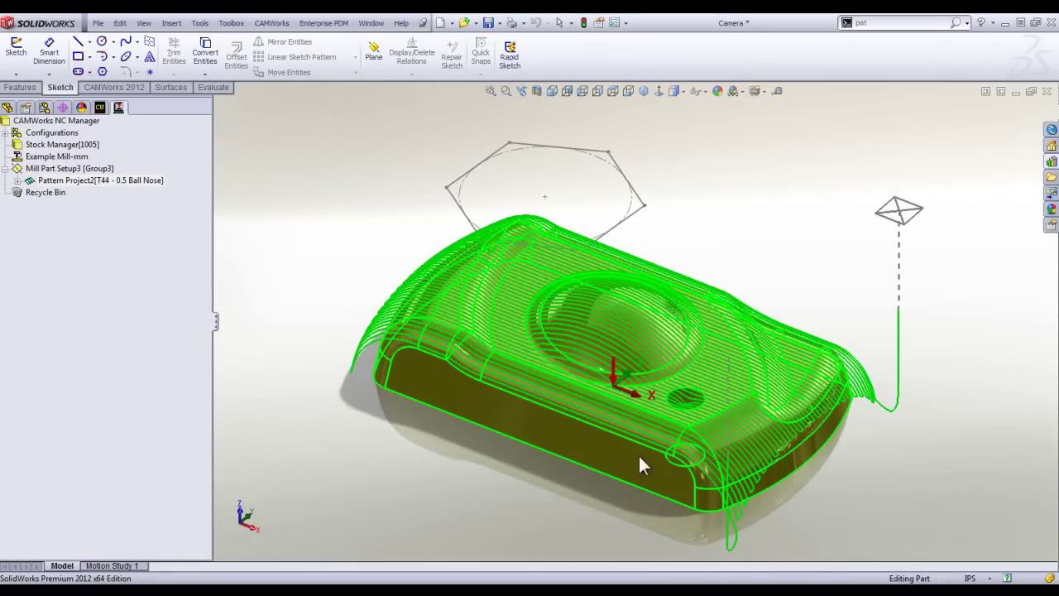
pyautogui.scroll(-10, 638, 454)
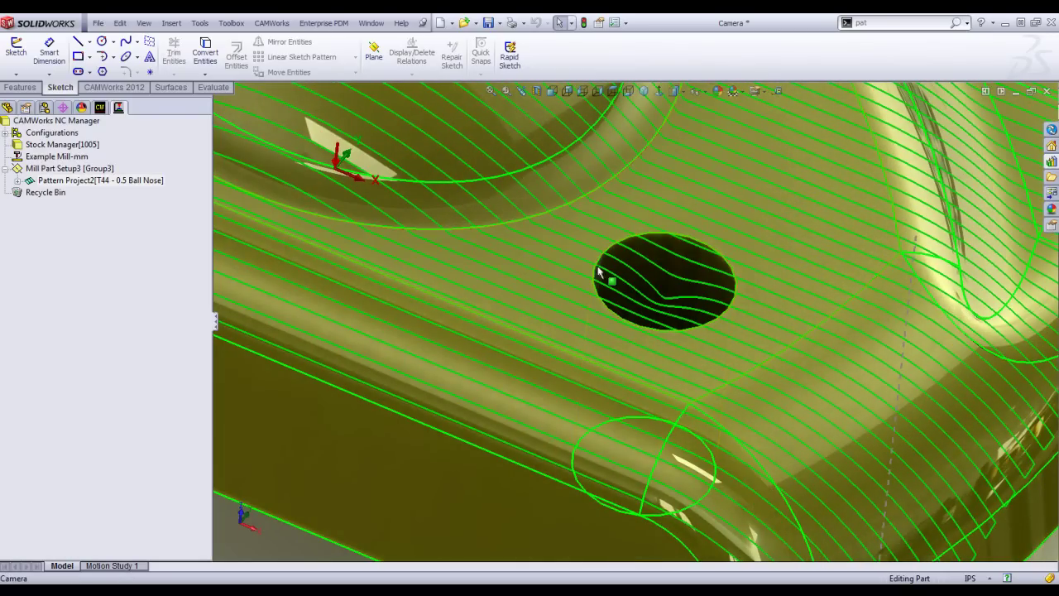
pyautogui.scroll(2, 620, 329)
pyautogui.press('f')
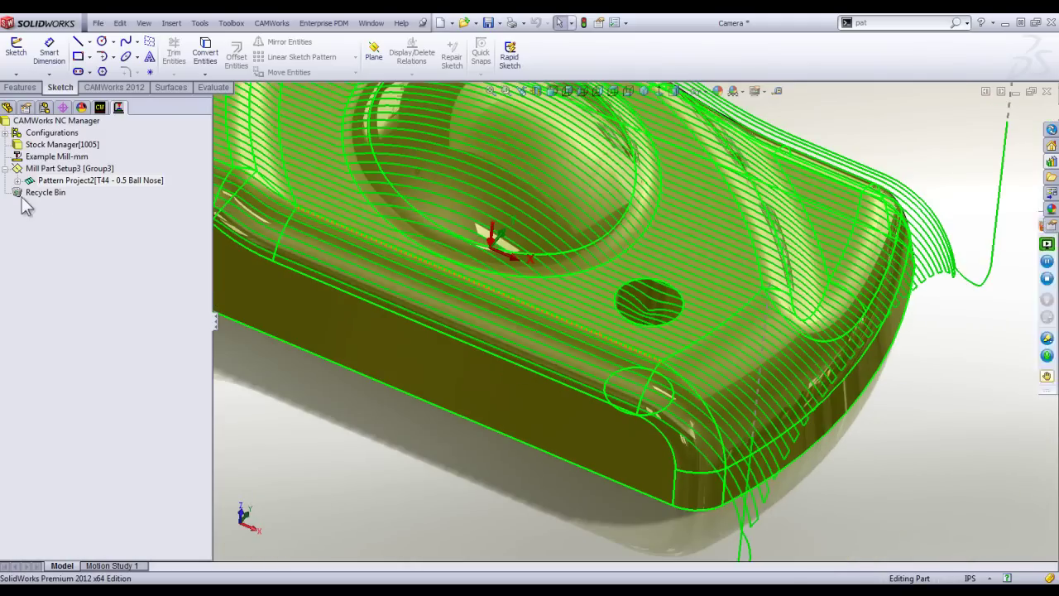
# Insert an avoid area in the pattern project operation from the hole's circular edge, with Machine over enabled.
pyautogui.click(66, 180)
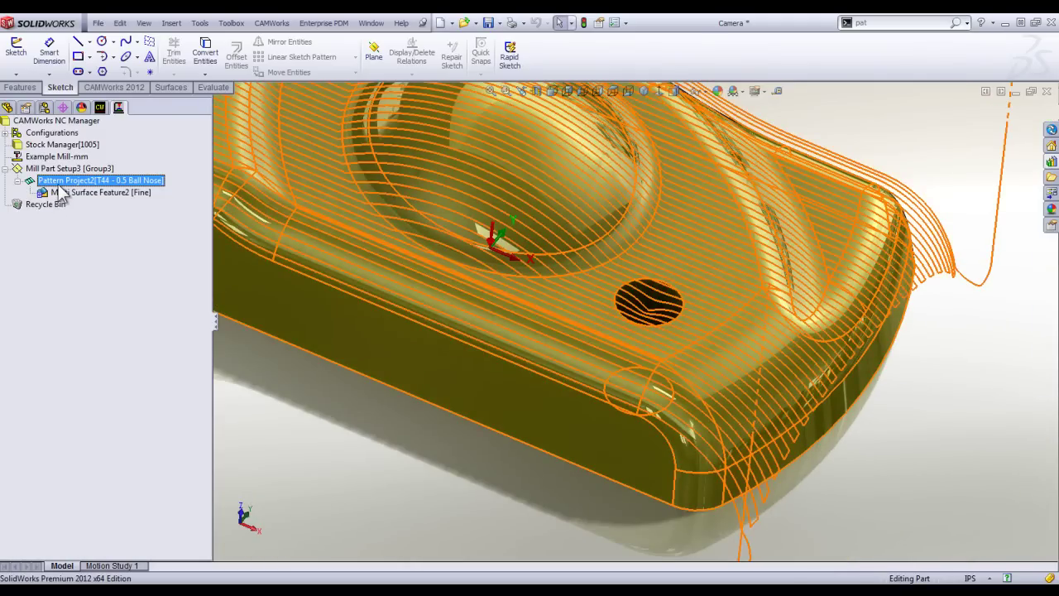
pyautogui.rightClick(58, 183)
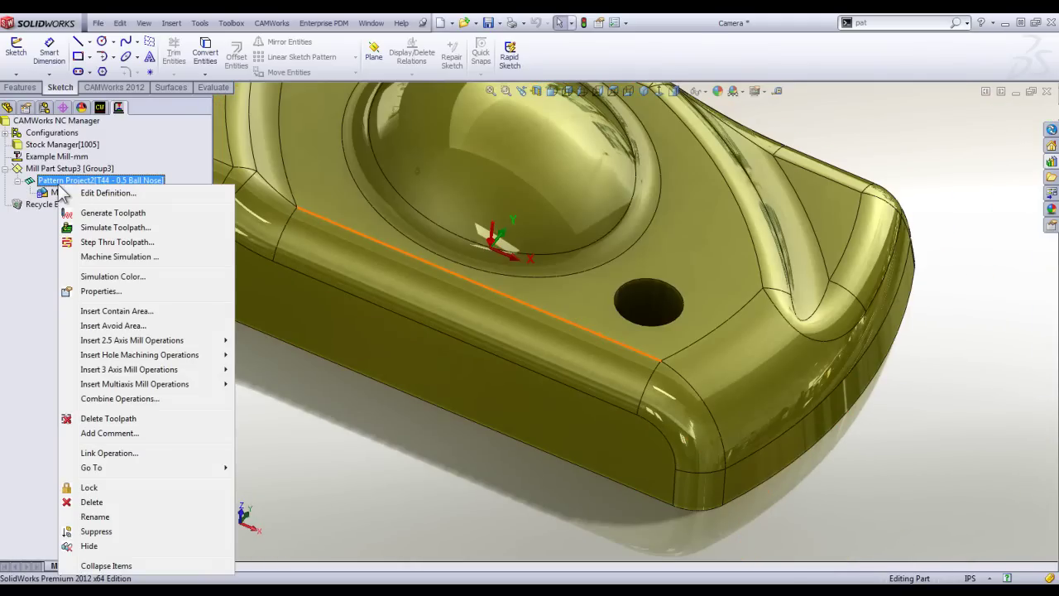
pyautogui.click(121, 325)
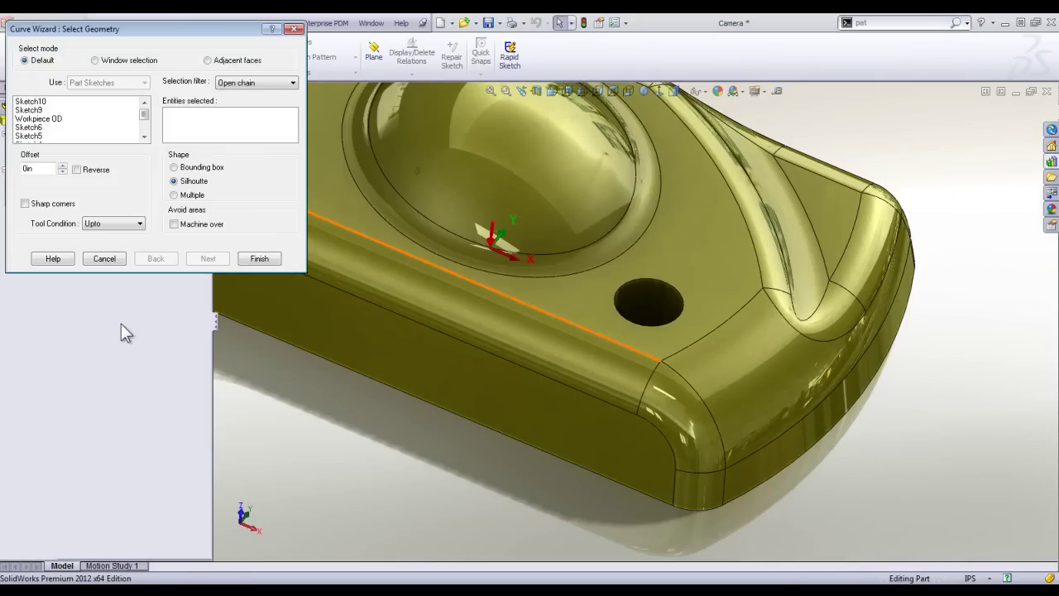
pyautogui.click(619, 311)
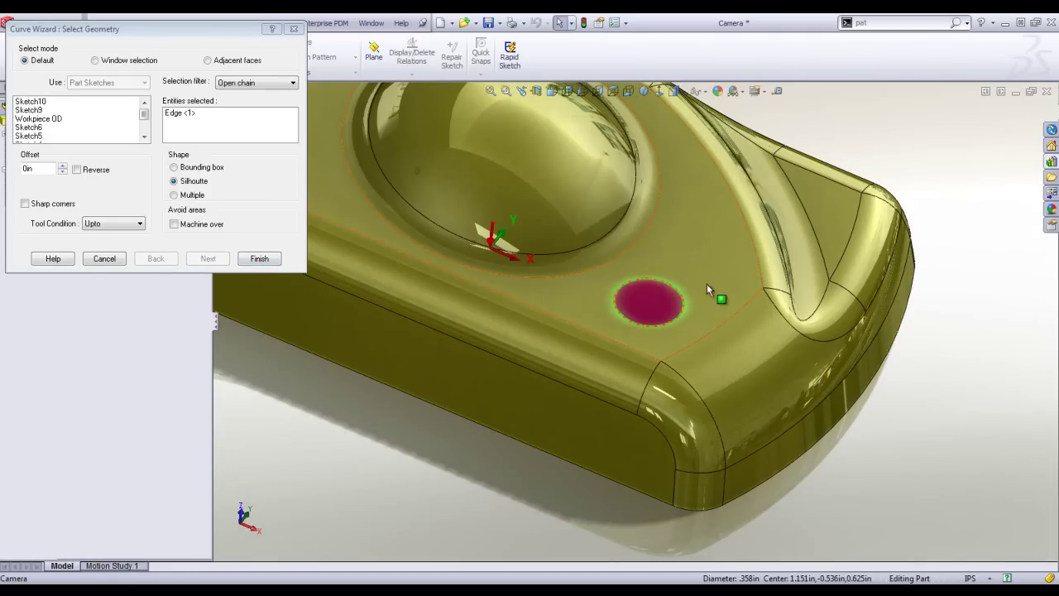
pyautogui.click(174, 224)
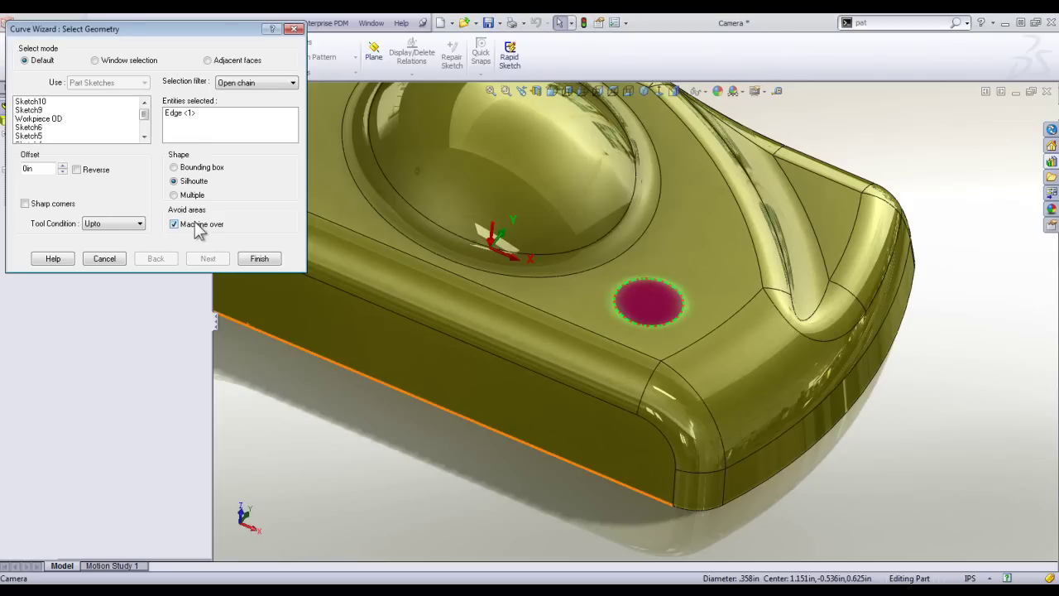
pyautogui.click(259, 259)
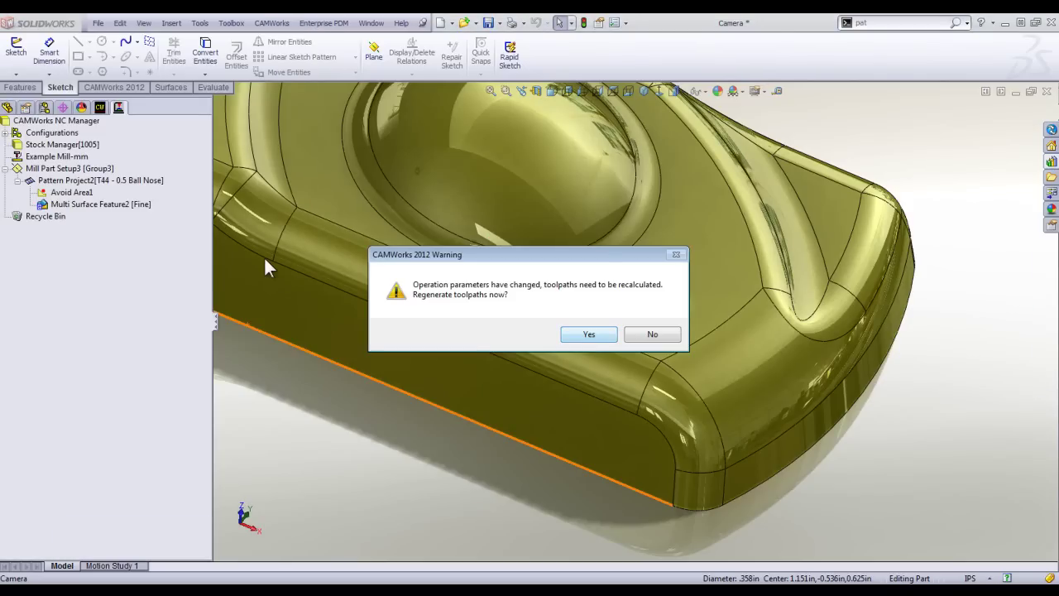
# Regenerate the pattern project toolpath with the avoid area and examine how its passes cross the hole.
pyautogui.press('Return')
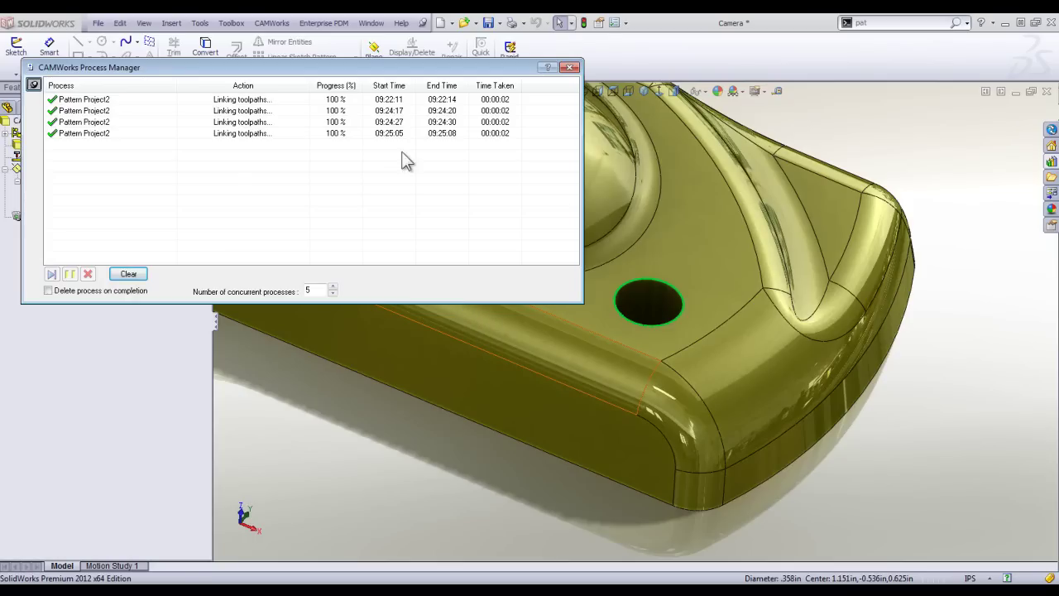
pyautogui.click(569, 67)
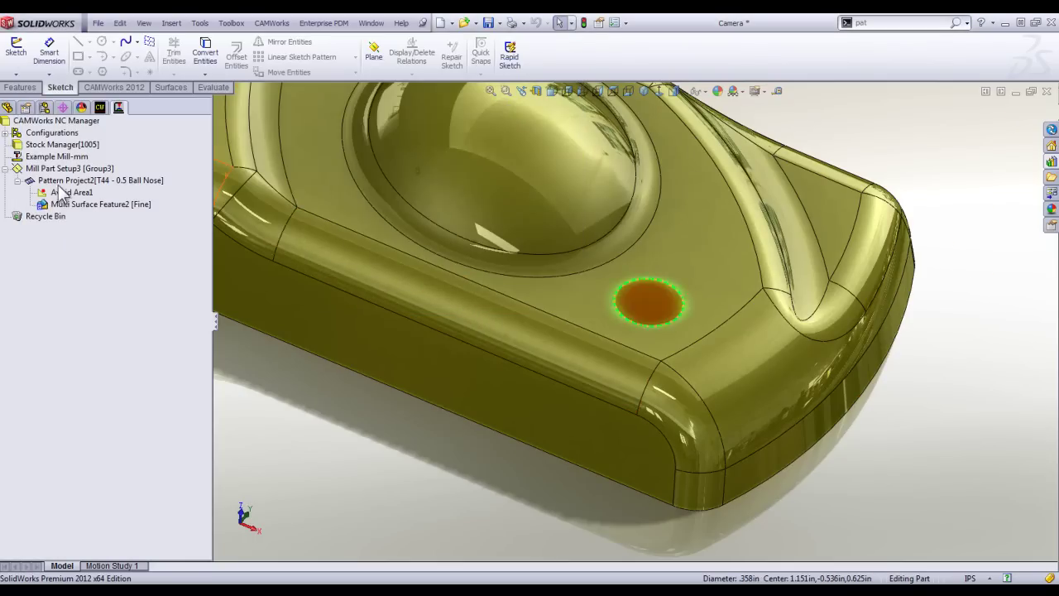
pyautogui.click(61, 182)
pyautogui.moveTo(535, 402); pyautogui.dragTo(538, 382, button='middle')
pyautogui.scroll(-6, 649, 307)
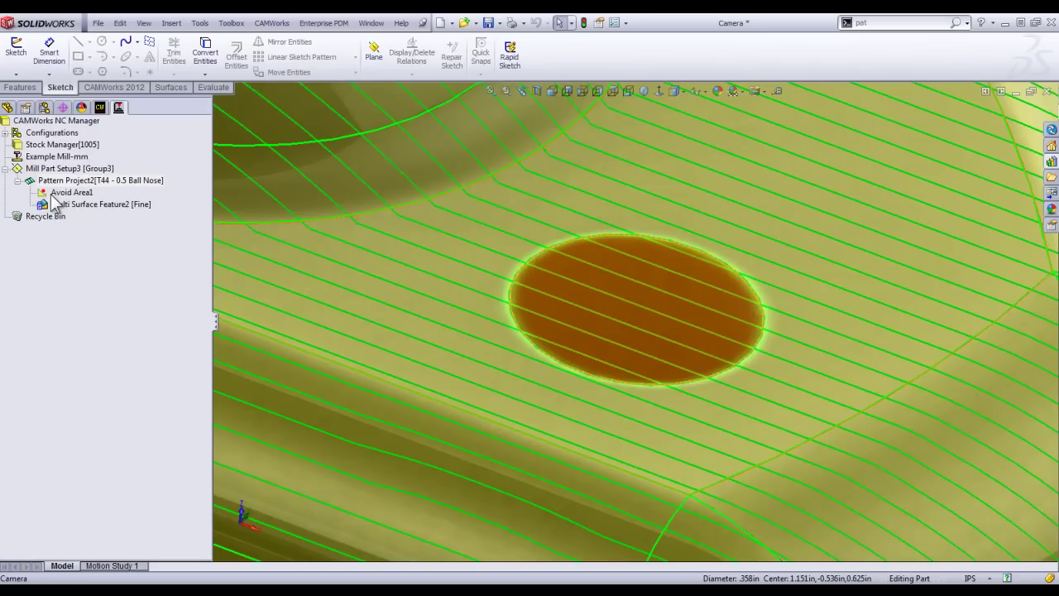
pyautogui.scroll(9, 405, 213)
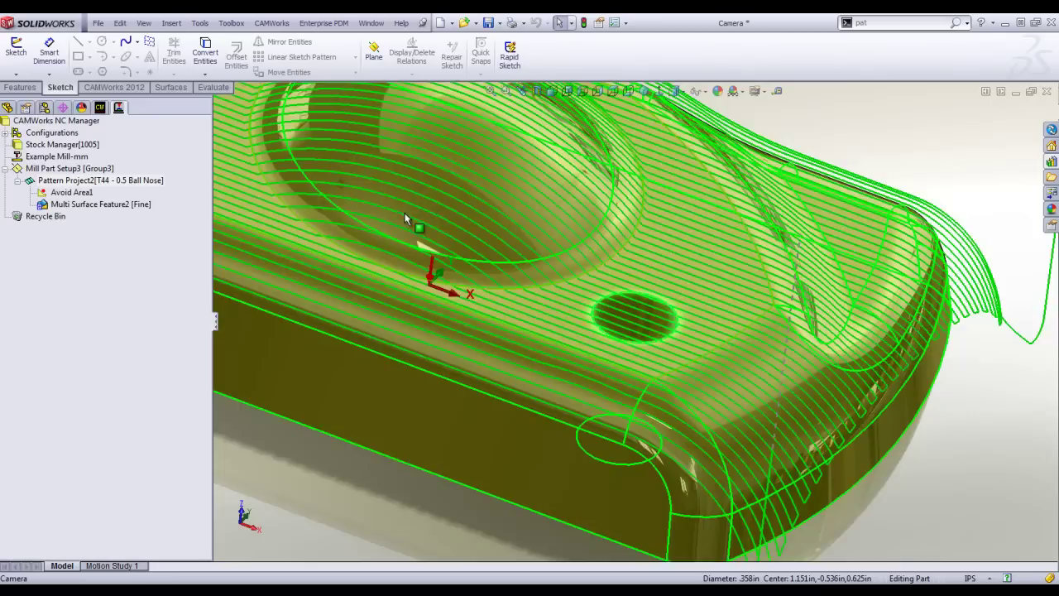
pyautogui.moveTo(481, 246); pyautogui.dragTo(445, 240, button='middle')
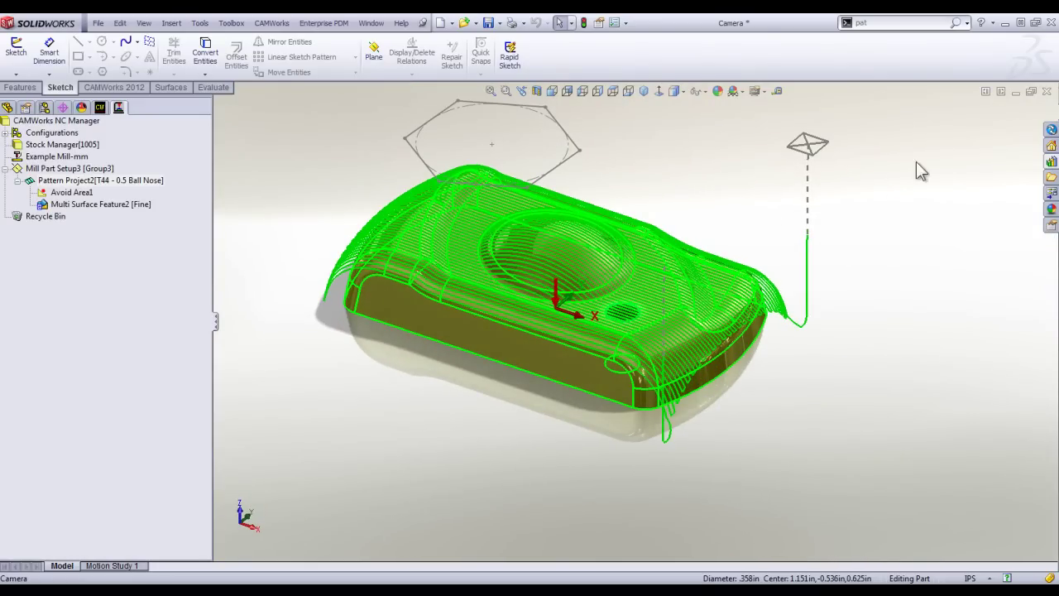
# Close the Camera part without saving the changes.
pyautogui.click(1047, 91)
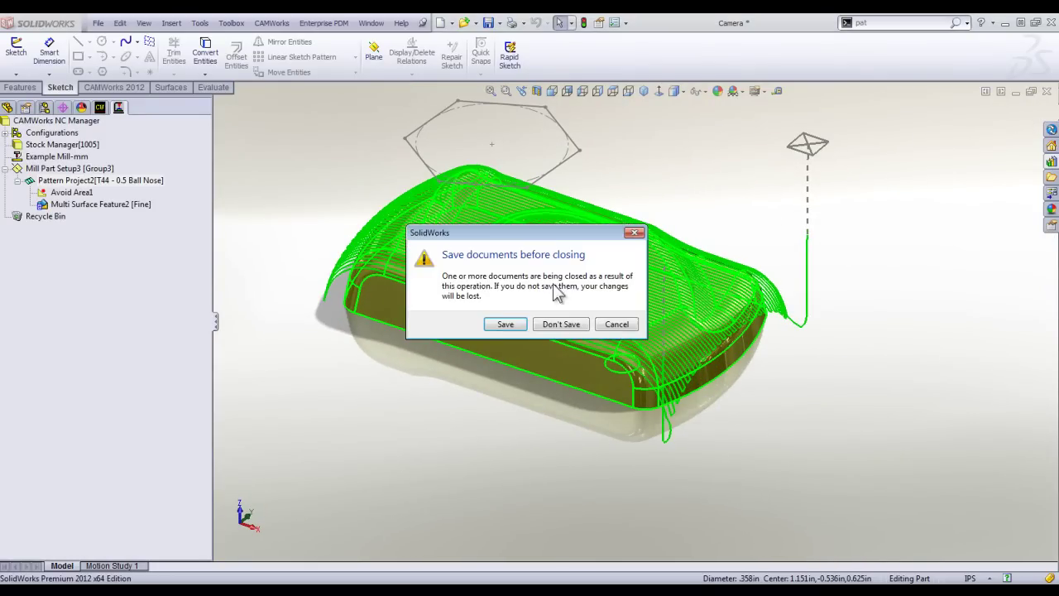
pyautogui.click(570, 325)
pyautogui.click(569, 335)
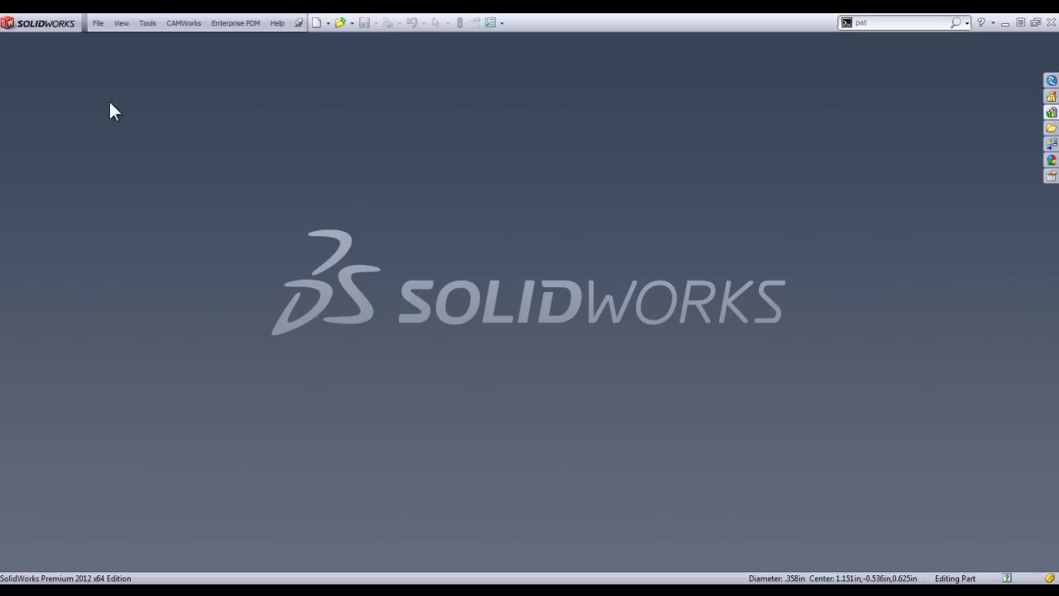
# Open the recent part MT_1 and show its CAMWorks feature tree.
pyautogui.click(96, 24)
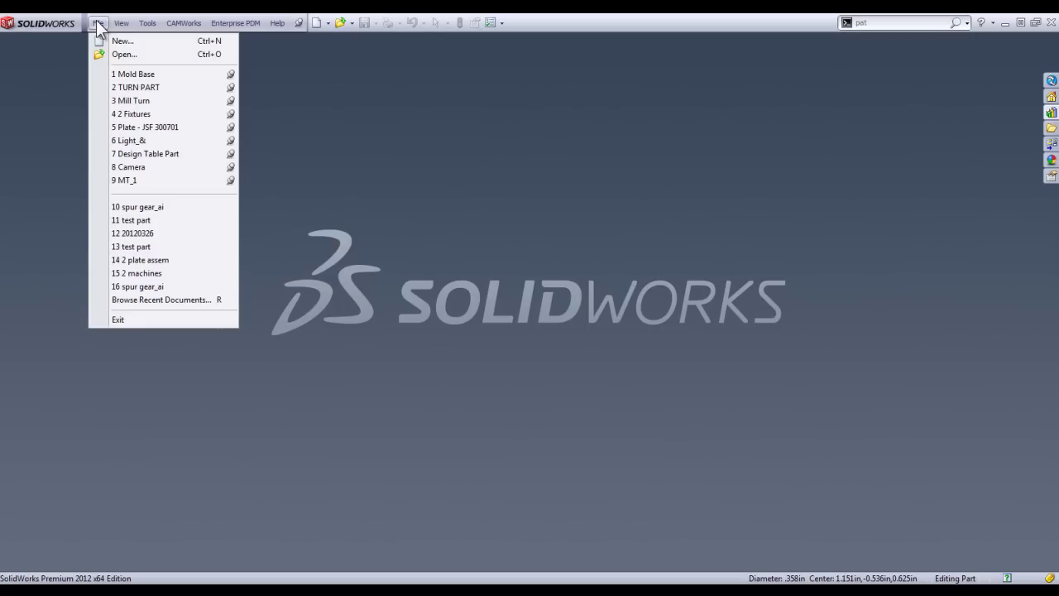
pyautogui.click(113, 180)
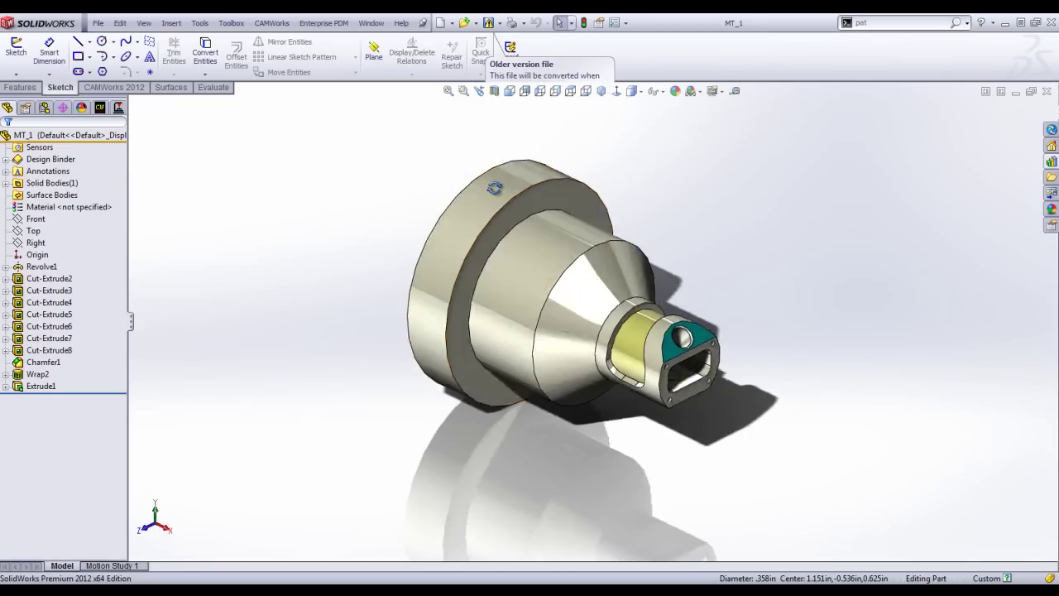
pyautogui.click(100, 108)
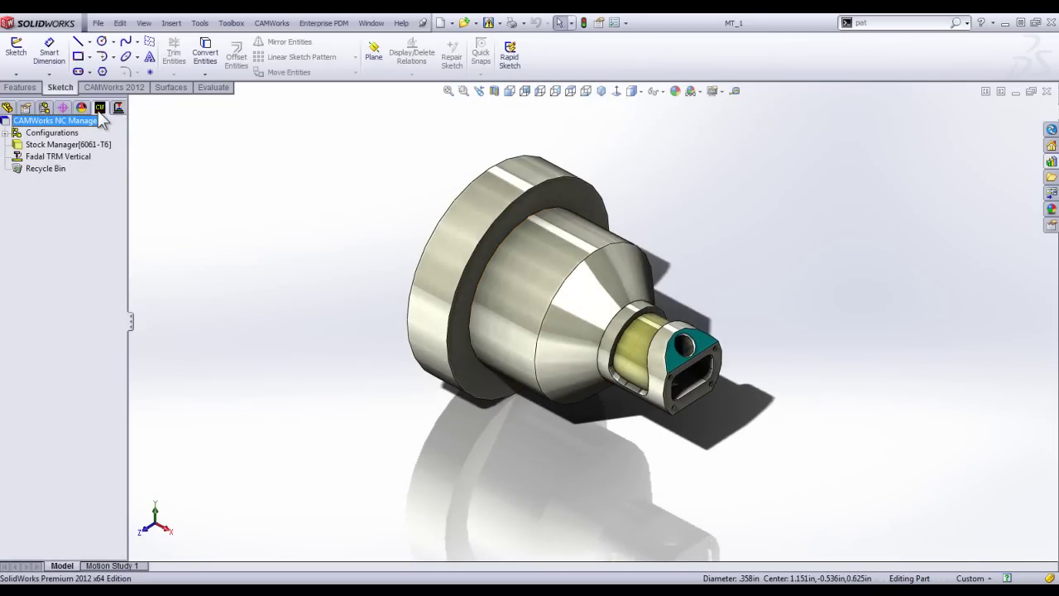
# Set the part's active machine to the Okuma LB3000EX mill-turn machine.
pyautogui.doubleClick(77, 157)
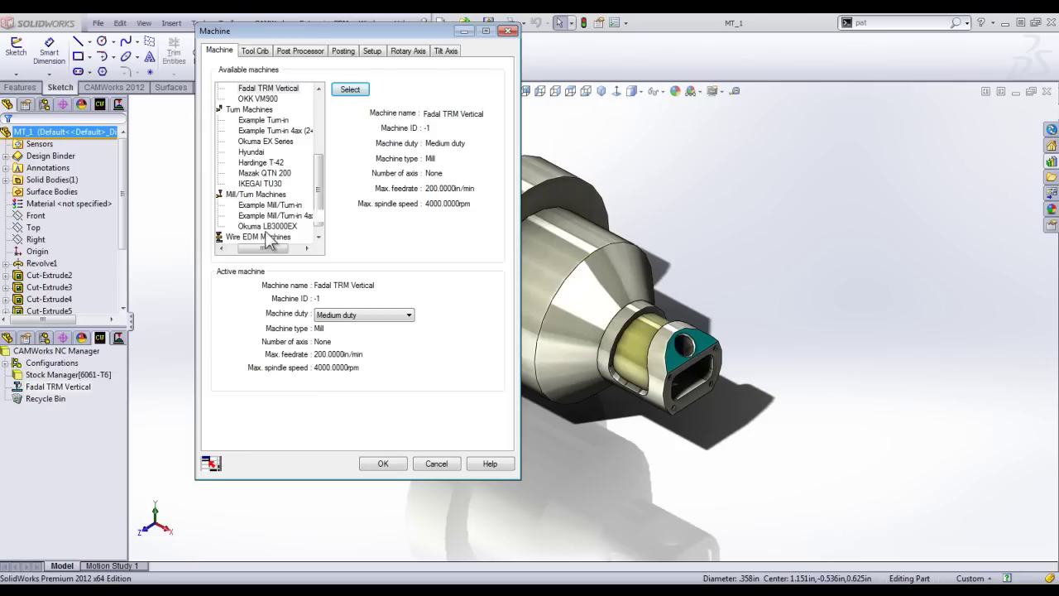
pyautogui.click(266, 227)
pyautogui.click(350, 90)
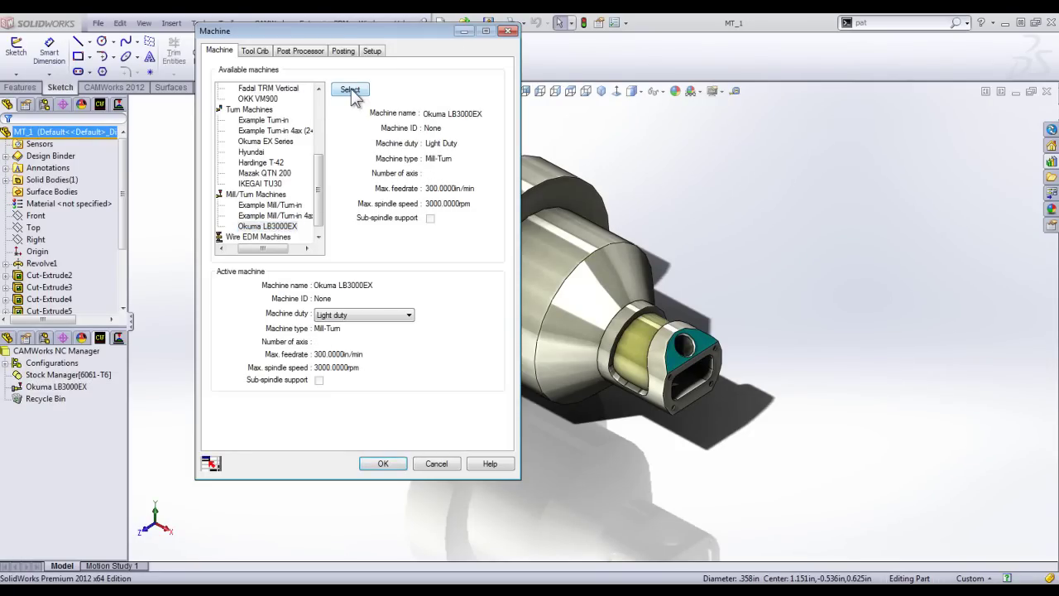
# Examine the machine's tool crib and the Flat End parameters of a new library tool, then leave the machine setup without adding it.
pyautogui.click(256, 52)
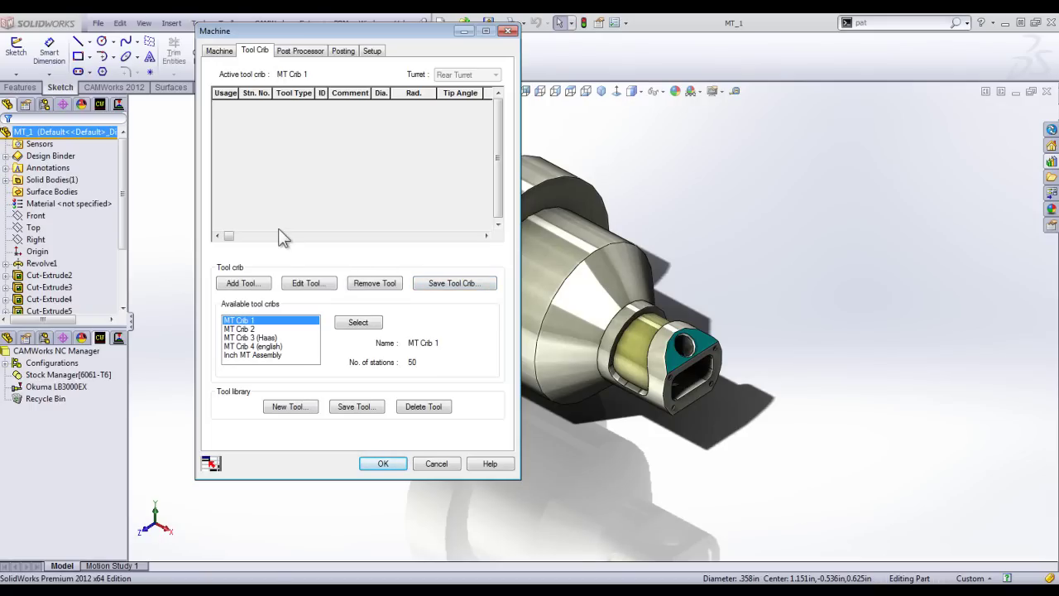
pyautogui.click(229, 51)
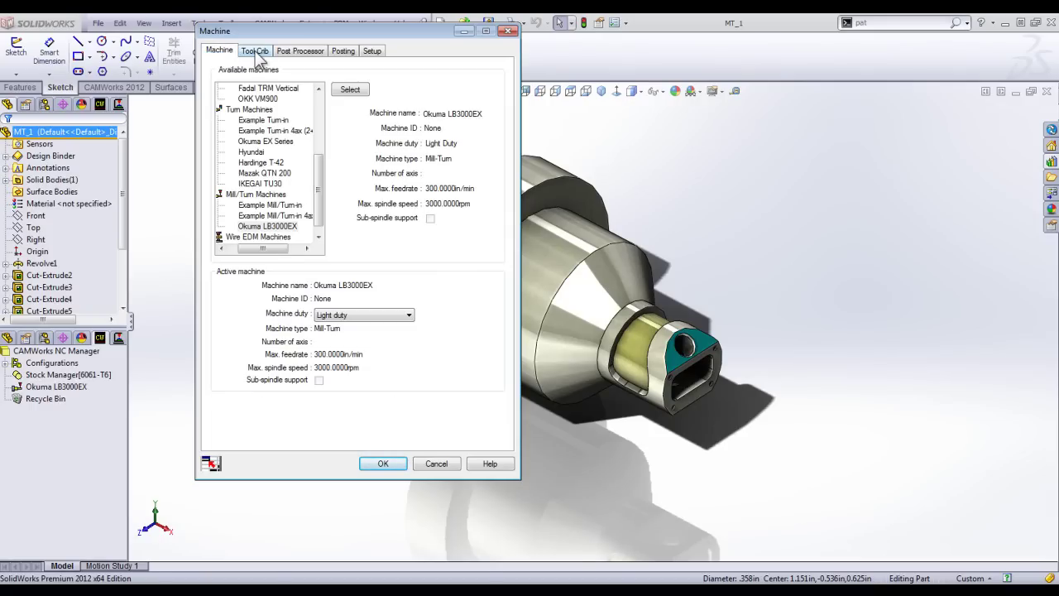
pyautogui.click(255, 51)
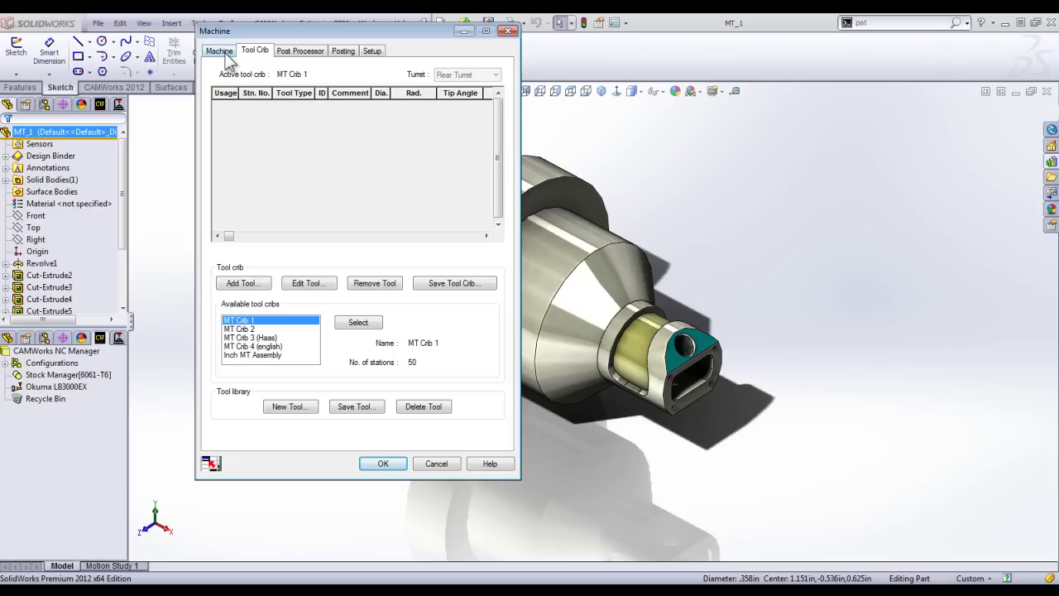
pyautogui.click(293, 406)
pyautogui.click(383, 85)
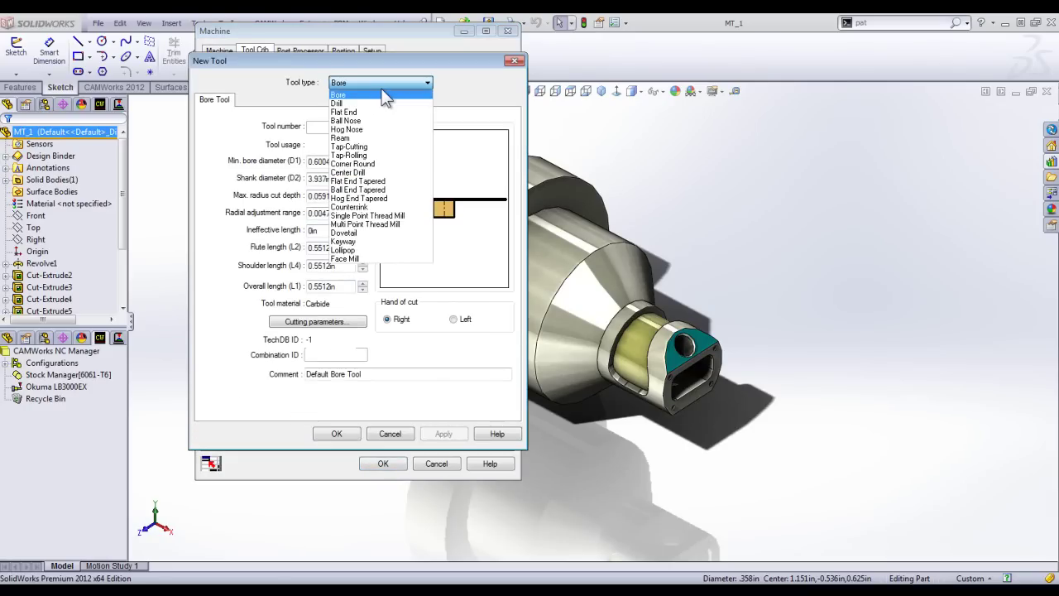
pyautogui.click(378, 110)
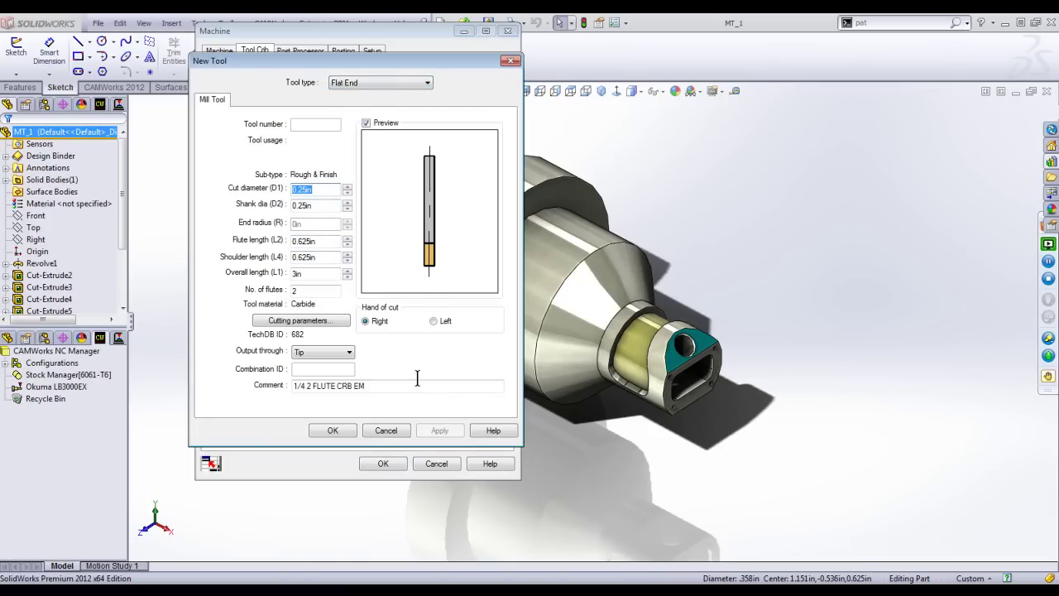
pyautogui.click(389, 429)
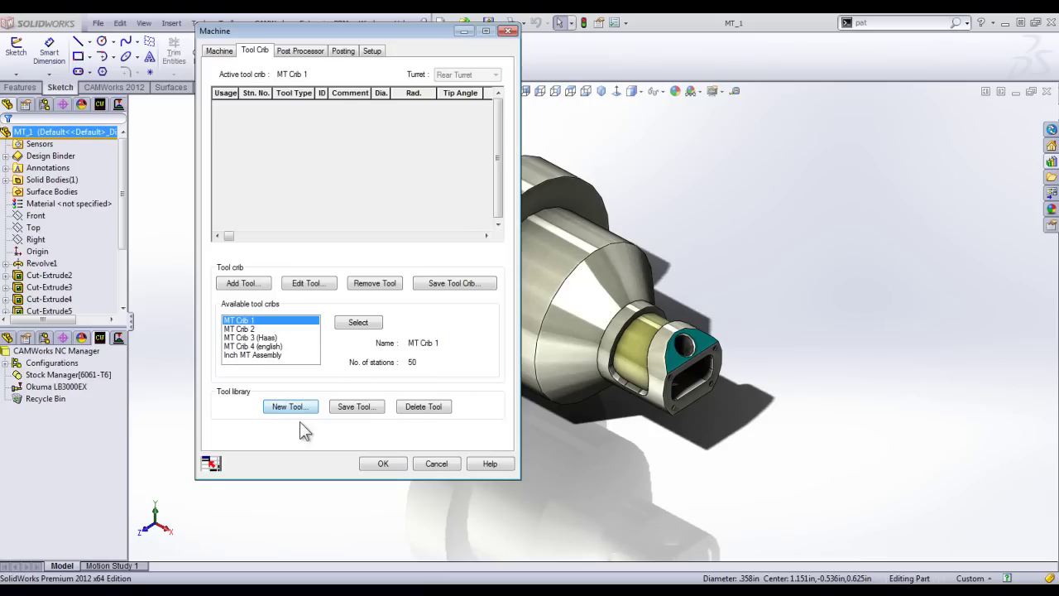
pyautogui.click(427, 464)
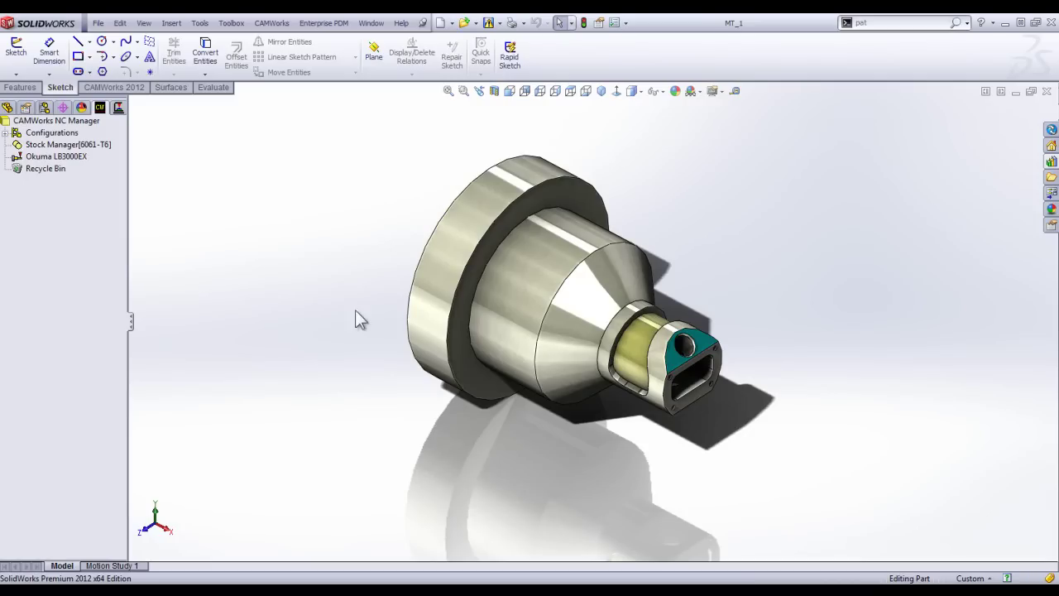
# Open the CAMWorks options and show the mill feature settings.
pyautogui.click(273, 23)
pyautogui.click(133, 84)
pyautogui.click(132, 86)
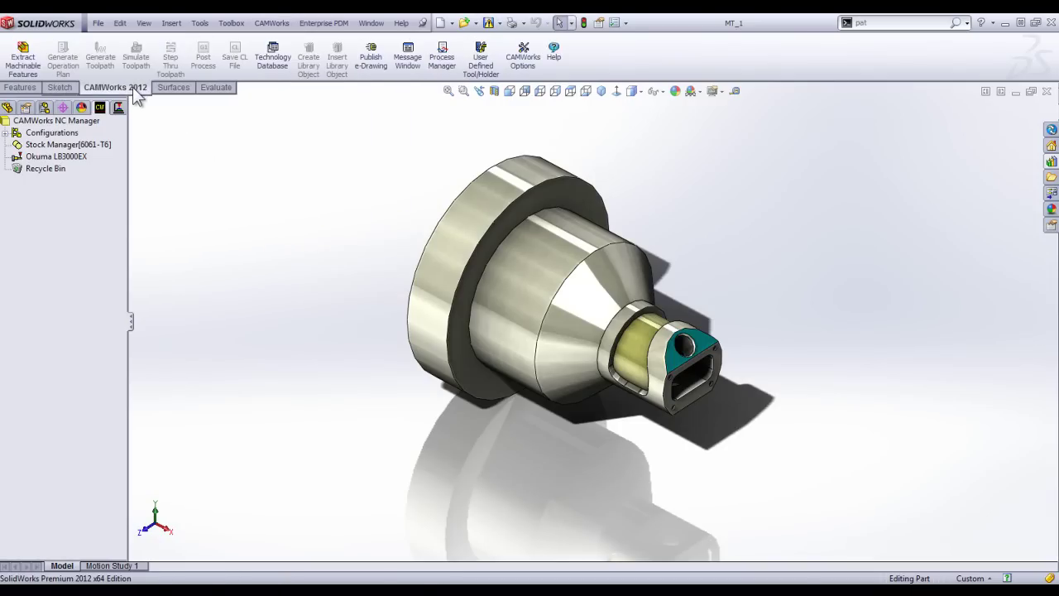
pyautogui.click(528, 56)
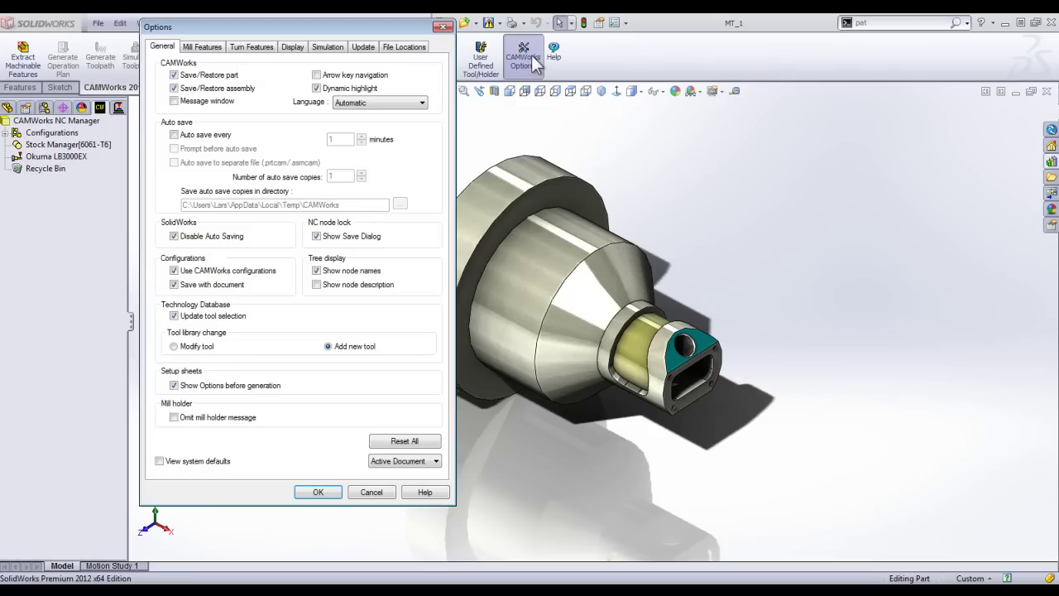
pyautogui.click(213, 50)
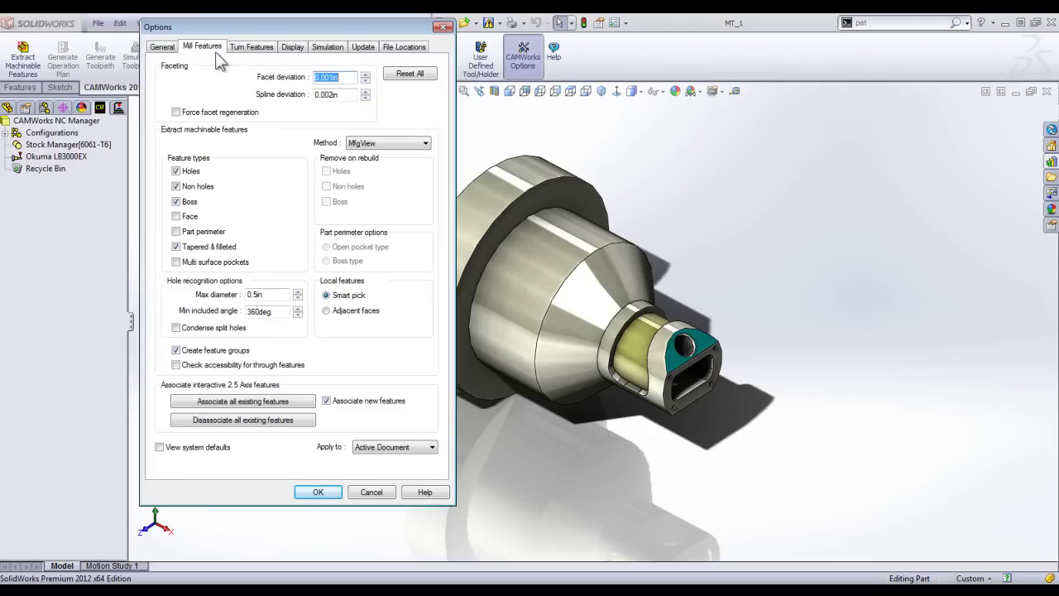
# Compare the AFR and MfgView methods for extracting machinable features, and close the options without keeping any change.
pyautogui.click(375, 143)
pyautogui.click(390, 162)
pyautogui.click(388, 146)
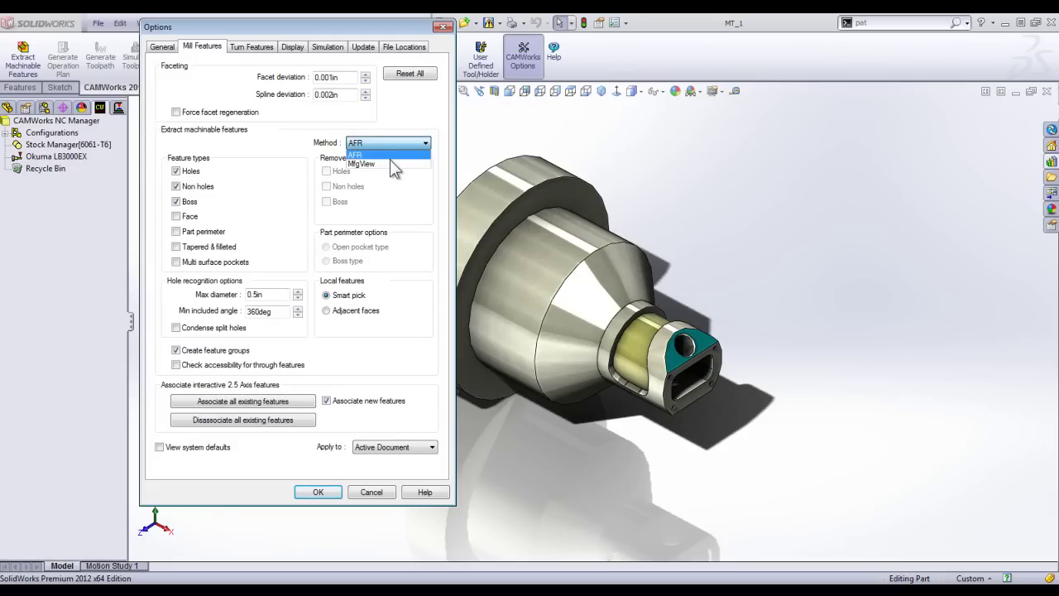
pyautogui.click(392, 164)
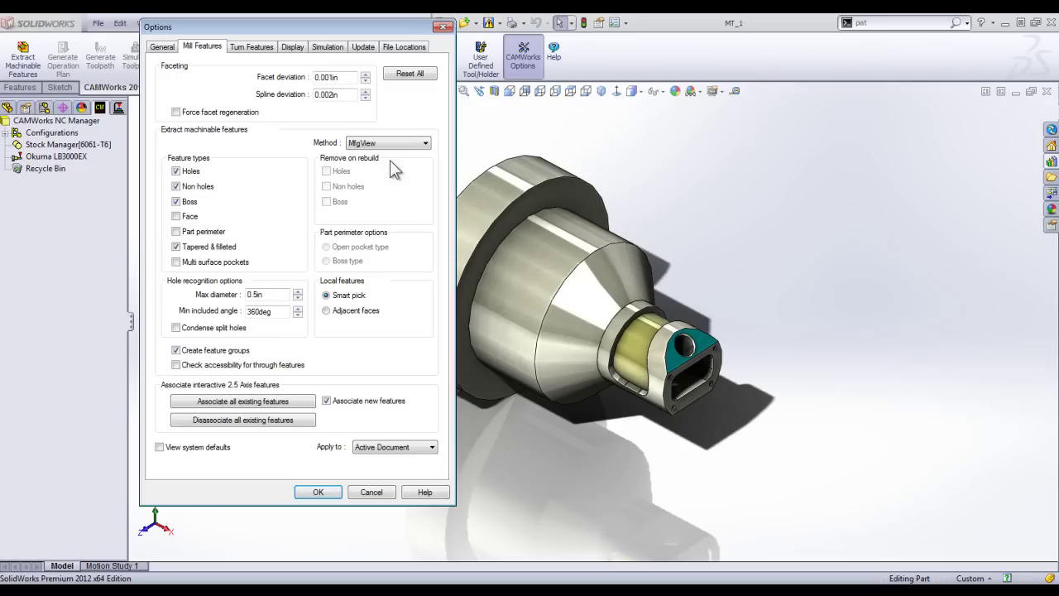
pyautogui.click(425, 143)
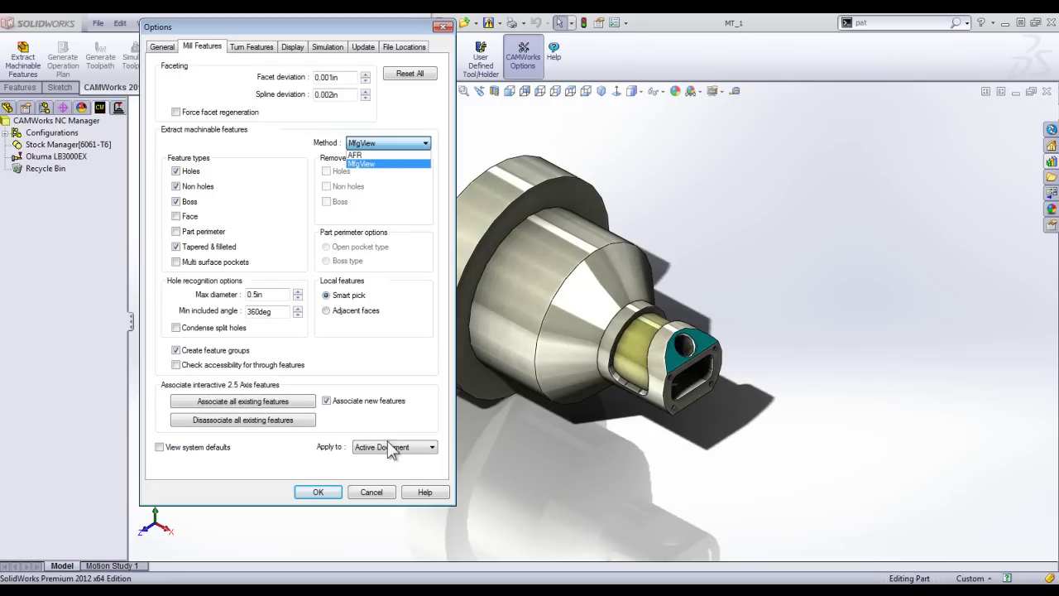
pyautogui.click(384, 496)
pyautogui.click(368, 491)
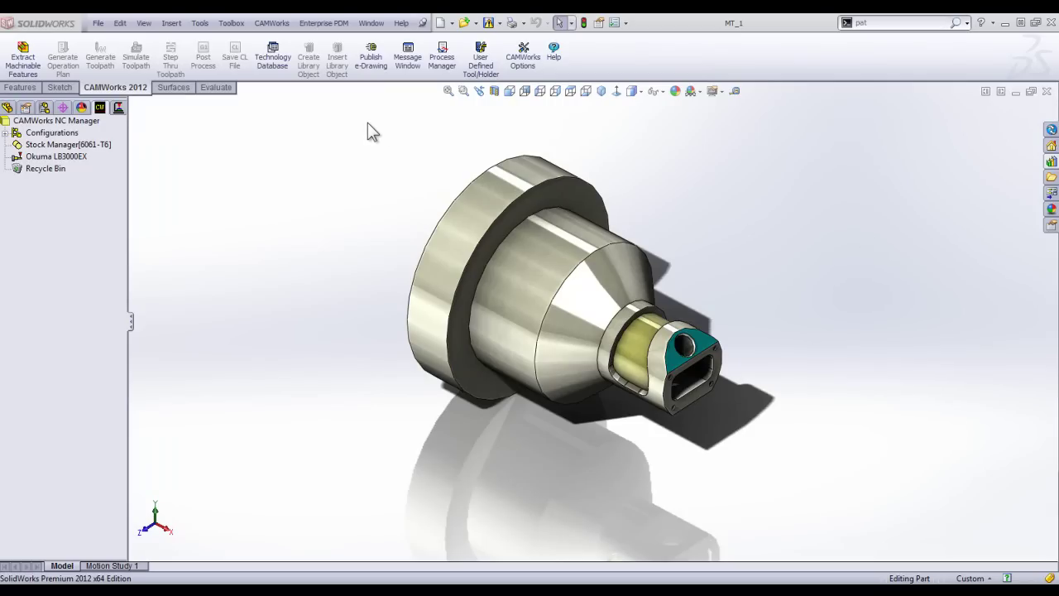
# Open the list of SolidWorks add-ins.
pyautogui.click(627, 23)
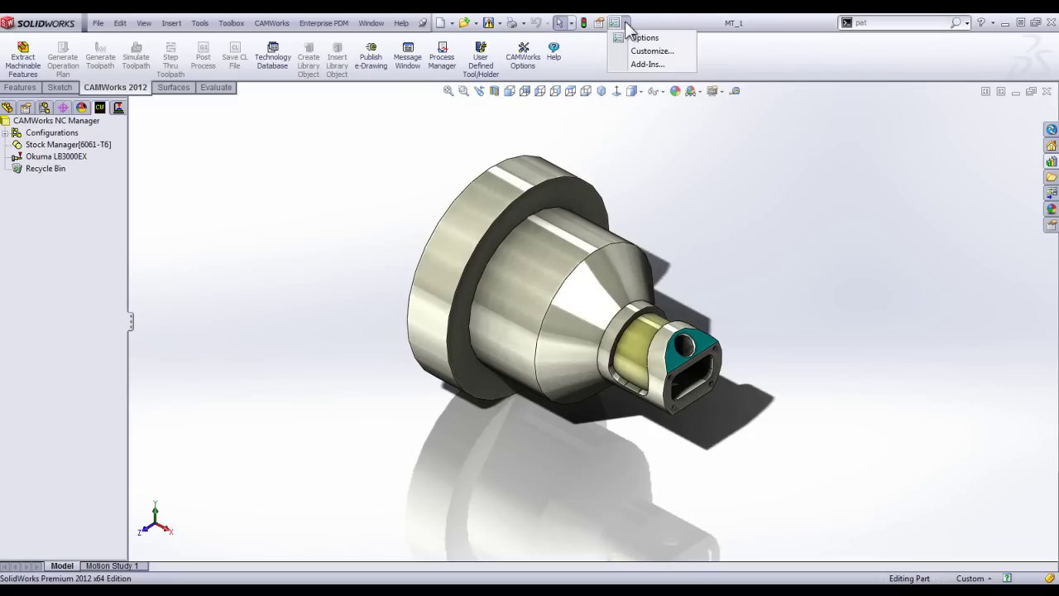
pyautogui.click(638, 65)
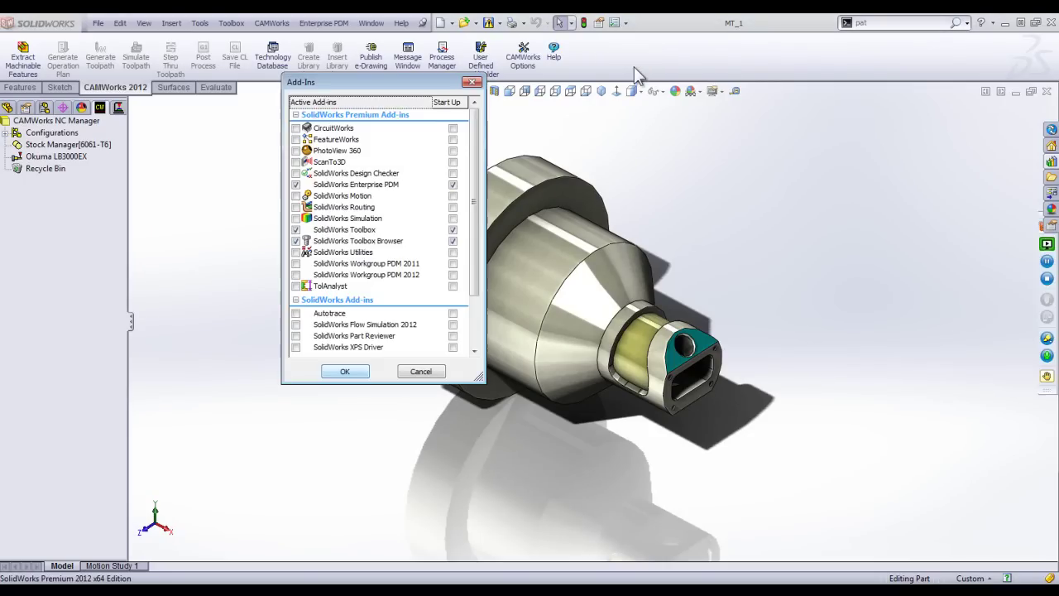
# Close the add-ins list and open SolidWorks Machining Costing to examine its template, material and stock settings for the part.
pyautogui.moveTo(360, 149)
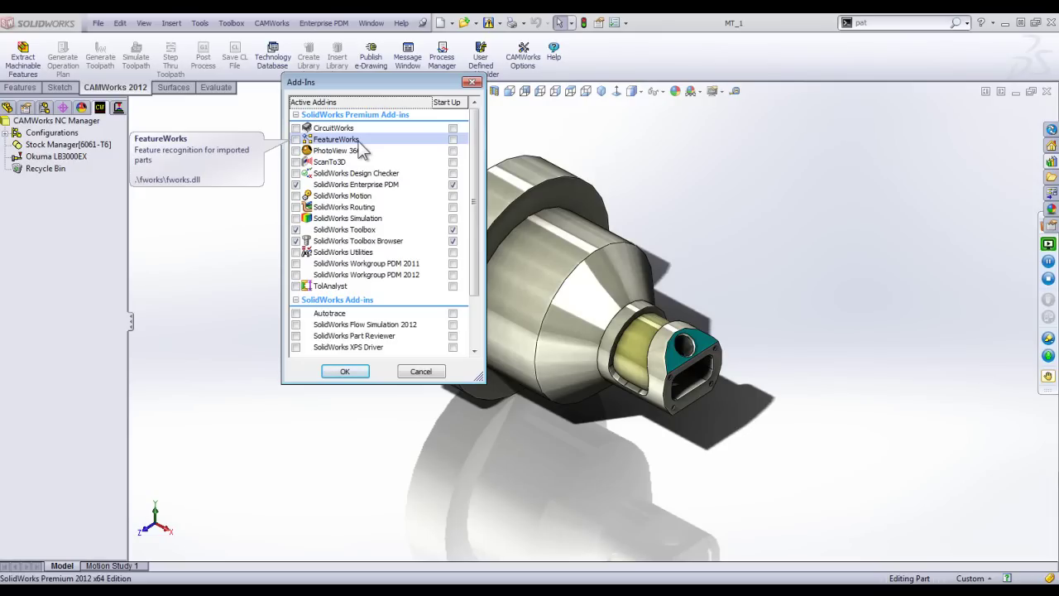
pyautogui.click(347, 373)
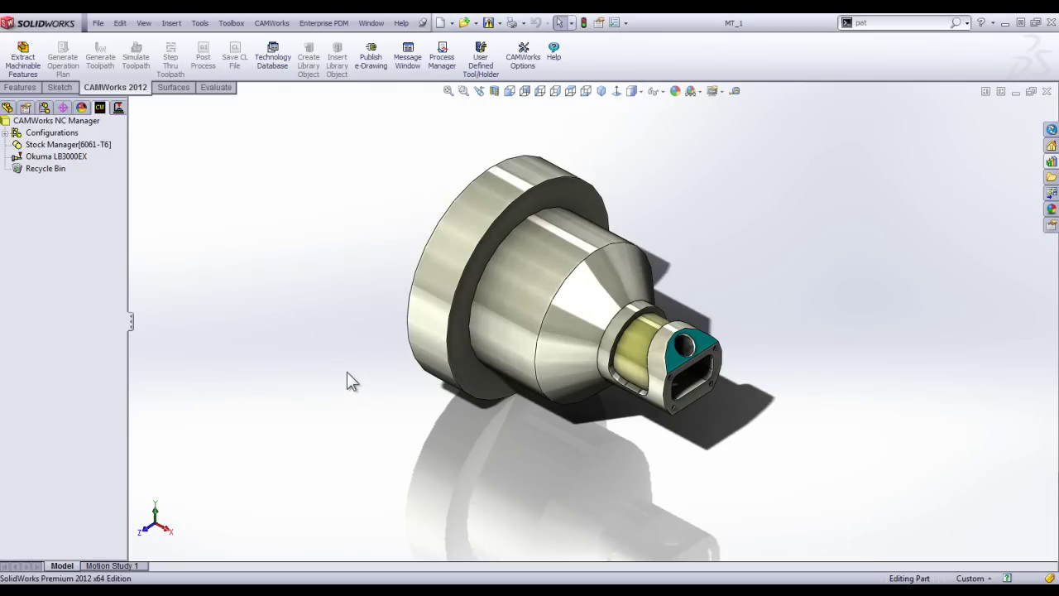
pyautogui.click(214, 88)
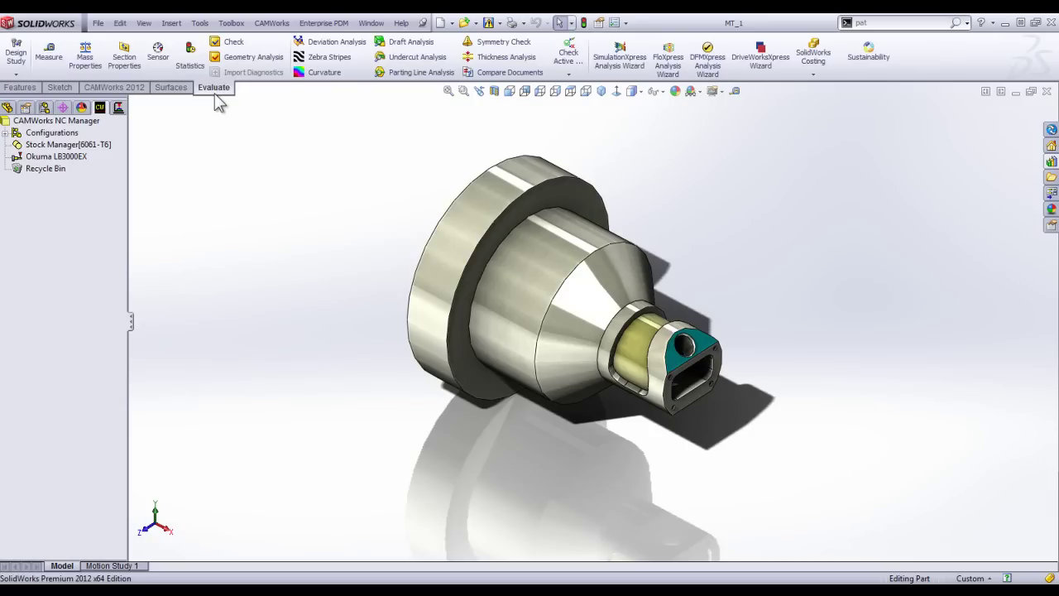
pyautogui.click(813, 67)
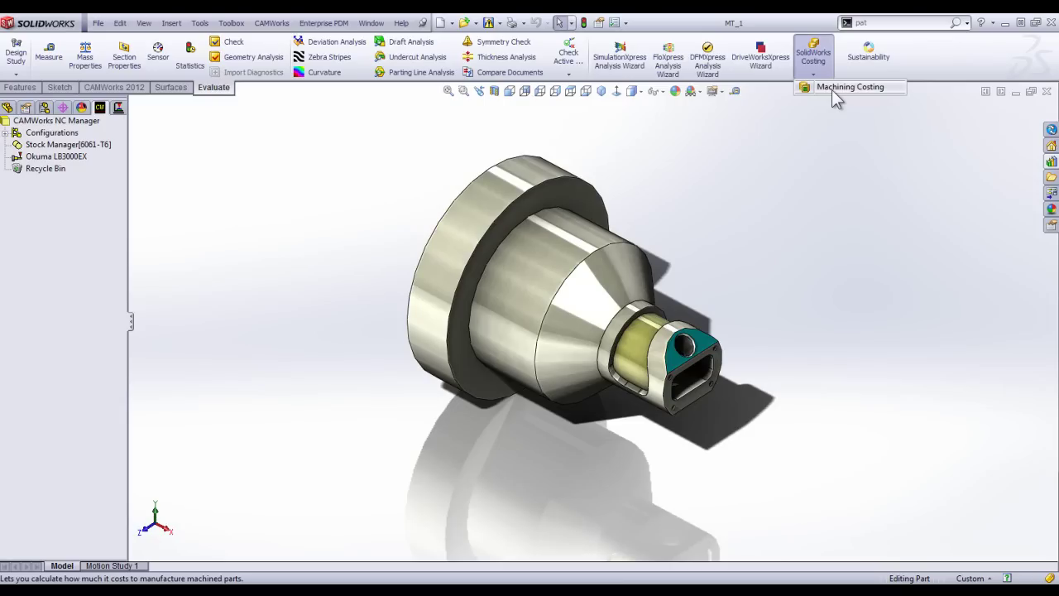
pyautogui.click(831, 89)
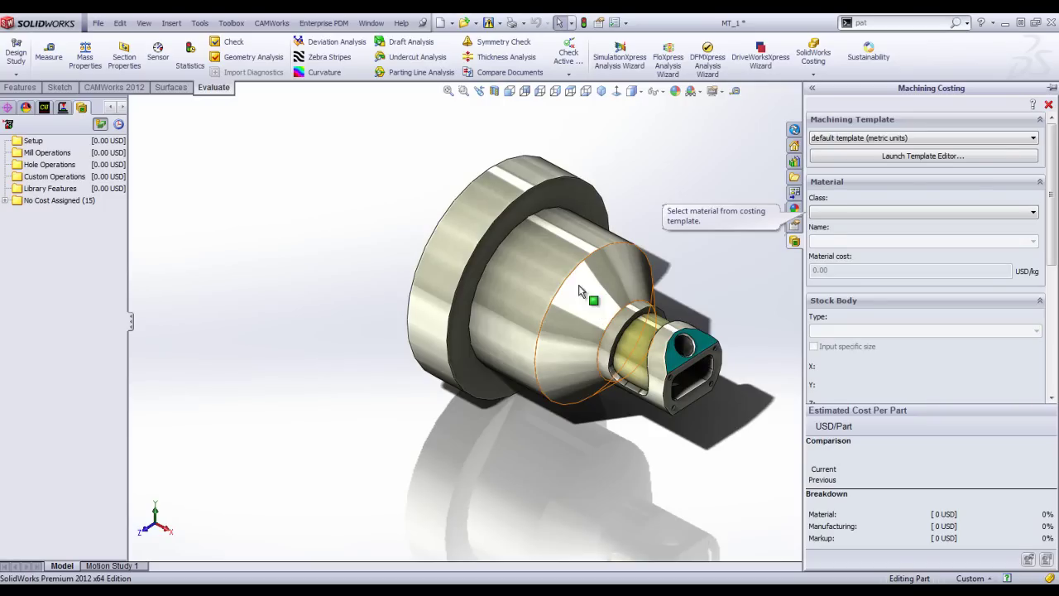
pyautogui.click(1048, 105)
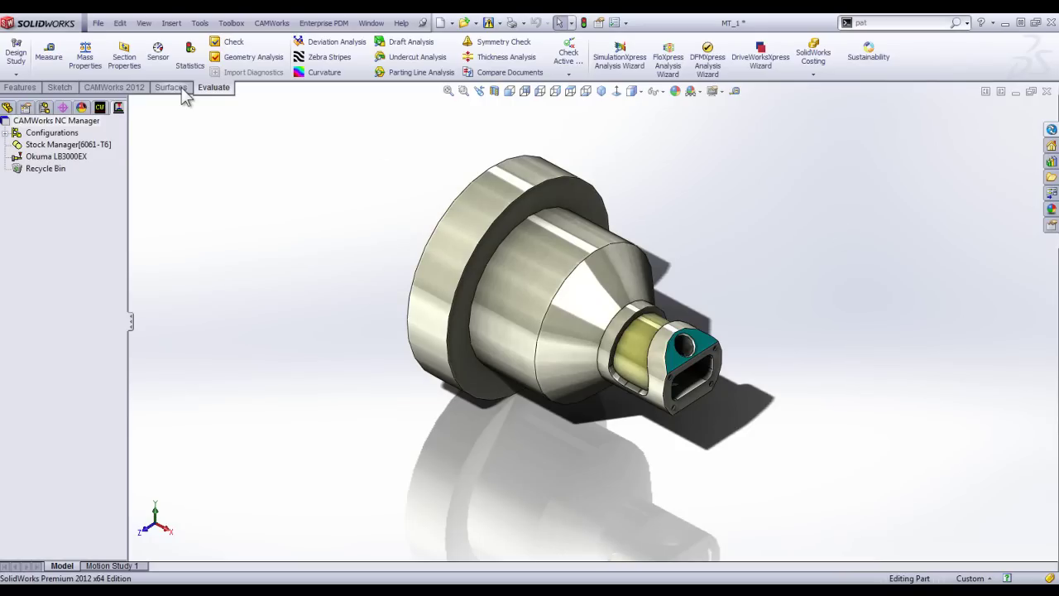
# Examine the method and feature types for extracting machinable mill features in the CAMWorks options, and cancel out.
pyautogui.click(114, 86)
pyautogui.click(523, 56)
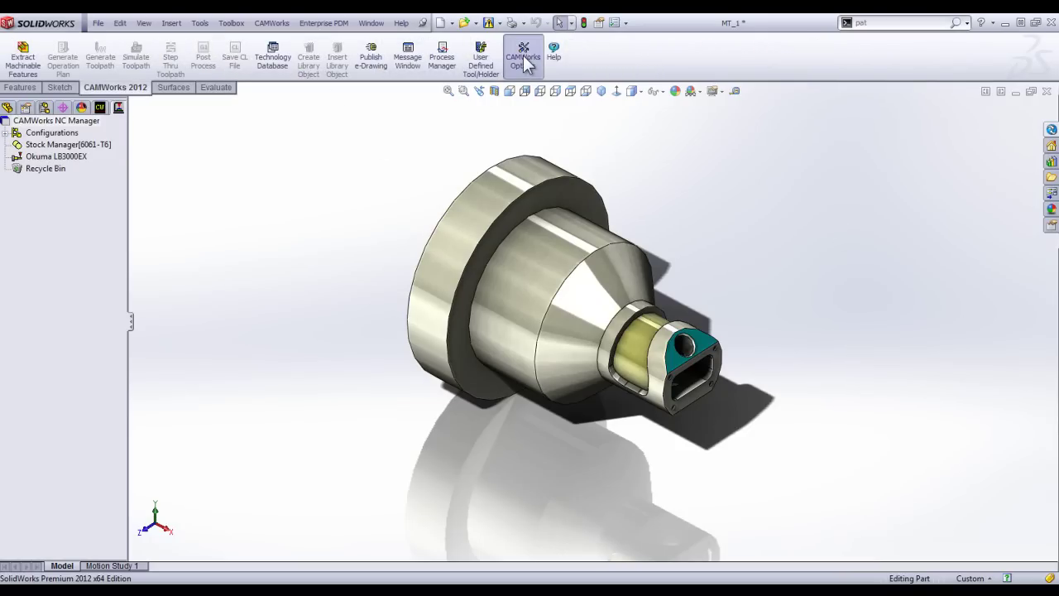
pyautogui.click(215, 48)
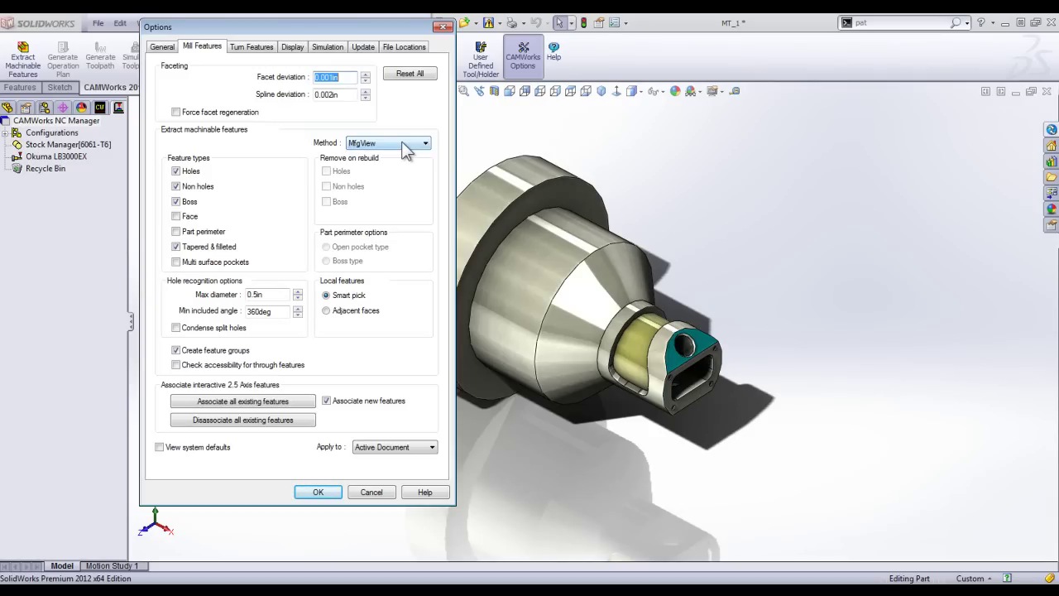
pyautogui.click(371, 492)
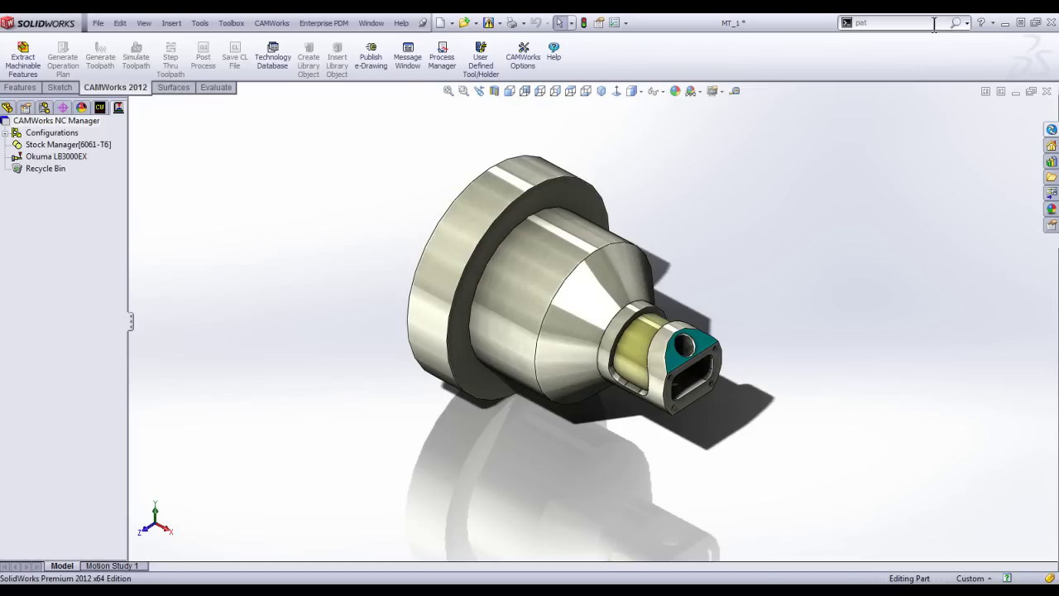
# Close the turned part without saving it and create a new part from a part template.
pyautogui.click(1045, 91)
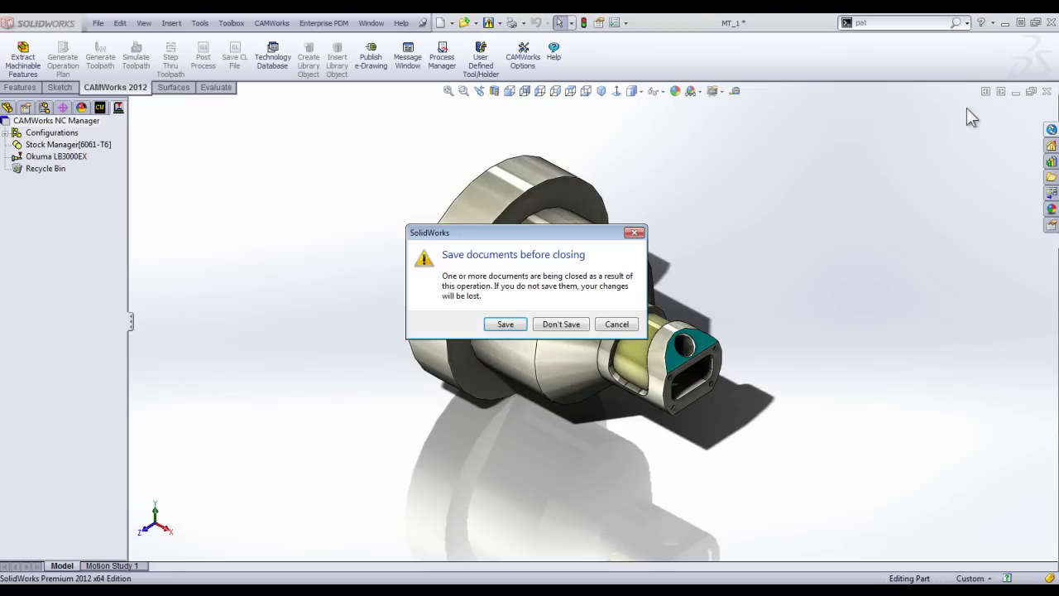
pyautogui.click(551, 324)
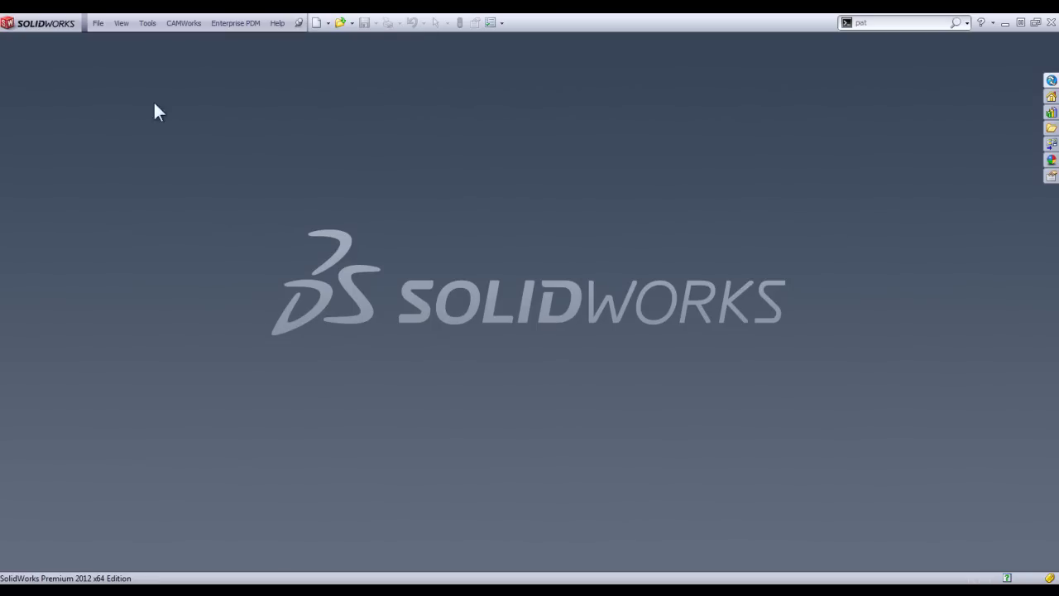
pyautogui.click(317, 22)
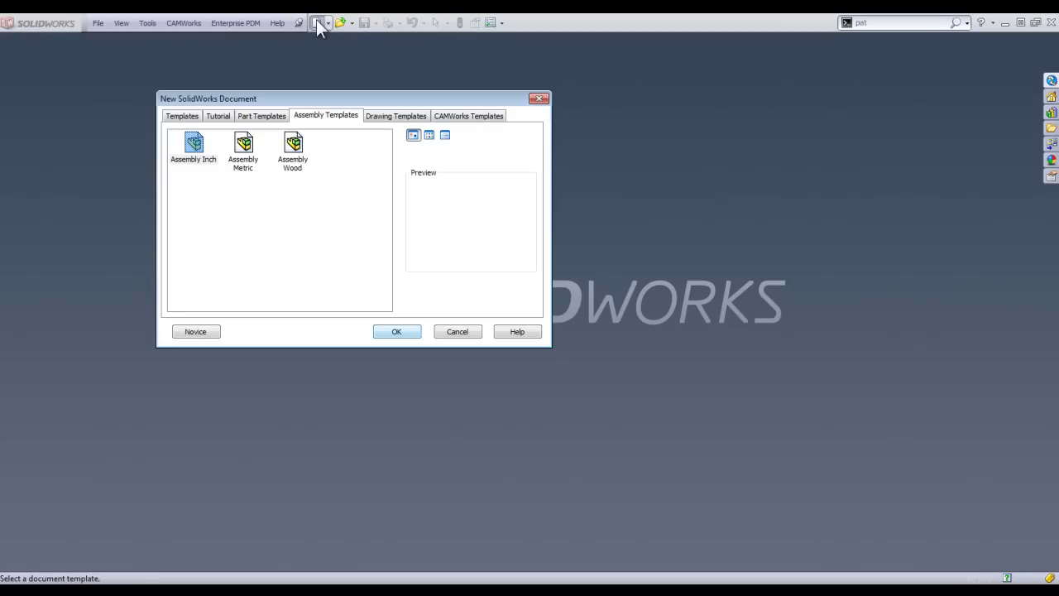
pyautogui.click(263, 117)
pyautogui.doubleClick(249, 159)
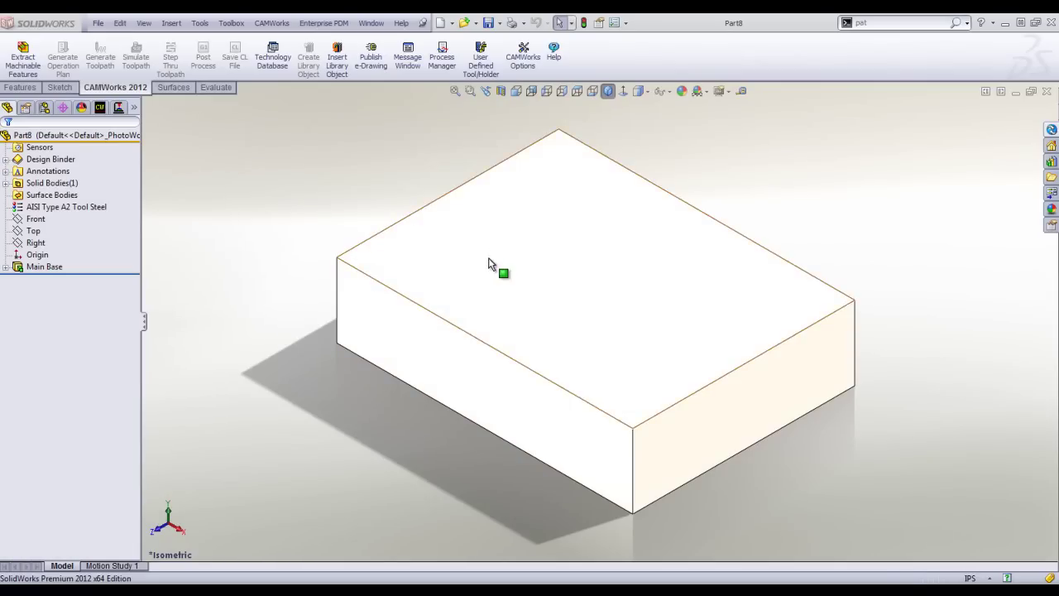
# Sketch a corner rectangle about 6.8 by 4.8 in on the block's top face, inset from its edges.
pyautogui.click(493, 253)
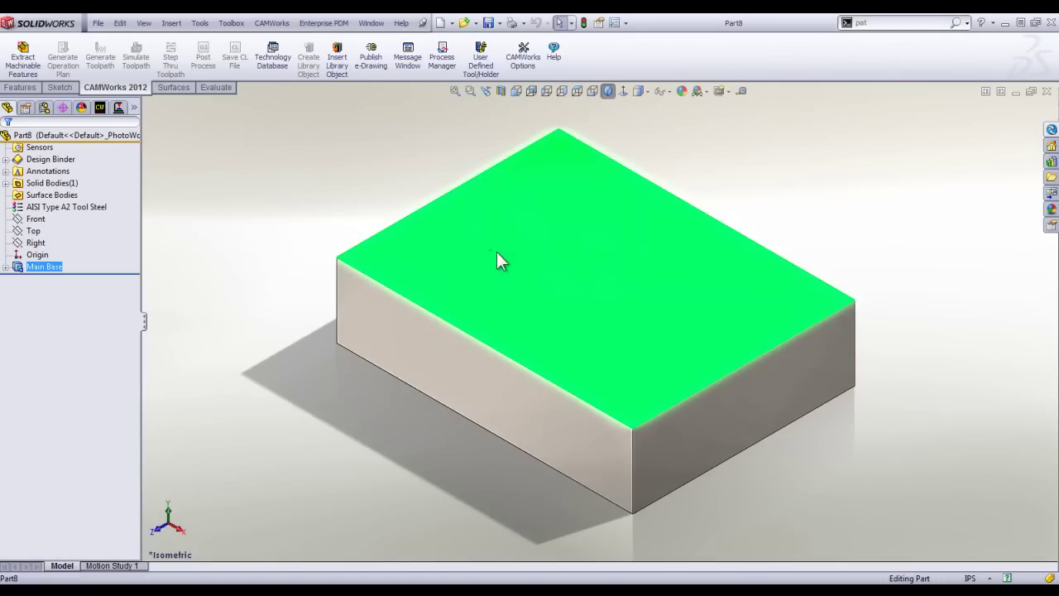
pyautogui.click(541, 211)
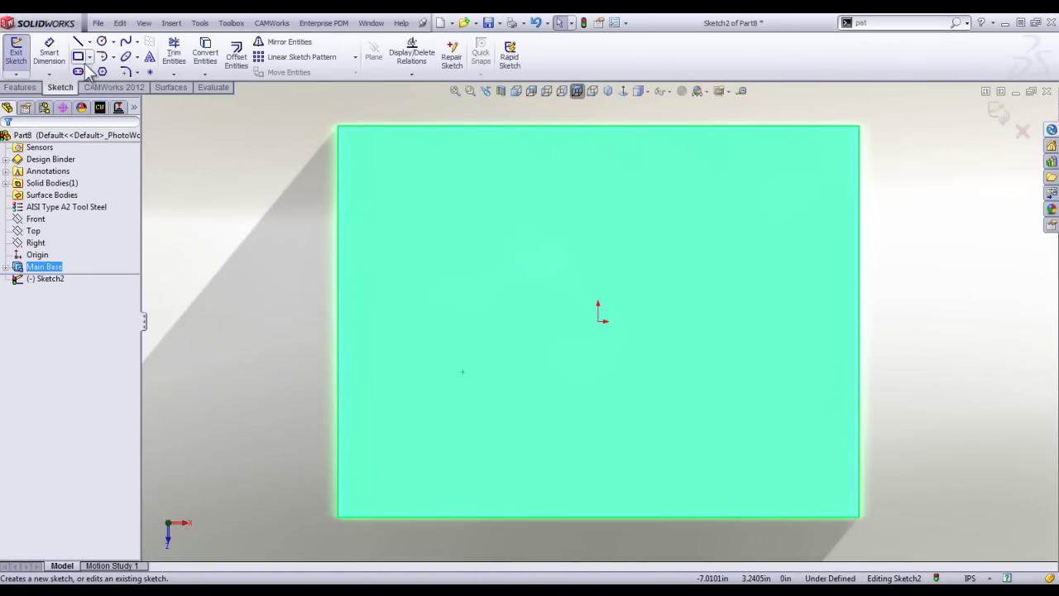
pyautogui.click(78, 57)
pyautogui.click(376, 156)
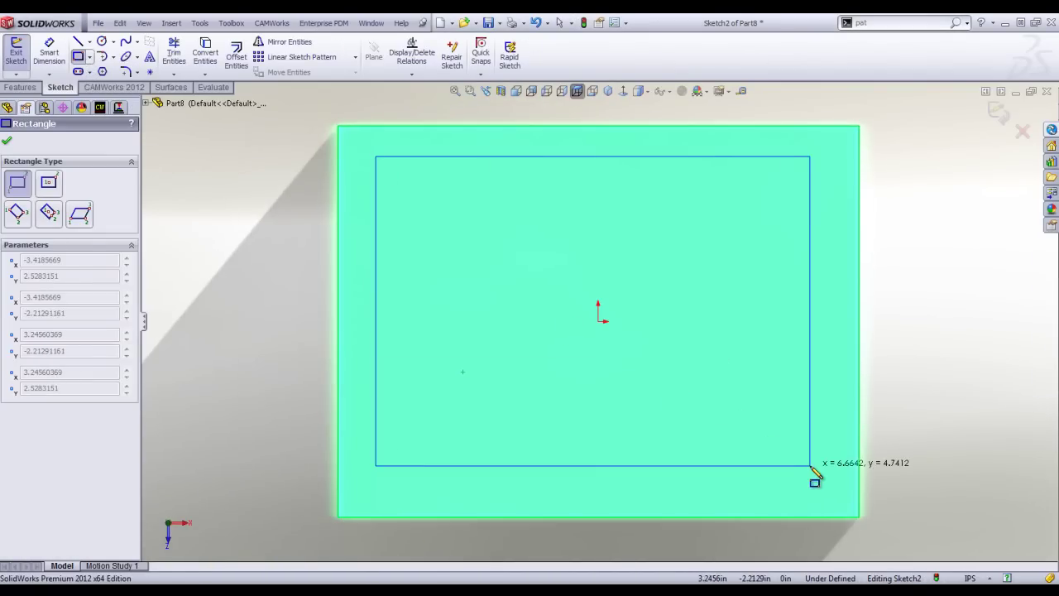
pyautogui.click(821, 467)
# Cut-extrude the large rectangle as a blind pocket 0.3 in deep.
pyautogui.click(19, 87)
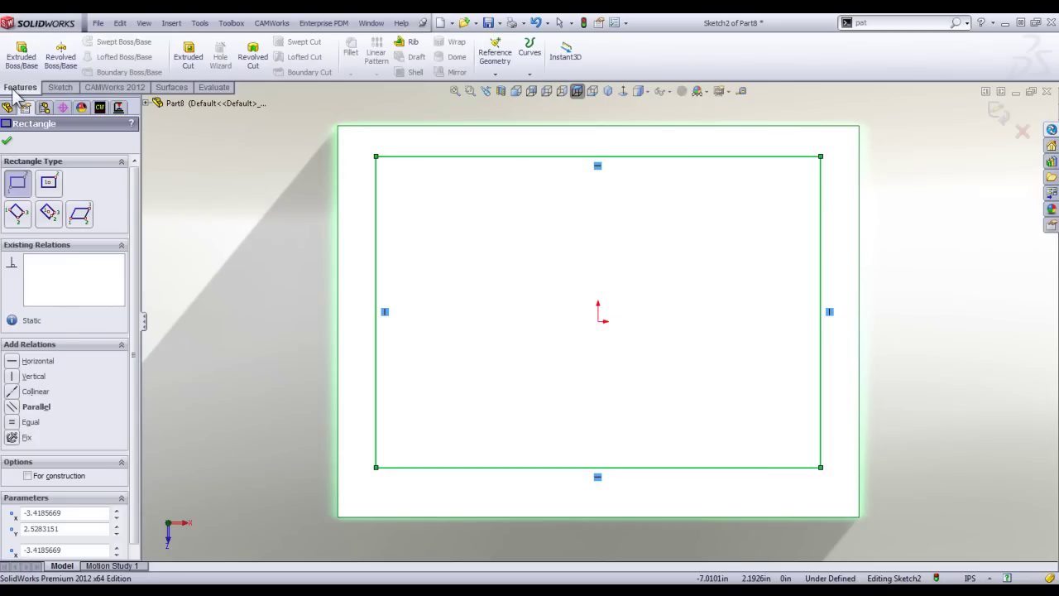
pyautogui.click(188, 58)
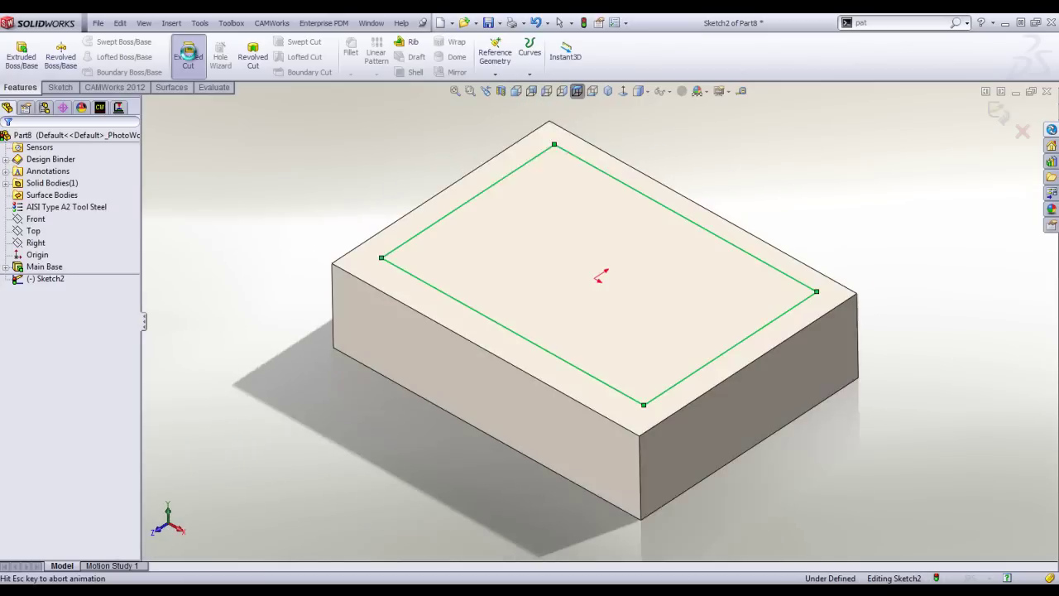
pyautogui.click(128, 260)
pyautogui.click(128, 260)
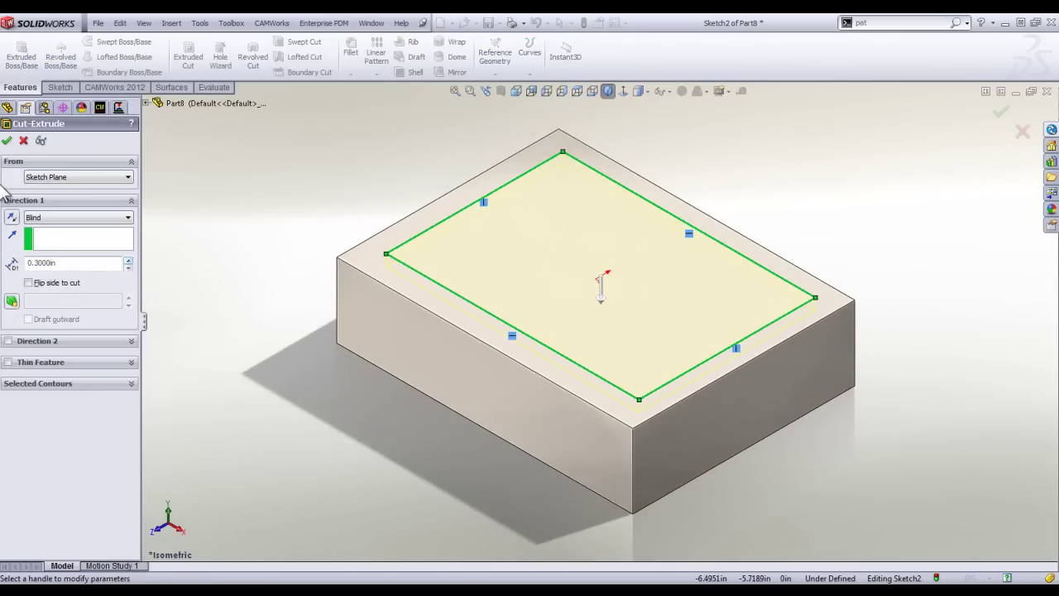
pyautogui.click(6, 141)
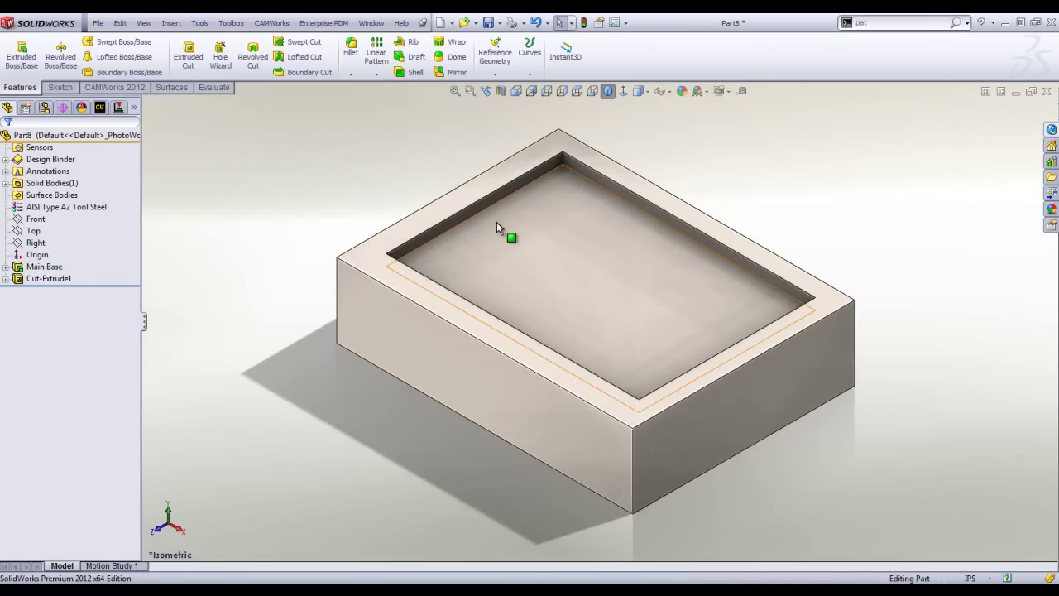
# Sketch a nearly square rectangle about 2.2 by 2.0 in around the origin on the pocket floor.
pyautogui.click(538, 253)
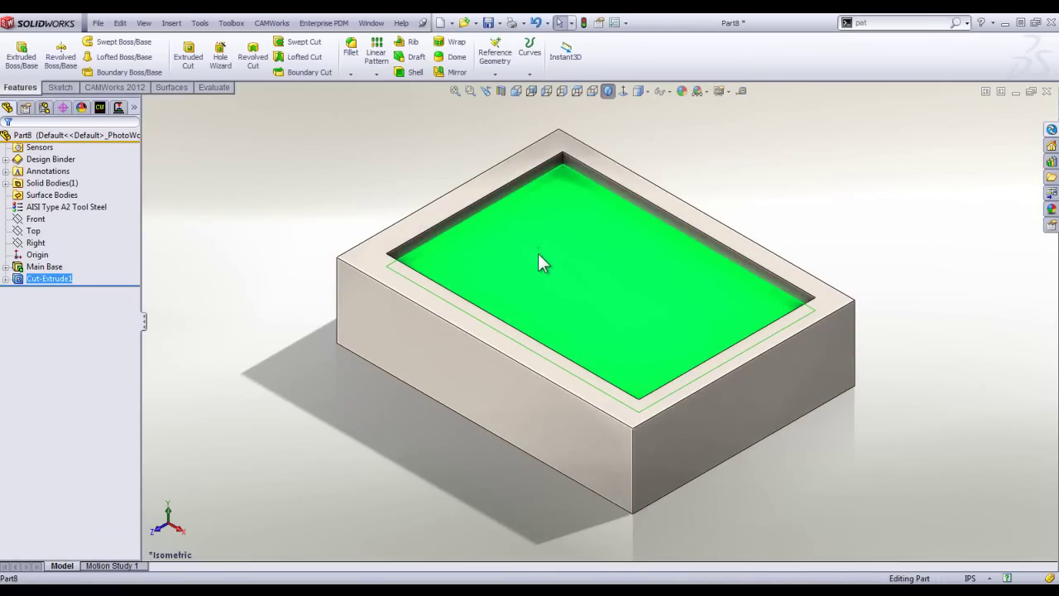
pyautogui.click(591, 211)
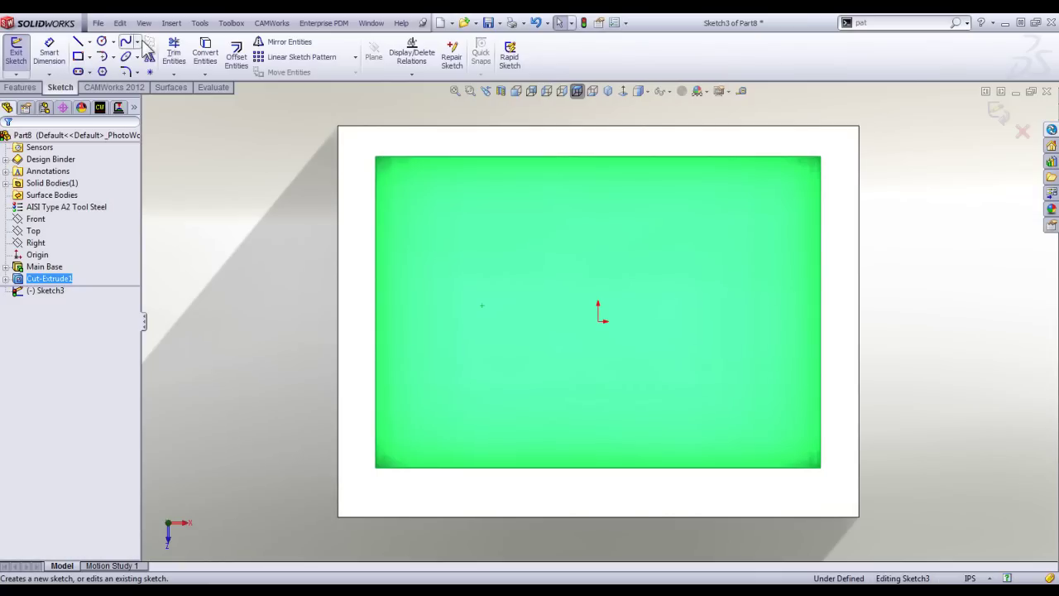
pyautogui.click(78, 58)
pyautogui.click(527, 247)
pyautogui.click(668, 378)
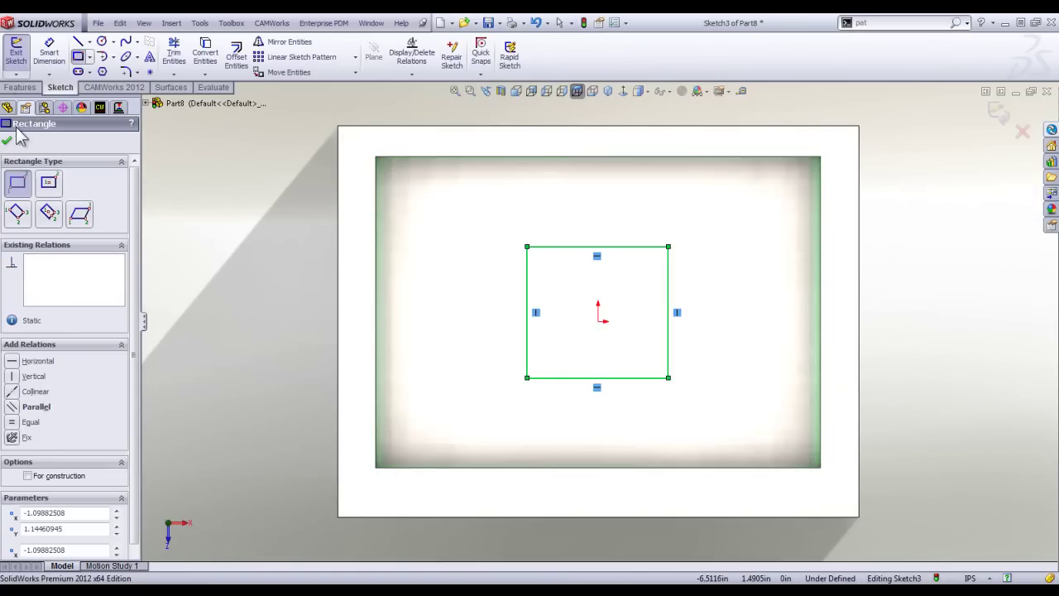
# Cut-extrude the small central rectangle into the pocket floor with a blind depth of 1.3 in.
pyautogui.click(20, 87)
pyautogui.click(188, 55)
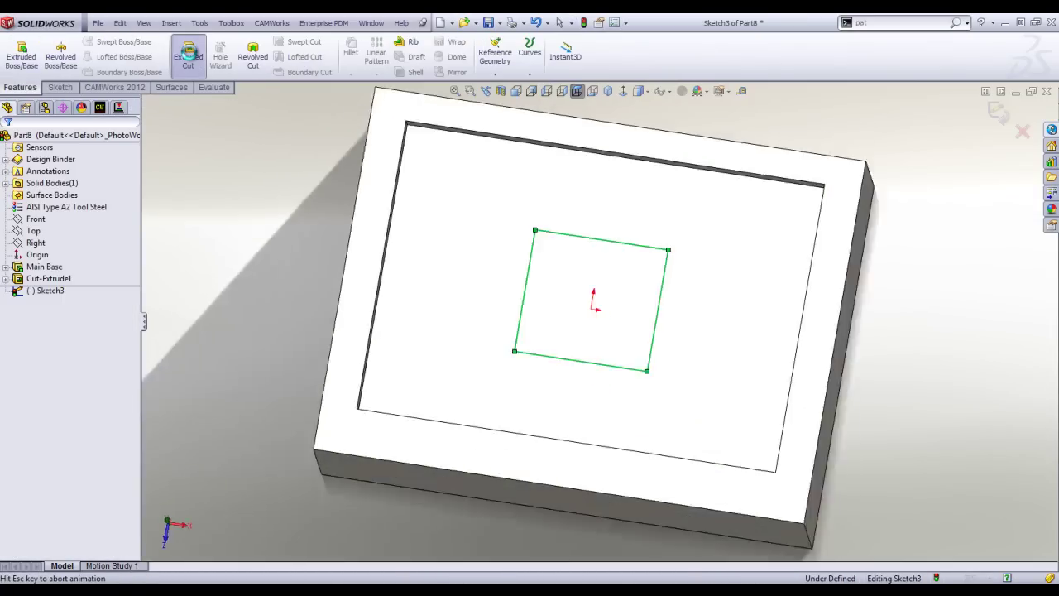
pyautogui.click(128, 261)
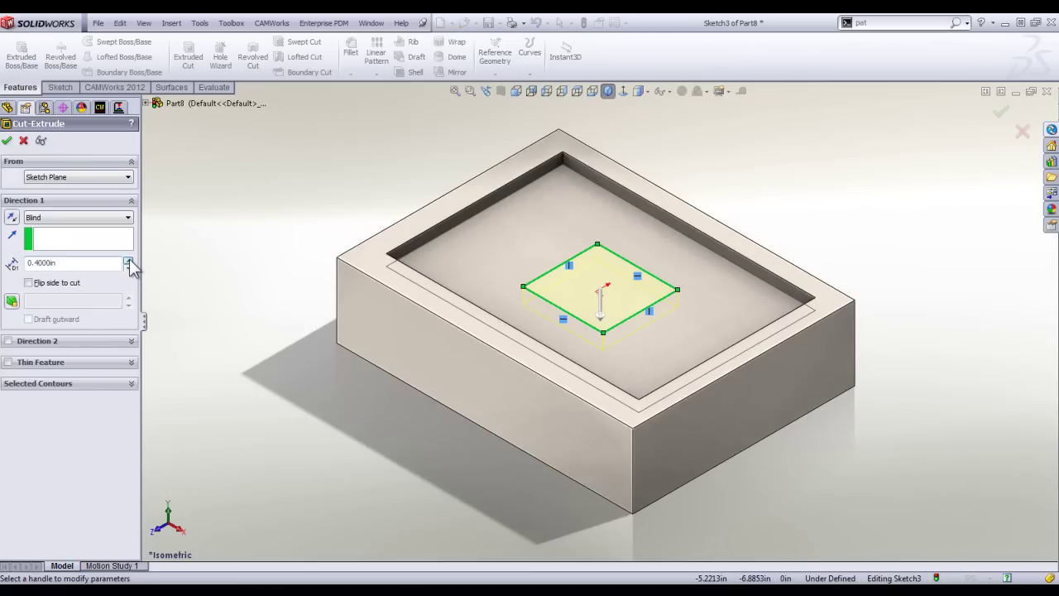
pyautogui.click(128, 261)
pyautogui.click(128, 261)
pyautogui.click(128, 260)
pyautogui.click(128, 260)
pyautogui.click(128, 261)
pyautogui.click(128, 261)
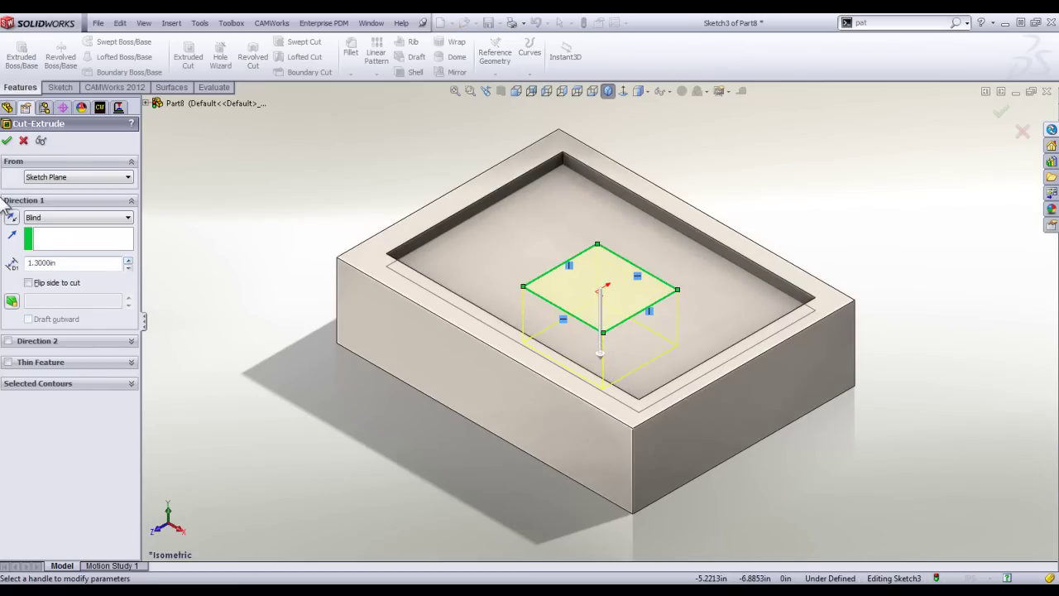
pyautogui.click(7, 141)
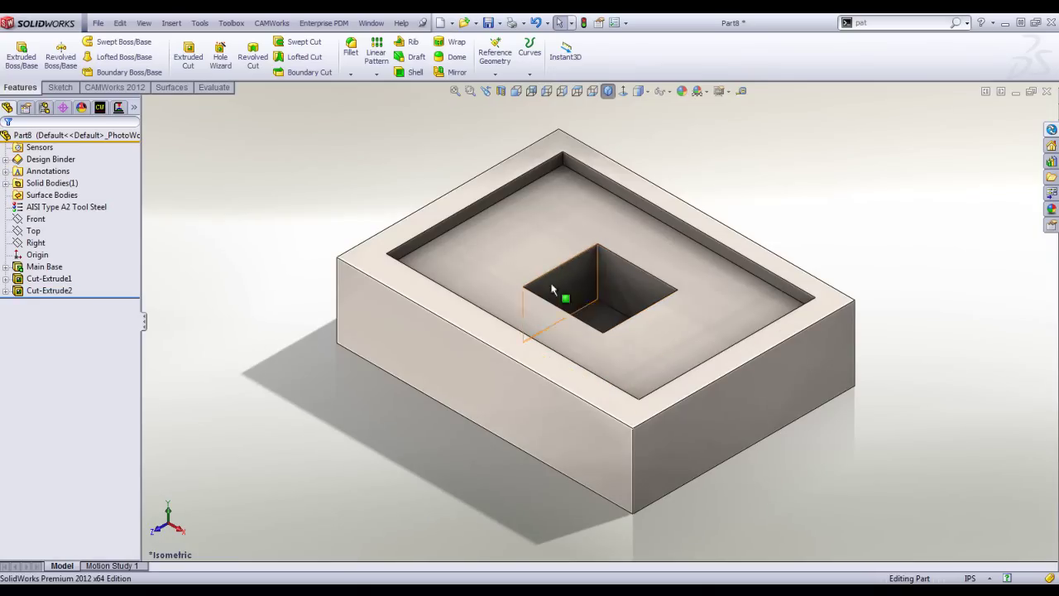
# Sketch a rectangle about 4.3 by 3.2 in around the central pocket on the large pocket's floor.
pyautogui.click(508, 261)
pyautogui.click(559, 227)
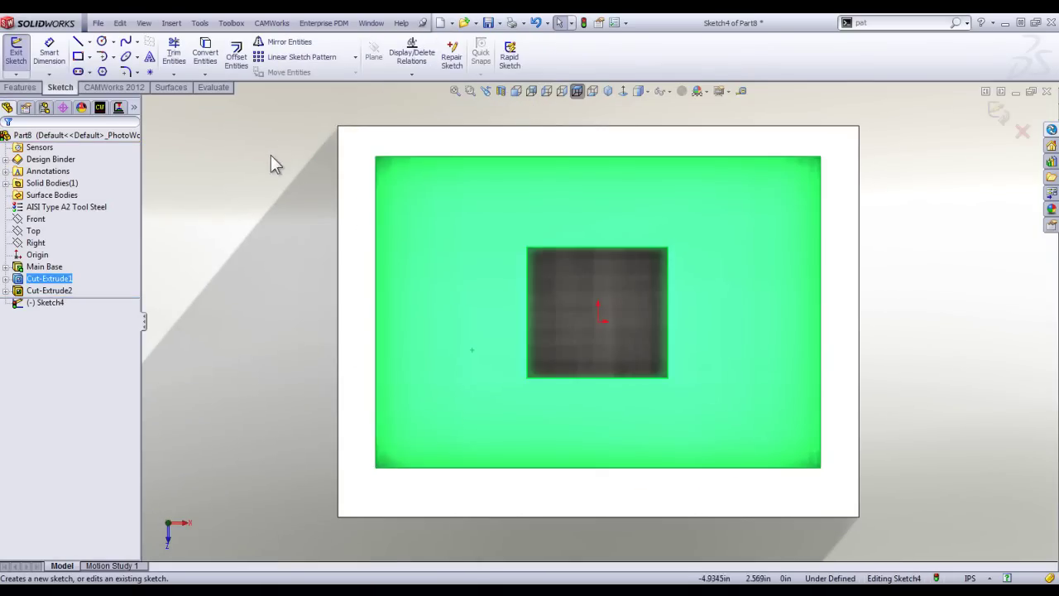
pyautogui.click(77, 56)
pyautogui.click(462, 210)
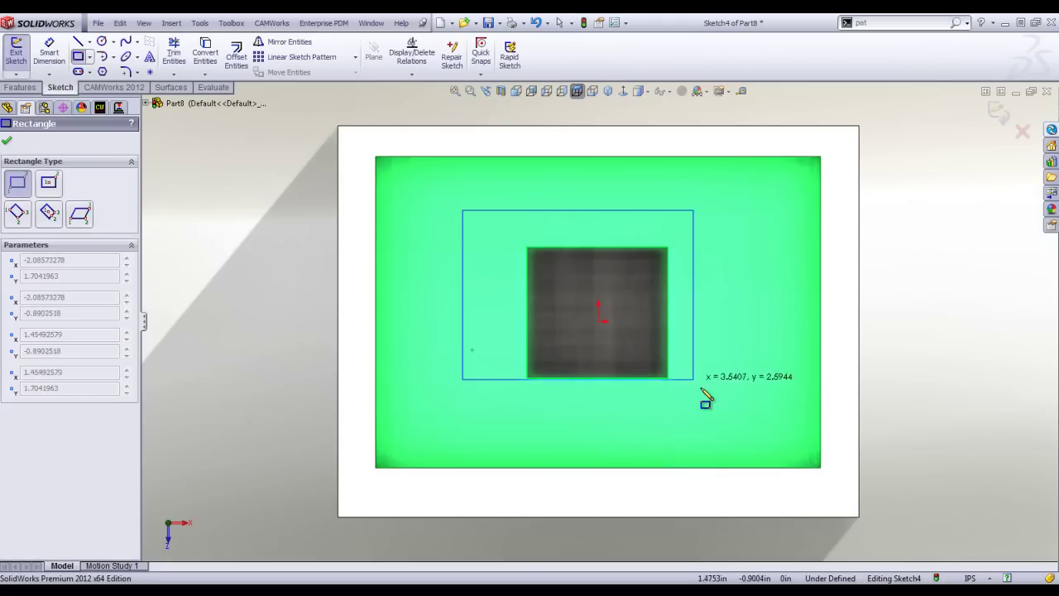
pyautogui.click(745, 417)
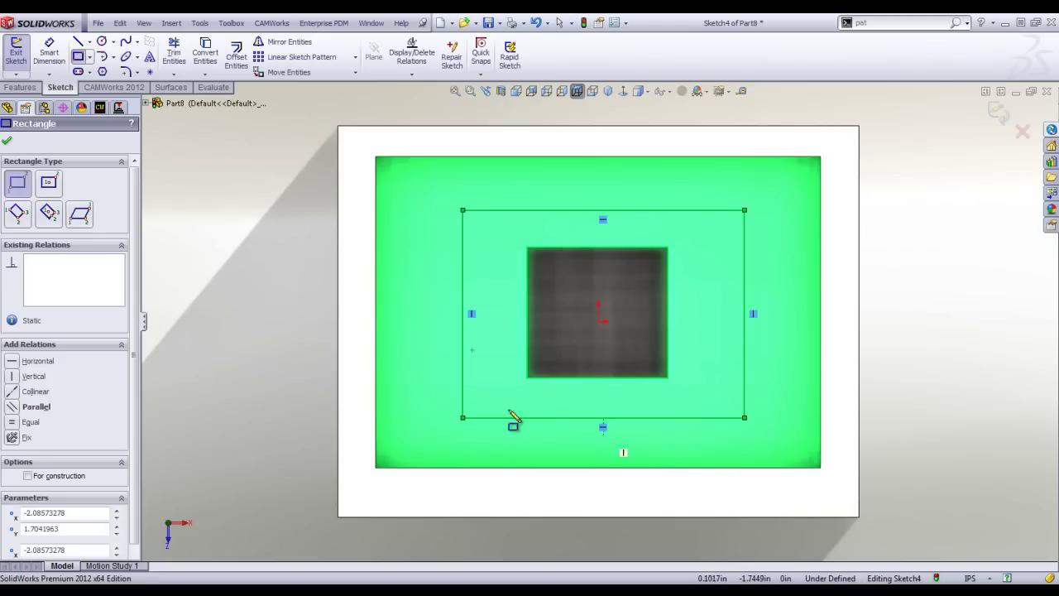
# Cut-extrude the rectangle around the central pocket with a blind depth of 0.5 in to form a middle step.
pyautogui.click(21, 89)
pyautogui.click(187, 57)
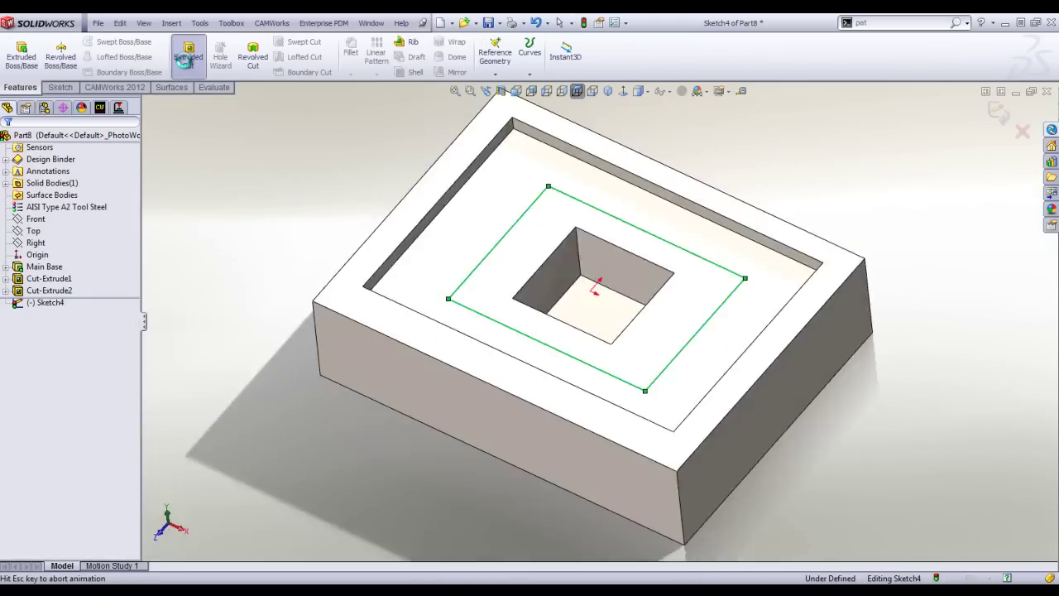
pyautogui.click(129, 260)
pyautogui.click(128, 260)
pyautogui.click(128, 260)
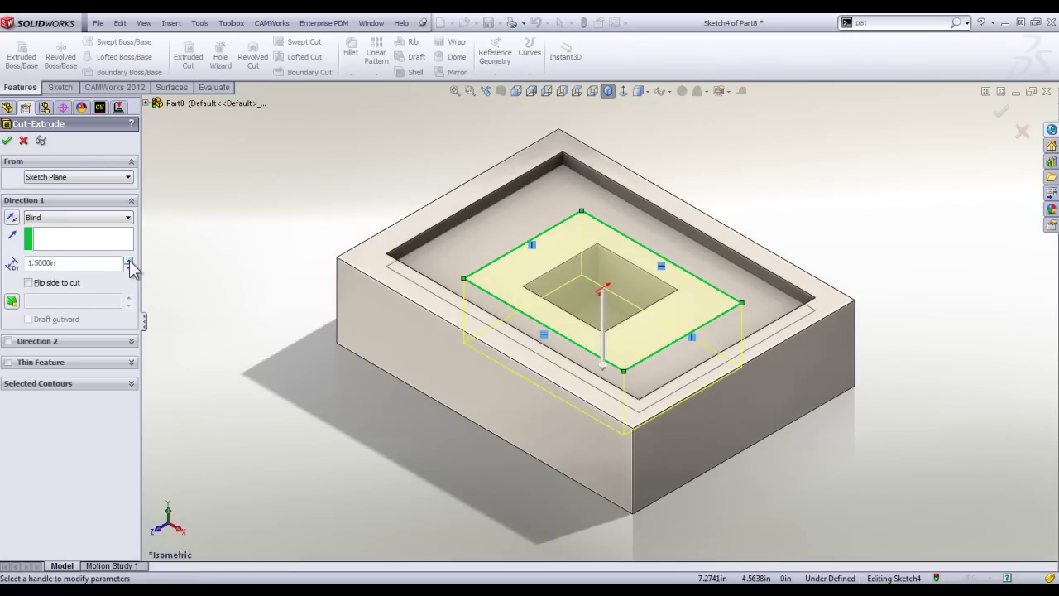
pyautogui.click(128, 268)
pyautogui.click(128, 267)
pyautogui.click(128, 267)
pyautogui.click(128, 267)
pyautogui.click(128, 268)
pyautogui.click(129, 268)
pyautogui.click(128, 267)
pyautogui.click(128, 267)
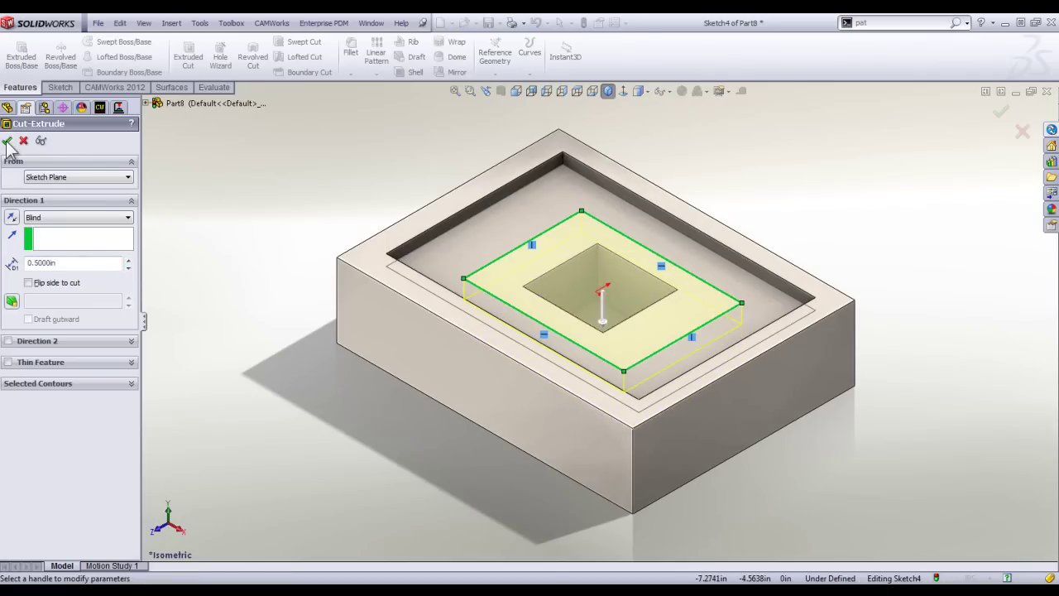
pyautogui.click(6, 141)
pyautogui.click(495, 241)
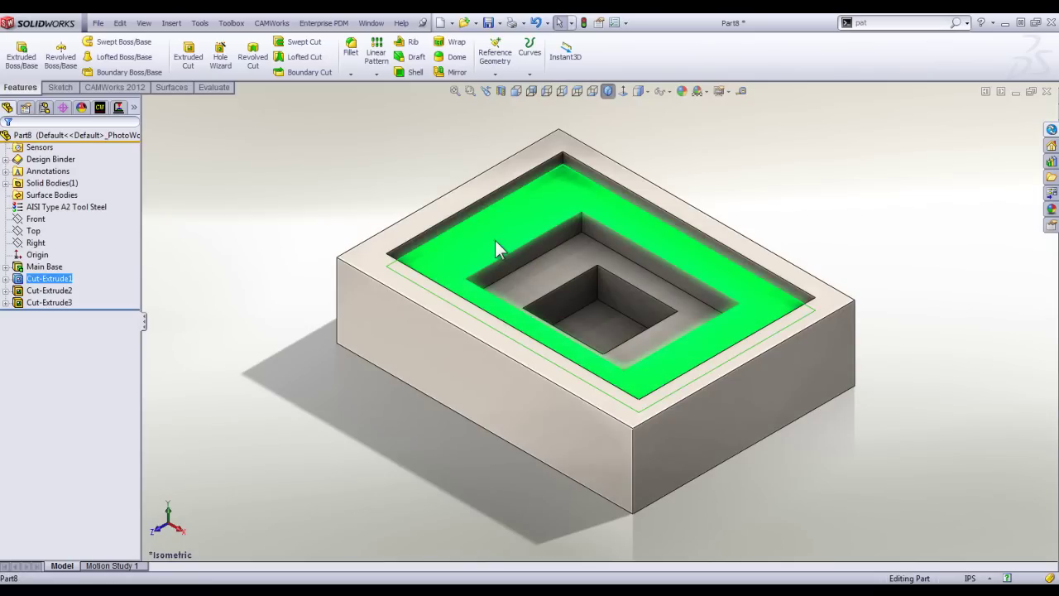
pyautogui.click(585, 328)
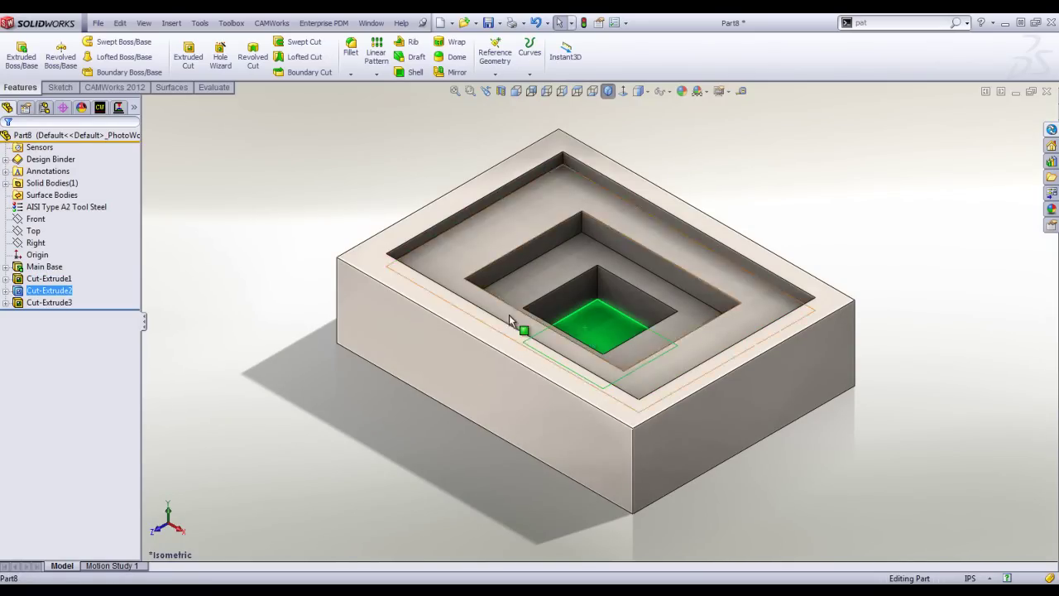
# Extract the machinable features of the stepped-pocket block with CAMWorks.
pyautogui.click(518, 282)
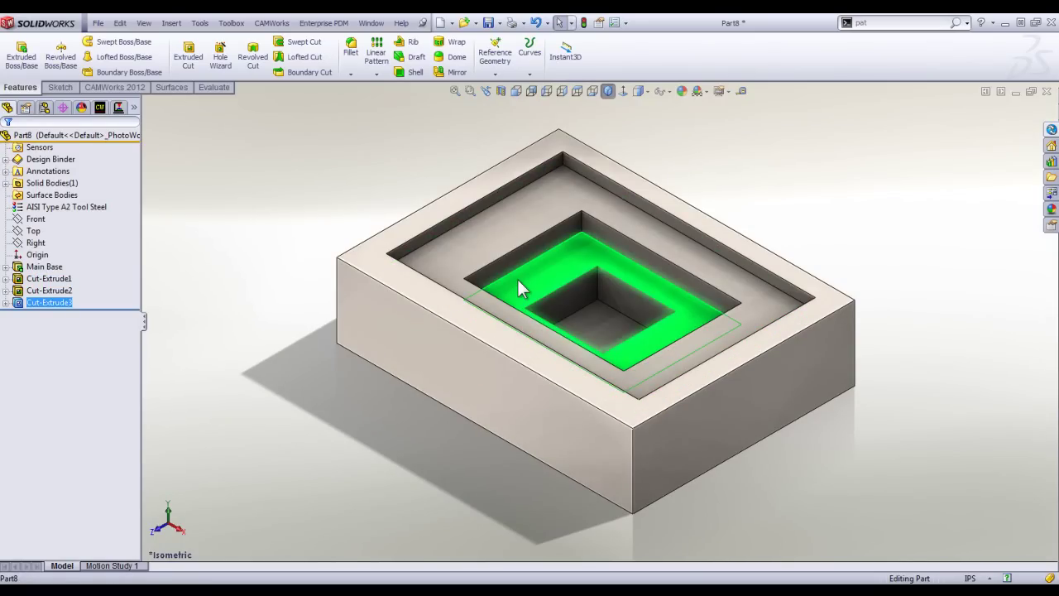
pyautogui.click(222, 240)
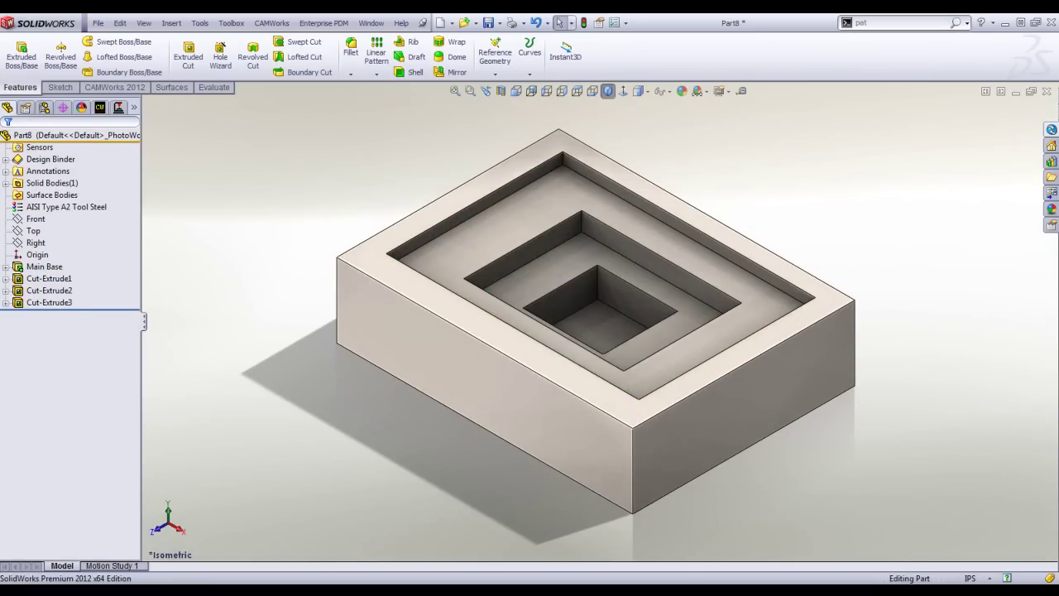
pyautogui.click(100, 108)
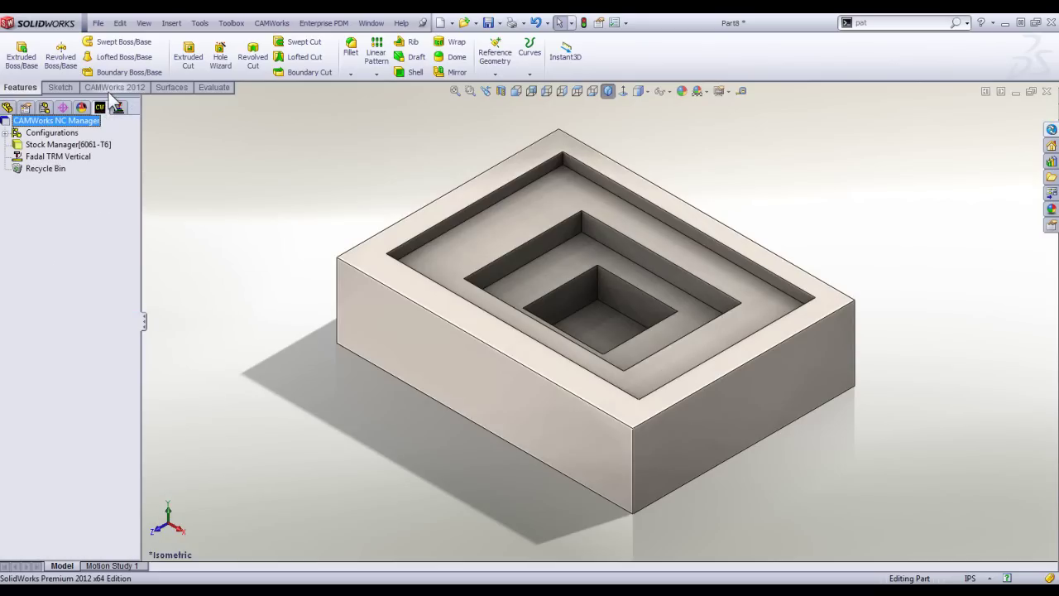
pyautogui.click(115, 86)
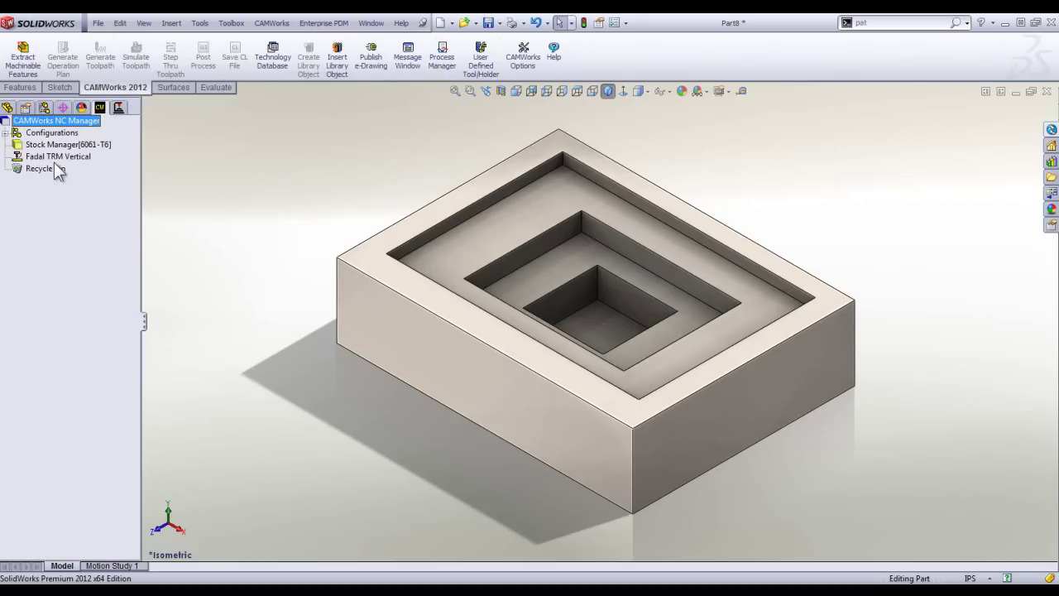
pyautogui.click(18, 64)
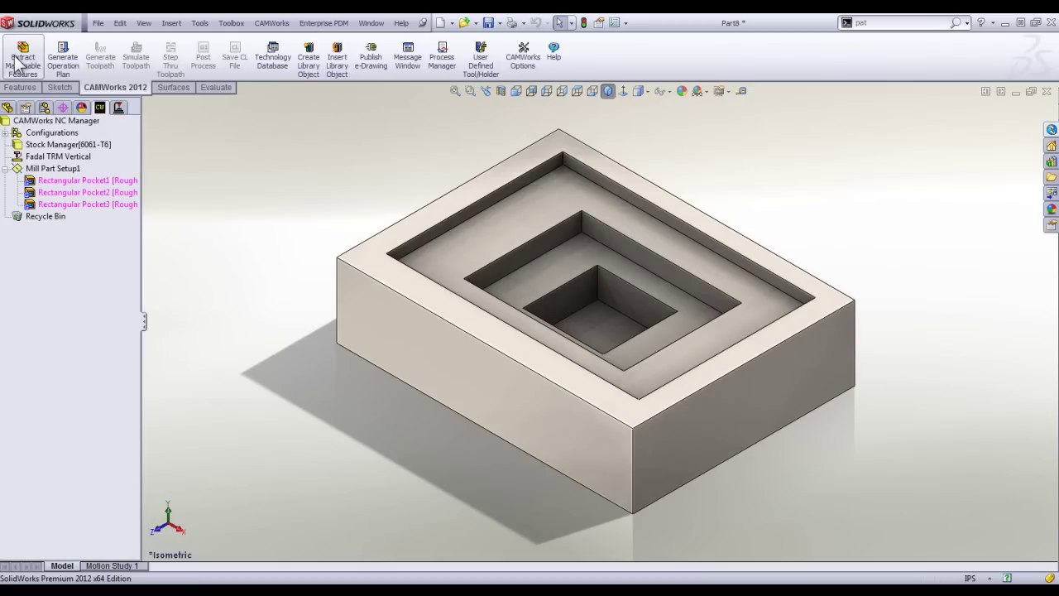
# Inspect each of the three extracted rectangular pockets and generate the operation plan for Mill Part Setup1.
pyautogui.click(58, 183)
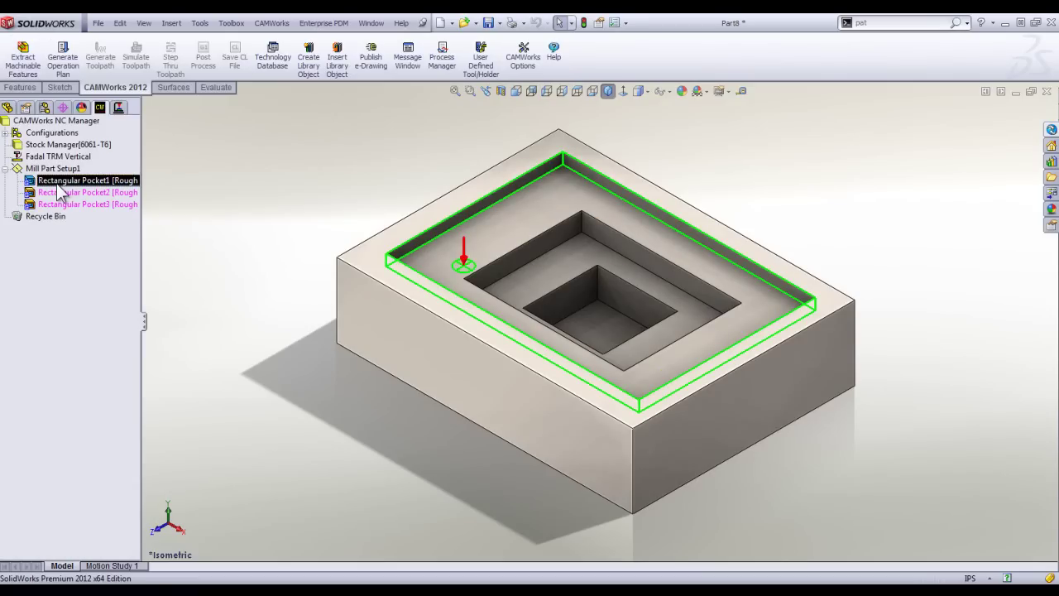
pyautogui.click(60, 194)
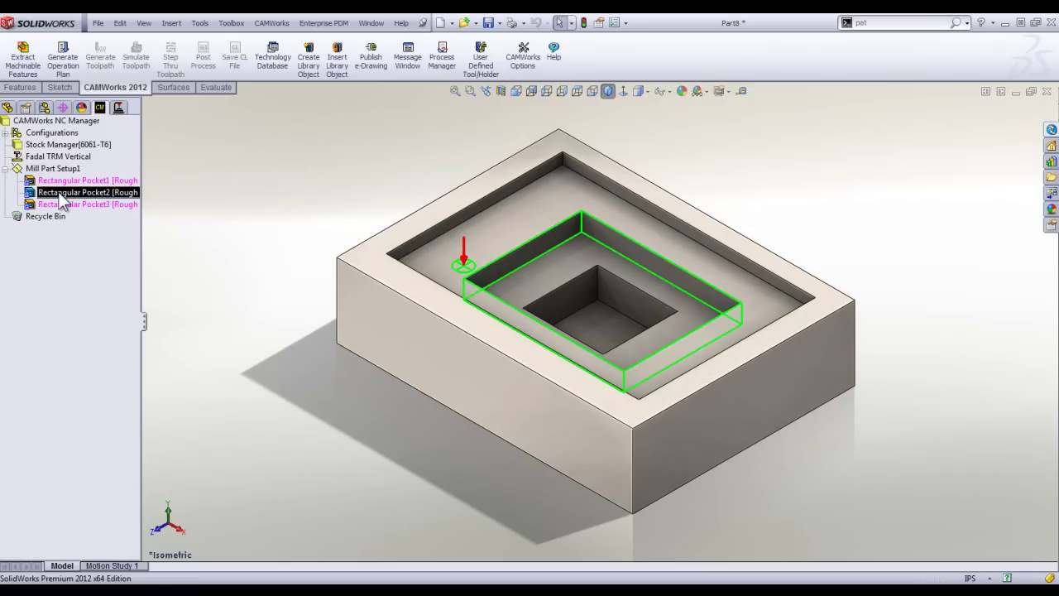
pyautogui.click(63, 205)
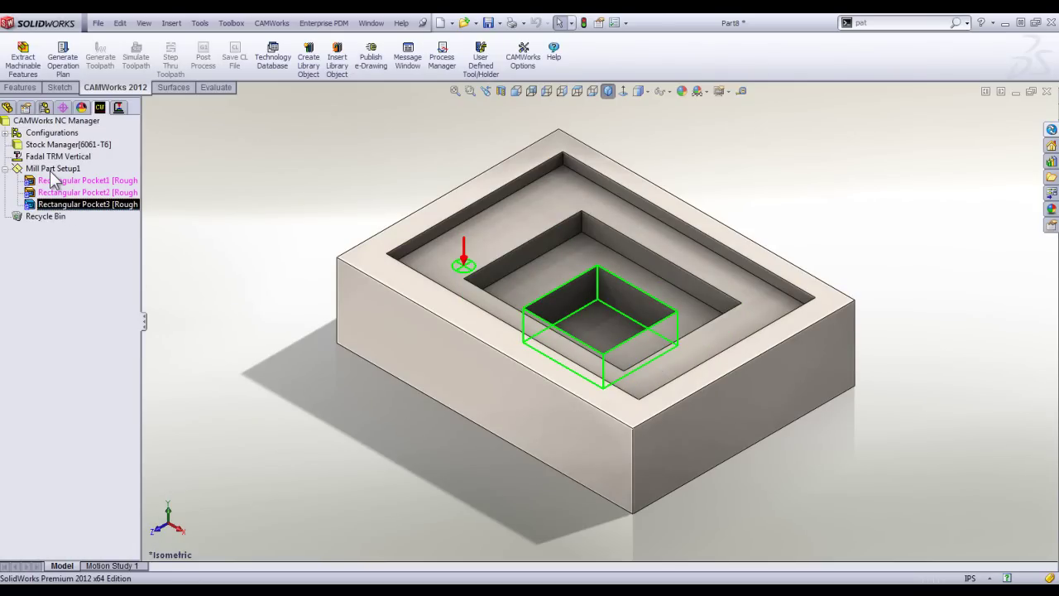
pyautogui.rightClick(50, 170)
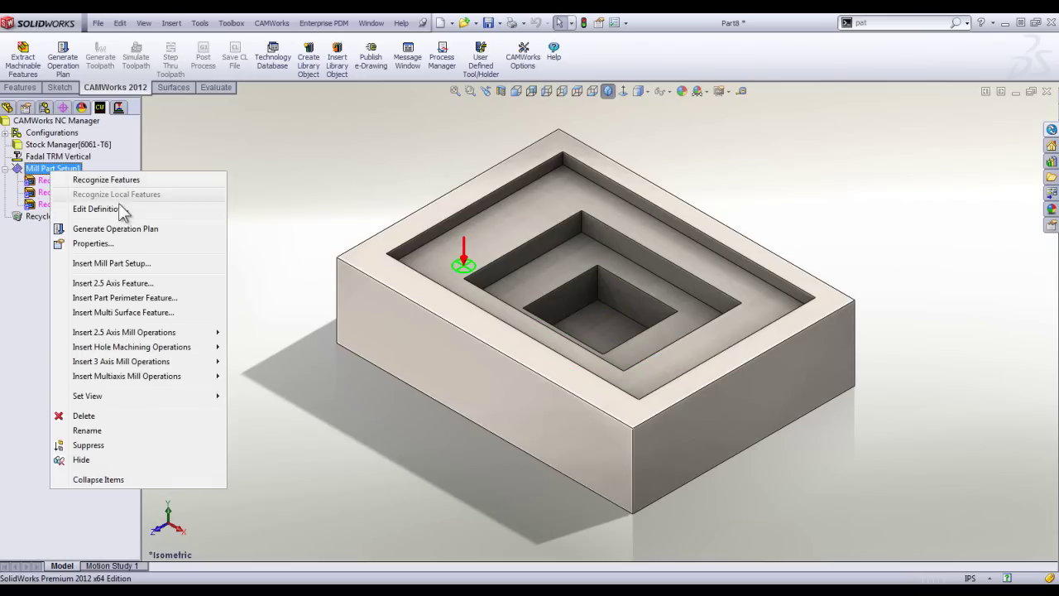
pyautogui.click(117, 230)
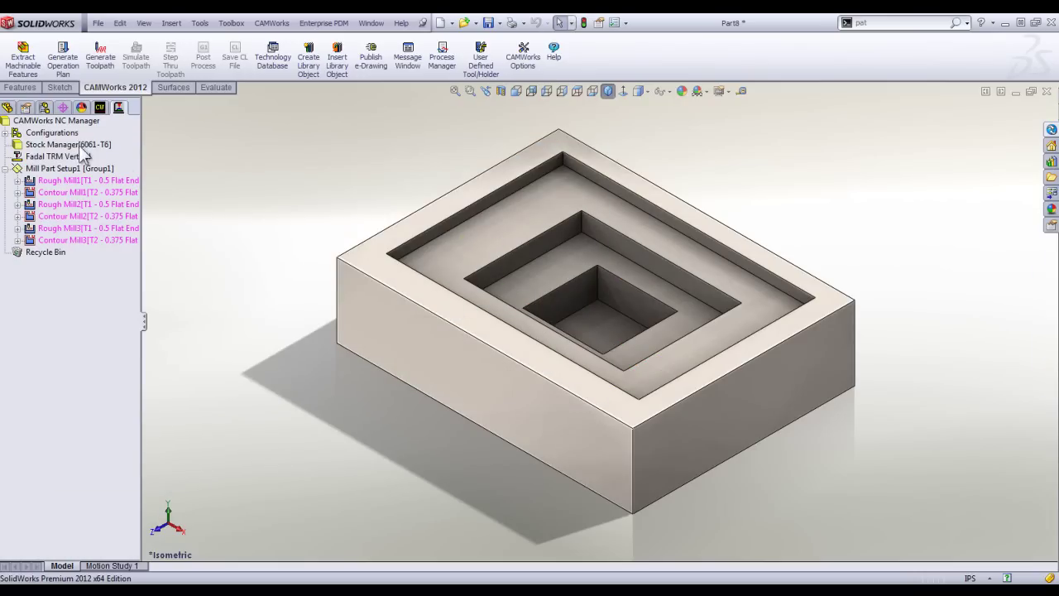
# Compare the extracted rectangular pocket features with the rough and contour mill operations planned for them.
pyautogui.click(100, 107)
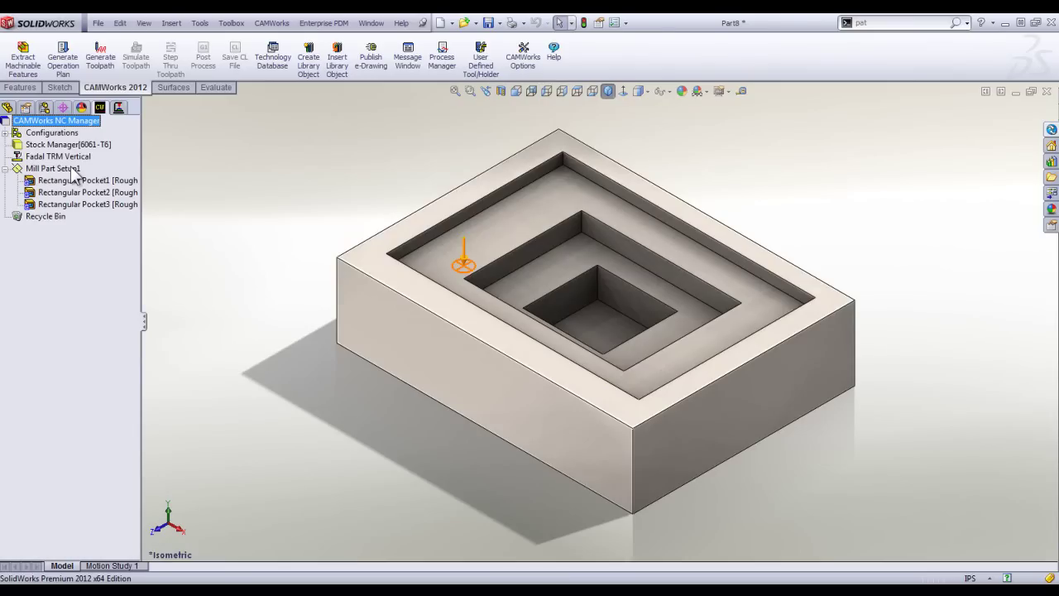
pyautogui.click(118, 107)
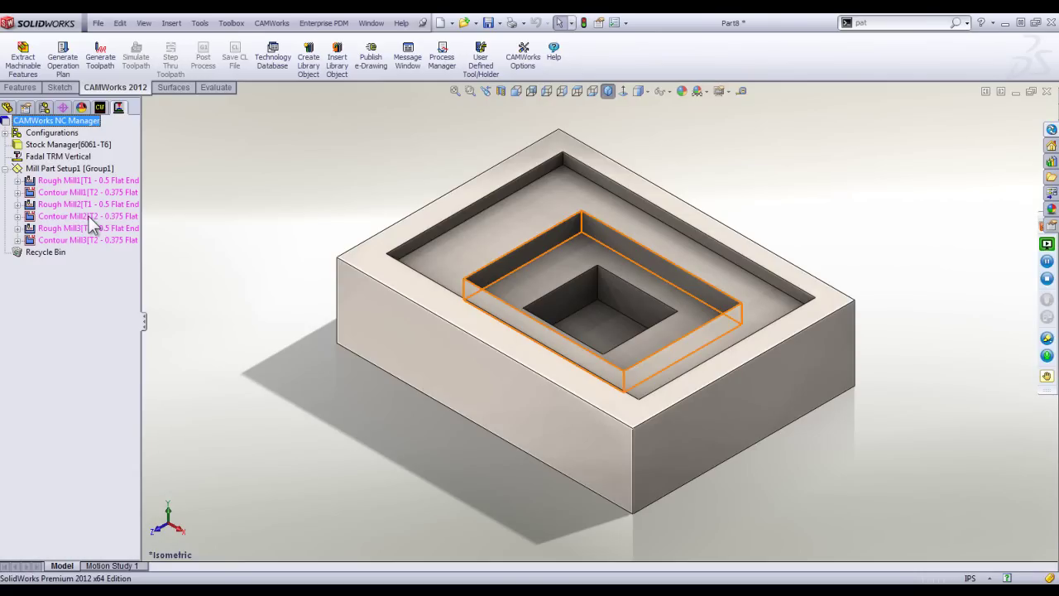
pyautogui.click(100, 107)
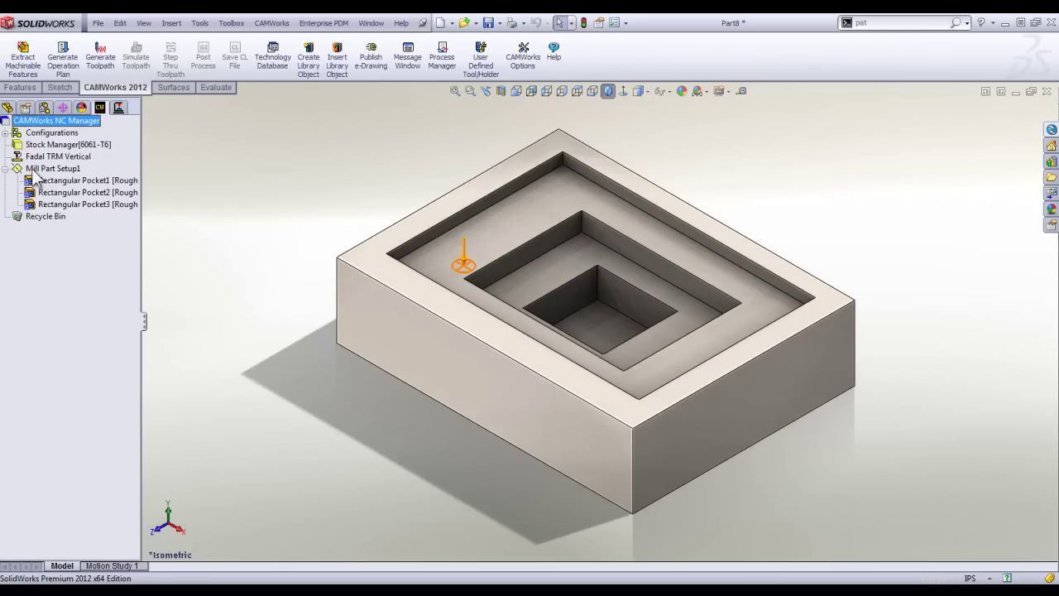
pyautogui.click(119, 109)
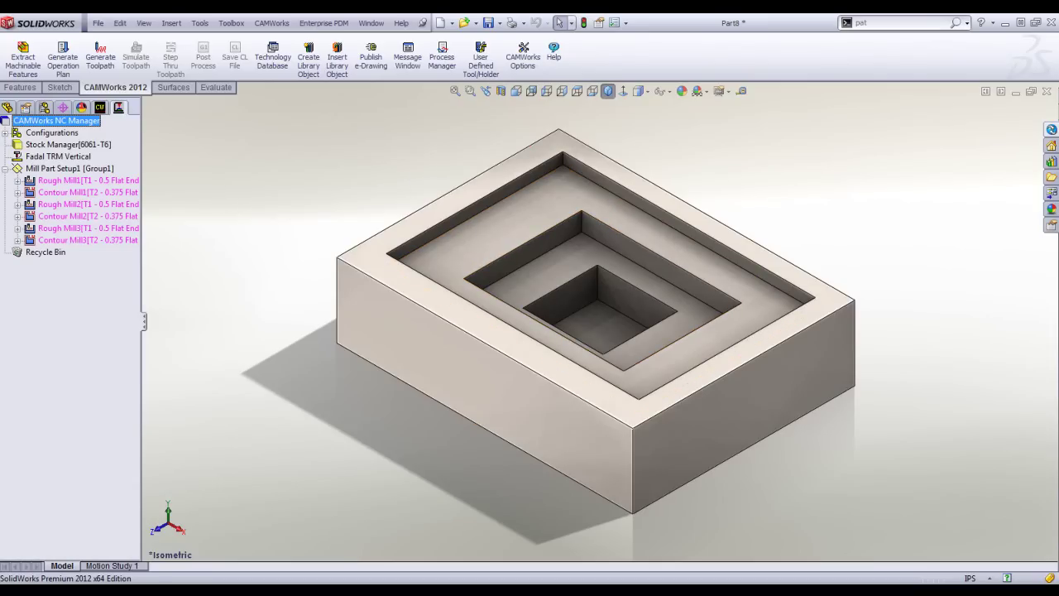
# Close the stepped-pocket part without saving and create a new part.
pyautogui.click(1047, 91)
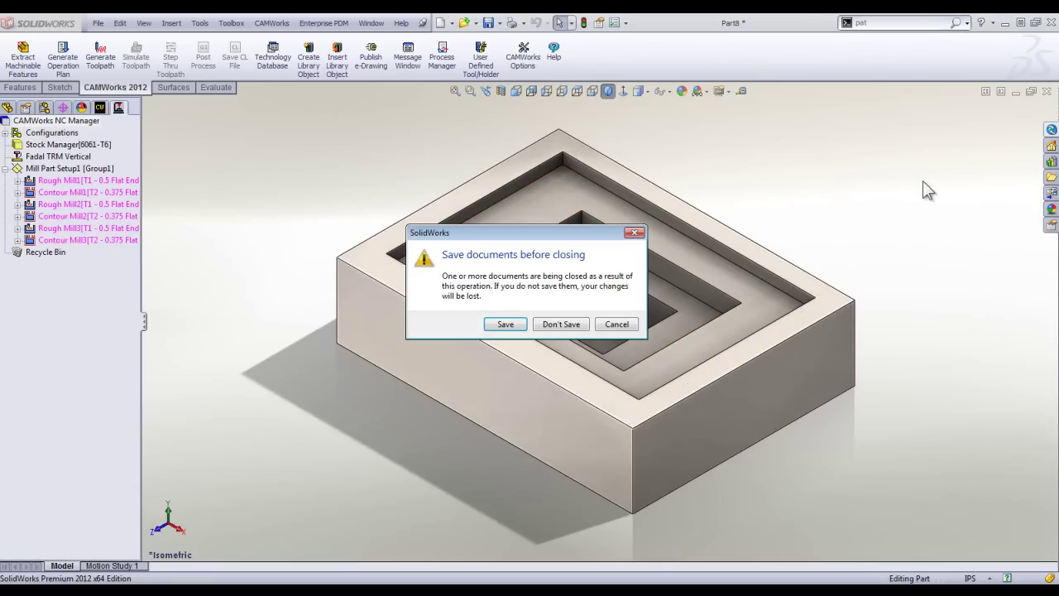
pyautogui.click(579, 325)
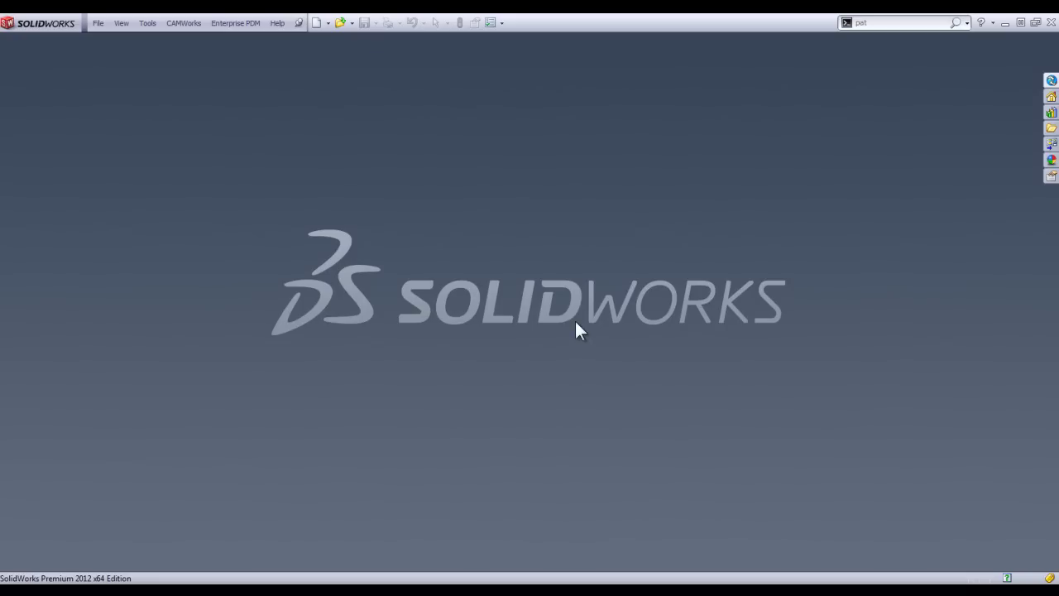
pyautogui.click(312, 22)
pyautogui.click(293, 149)
pyautogui.doubleClick(294, 154)
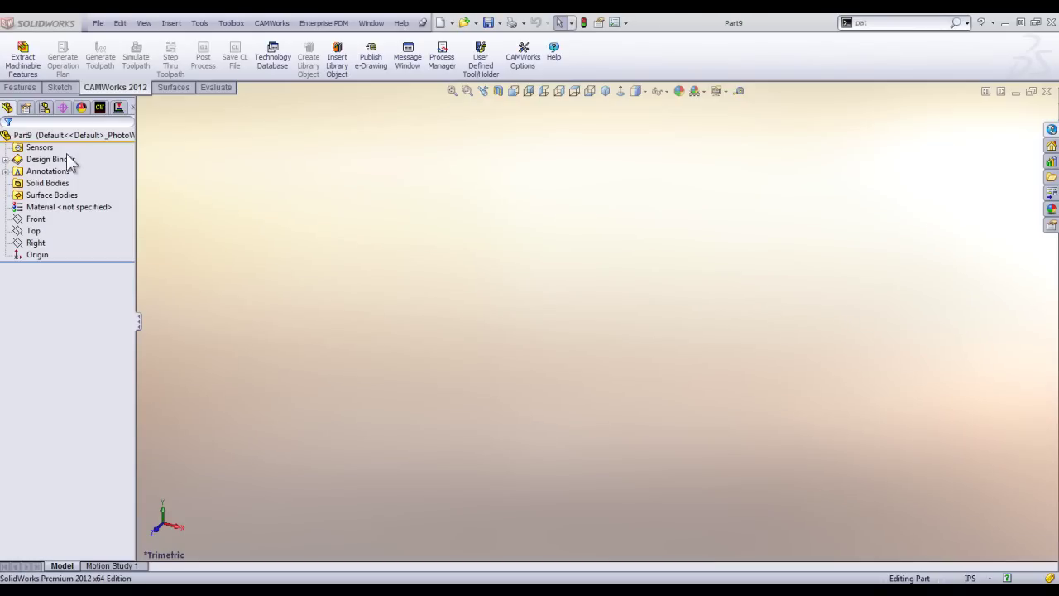
# Sketch a closed L-shaped line profile on the Front plane from the origin, about 6.8 in long and 2.3 in high at the origin end.
pyautogui.click(20, 87)
pyautogui.click(41, 220)
pyautogui.click(56, 210)
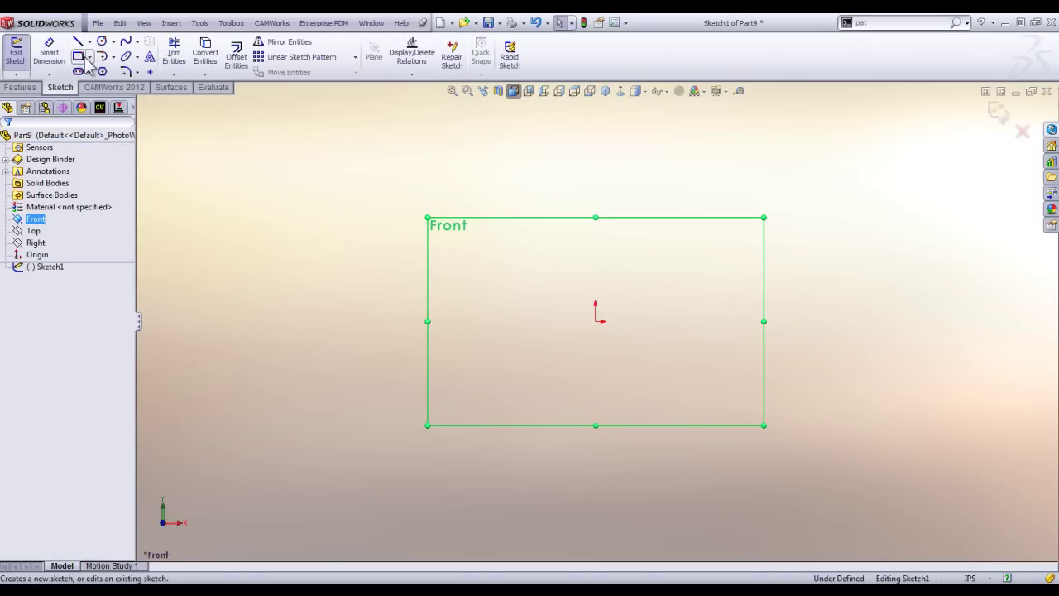
pyautogui.click(77, 42)
pyautogui.click(595, 321)
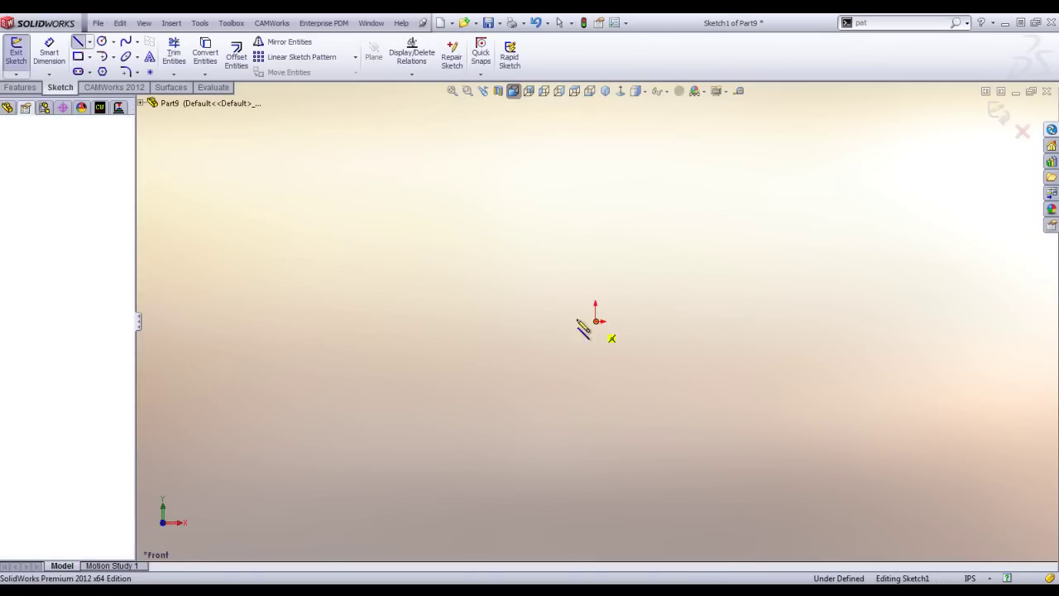
pyautogui.click(239, 321)
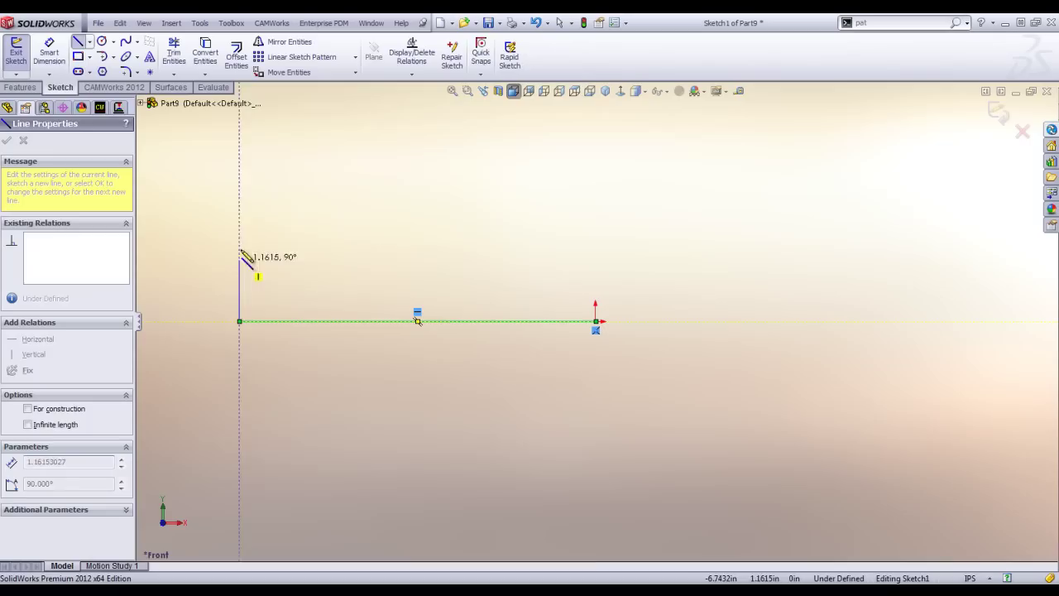
pyautogui.click(239, 121)
pyautogui.click(368, 122)
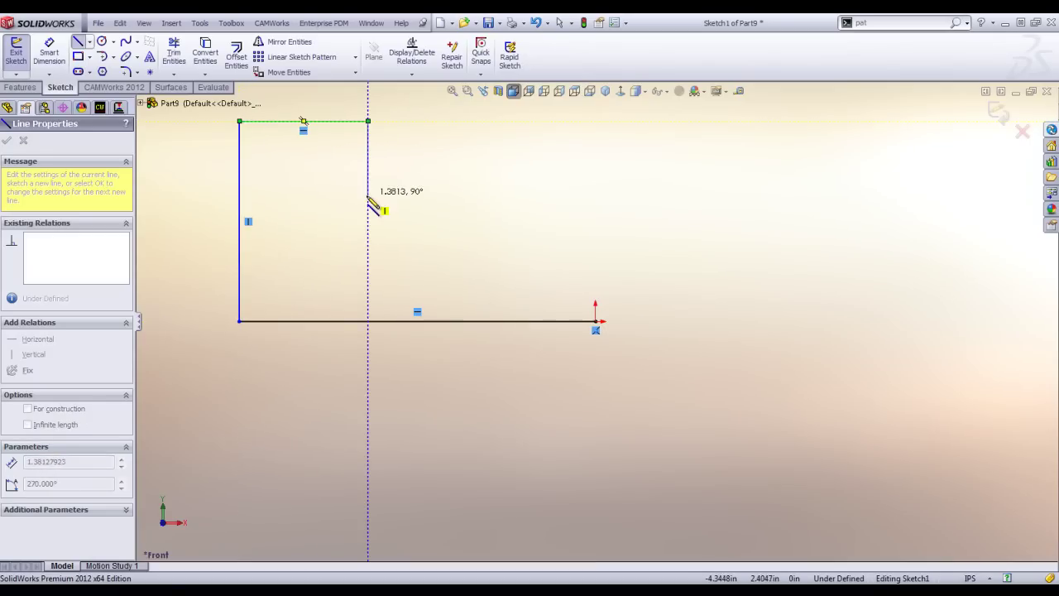
pyautogui.click(368, 200)
pyautogui.click(596, 200)
pyautogui.click(596, 321)
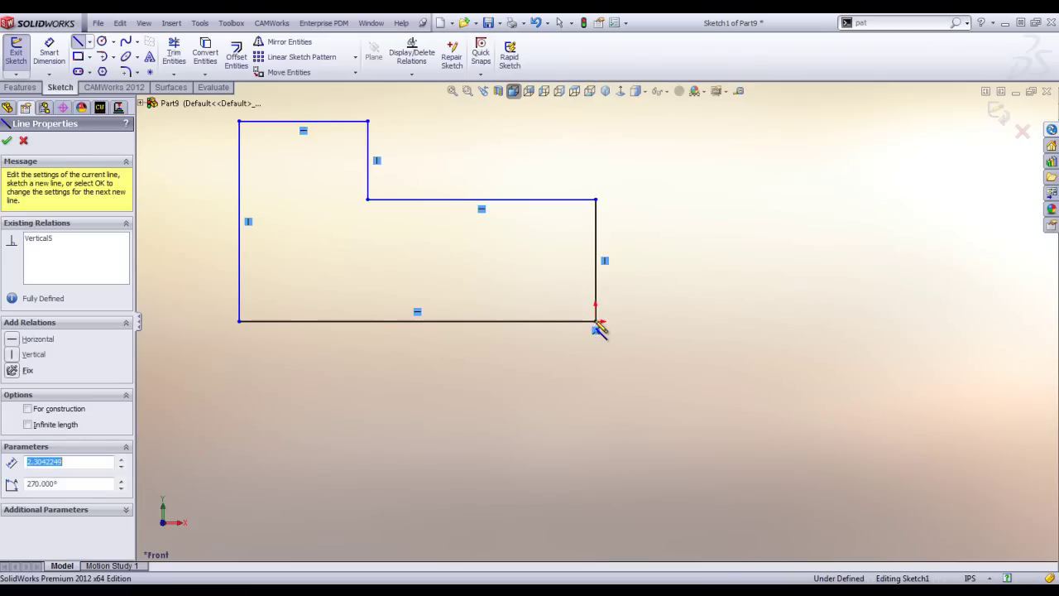
# Revolve the stepped profile 360° about its long bottom line to form a stepped cylinder.
pyautogui.click(27, 88)
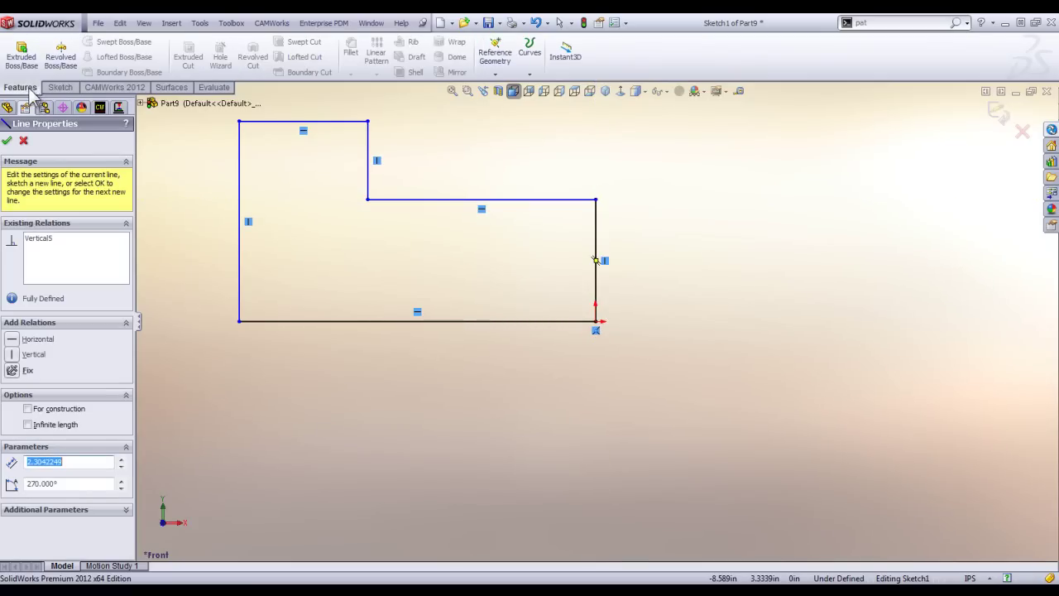
pyautogui.click(61, 57)
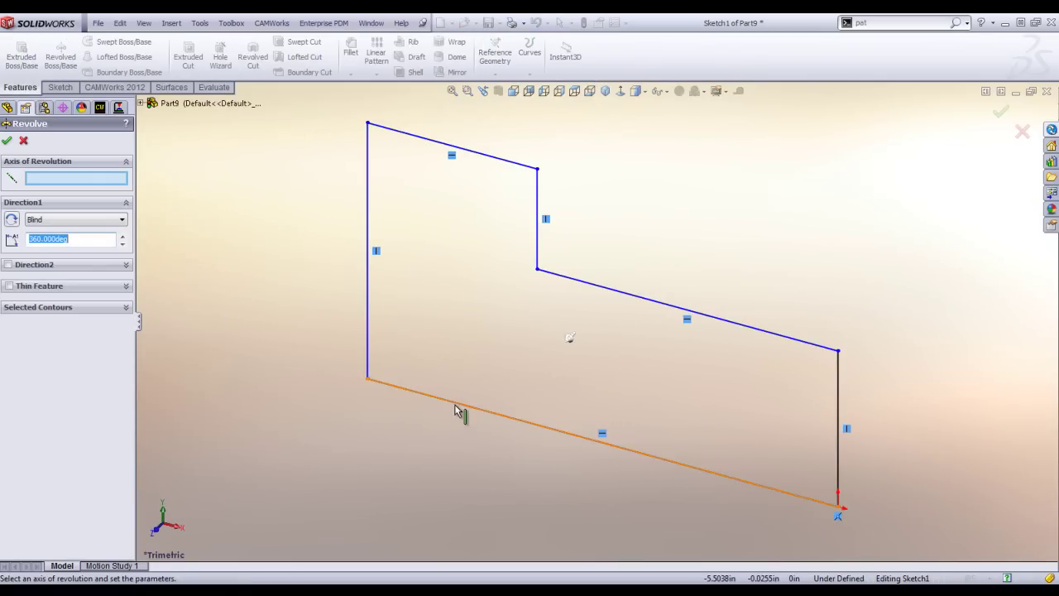
pyautogui.click(456, 403)
pyautogui.click(8, 142)
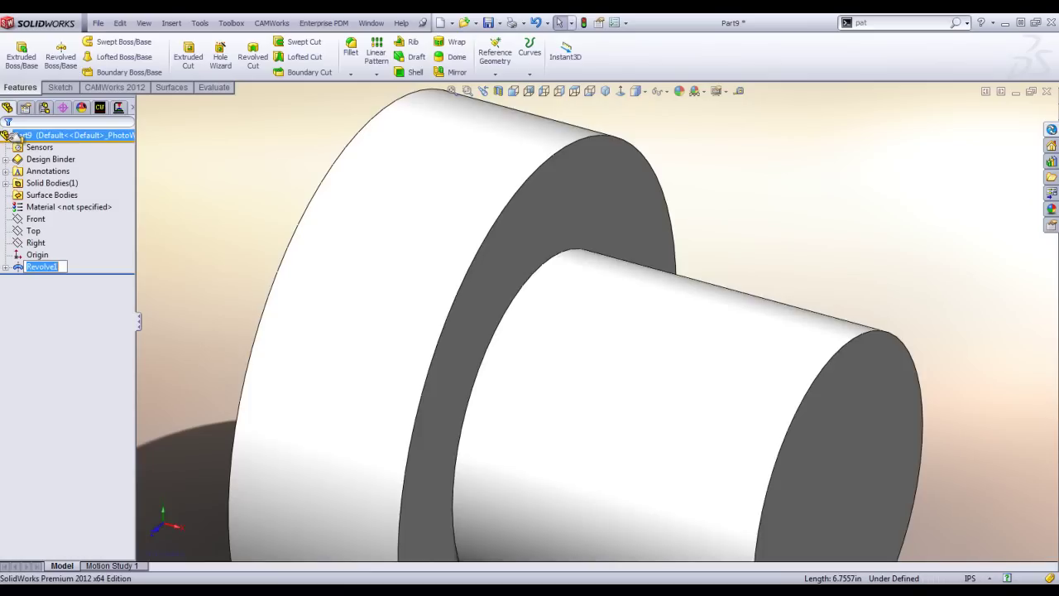
pyautogui.press('f')
pyautogui.moveTo(615, 346); pyautogui.dragTo(546, 394, button='middle')
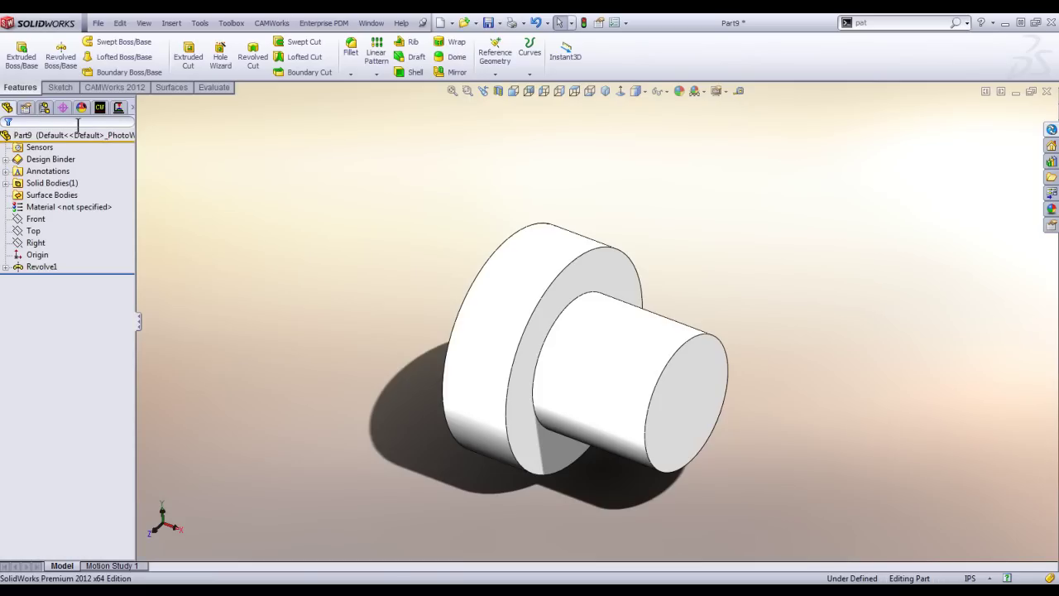
# Set the CAMWorks machine for the stepped cylinder to the IKEGAI TU30 turning machine.
pyautogui.click(99, 111)
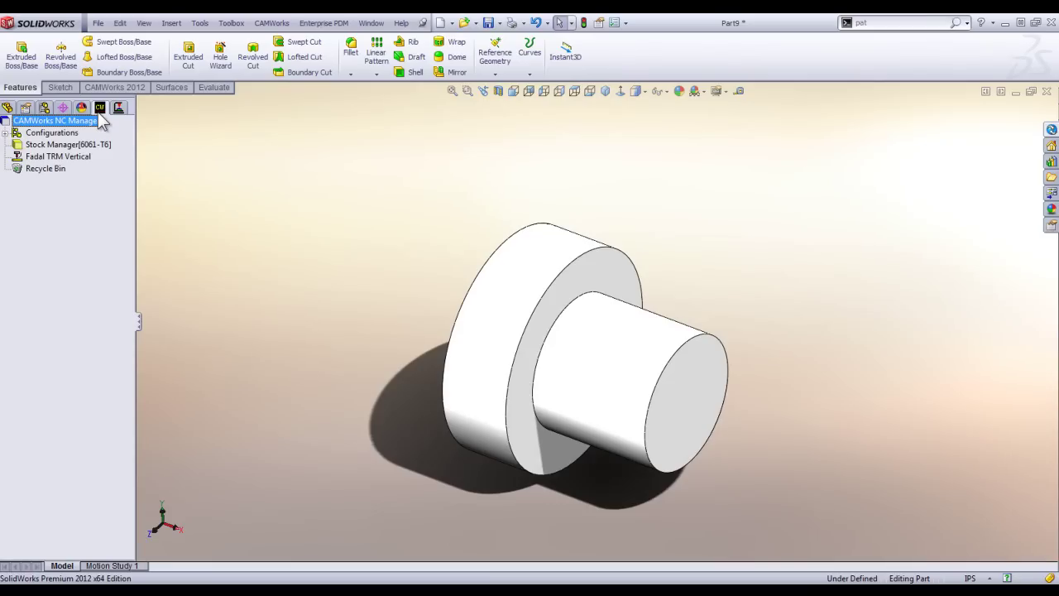
pyautogui.click(77, 161)
pyautogui.doubleClick(75, 158)
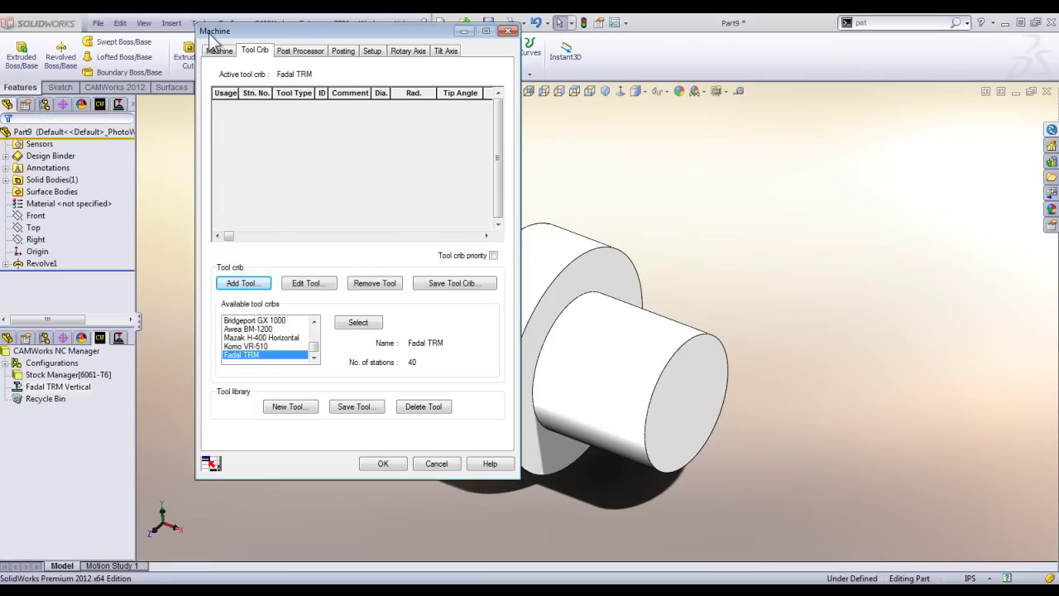
pyautogui.click(222, 50)
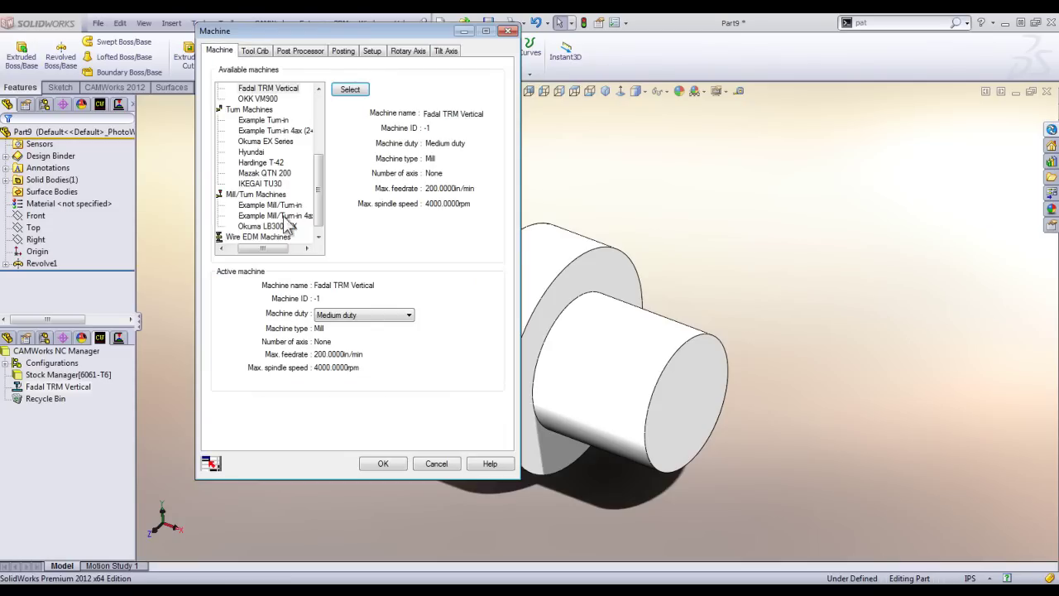
pyautogui.scroll(1, 321, 207)
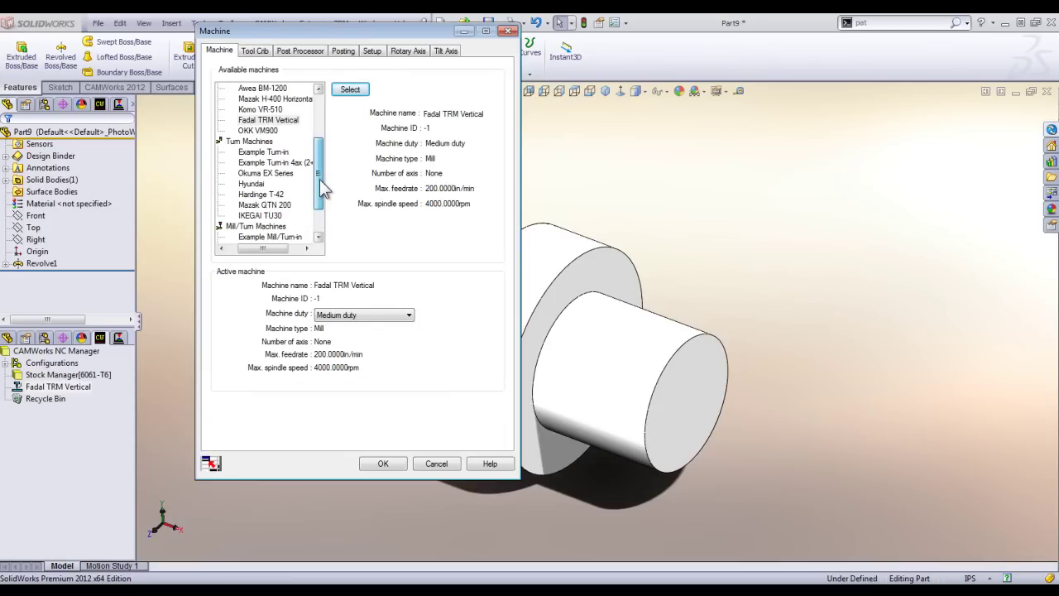
pyautogui.click(260, 215)
pyautogui.click(348, 90)
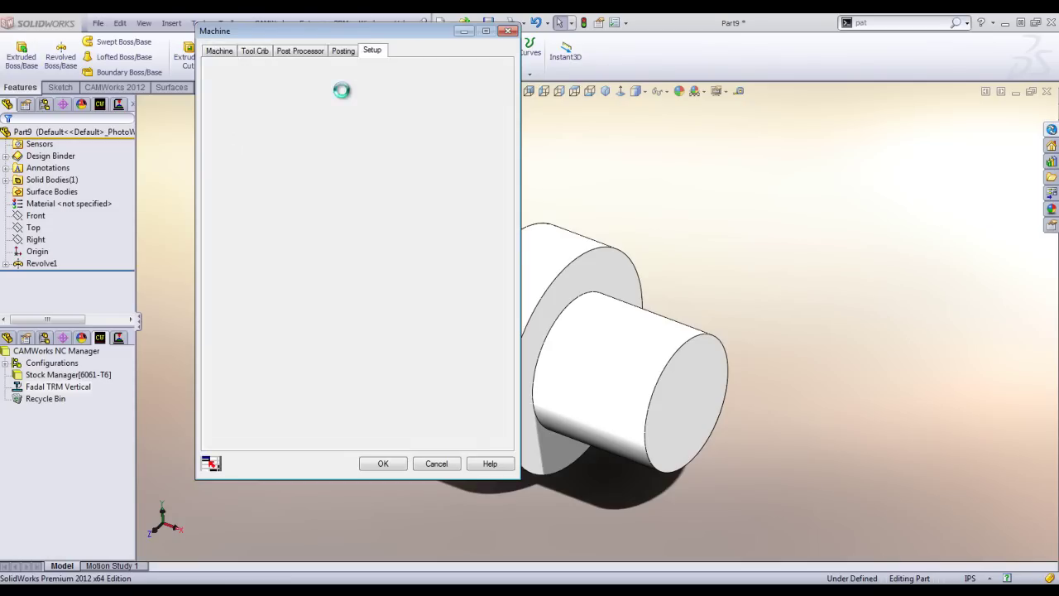
pyautogui.click(383, 463)
# Insert a turn setup for the stock, keeping the default setup direction.
pyautogui.rightClick(52, 157)
pyautogui.rightClick(51, 145)
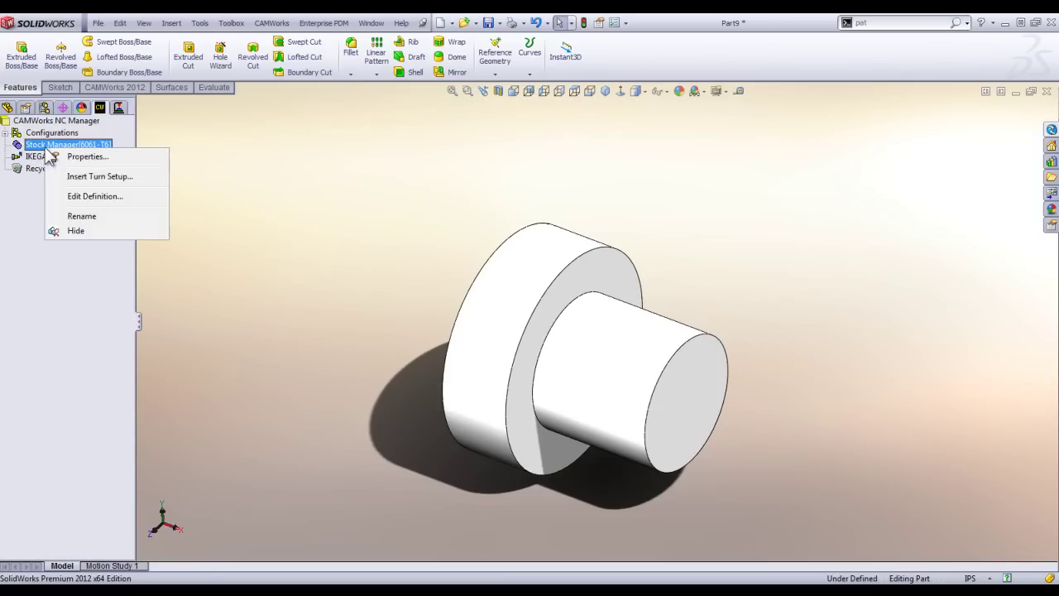
pyautogui.click(83, 176)
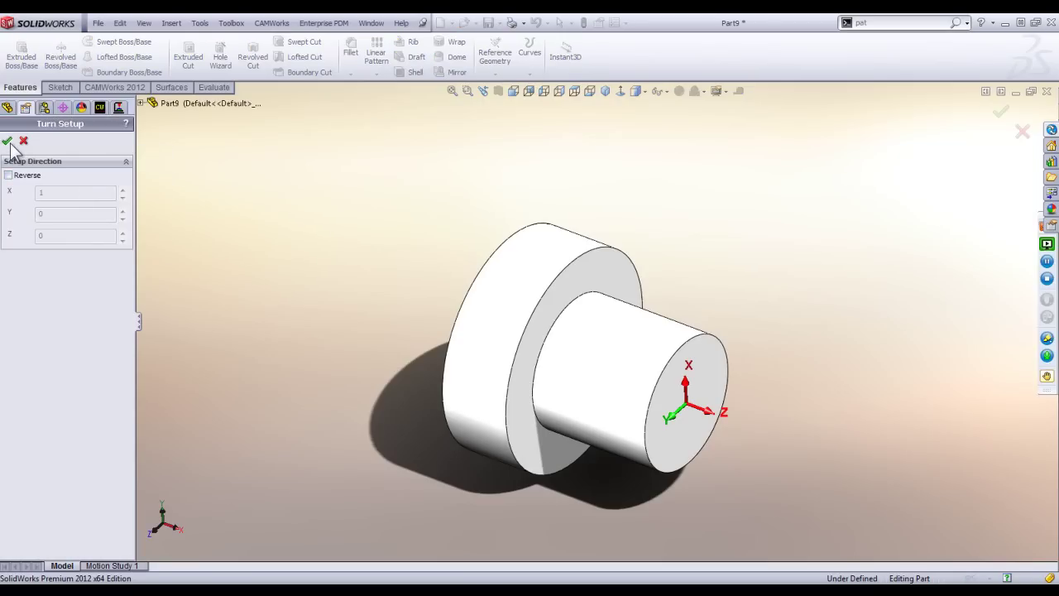
pyautogui.click(6, 141)
pyautogui.click(43, 168)
pyautogui.rightClick(34, 169)
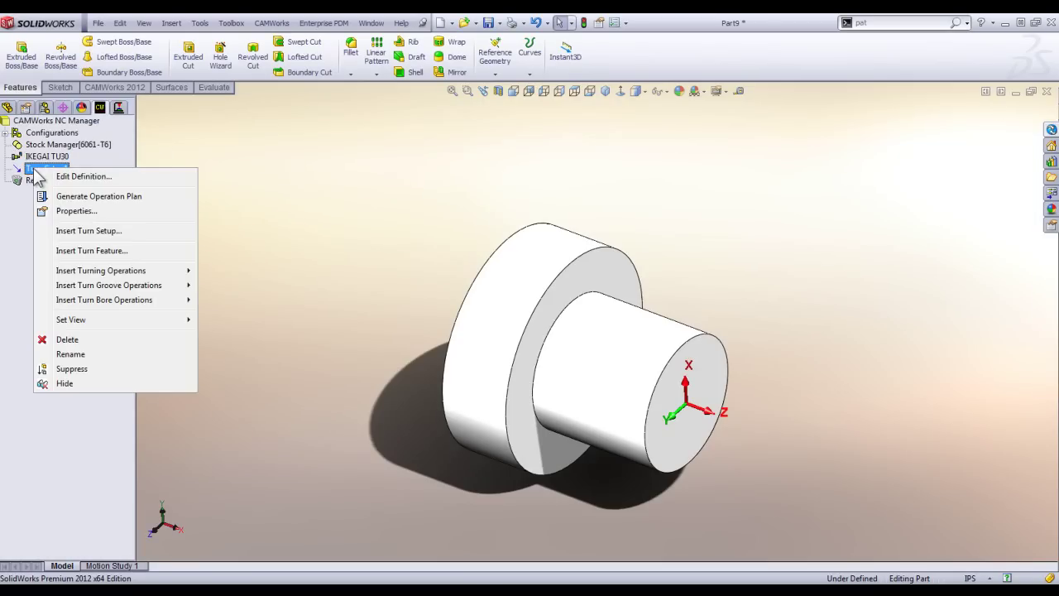
pyautogui.click(83, 250)
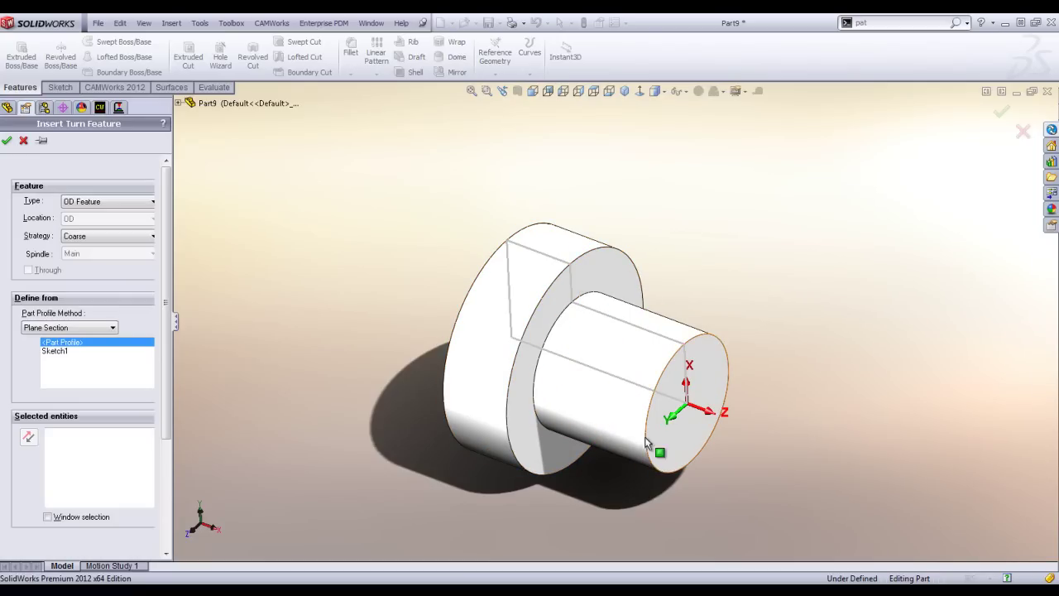
pyautogui.click(23, 142)
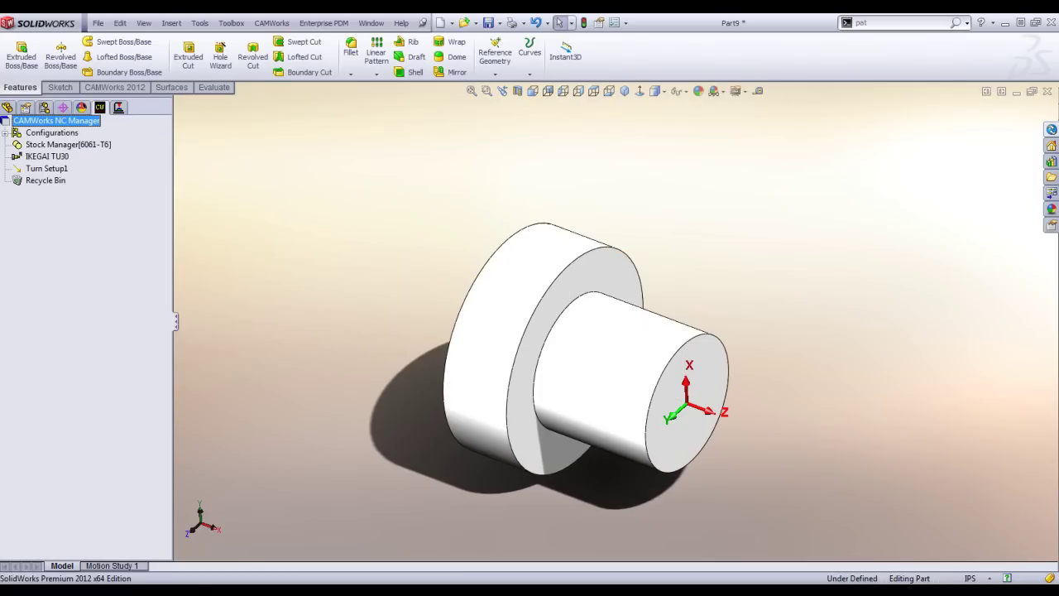
# Start a new reference plane with the Top plane as its first reference.
pyautogui.click(285, 352)
pyautogui.moveTo(290, 348)
pyautogui.mouseDown(button='middle')
pyautogui.moveTo(378, 293)
pyautogui.moveTo(370, 317)
pyautogui.mouseUp(button='middle')
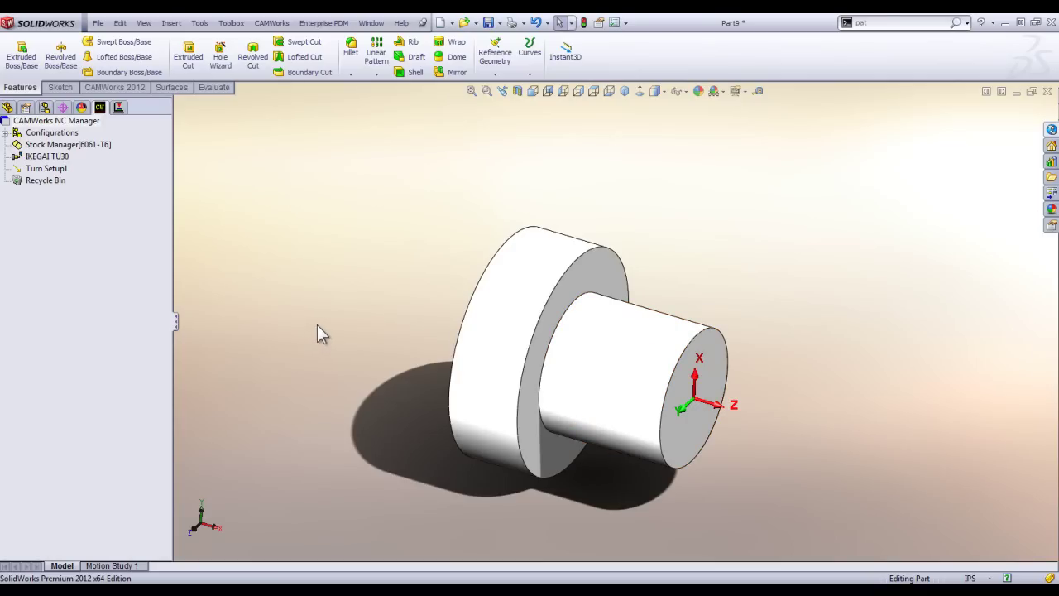
pyautogui.click(6, 109)
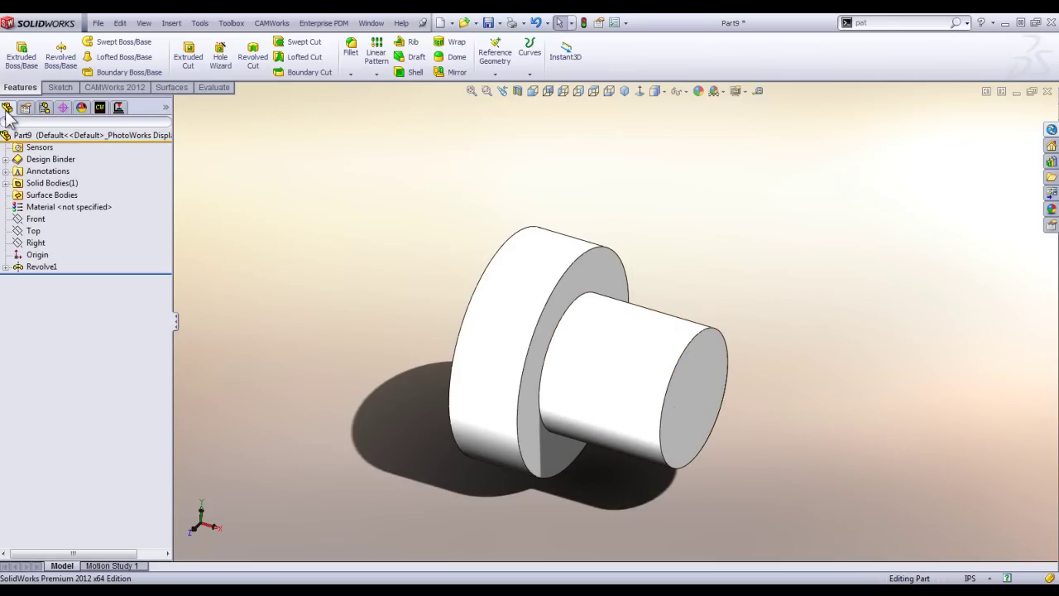
pyautogui.click(499, 54)
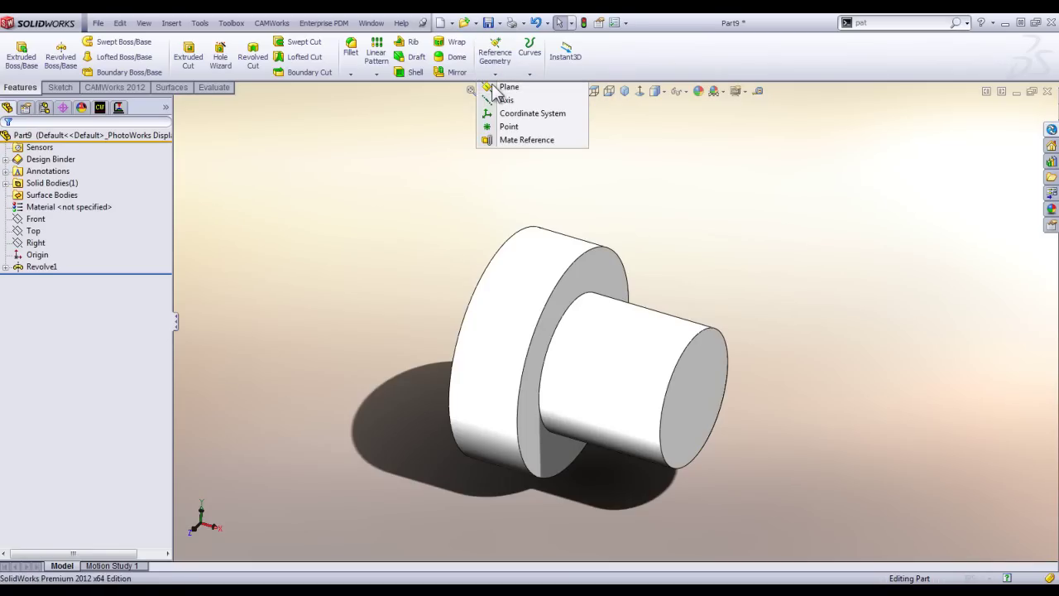
pyautogui.click(494, 87)
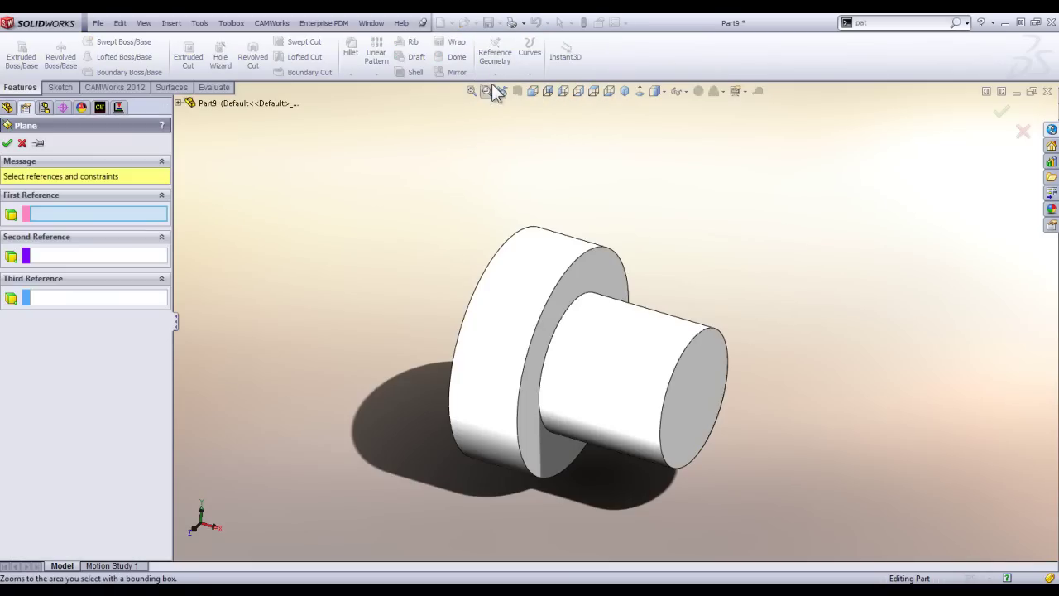
pyautogui.click(179, 103)
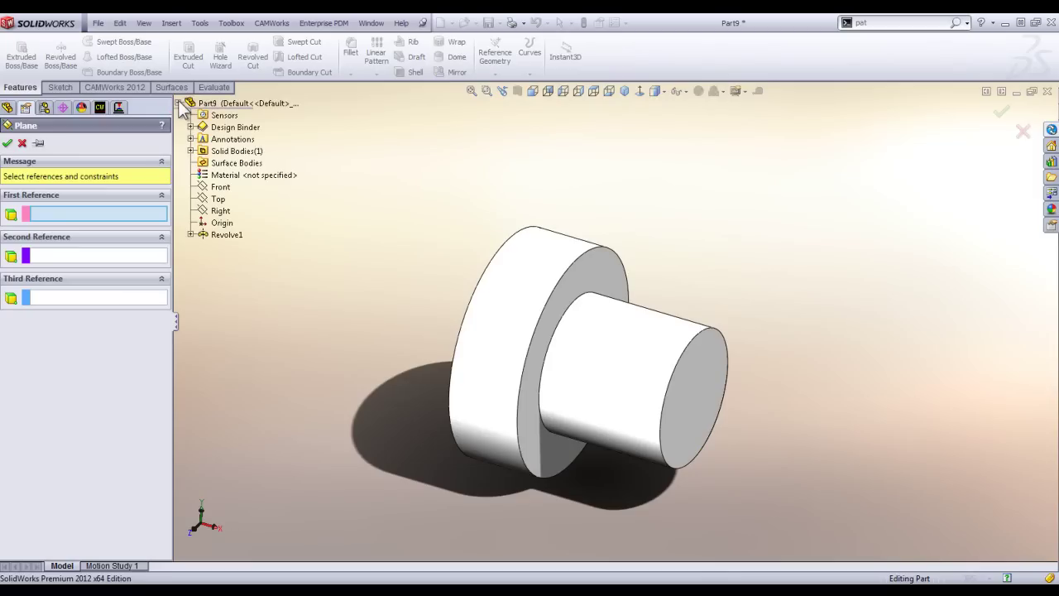
pyautogui.click(216, 200)
pyautogui.moveTo(377, 327); pyautogui.dragTo(419, 336, button='middle')
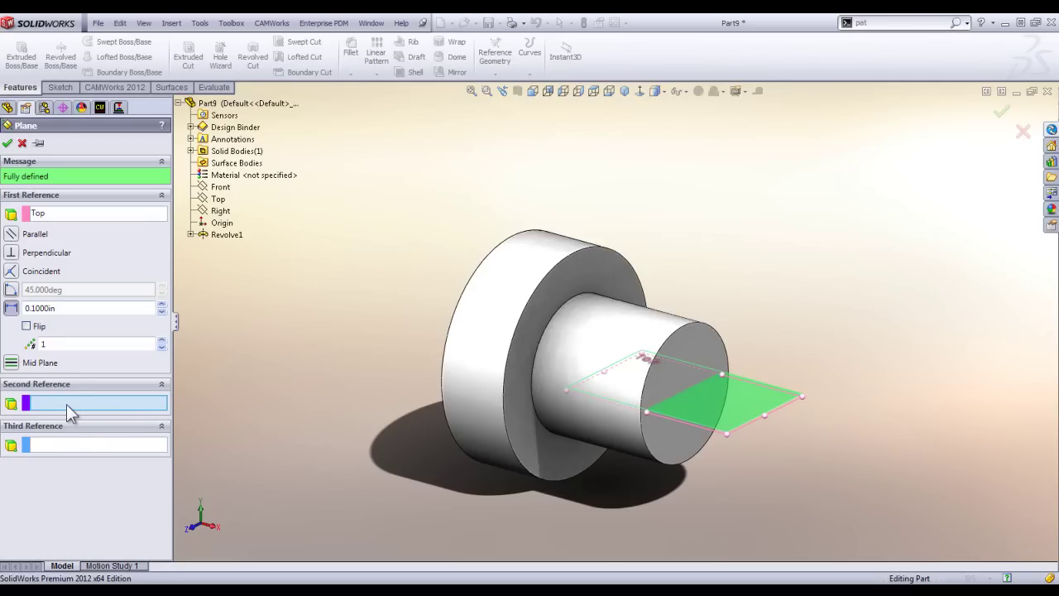
# Show the temporary axes and create the plane through the cylinder's axis at about 47° to the Top plane.
pyautogui.click(144, 24)
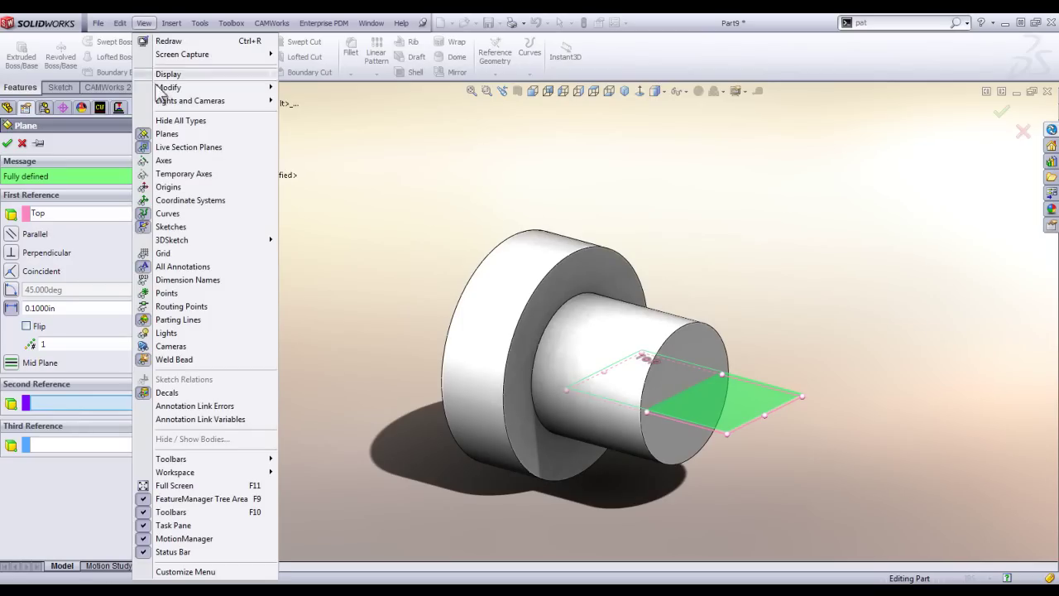
pyautogui.click(174, 175)
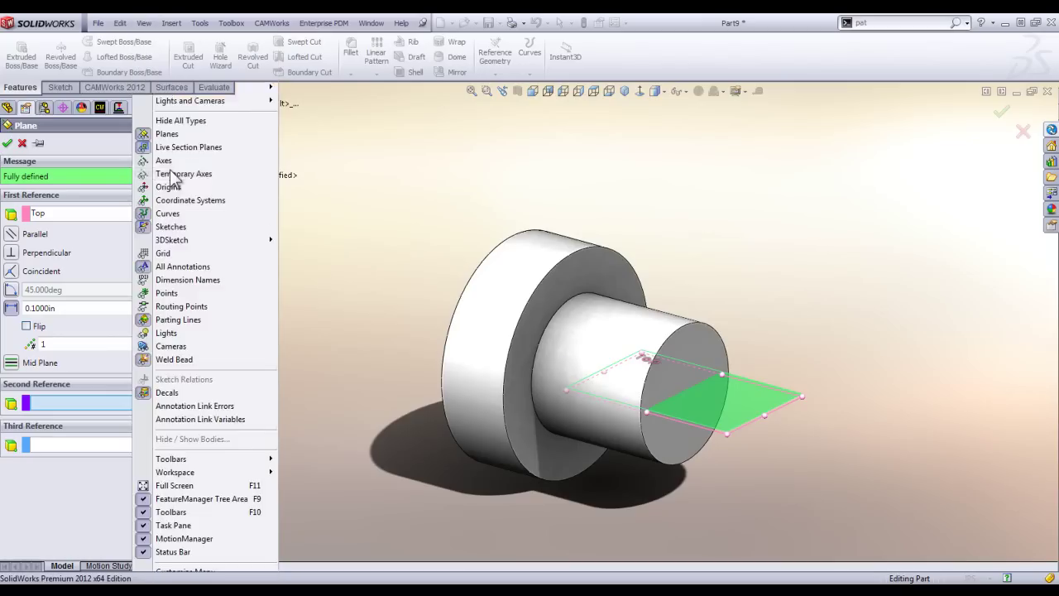
pyautogui.click(551, 362)
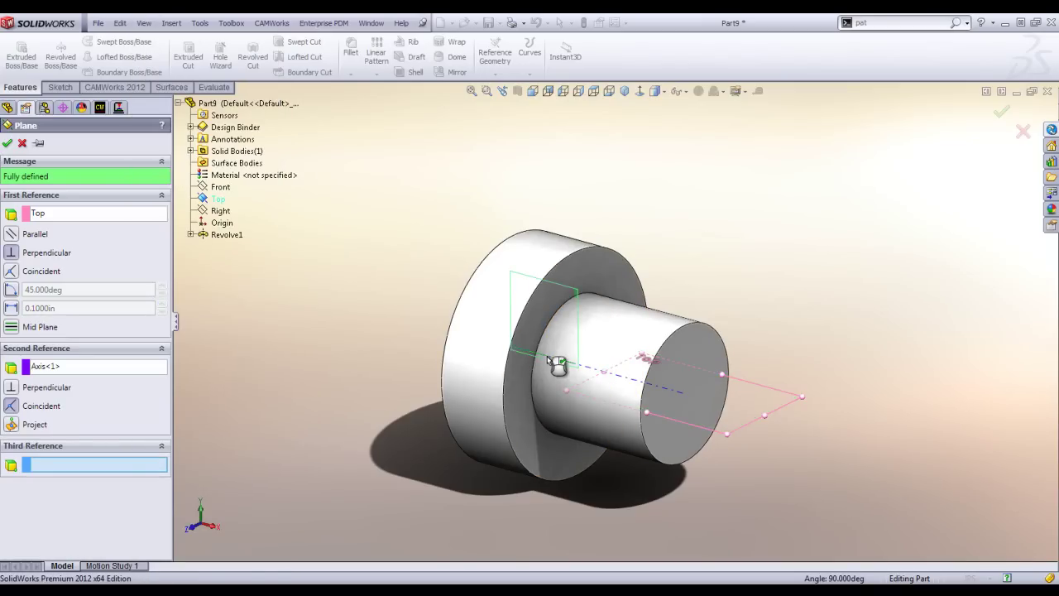
pyautogui.click(11, 291)
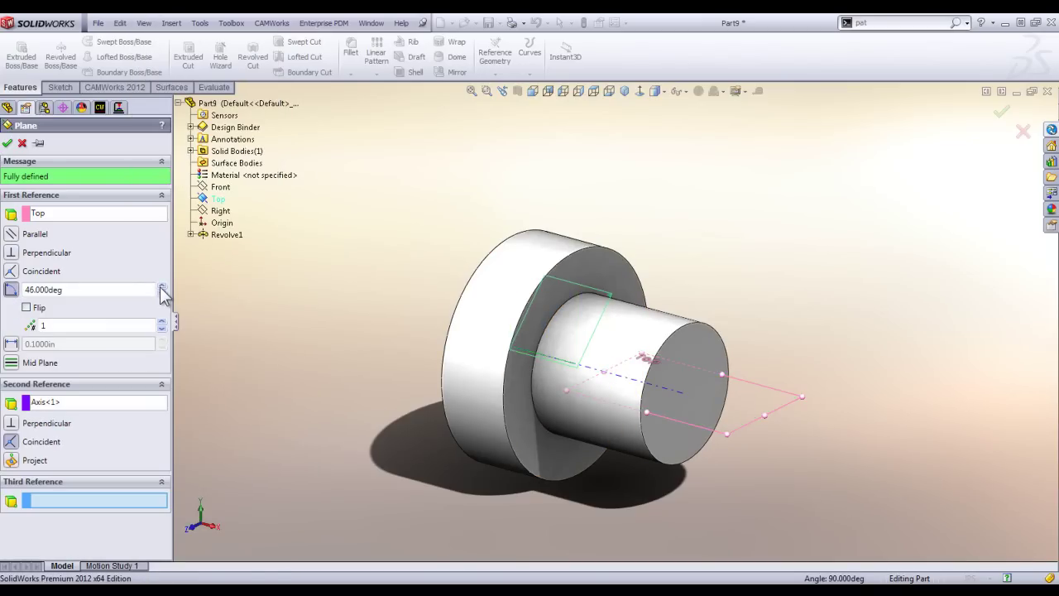
pyautogui.moveTo(162, 287); pyautogui.dragTo(162, 288)
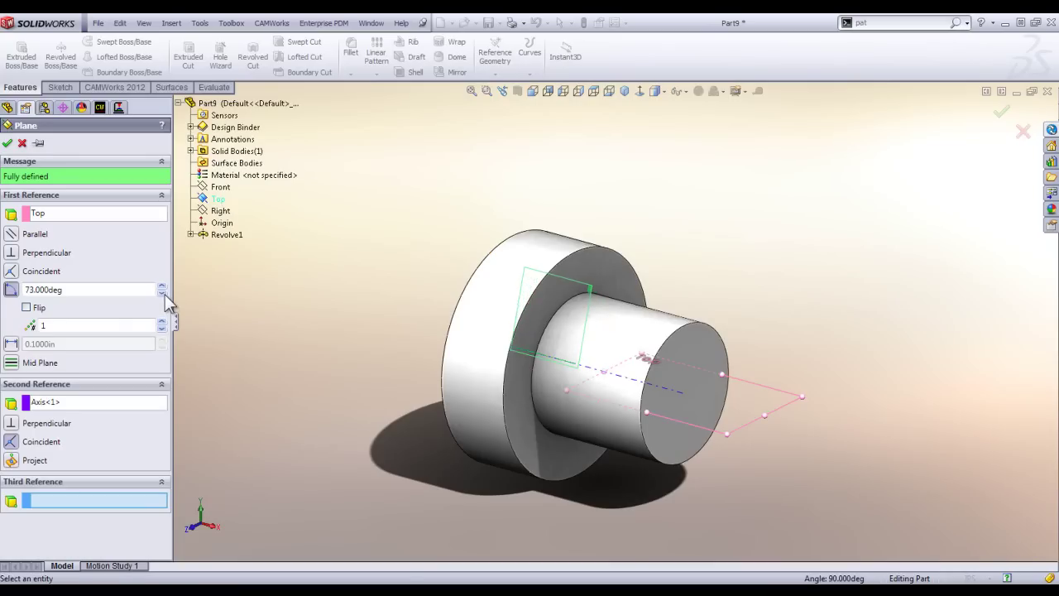
pyautogui.moveTo(164, 293); pyautogui.dragTo(164, 294)
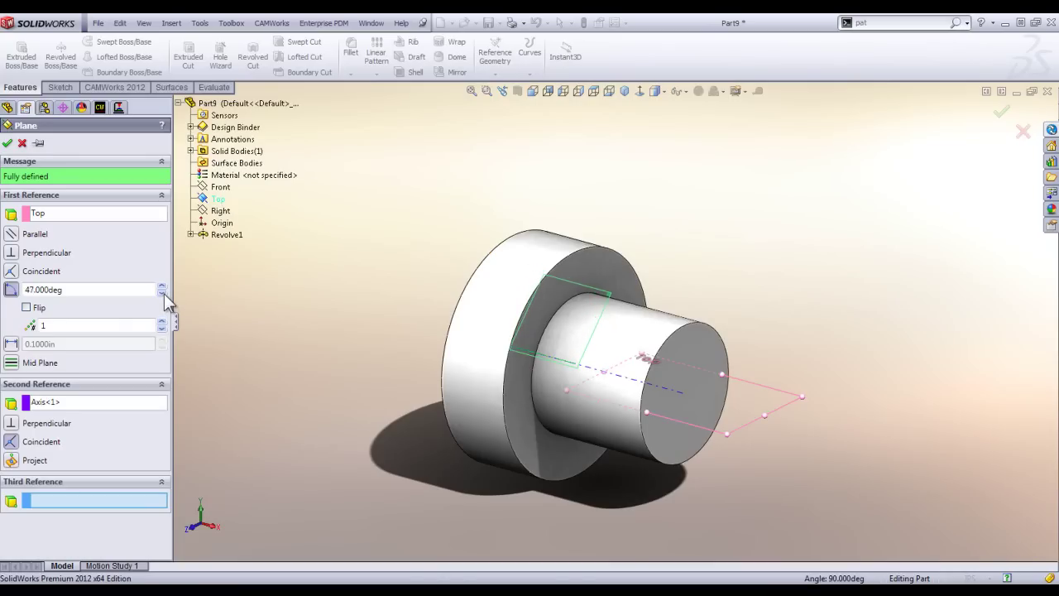
pyautogui.click(7, 143)
# Sketch a corner rectangle about 2.08 by 1.50 in on the new angled plane, over the smaller cylinder.
pyautogui.click(37, 280)
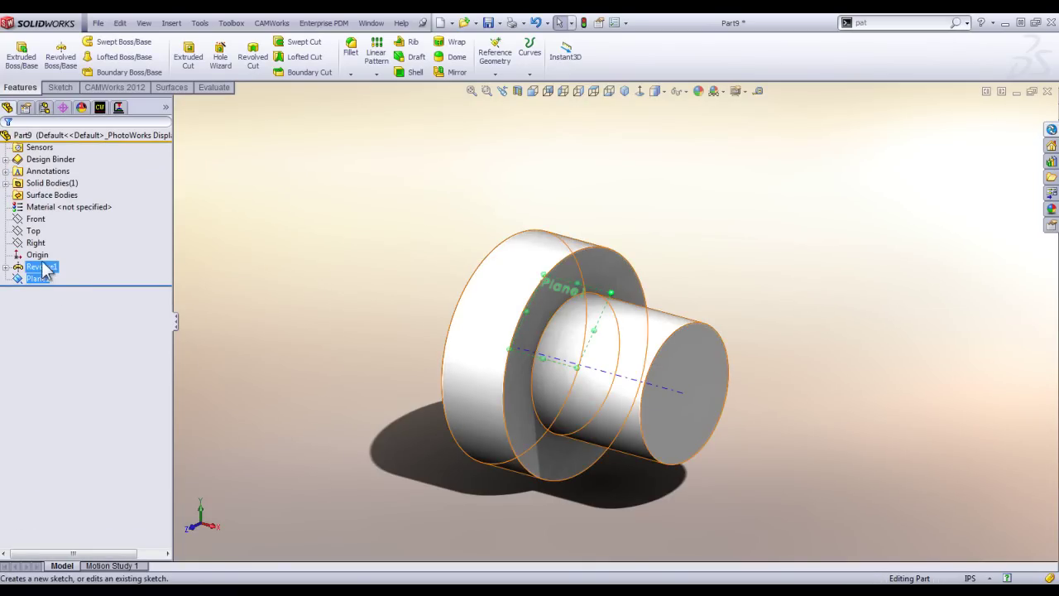
pyautogui.click(48, 265)
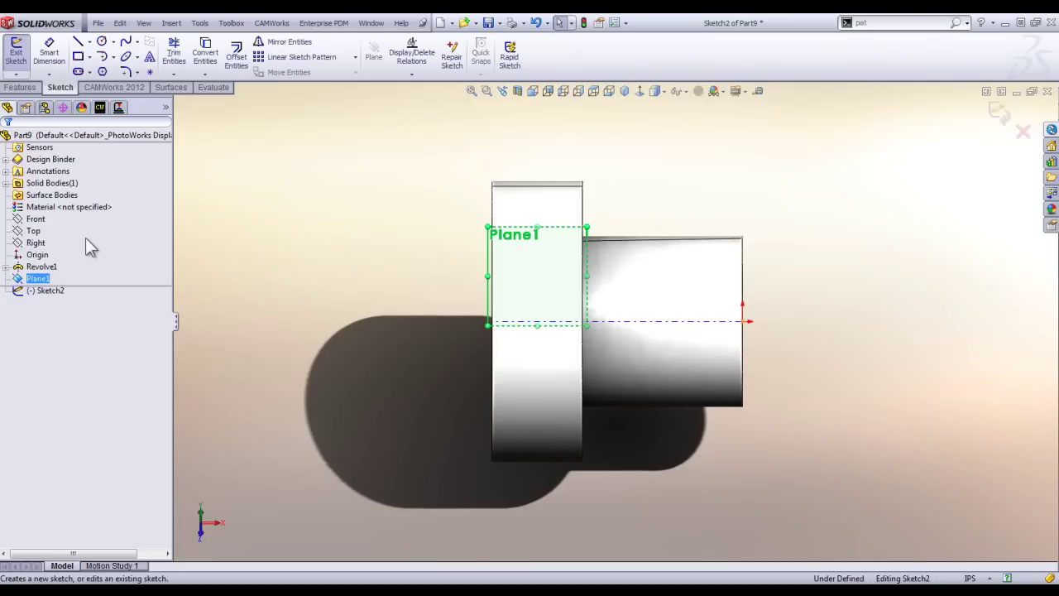
pyautogui.click(78, 57)
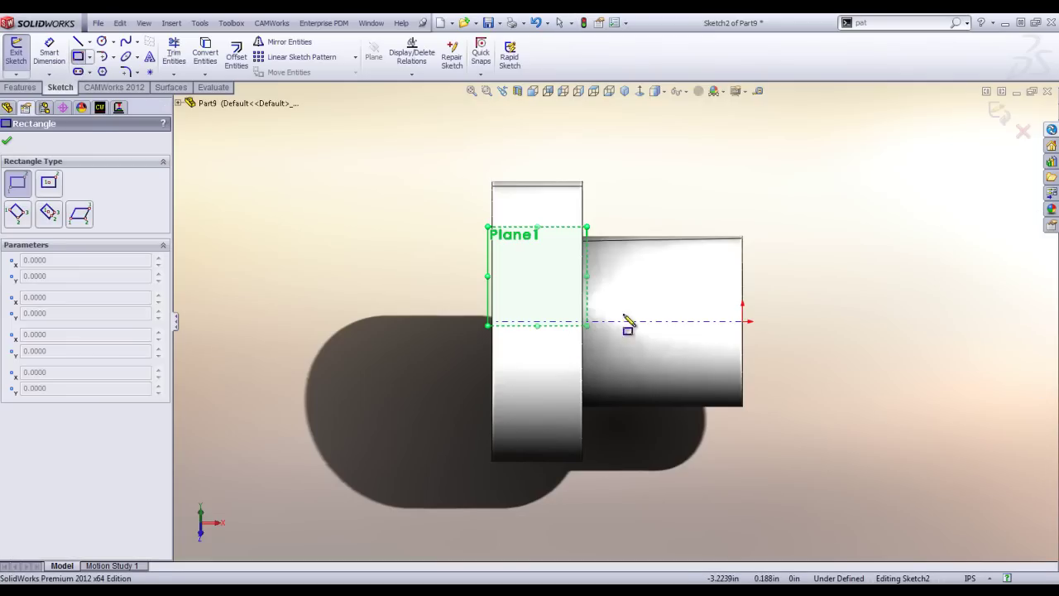
pyautogui.click(619, 301)
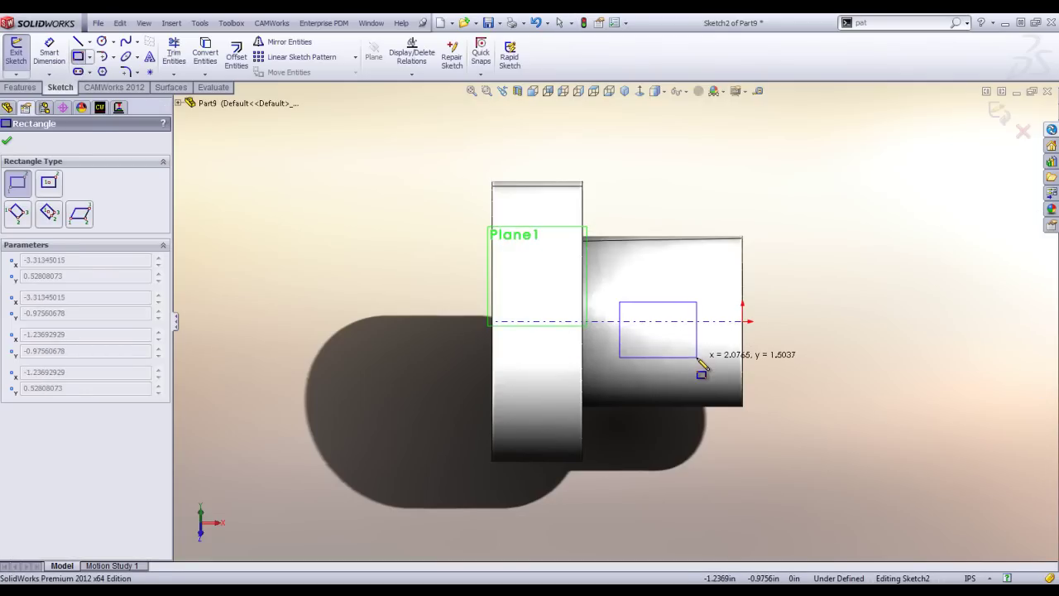
pyautogui.click(697, 358)
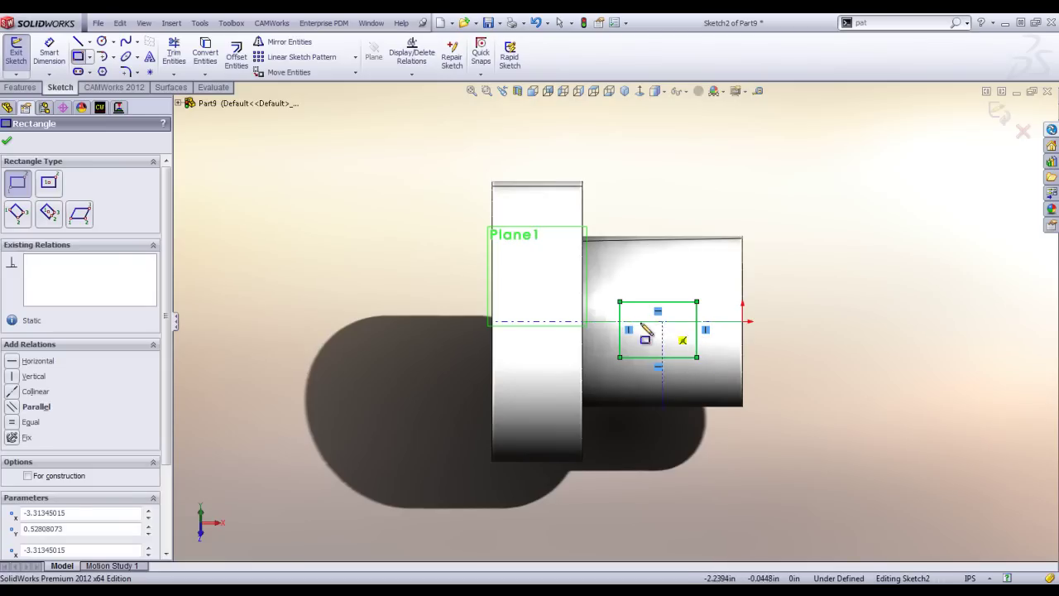
pyautogui.moveTo(876, 348); pyautogui.dragTo(805, 345, button='right')
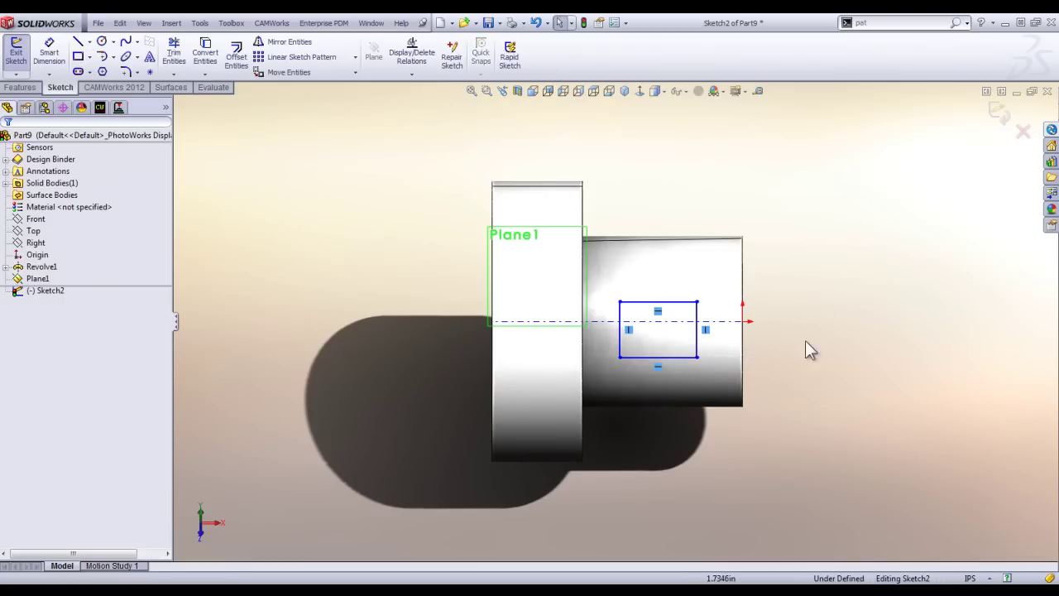
# Make the midpoint of the rectangle's vertical side nearest the cylinder's free end coincident with the axis and finish the sketch.
pyautogui.rightClick(699, 342)
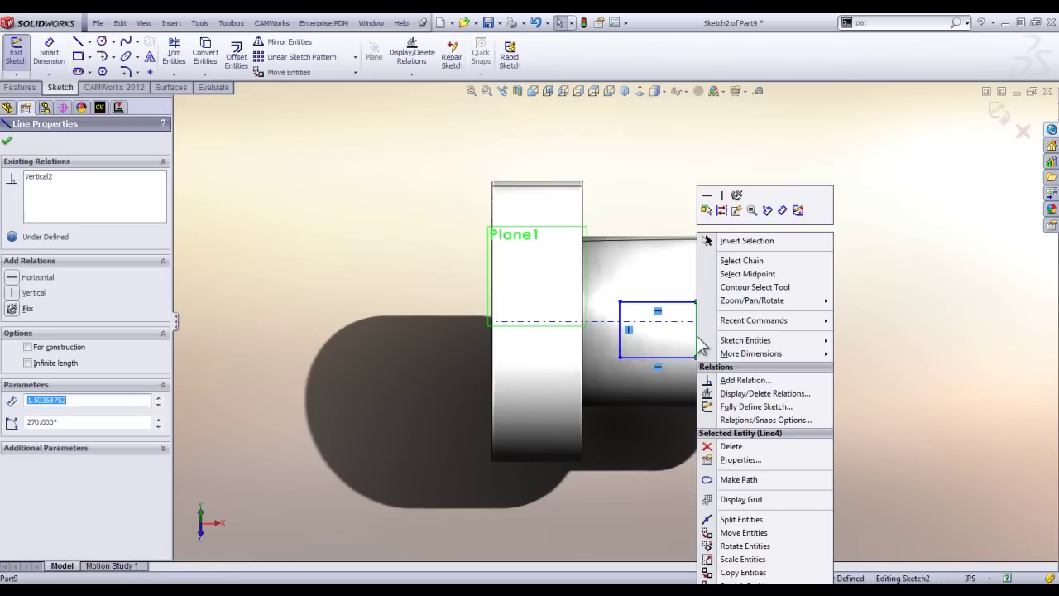
pyautogui.click(729, 286)
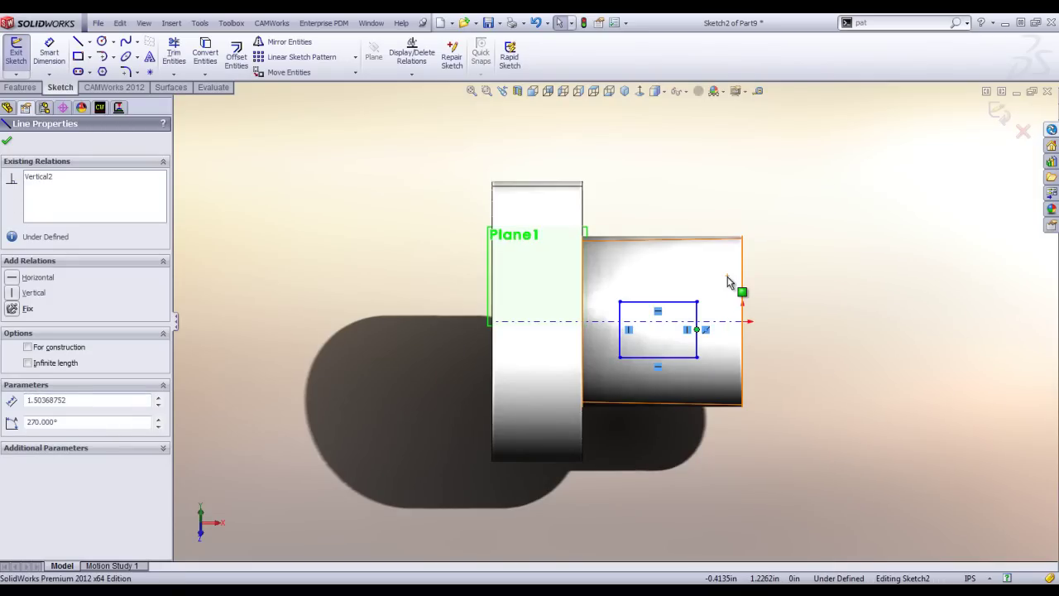
pyautogui.click(677, 326)
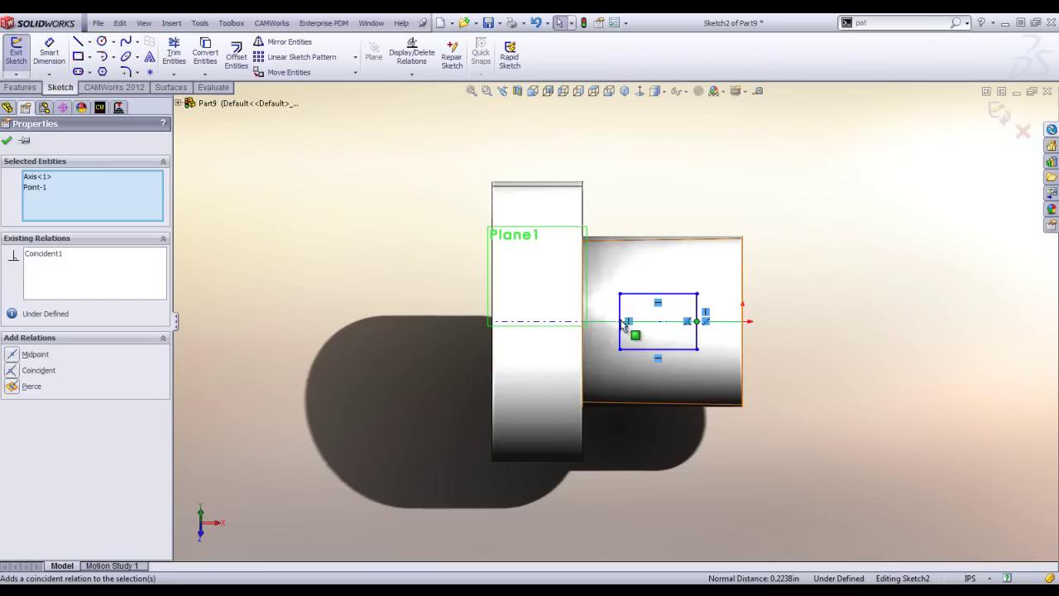
pyautogui.click(1001, 116)
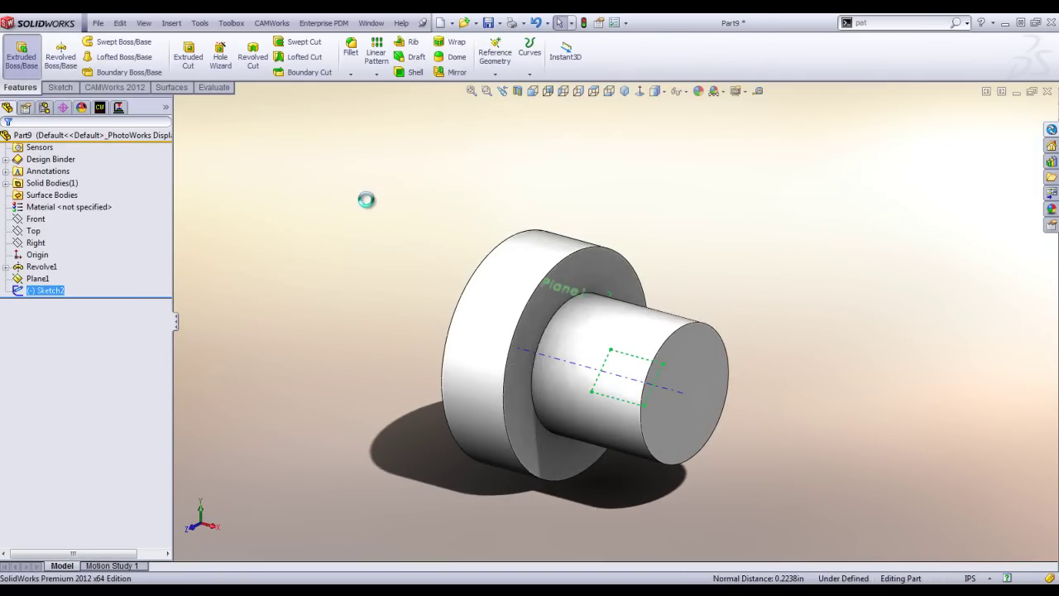
# Extrude the rectangle as a blind boss 2.93 in outward through the smaller cylinder, merging the result.
pyautogui.click(620, 373)
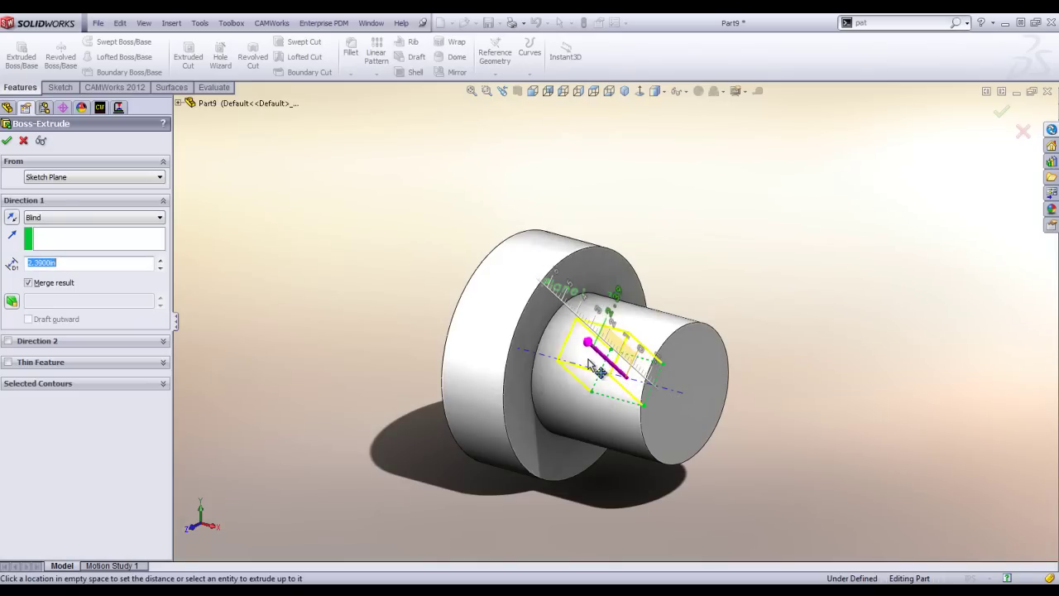
pyautogui.click(601, 361)
pyautogui.moveTo(601, 361); pyautogui.dragTo(563, 237, button='middle')
pyautogui.click(620, 298)
pyautogui.click(622, 291)
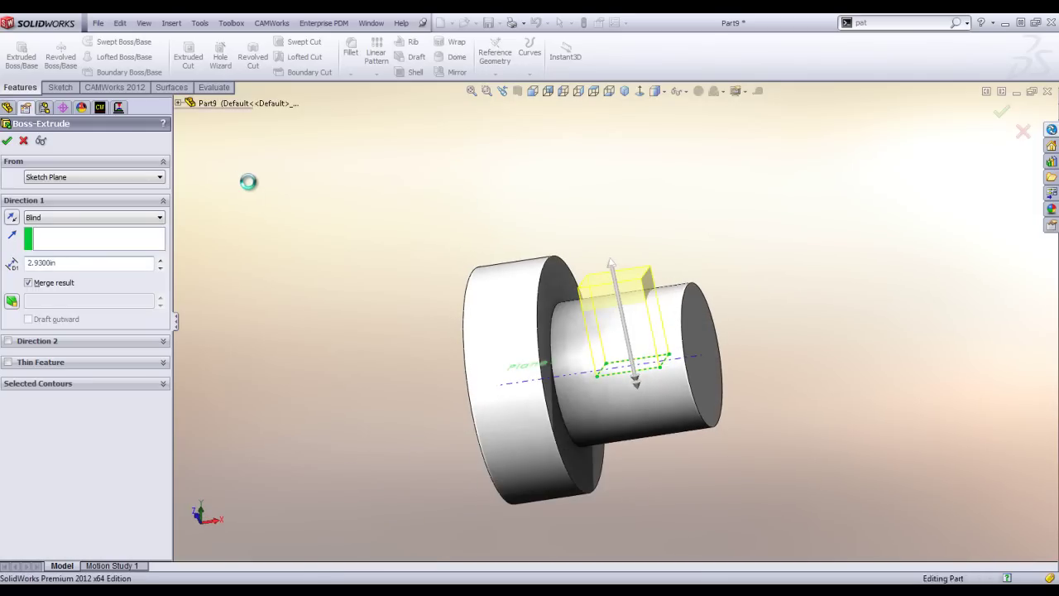
# Insert a new OD turn feature under Turn Setup1 and examine its Plane Section part profile.
pyautogui.moveTo(345, 231); pyautogui.dragTo(351, 367, button='middle')
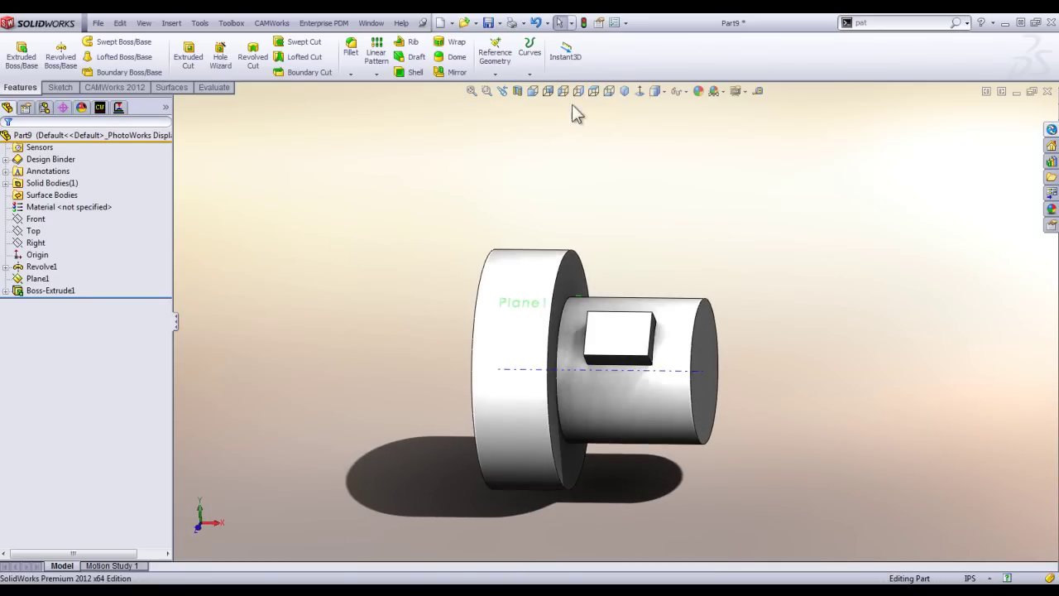
pyautogui.click(625, 90)
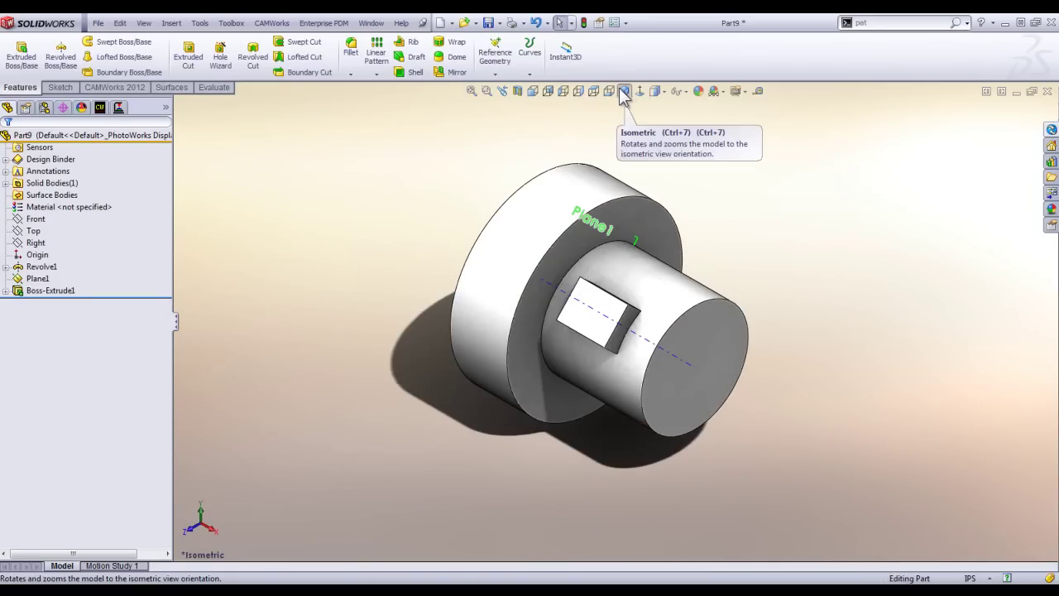
pyautogui.click(578, 89)
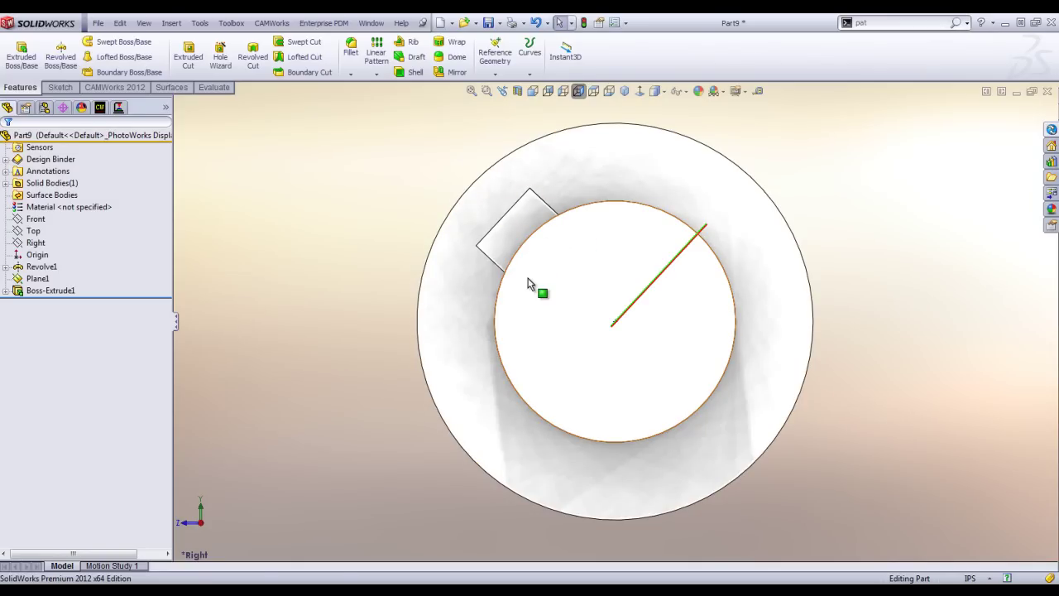
pyautogui.click(625, 91)
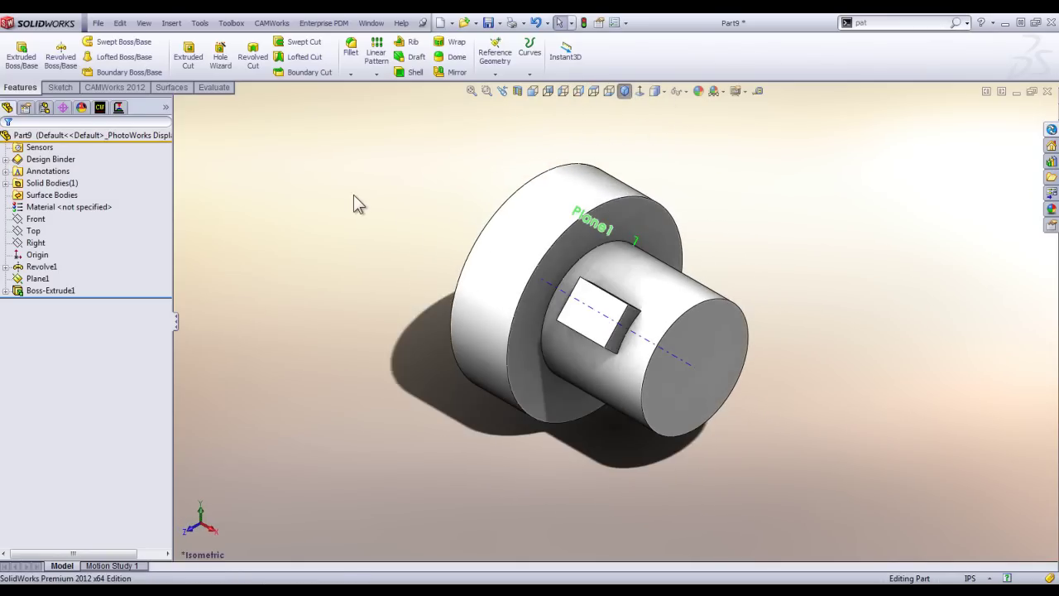
pyautogui.click(103, 107)
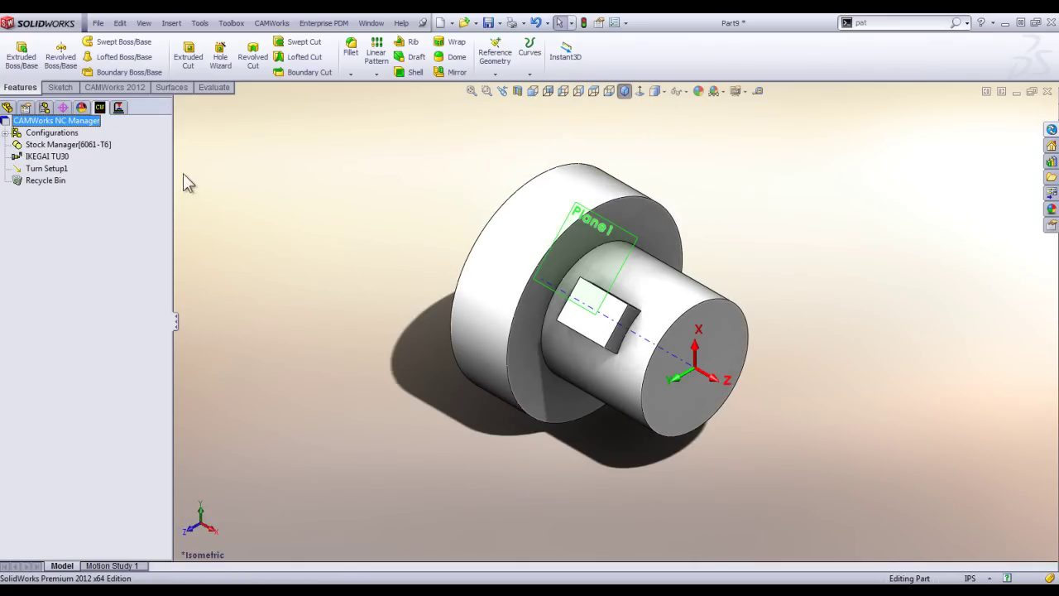
pyautogui.rightClick(60, 172)
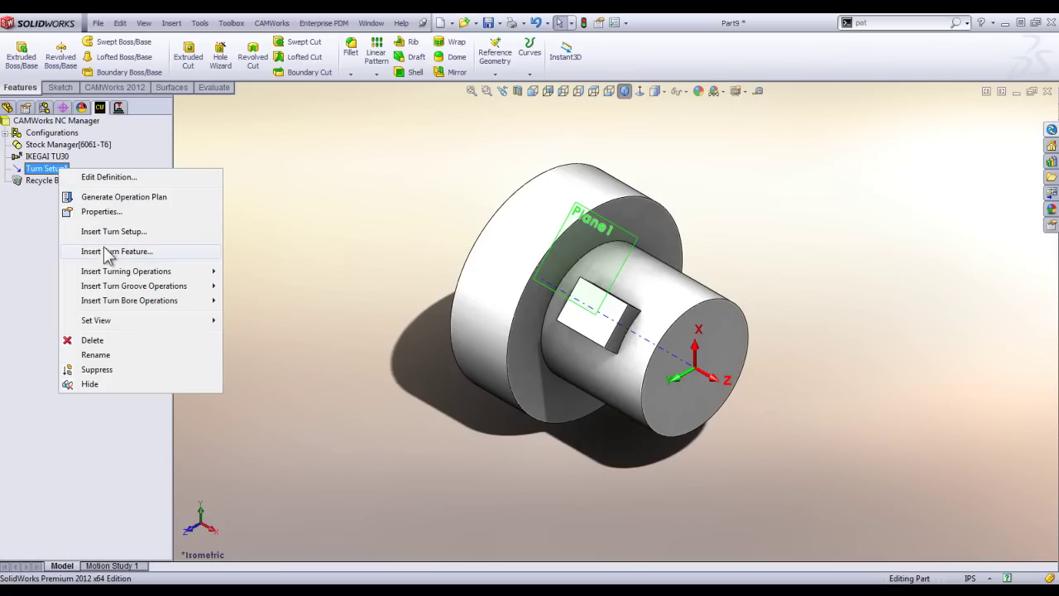
pyautogui.click(105, 252)
pyautogui.moveTo(441, 430); pyautogui.dragTo(488, 434, button='middle')
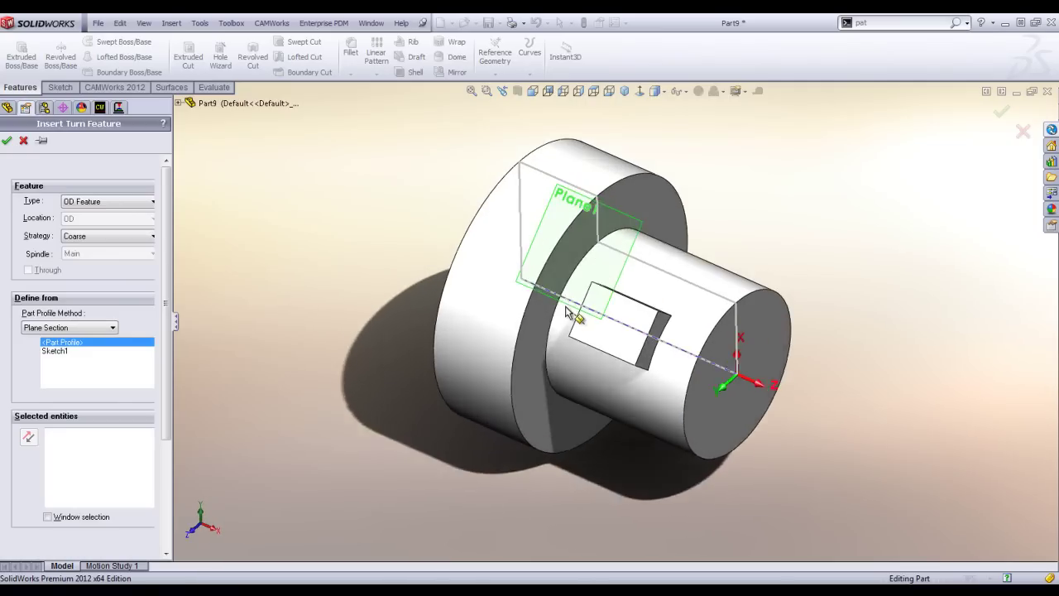
pyautogui.scroll(-1, 566, 307)
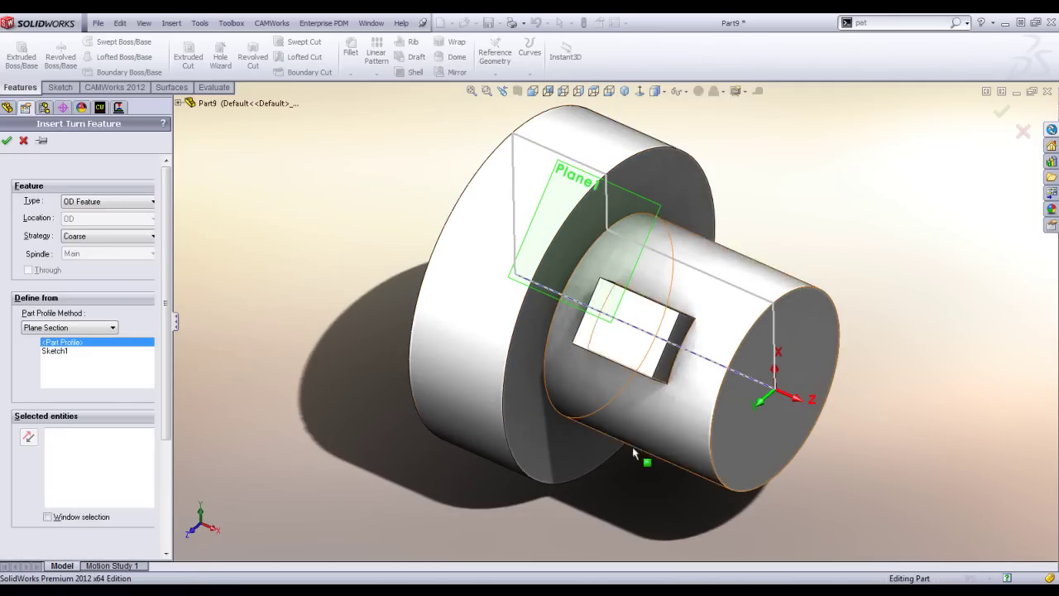
pyautogui.scroll(2, 570, 409)
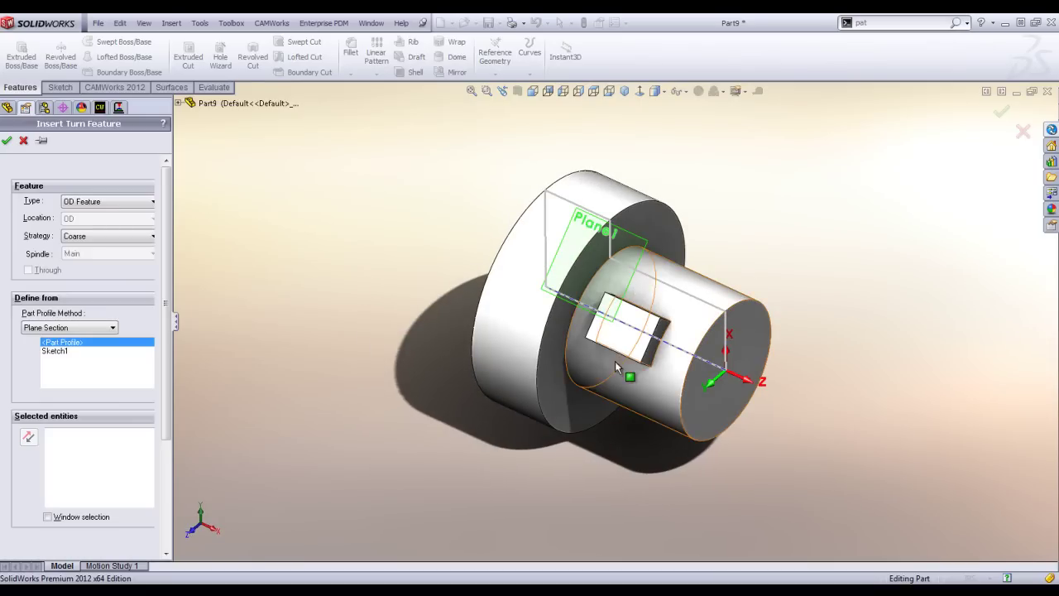
# Set the part profile method to Revolved Section and examine the profile around the rectangular boss.
pyautogui.click(99, 328)
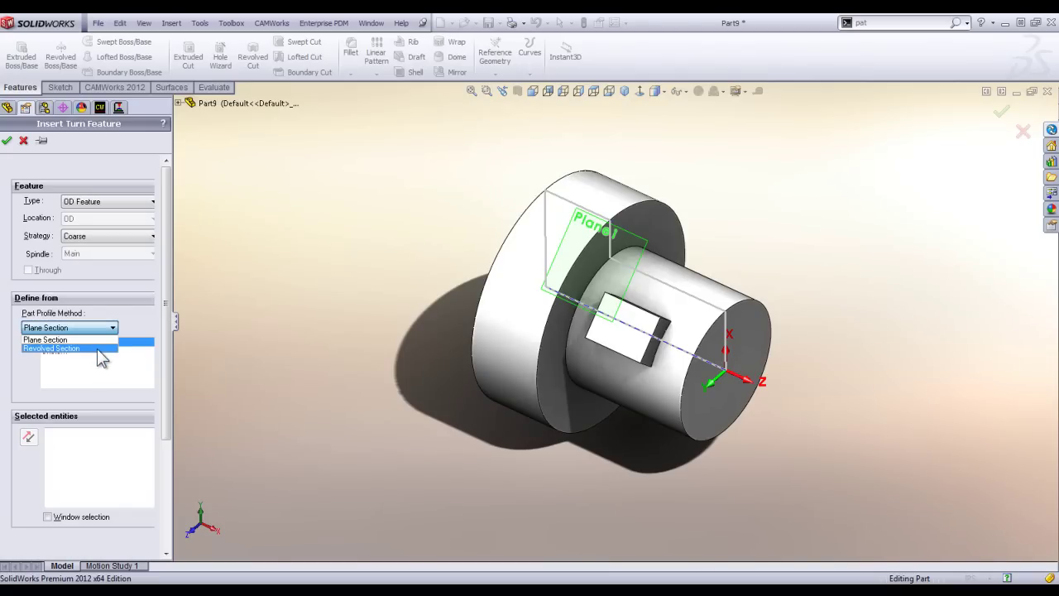
pyautogui.click(96, 348)
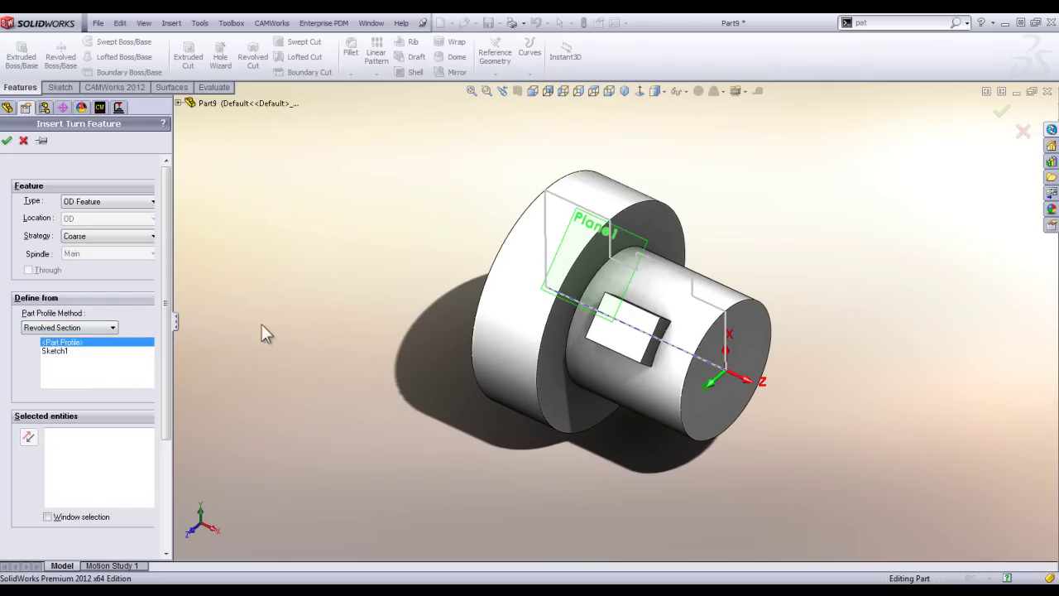
pyautogui.moveTo(449, 366); pyautogui.dragTo(571, 224, button='middle')
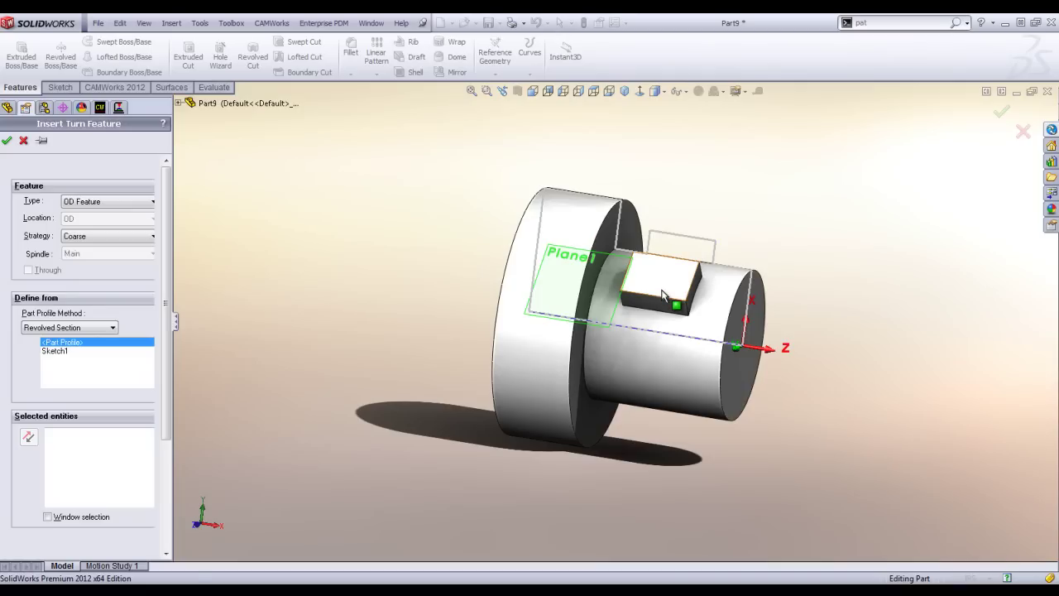
pyautogui.moveTo(617, 178); pyautogui.dragTo(597, 273, button='middle')
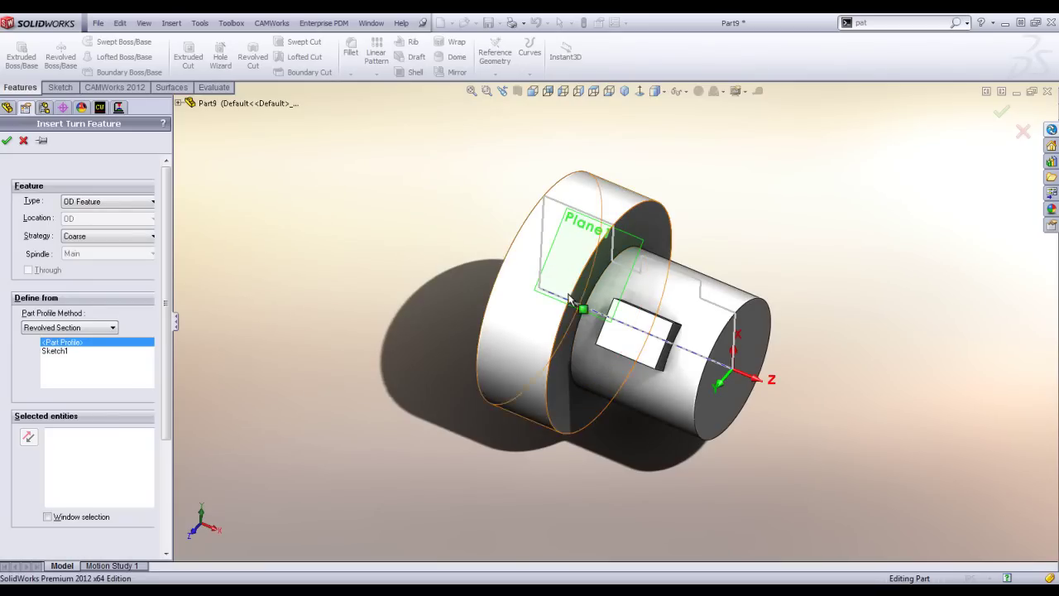
pyautogui.scroll(-2, 633, 305)
pyautogui.moveTo(625, 308); pyautogui.dragTo(612, 287, button='middle')
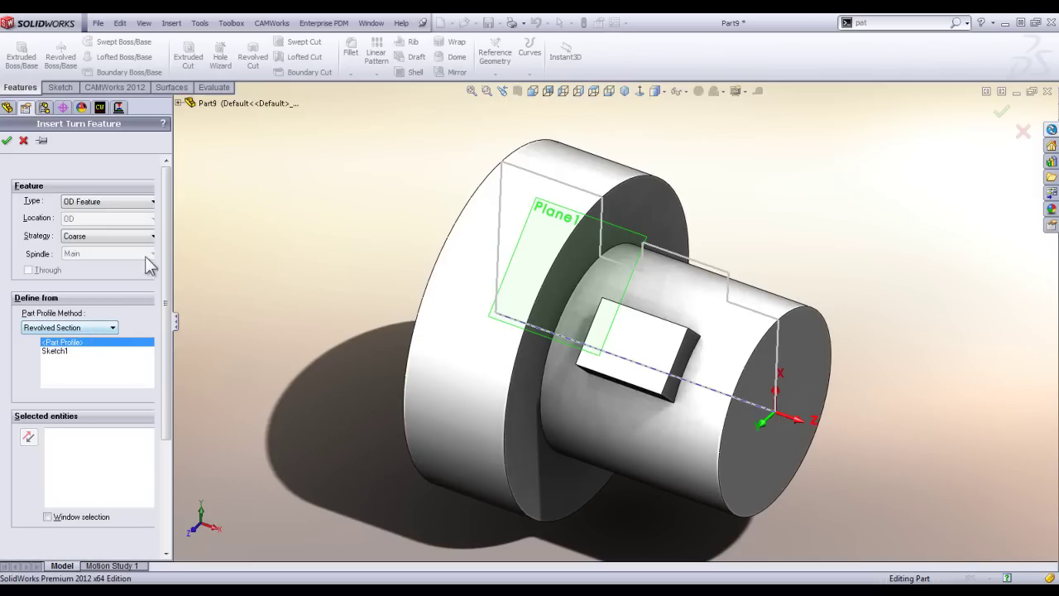
pyautogui.moveTo(681, 400)
pyautogui.mouseDown(button='middle')
pyautogui.moveTo(686, 320)
pyautogui.moveTo(760, 348)
pyautogui.moveTo(607, 381)
pyautogui.moveTo(681, 355)
pyautogui.moveTo(664, 387)
pyautogui.mouseUp(button='middle')
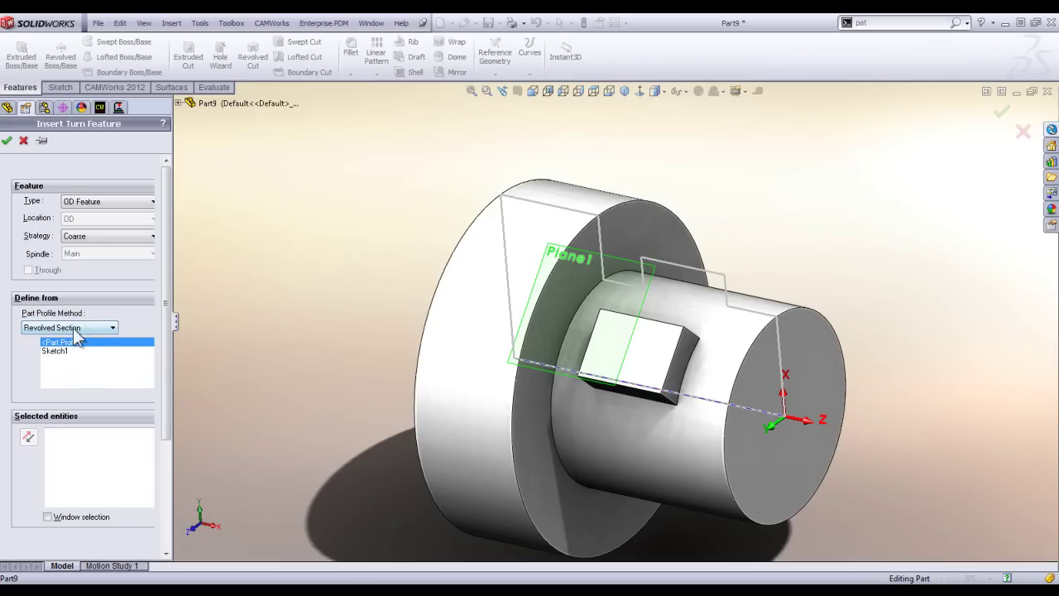
# Window-select the entire revolved part profile, deselect the segment on the large cylinder's back face, and create the OD feature.
pyautogui.click(7, 143)
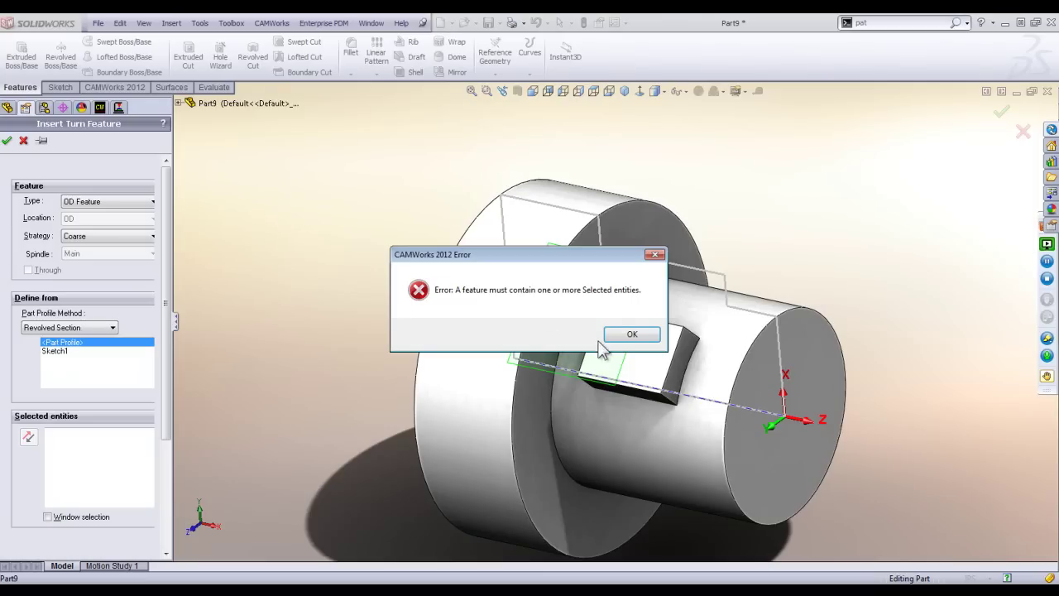
pyautogui.click(632, 334)
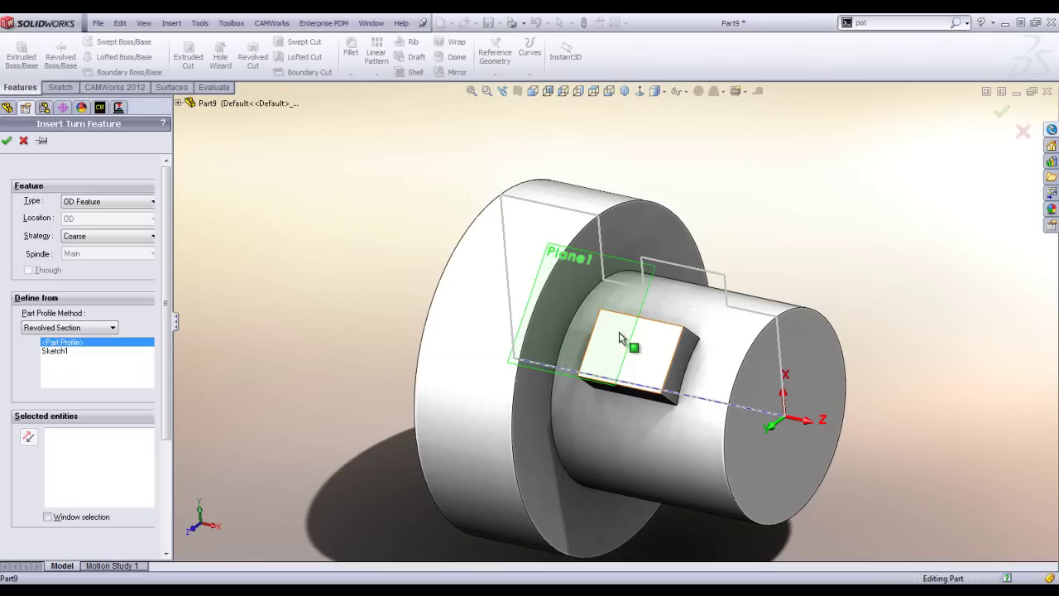
pyautogui.click(47, 517)
pyautogui.moveTo(374, 311)
pyautogui.mouseDown(button='middle')
pyautogui.moveTo(397, 293)
pyautogui.moveTo(361, 303)
pyautogui.moveTo(364, 319)
pyautogui.mouseUp(button='middle')
pyautogui.moveTo(886, 372); pyautogui.dragTo(492, 150)
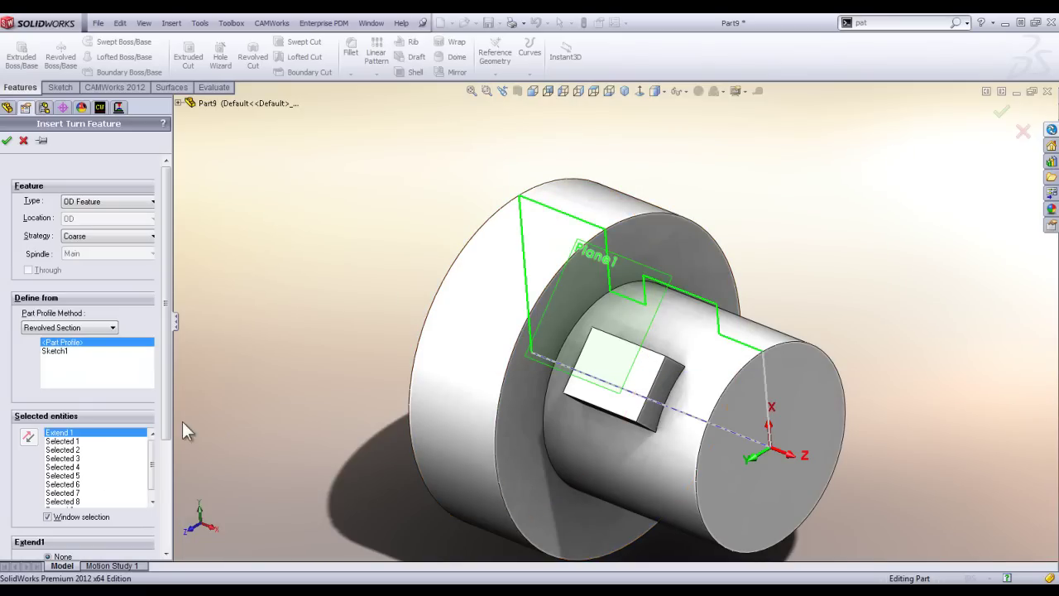
pyautogui.click(47, 517)
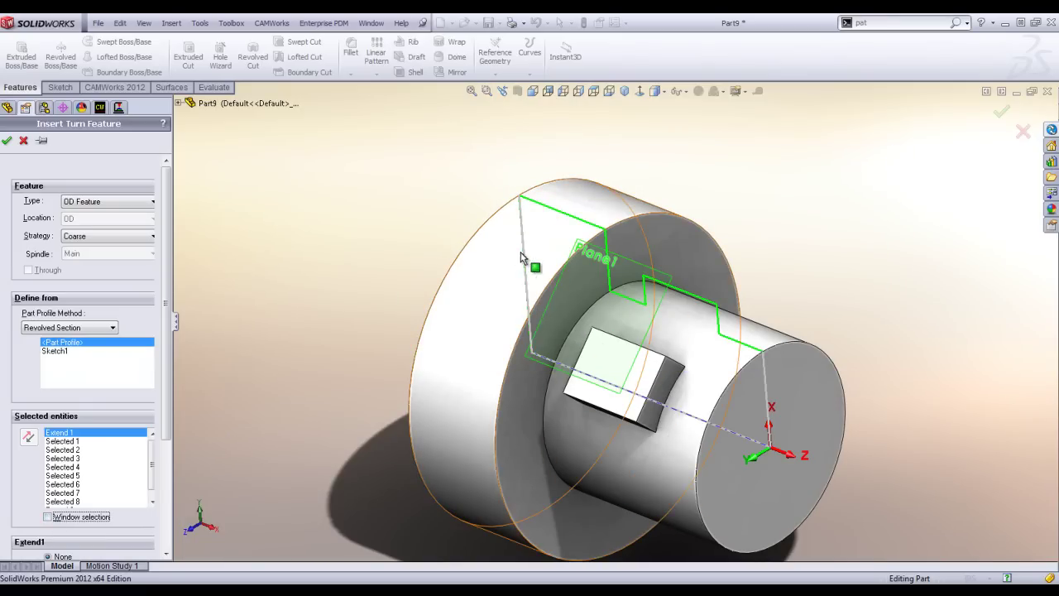
pyautogui.click(473, 320)
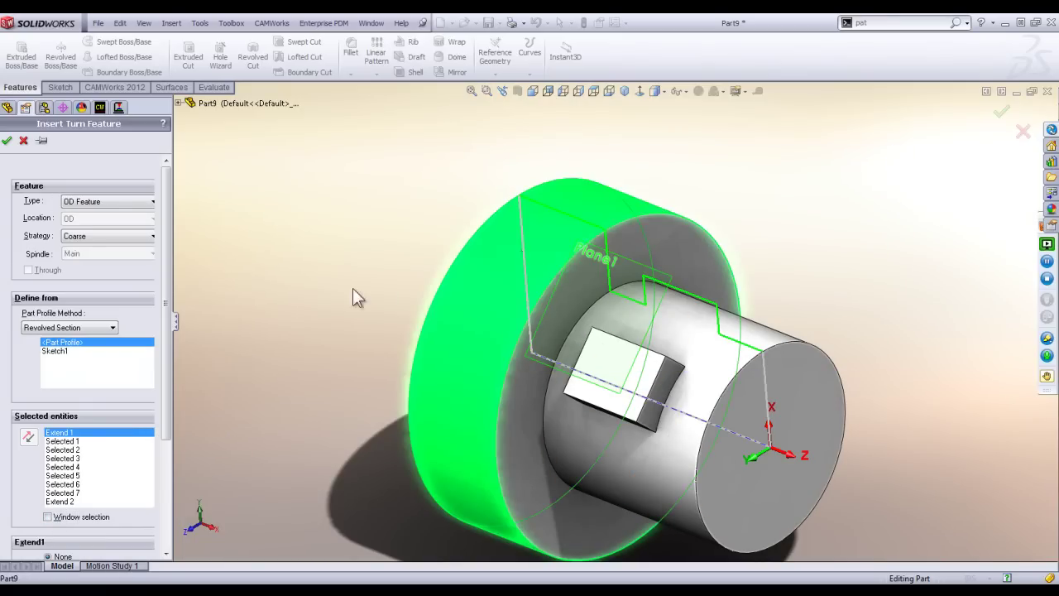
pyautogui.click(7, 140)
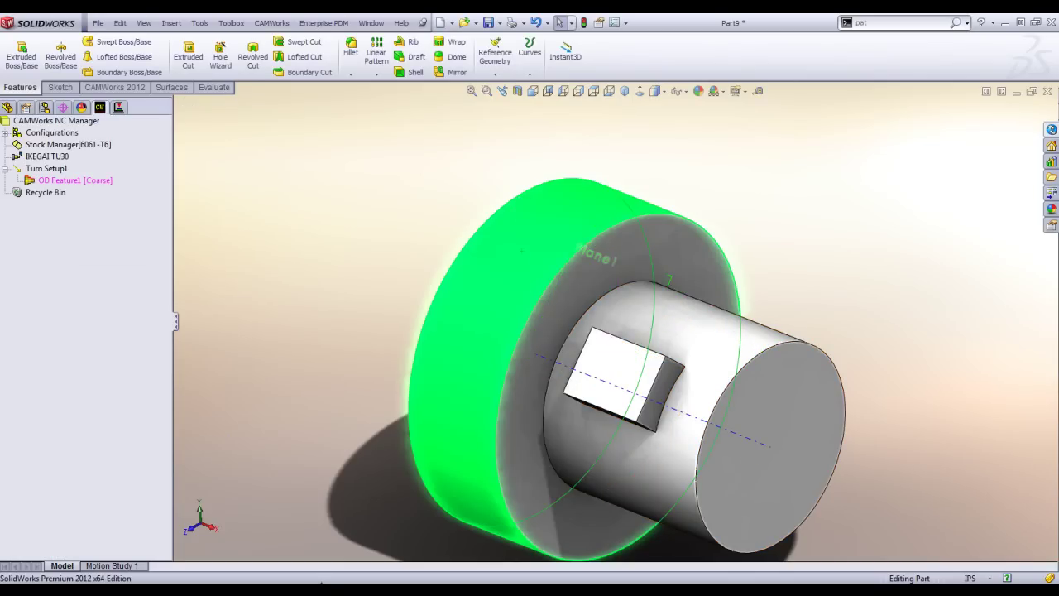
# Generate the operation plan for the new OD feature and the toolpath for the finish groove operation.
pyautogui.rightClick(99, 180)
pyautogui.click(164, 213)
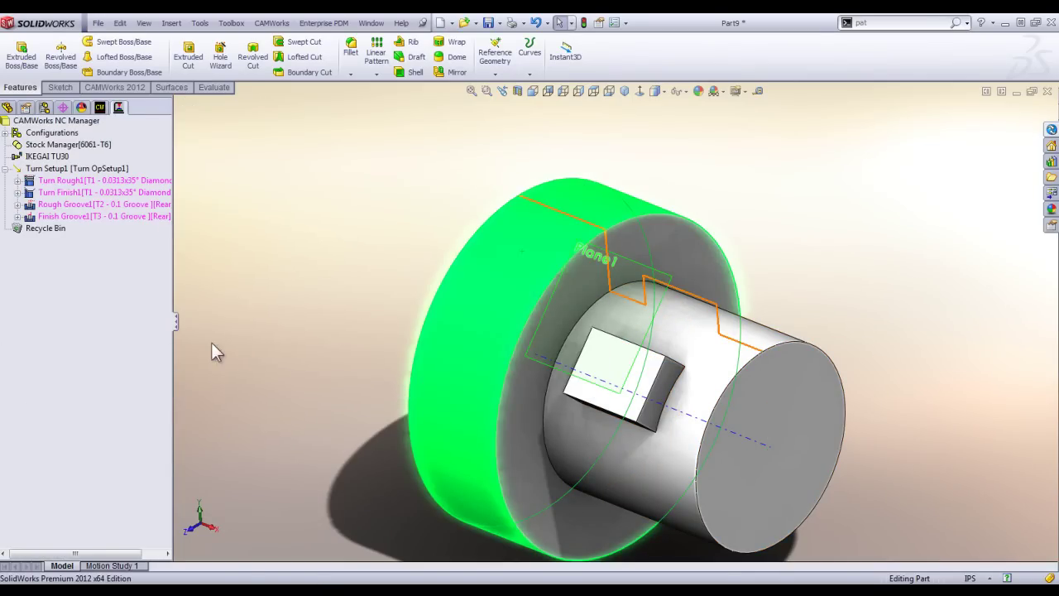
pyautogui.click(66, 216)
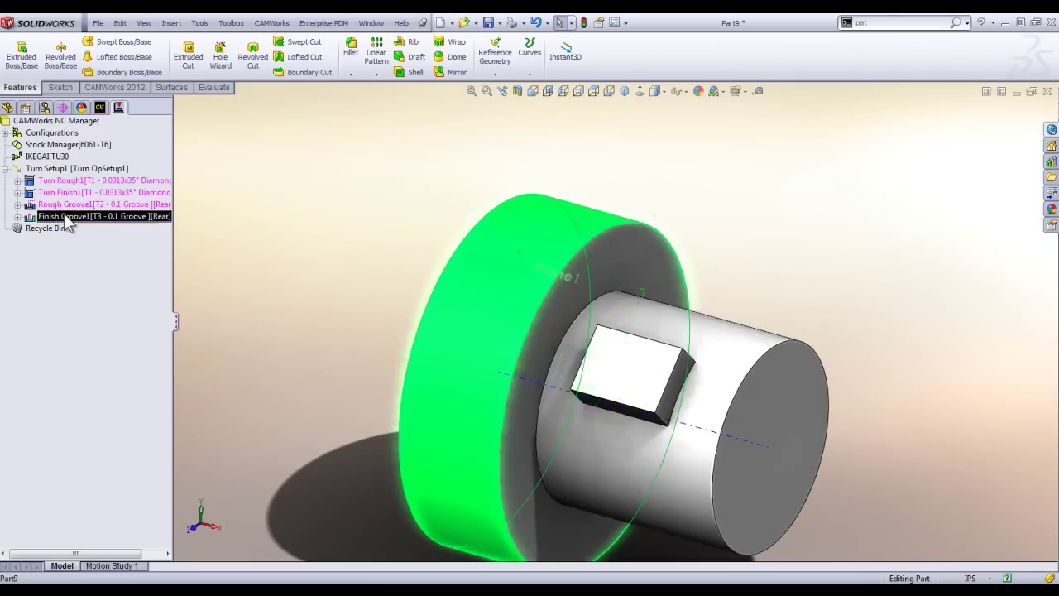
pyautogui.rightClick(66, 218)
pyautogui.click(126, 239)
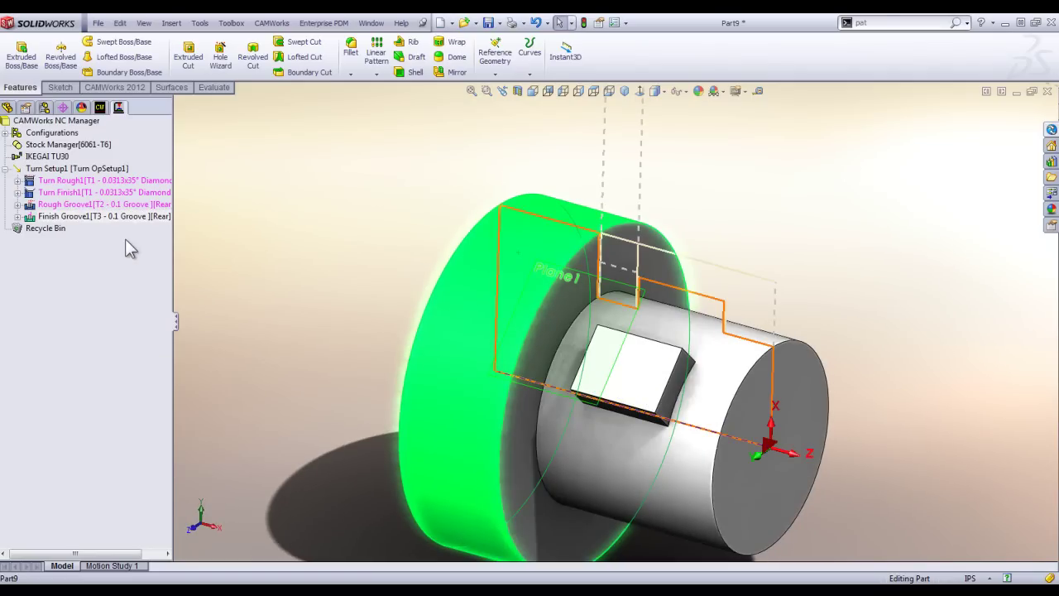
pyautogui.moveTo(331, 244); pyautogui.dragTo(374, 303, button='middle')
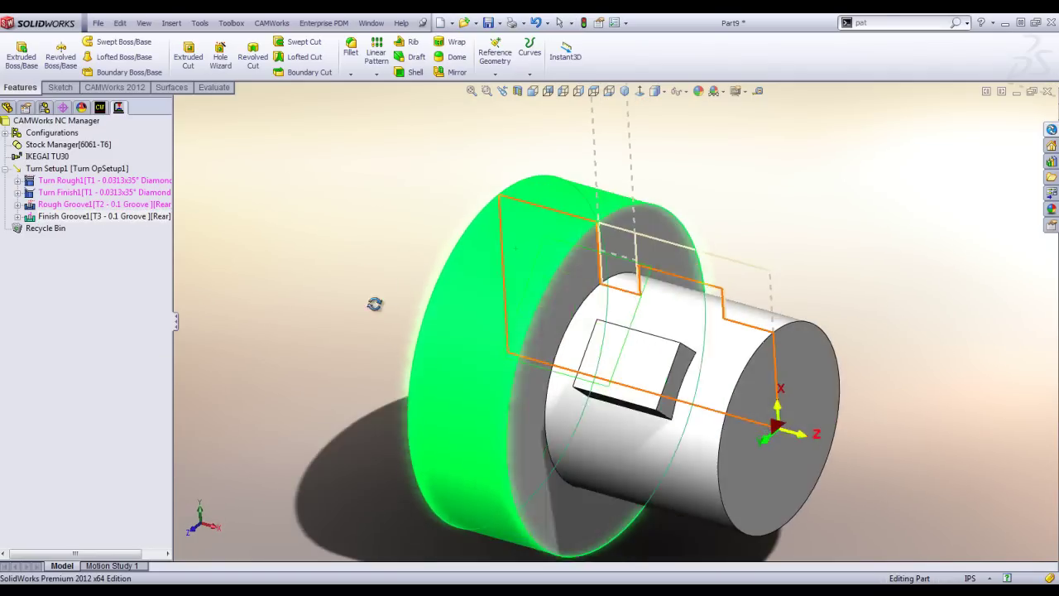
# Generate the toolpath for the Turn Finish operation and examine it near the rectangular boss.
pyautogui.rightClick(68, 193)
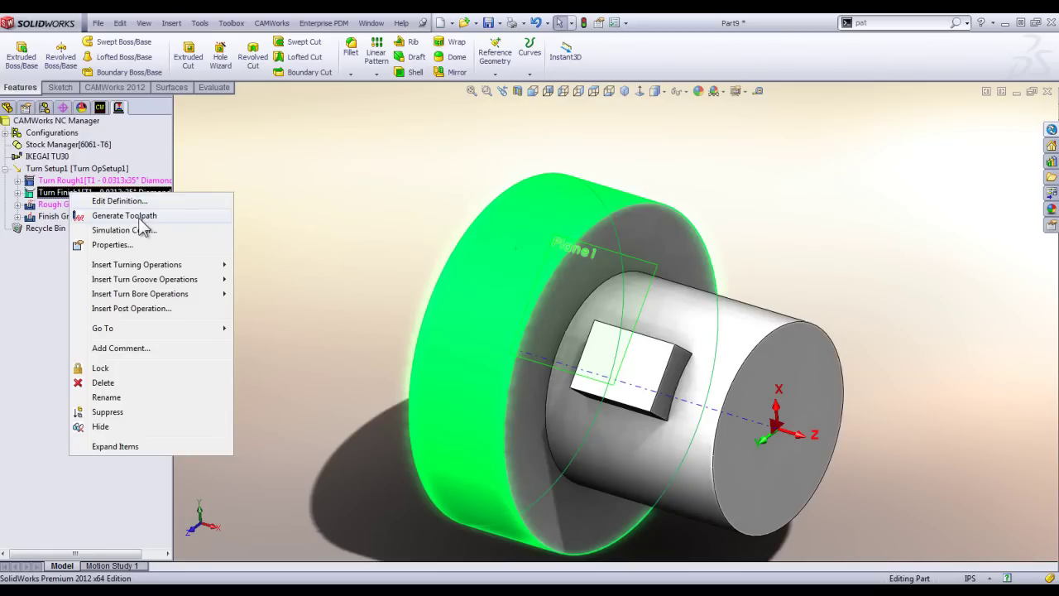
pyautogui.click(139, 217)
pyautogui.moveTo(399, 259); pyautogui.dragTo(633, 348, button='middle')
pyautogui.scroll(-2, 631, 329)
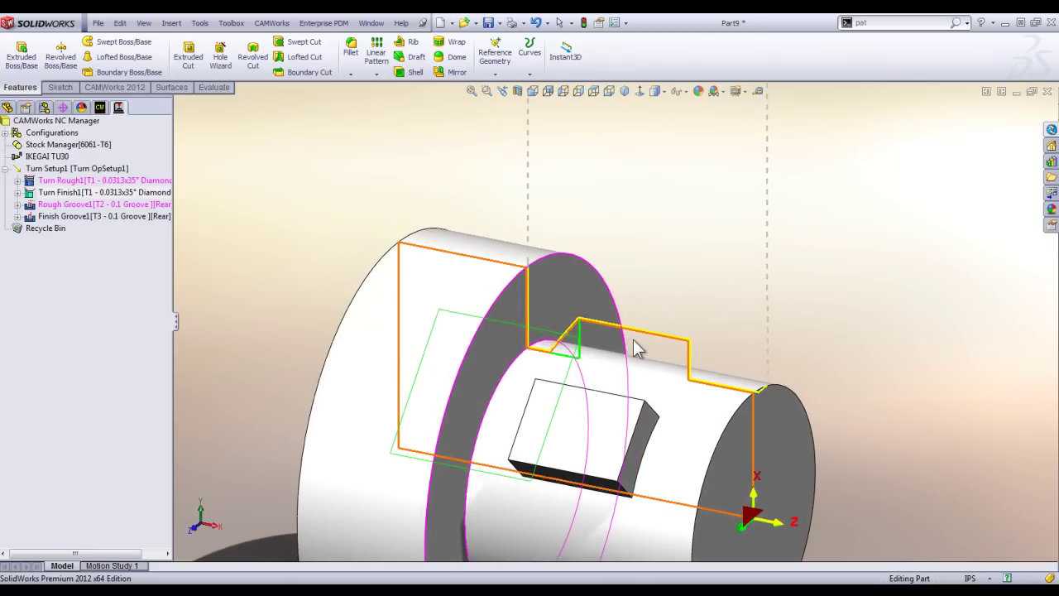
# Make the Turn Finish operation's approach move rapid in its NC parameters.
pyautogui.doubleClick(73, 191)
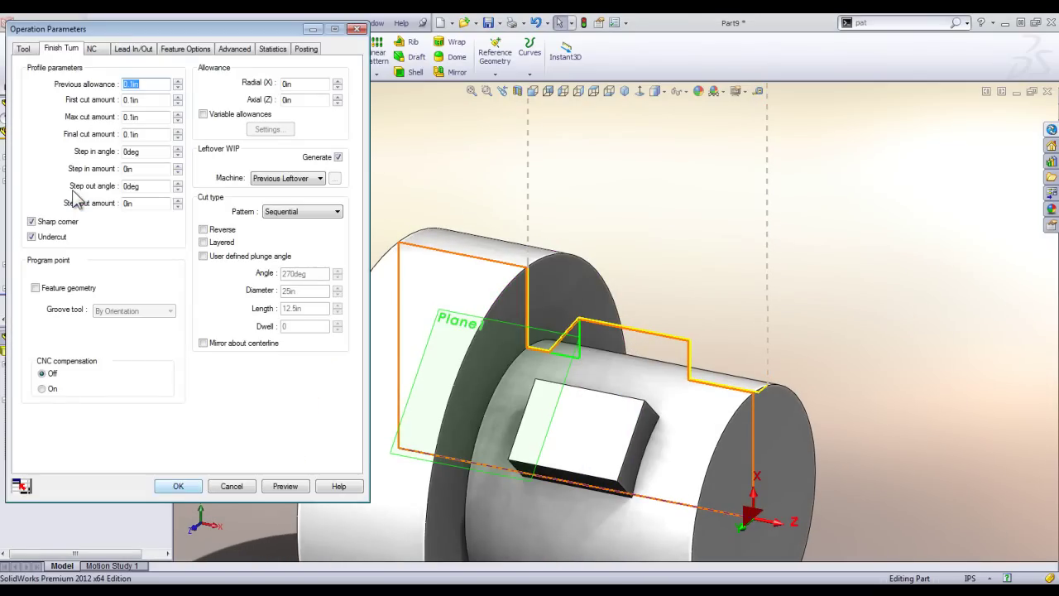
pyautogui.click(91, 49)
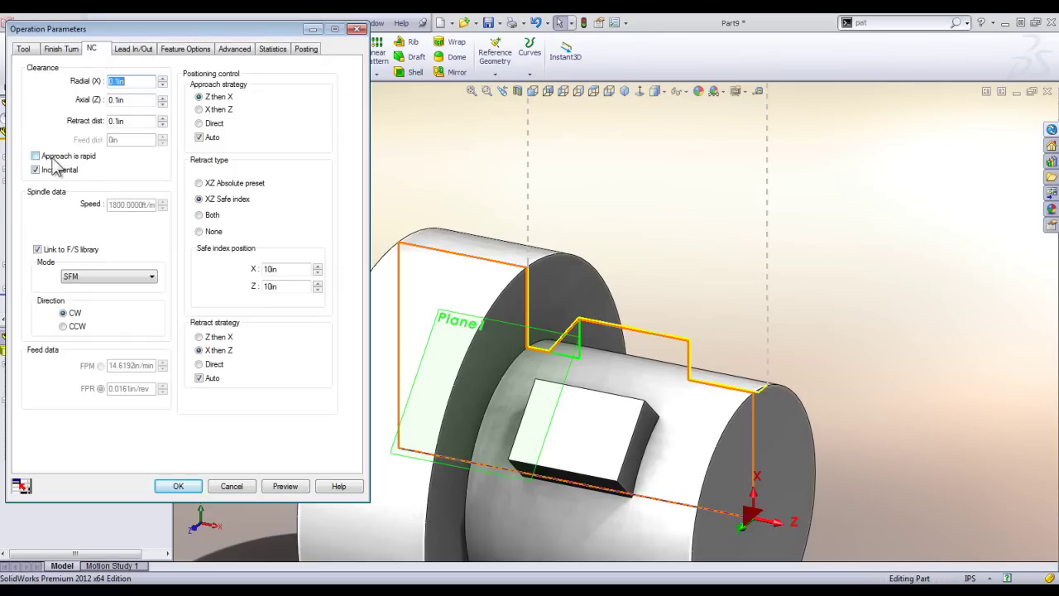
pyautogui.moveTo(787, 362); pyautogui.dragTo(799, 339, button='middle')
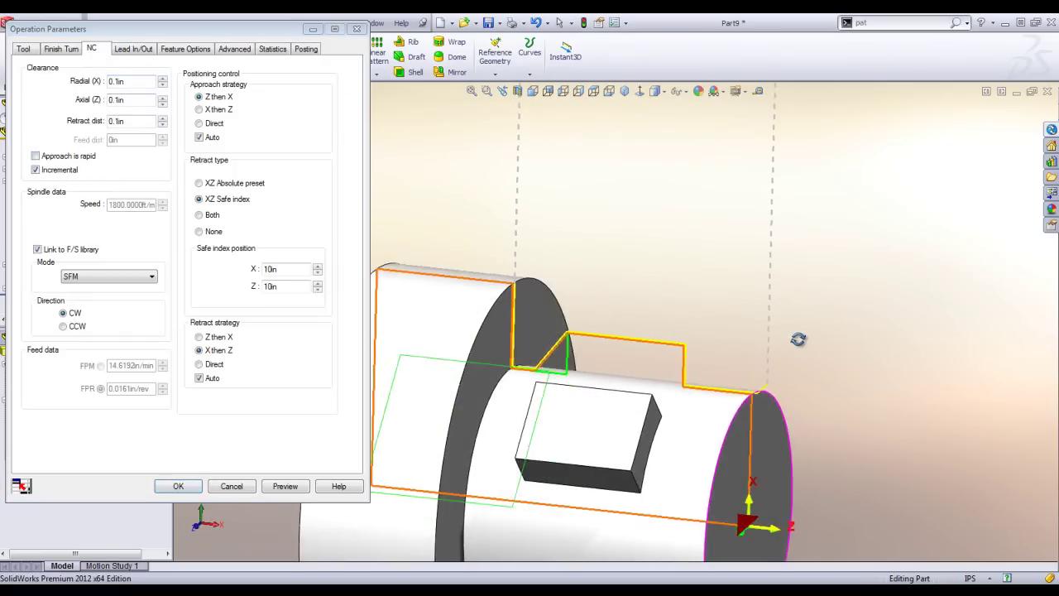
pyautogui.scroll(-5, 798, 340)
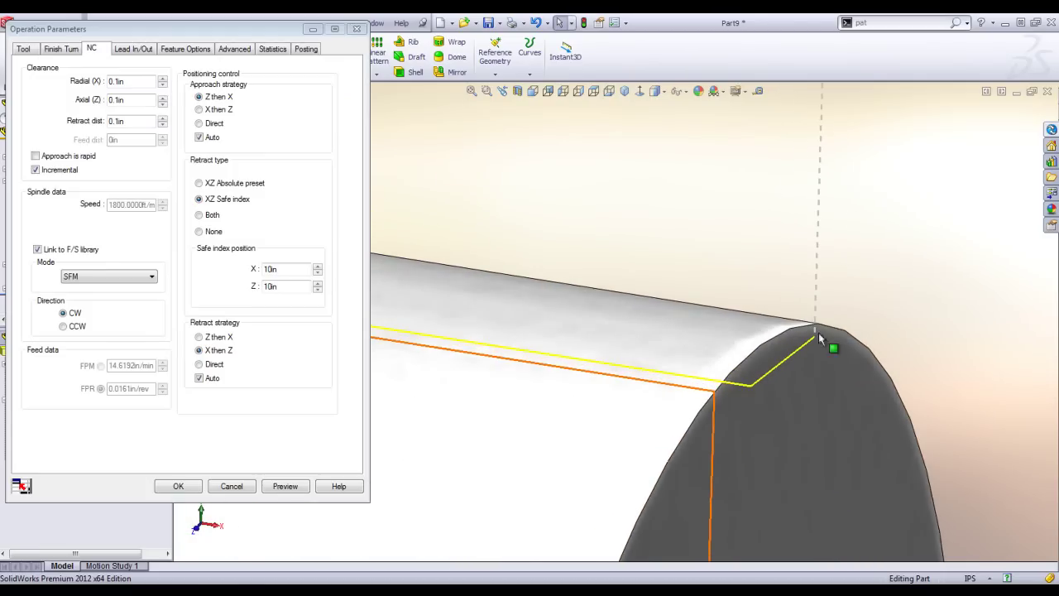
pyautogui.click(36, 158)
pyautogui.click(35, 170)
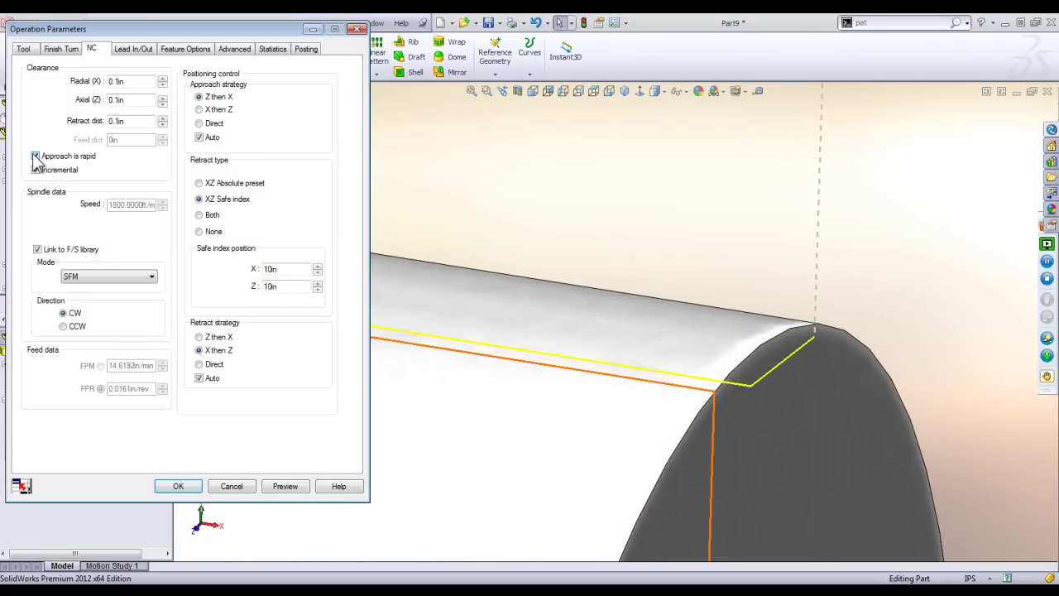
pyautogui.click(178, 487)
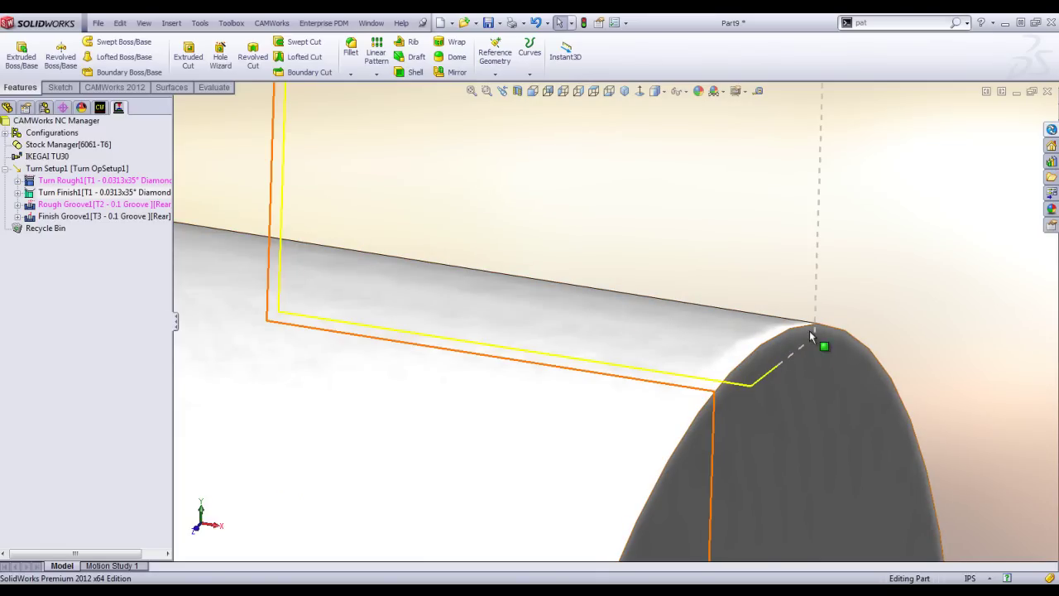
# Turn the rapid approach option back off for the Turn Finish operation.
pyautogui.doubleClick(45, 191)
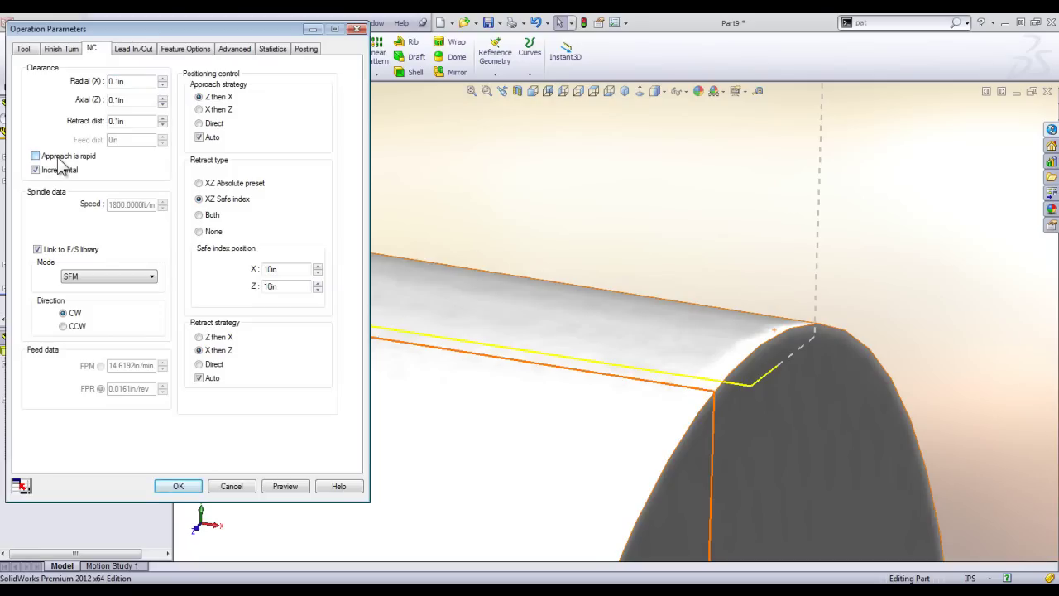
pyautogui.click(178, 486)
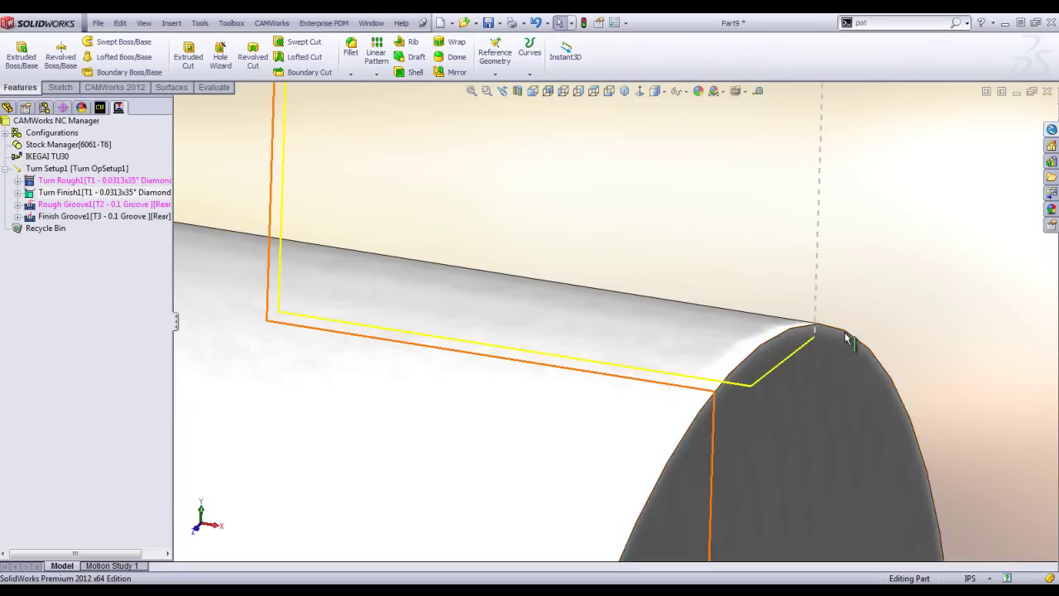
# Turn on rapid approach in the Turn Finish operation's NC parameters and open the Technology Database entry for its feature, ID 525.
pyautogui.doubleClick(91, 193)
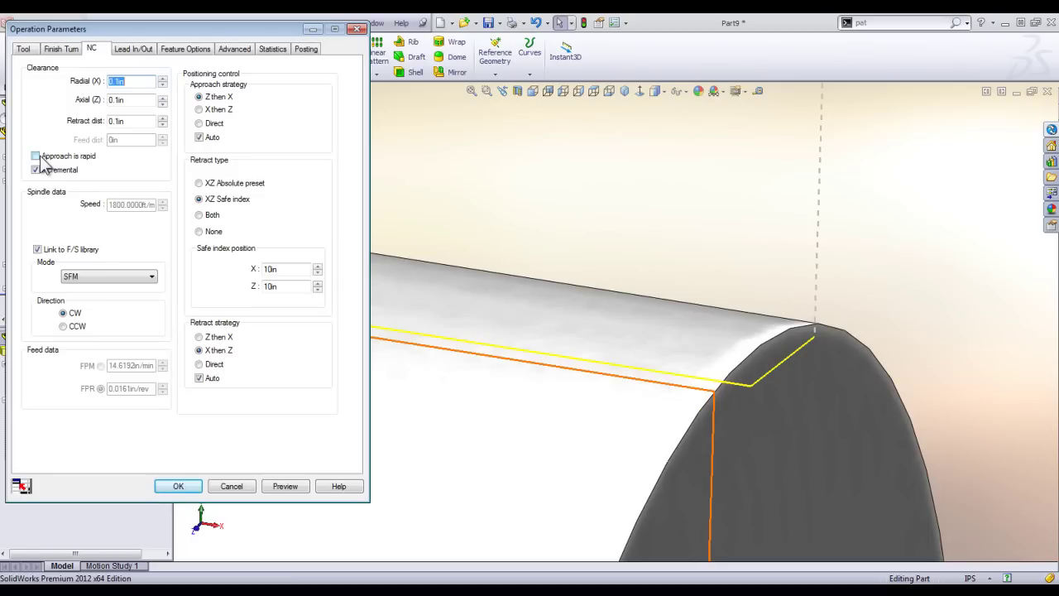
pyautogui.click(36, 156)
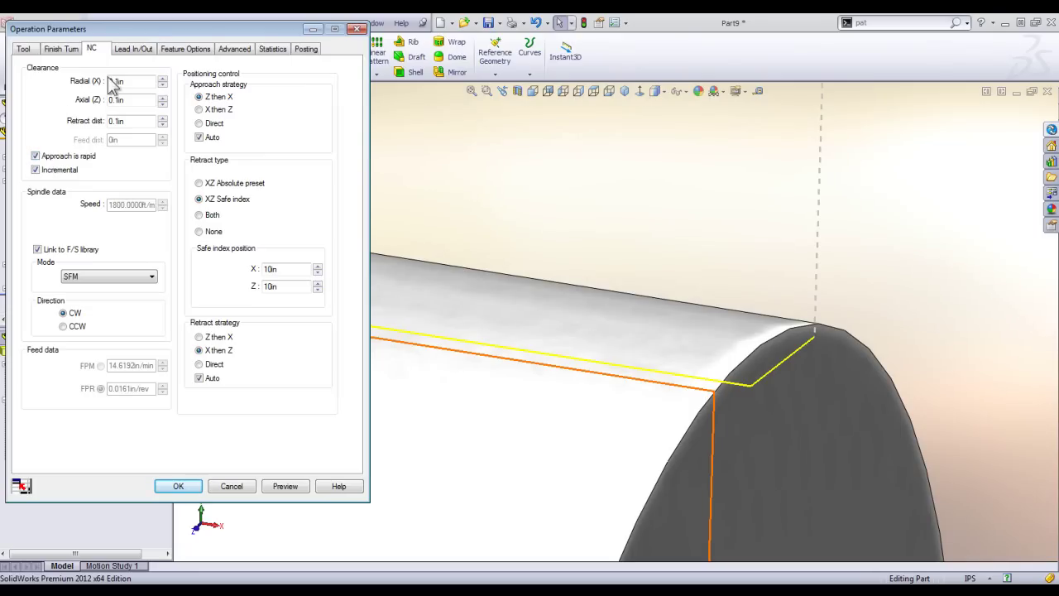
pyautogui.click(186, 50)
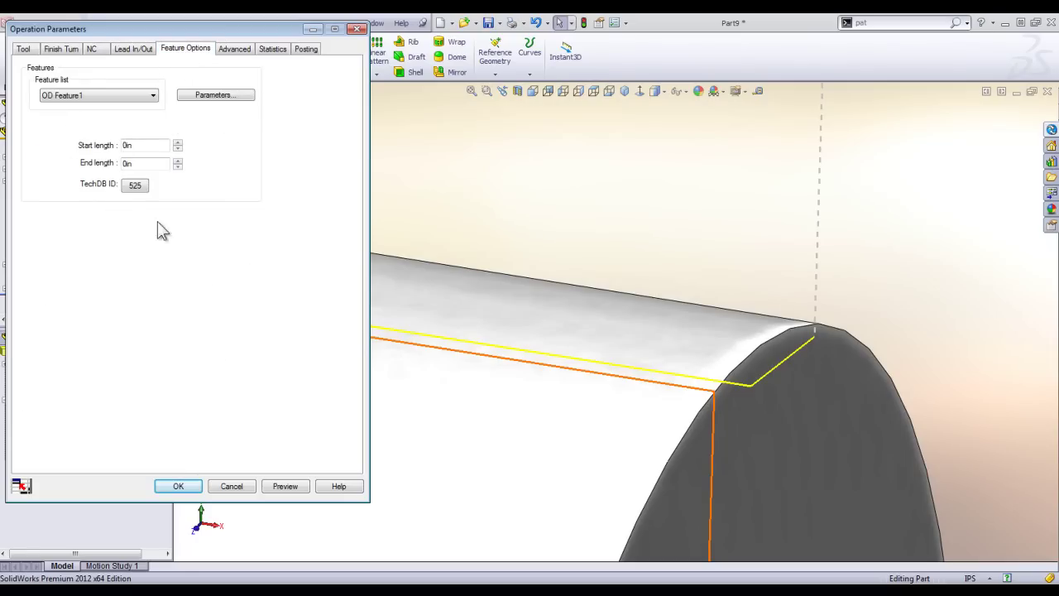
pyautogui.click(135, 185)
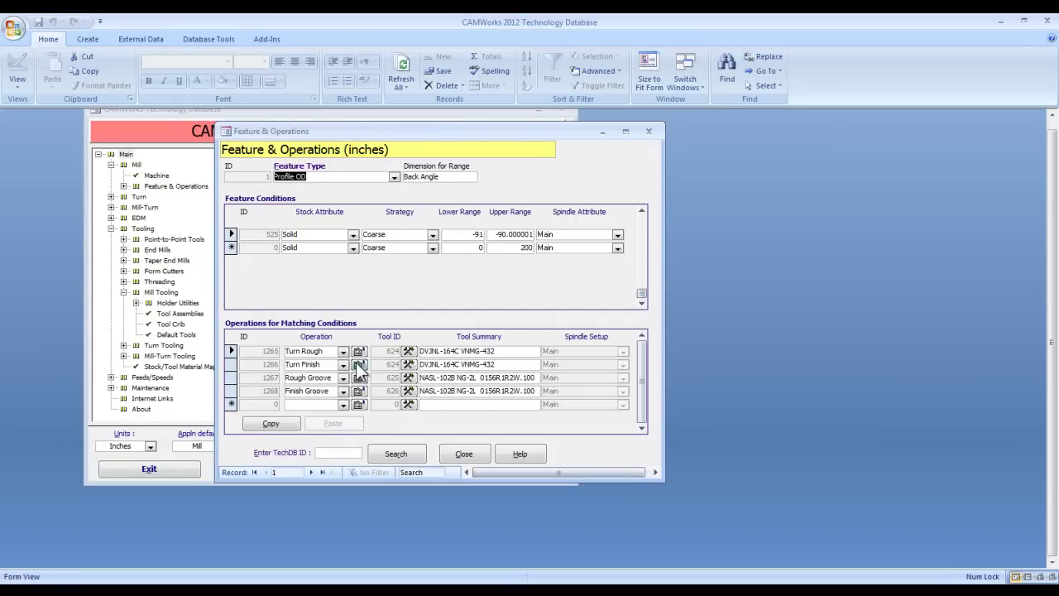
# Turn on rapid approach in the Technology Database's Turn Finish NC defaults, close the database, and cancel the operation parameters.
pyautogui.click(358, 364)
pyautogui.click(162, 187)
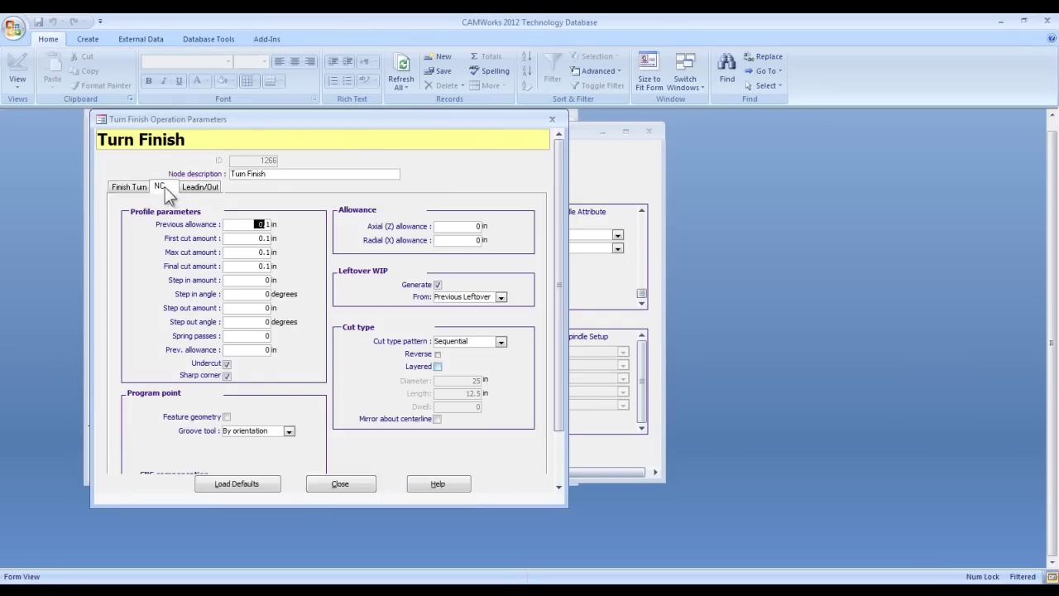
pyautogui.click(221, 264)
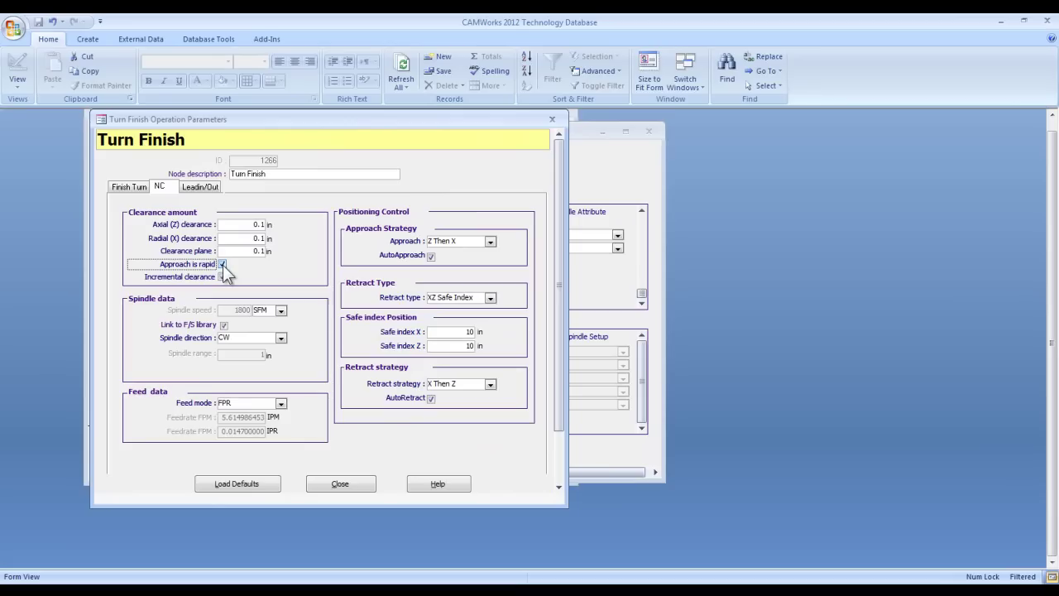
pyautogui.click(355, 489)
pyautogui.click(467, 452)
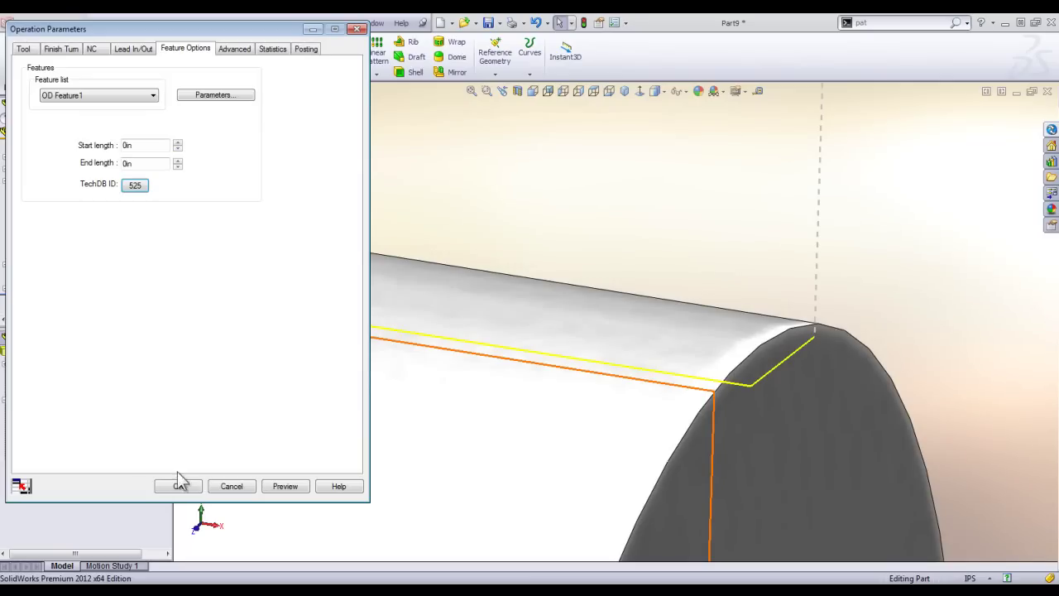
pyautogui.click(241, 486)
# Review the finish toolpath along the whole stepped cylinder and close the part without saving it.
pyautogui.scroll(9, 391, 369)
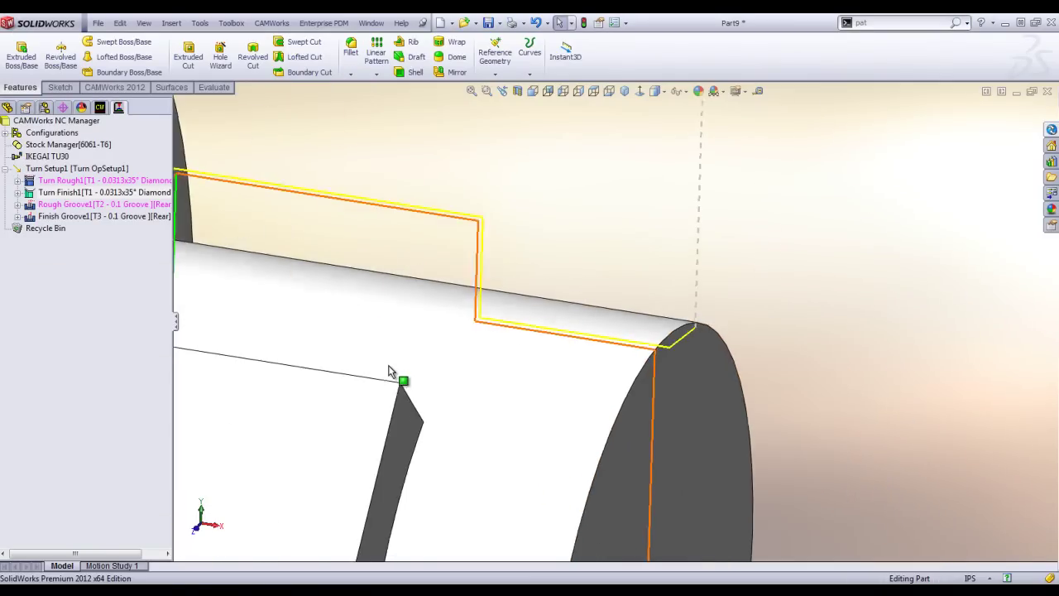
pyautogui.moveTo(428, 306)
pyautogui.mouseDown(button='middle')
pyautogui.moveTo(427, 273)
pyautogui.moveTo(422, 325)
pyautogui.mouseUp(button='middle')
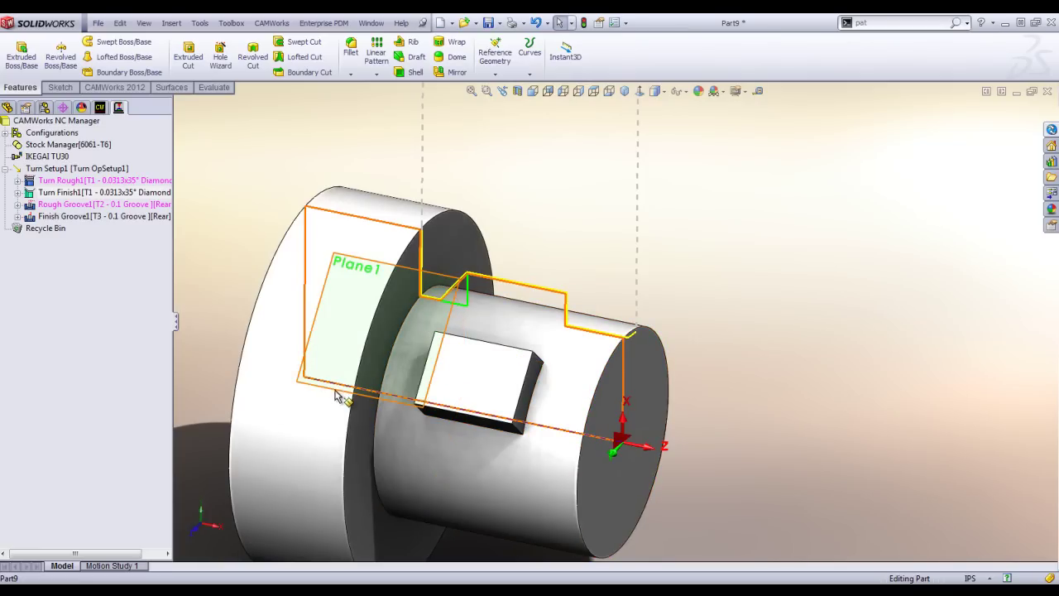
pyautogui.click(1046, 91)
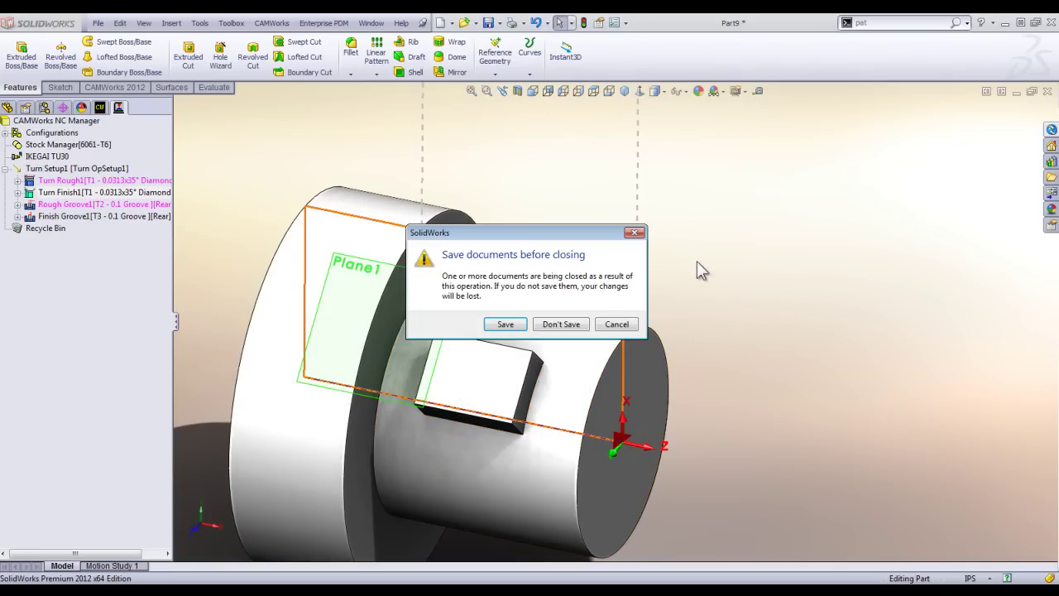
pyautogui.click(561, 324)
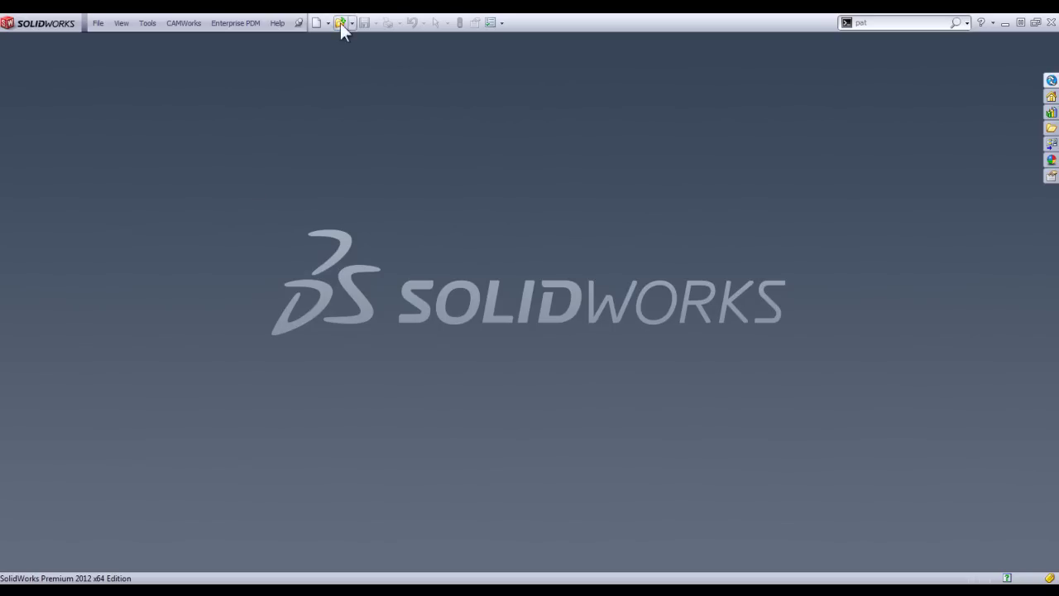
# Create a new part and start a sketch on the Top plane.
pyautogui.click(315, 22)
pyautogui.doubleClick(292, 147)
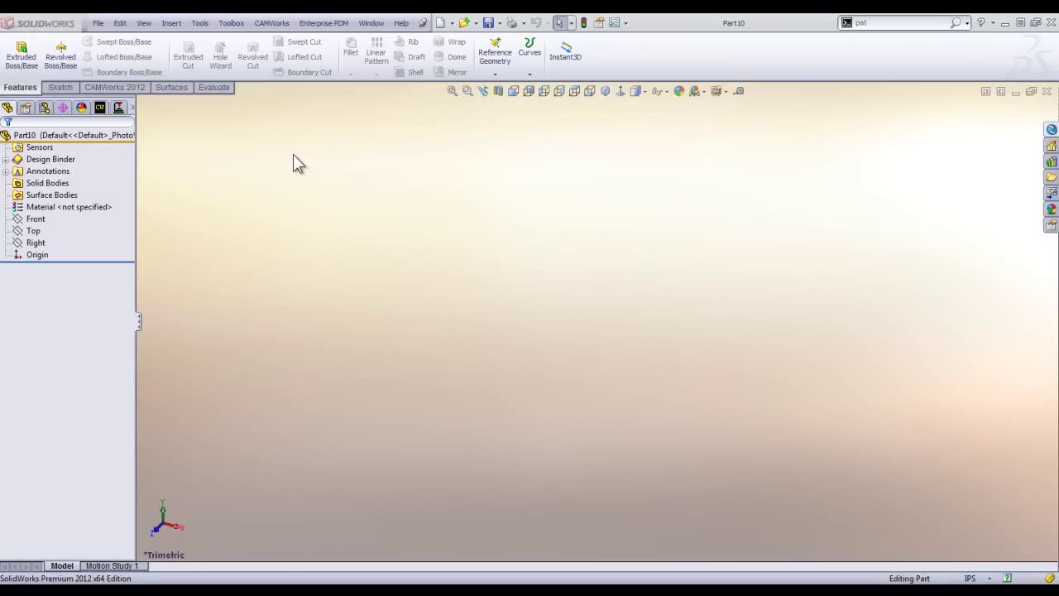
pyautogui.click(33, 230)
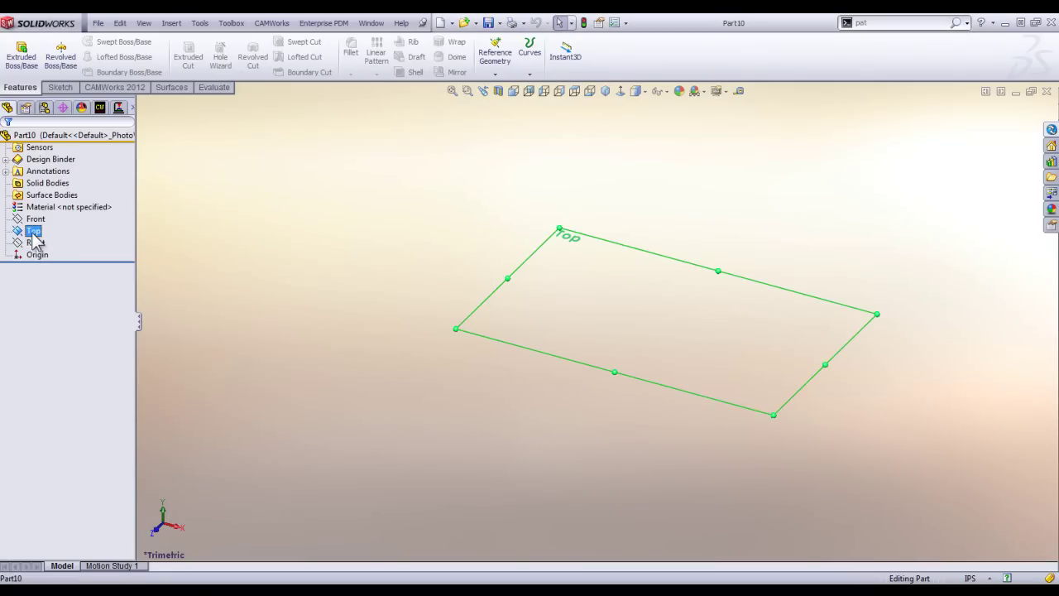
pyautogui.click(46, 222)
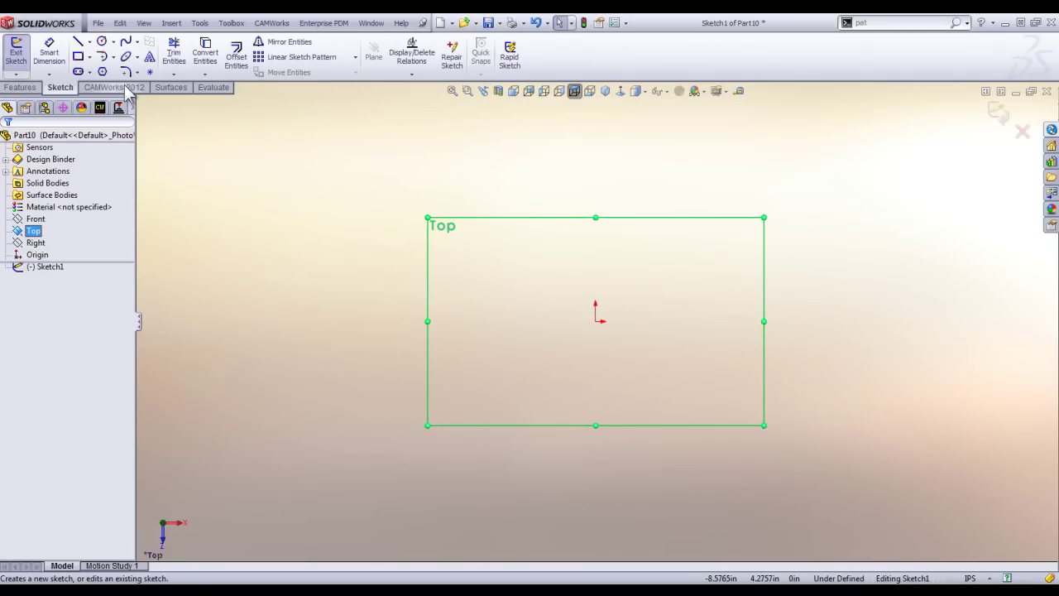
# Sketch a circle centred on the origin and set its diameter to 0.250 in.
pyautogui.click(101, 42)
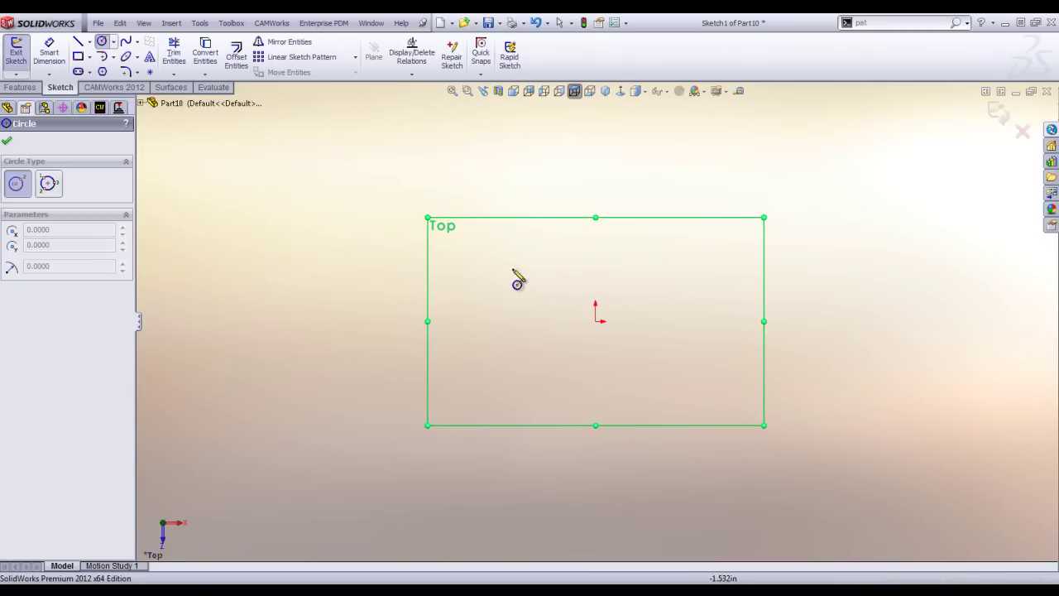
pyautogui.click(596, 321)
pyautogui.click(636, 288)
pyautogui.moveTo(773, 307); pyautogui.dragTo(773, 241, button='right')
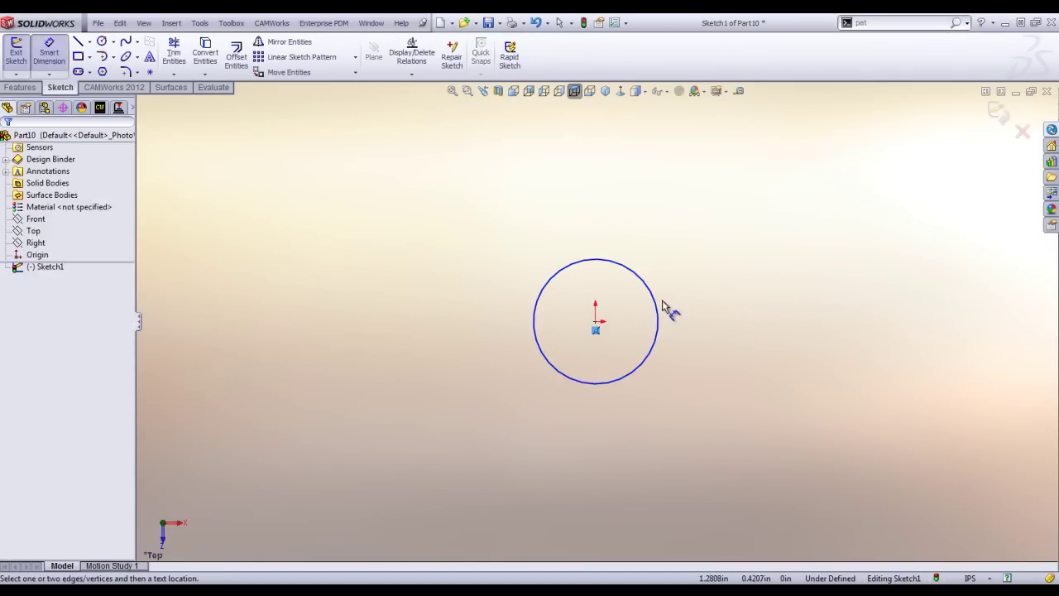
pyautogui.click(658, 314)
pyautogui.click(743, 235)
pyautogui.write('.250in')
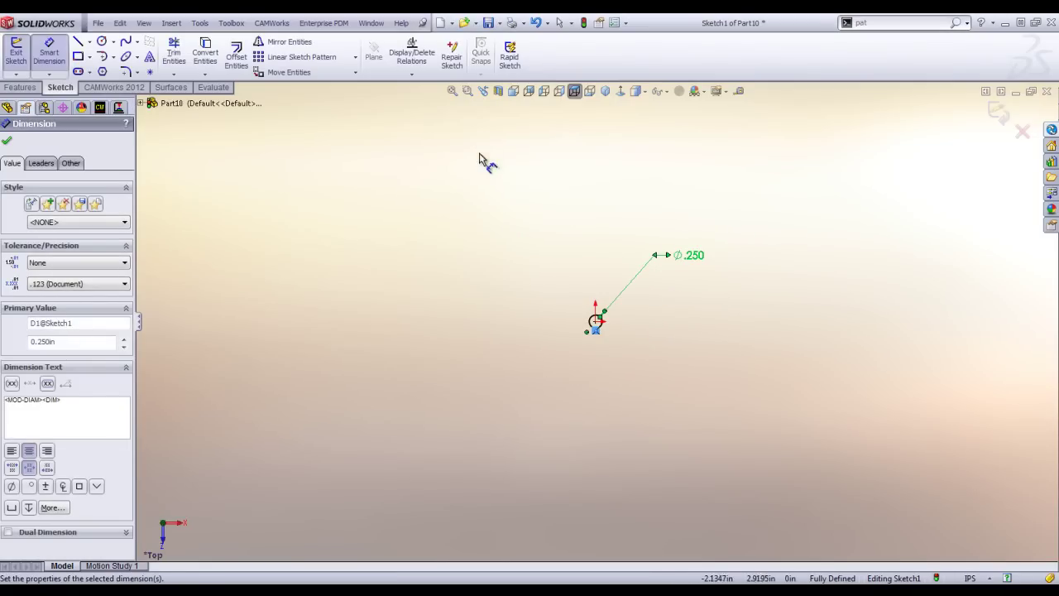
# Sketch a bent five-line arm, starting tangent to the circle and ending on its lower edge, with a horizontal end about 0.357 in wide.
pyautogui.click(453, 93)
pyautogui.scroll(-2, 298, 422)
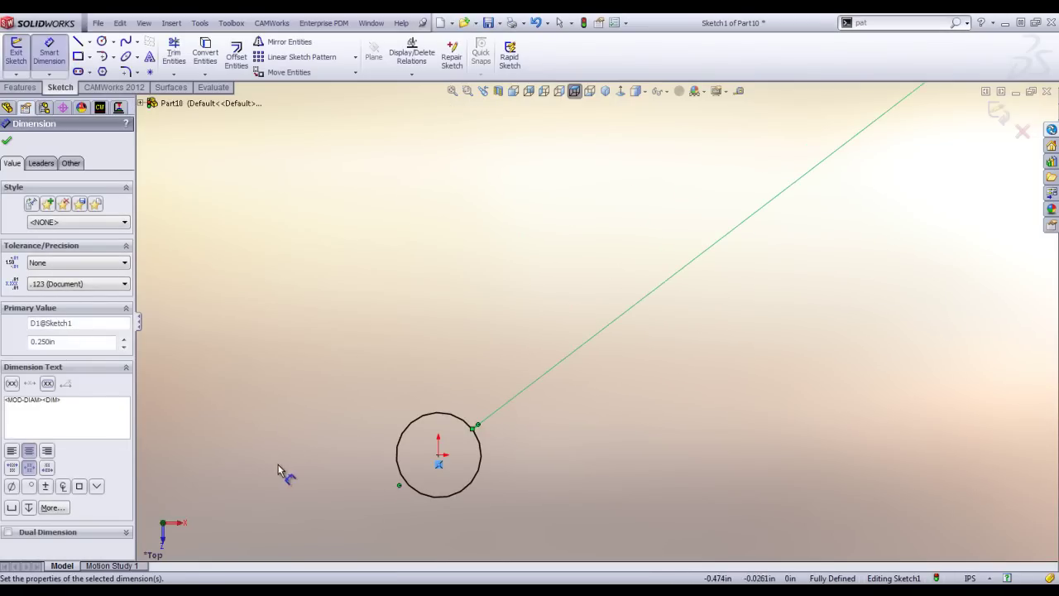
pyautogui.press('l')
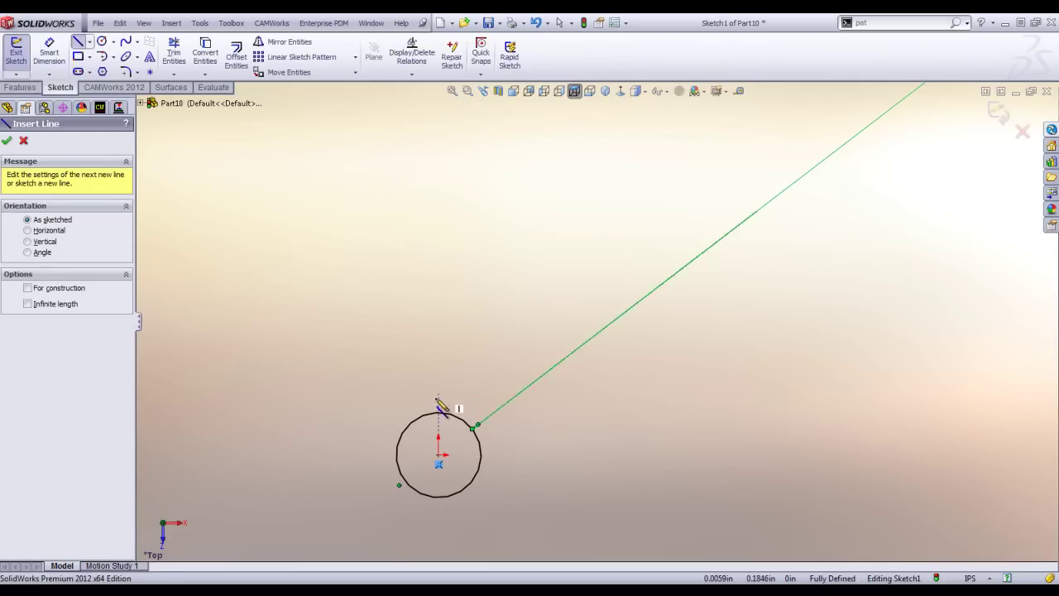
pyautogui.click(411, 423)
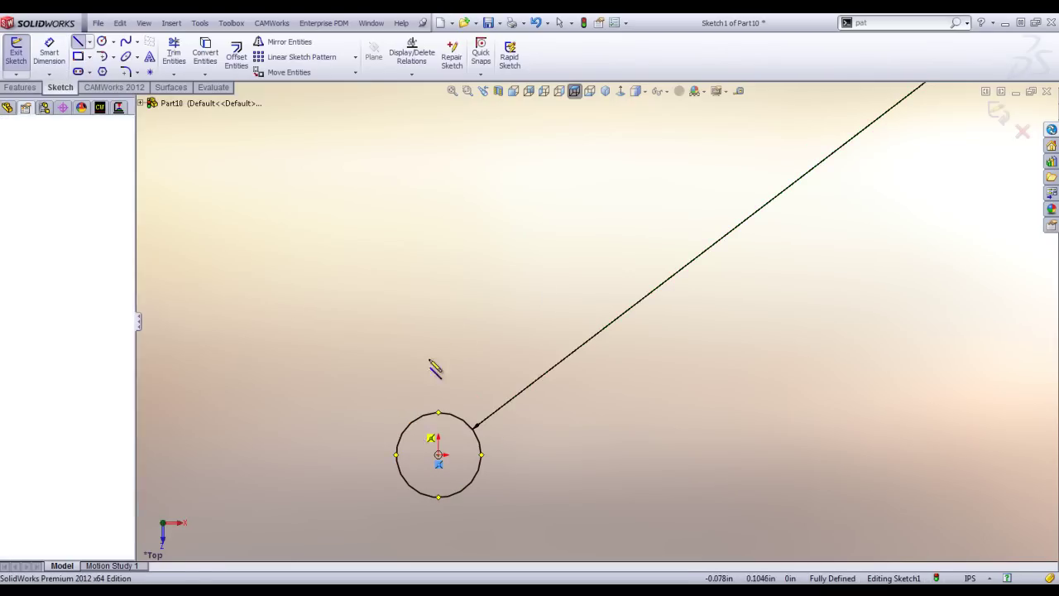
pyautogui.click(562, 286)
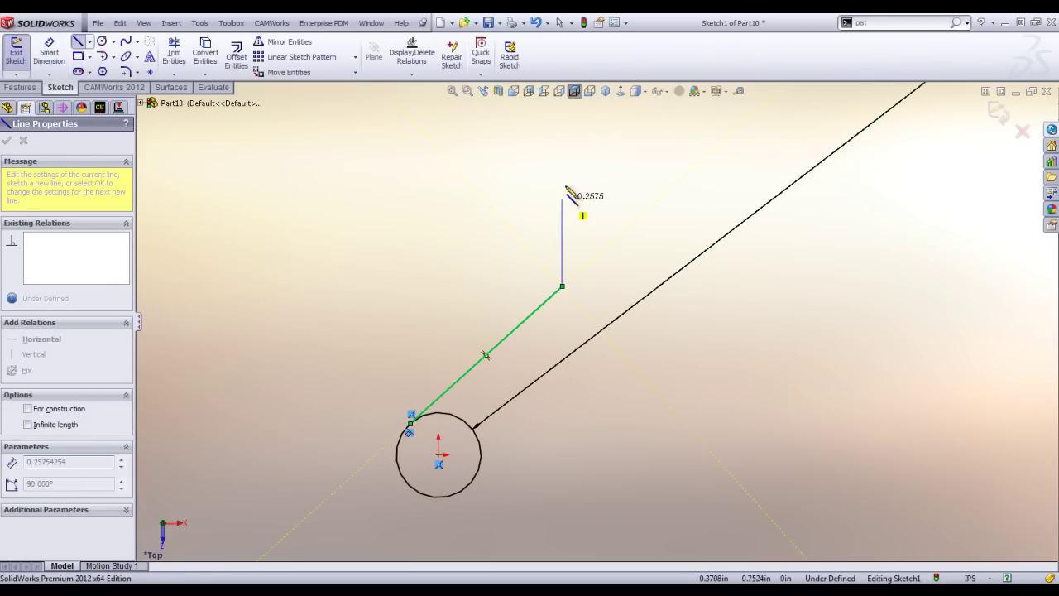
pyautogui.click(562, 110)
pyautogui.click(683, 110)
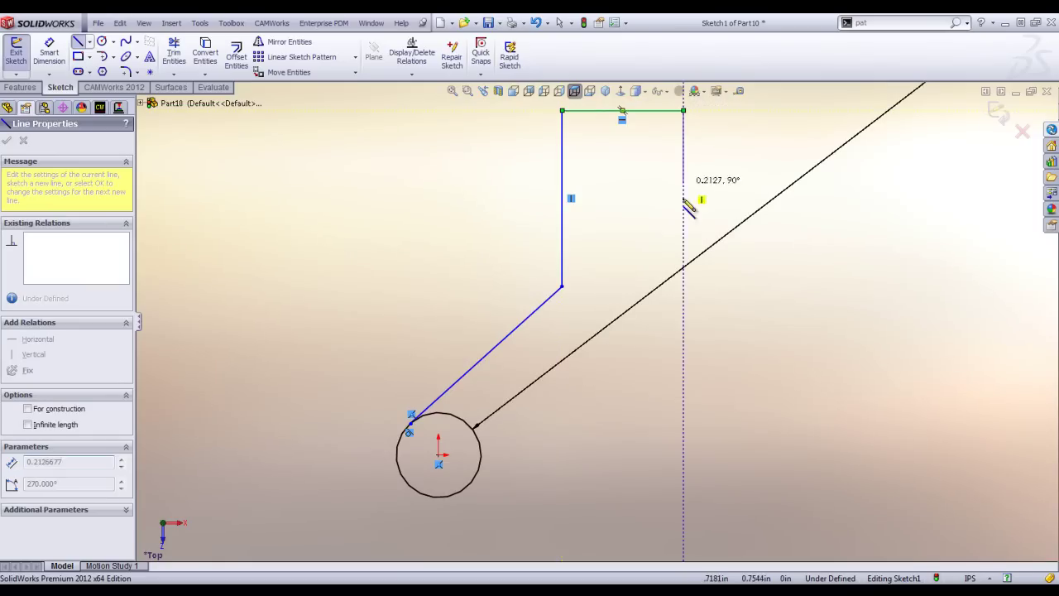
pyautogui.click(683, 382)
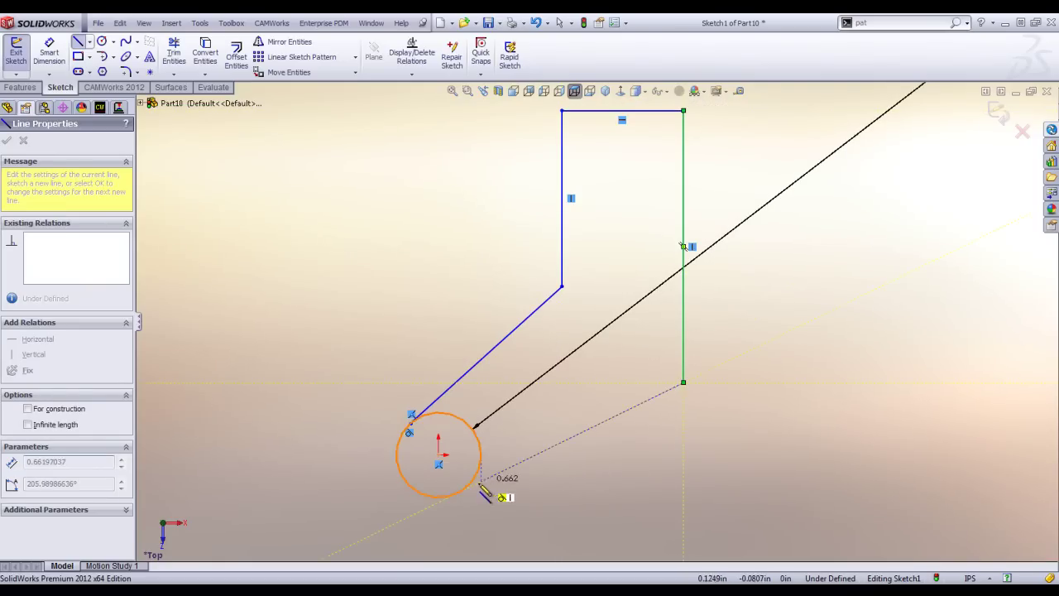
pyautogui.click(468, 486)
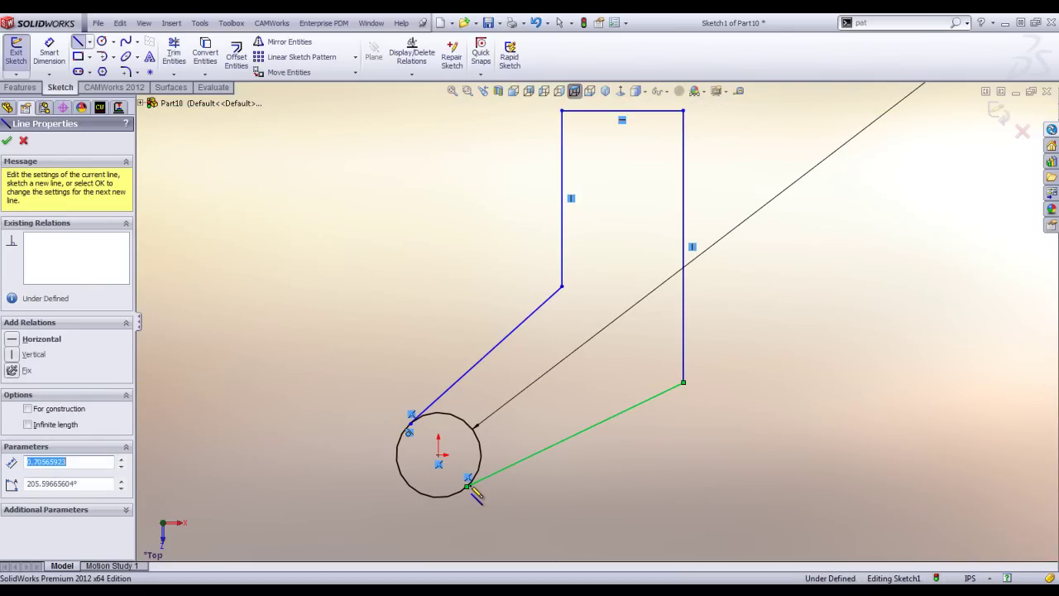
pyautogui.press('Escape')
# Dimension the arm's horizontal end line to 0.25 in.
pyautogui.scroll(3, 549, 323)
pyautogui.moveTo(456, 267); pyautogui.dragTo(468, 239, button='right')
pyautogui.click(611, 207)
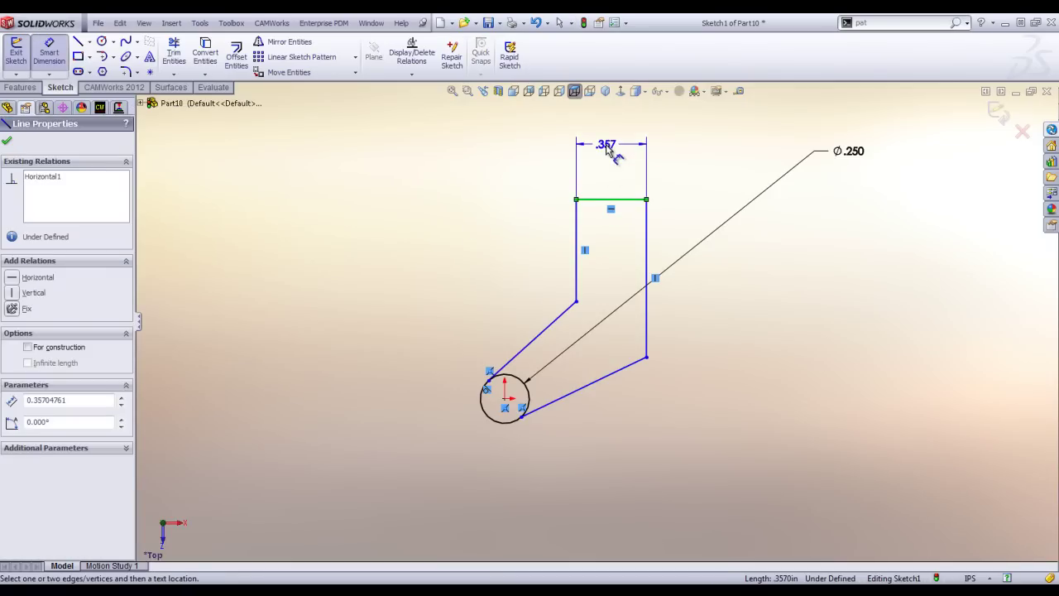
pyautogui.click(608, 145)
pyautogui.write('.25')
pyautogui.press('Return')
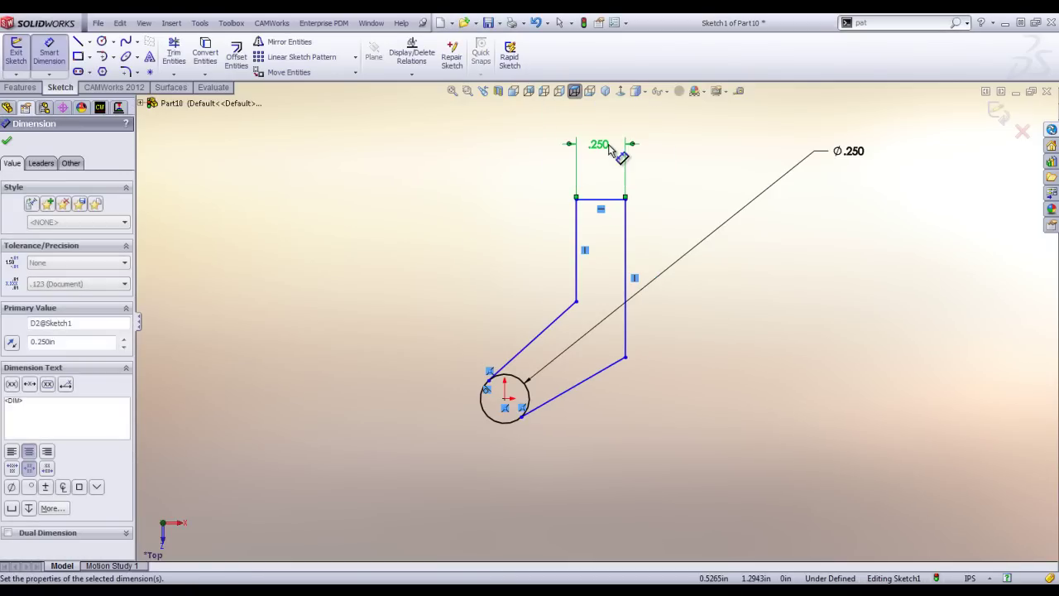
# Dimension the angle between the arm's inner vertical line and the slanted line tangent to the circle to 130 degrees.
pyautogui.scroll(2, 542, 372)
pyautogui.scroll(-1, 582, 273)
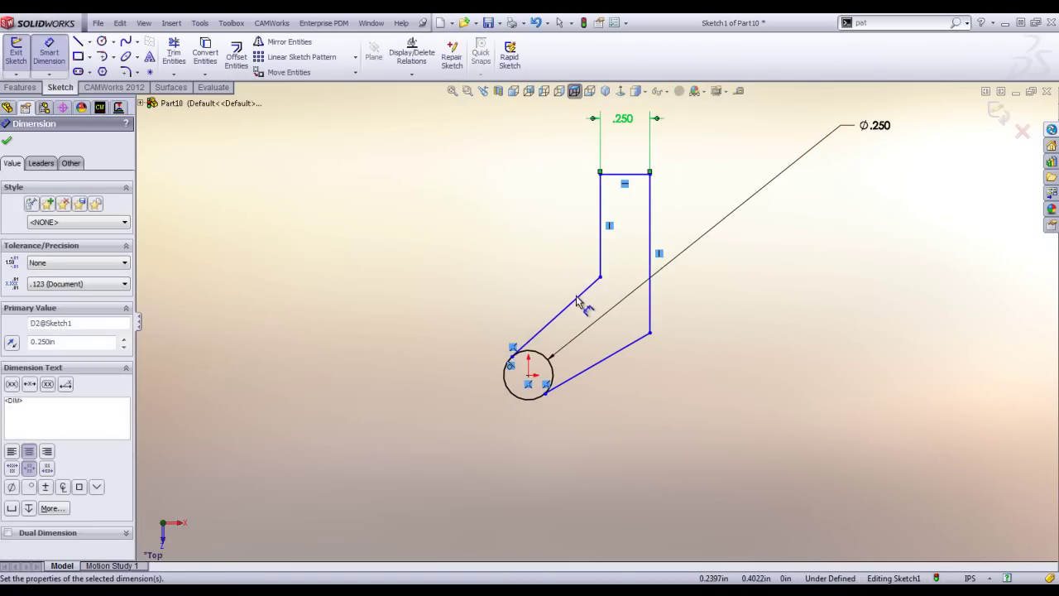
pyautogui.click(600, 264)
pyautogui.click(578, 295)
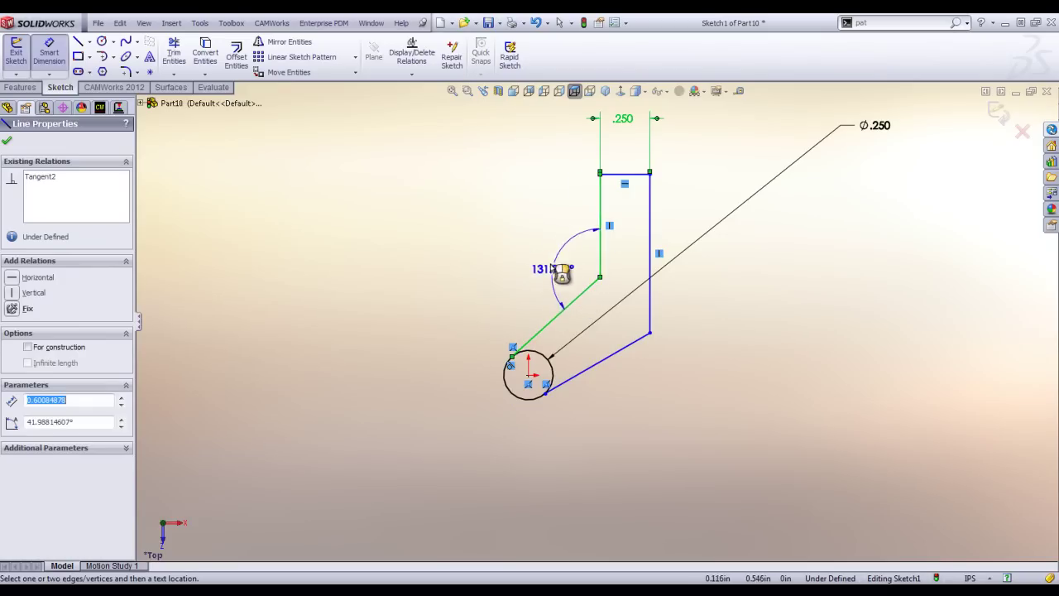
pyautogui.click(548, 258)
pyautogui.write('130.')
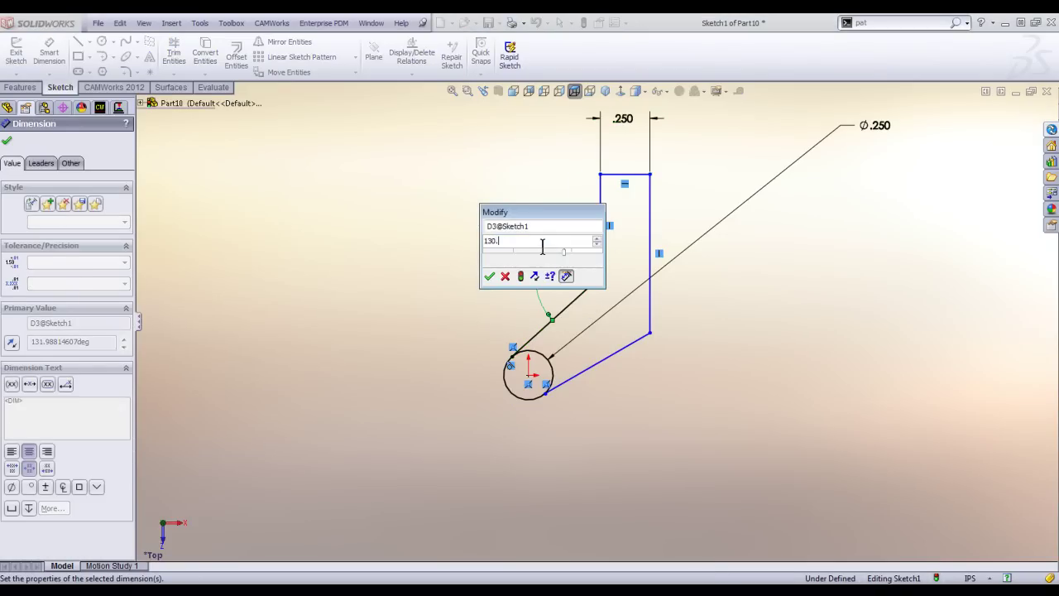
pyautogui.press('Return')
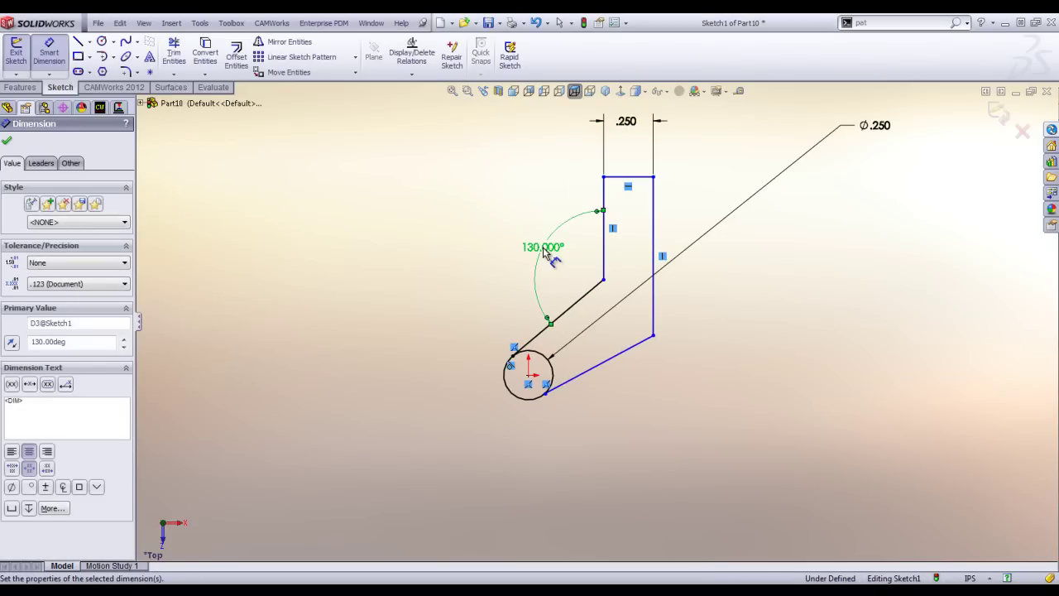
# Dimension the vertical distance from the arm's horizontal end line to the origin to 1 in.
pyautogui.click(619, 177)
pyautogui.click(527, 375)
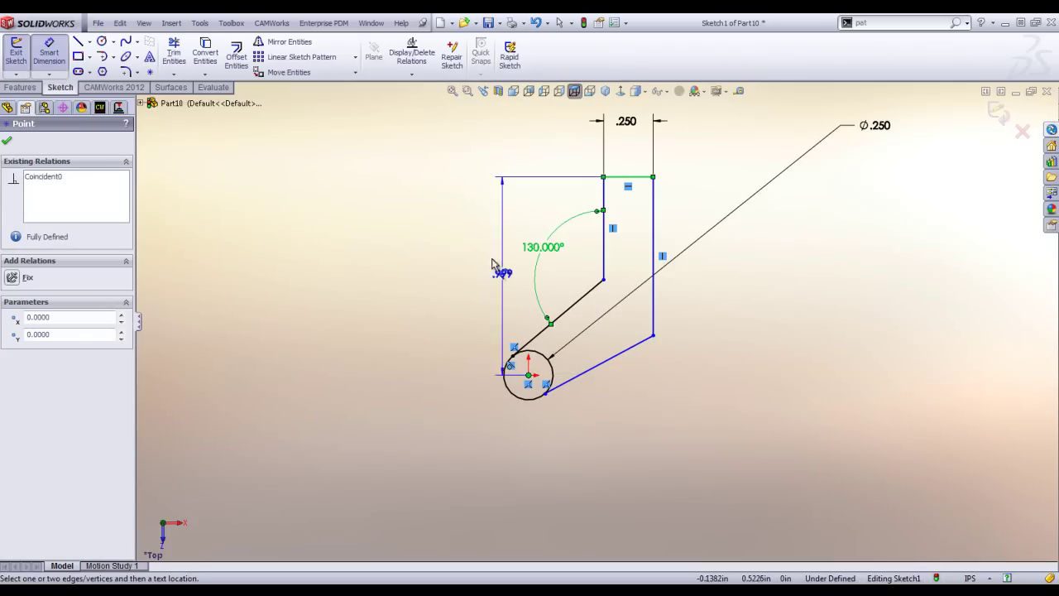
pyautogui.click(451, 262)
pyautogui.write('1.')
pyautogui.press('Return')
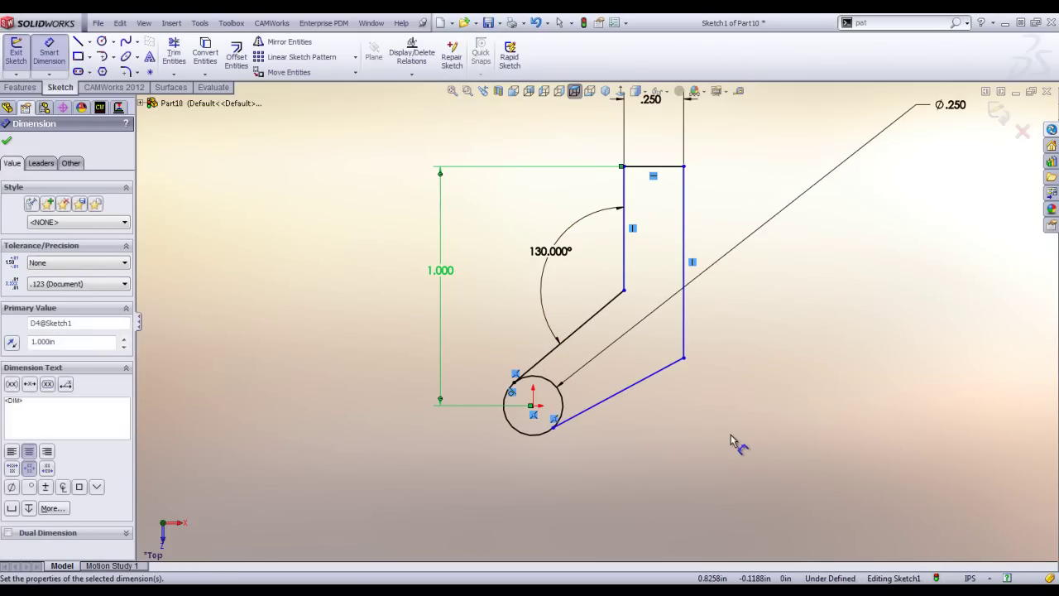
# Make the arm's two slanted lines parallel with a sketch relation.
pyautogui.moveTo(742, 443); pyautogui.dragTo(677, 442, button='right')
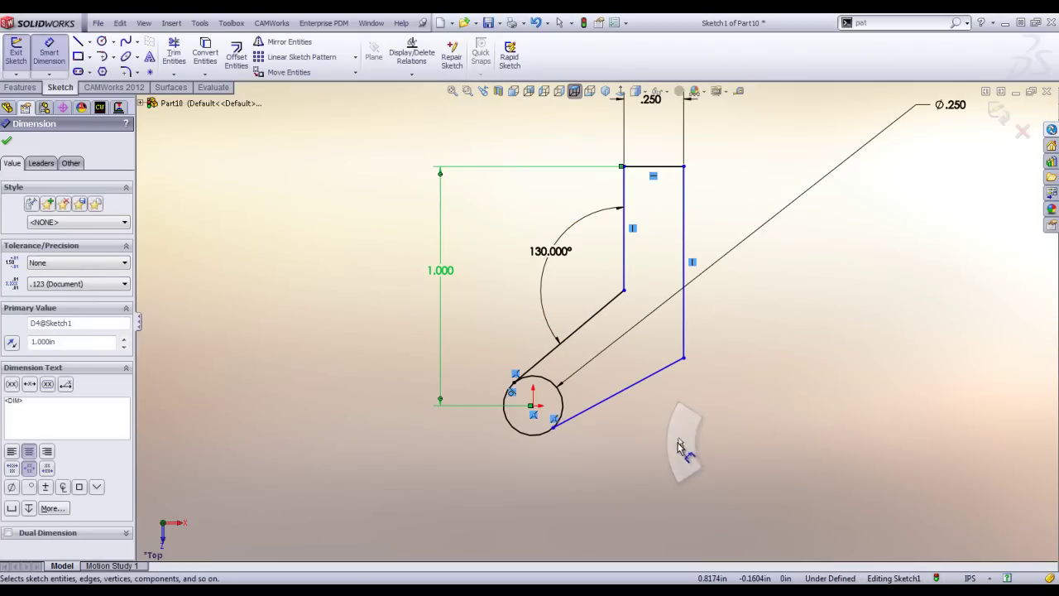
pyautogui.click(668, 370)
pyautogui.keyDown('ctrl'); pyautogui.click(608, 304); pyautogui.keyUp('ctrl')
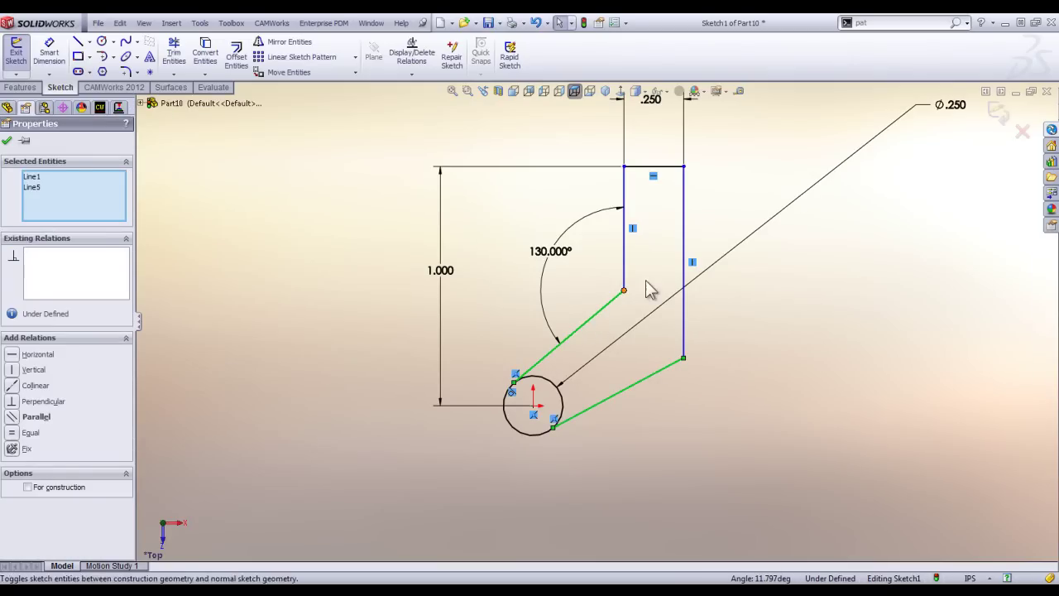
pyautogui.click(689, 277)
pyautogui.click(720, 422)
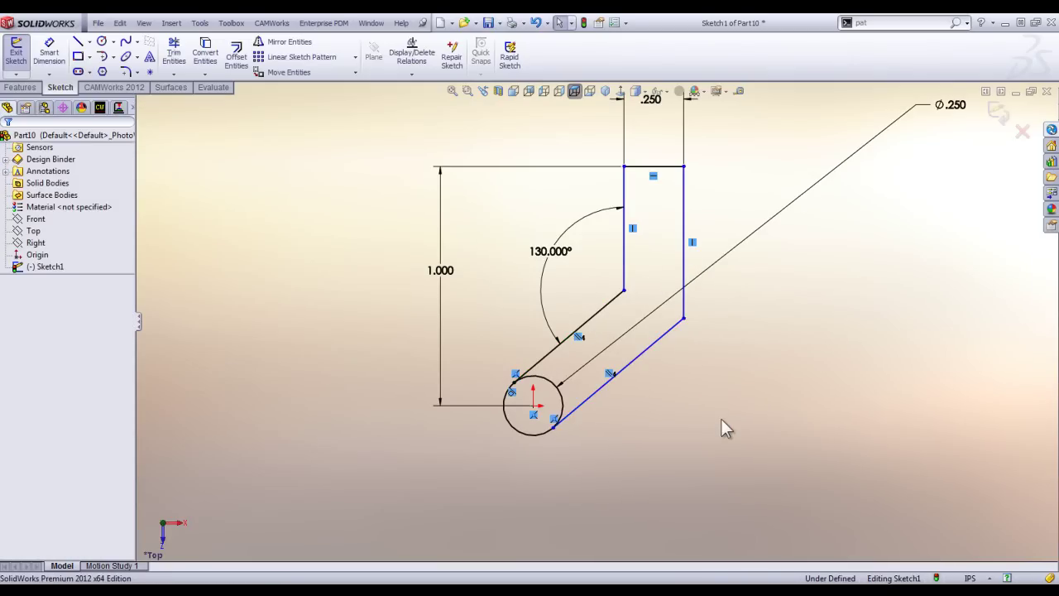
# Make the arm's outer slanted line tangent to the circle with a sketch relation.
pyautogui.scroll(-2, 563, 418)
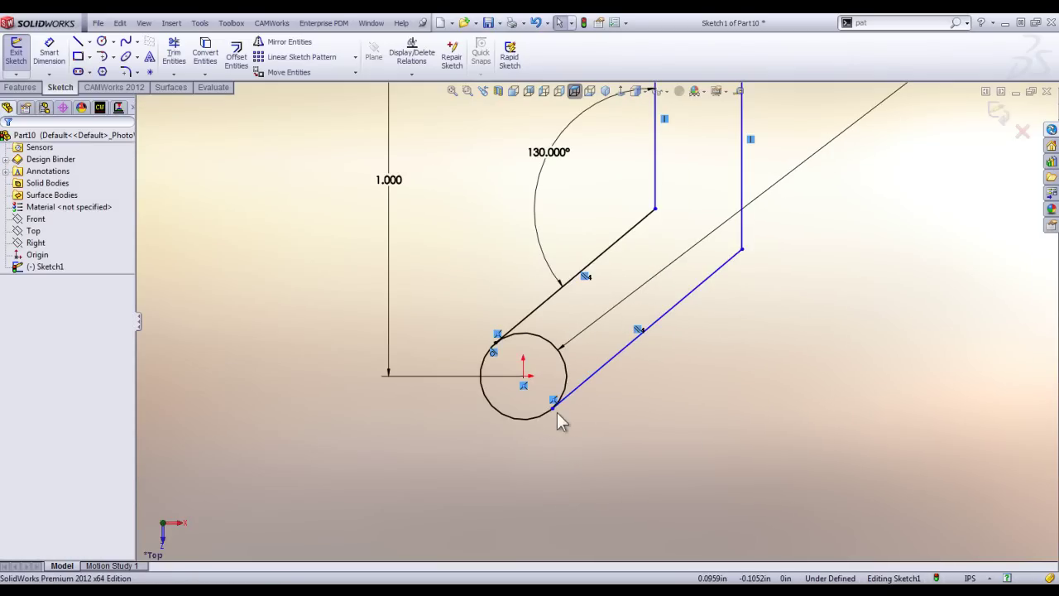
pyautogui.moveTo(556, 406); pyautogui.dragTo(597, 392)
pyautogui.click(586, 378)
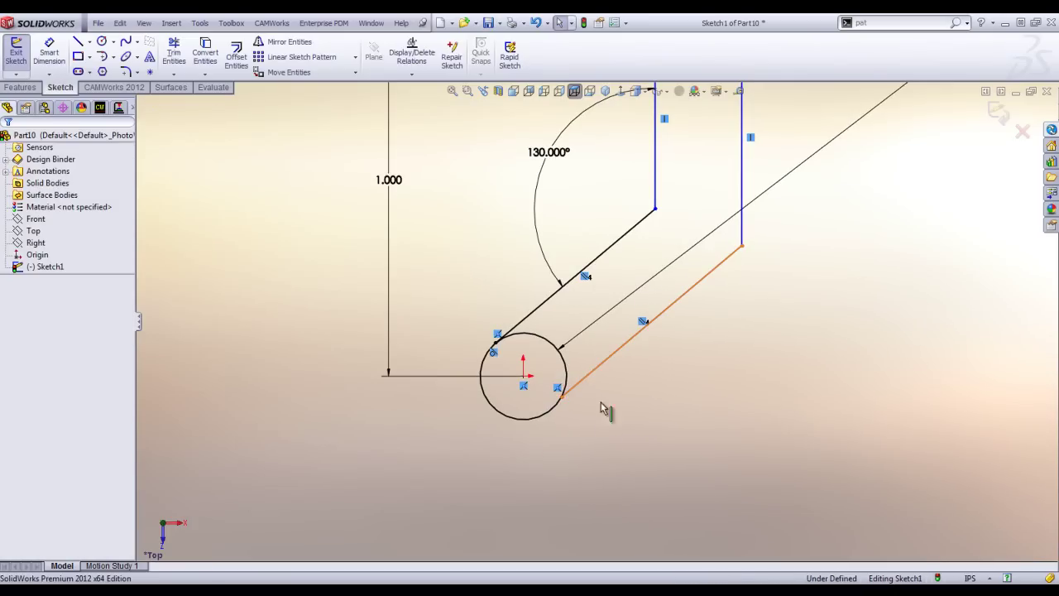
pyautogui.keyDown('ctrl'); pyautogui.click(542, 419); pyautogui.keyUp('ctrl')
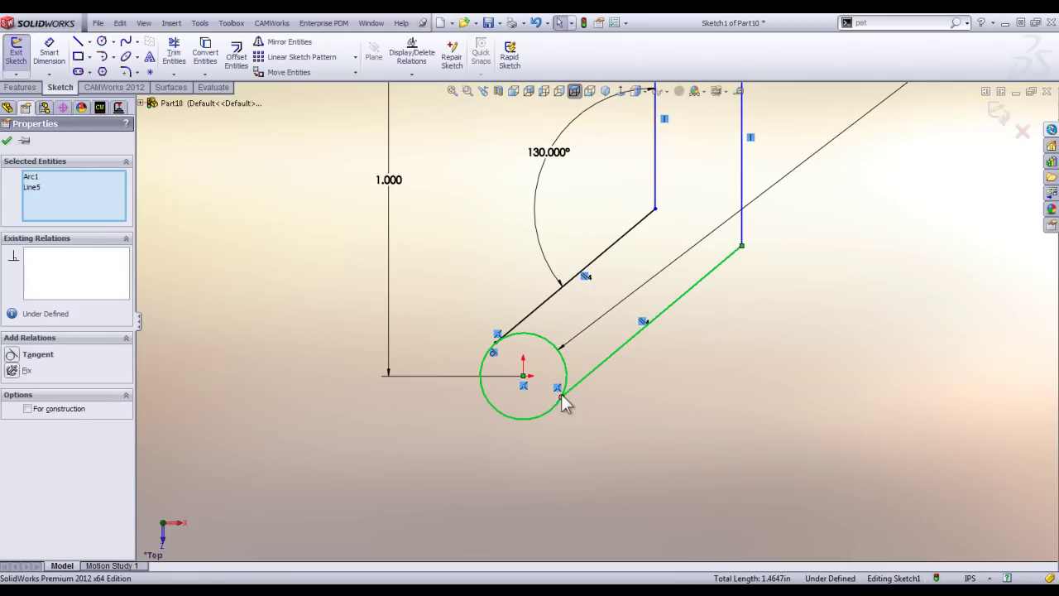
pyautogui.click(585, 369)
pyautogui.click(676, 424)
pyautogui.press('f')
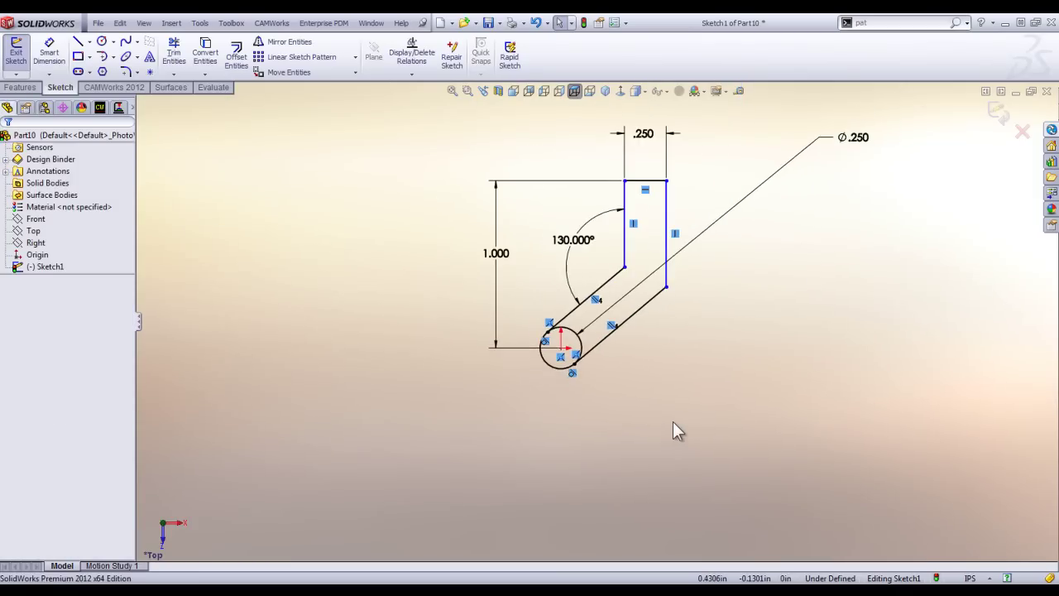
# Dimension the horizontal distance from the origin to the arm's inner vertical line to 0.25 in.
pyautogui.scroll(-2, 643, 203)
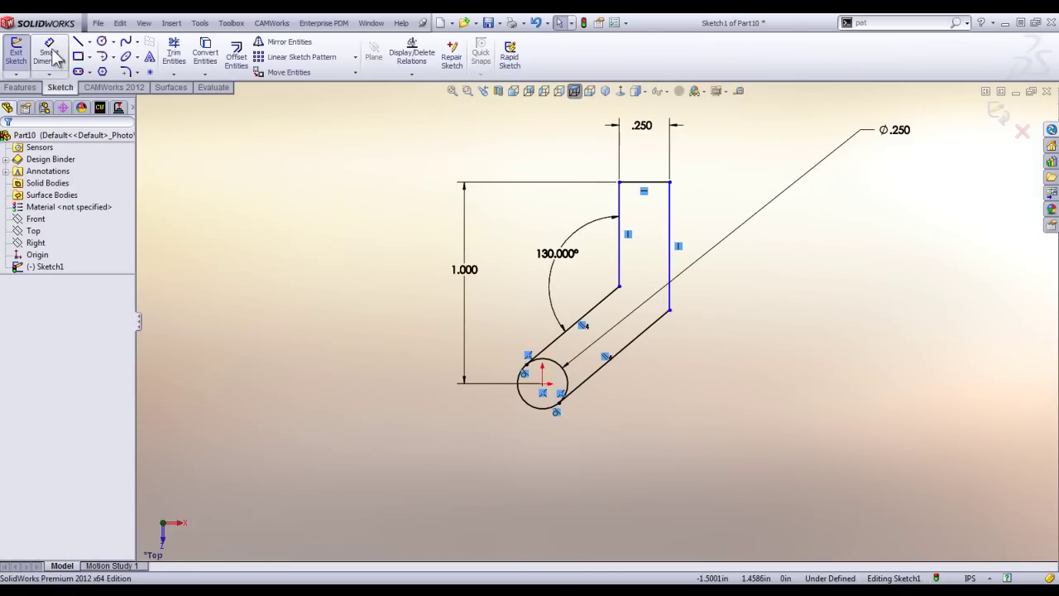
pyautogui.click(48, 52)
pyautogui.click(543, 383)
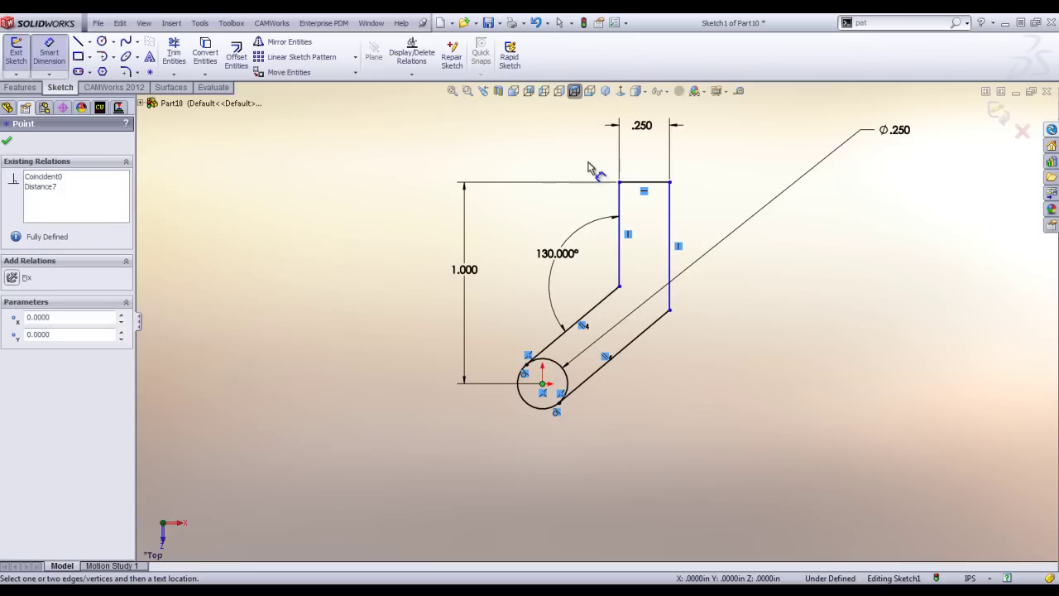
pyautogui.click(620, 217)
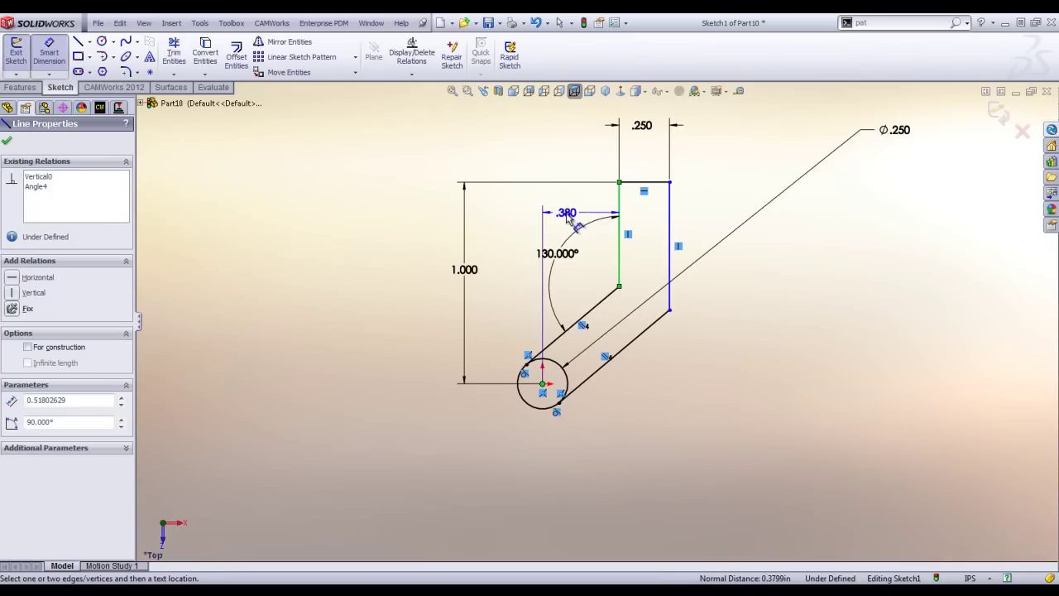
pyautogui.click(569, 206)
pyautogui.write('.25')
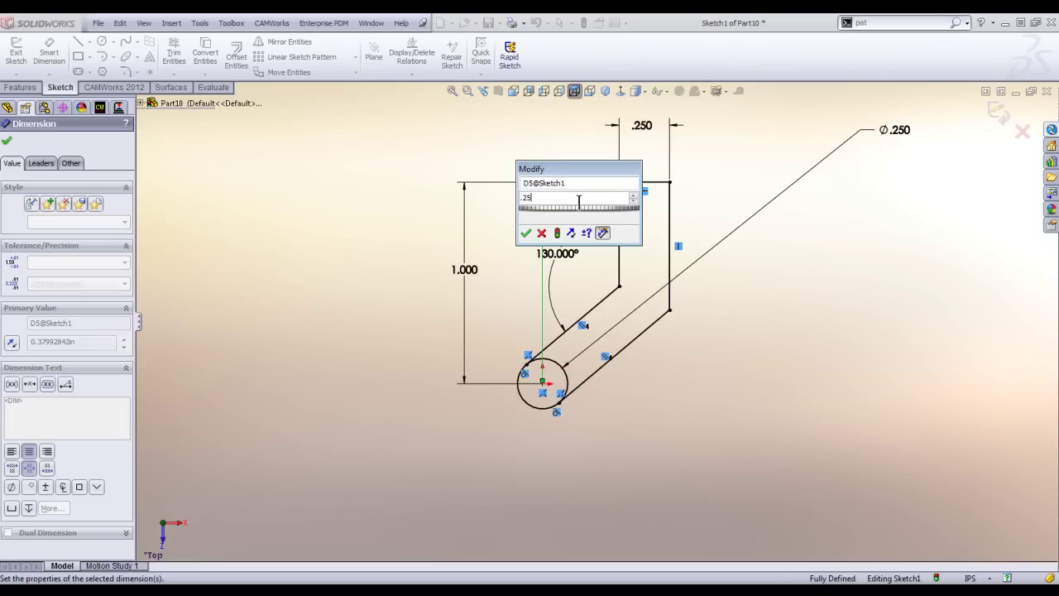
pyautogui.press('Return')
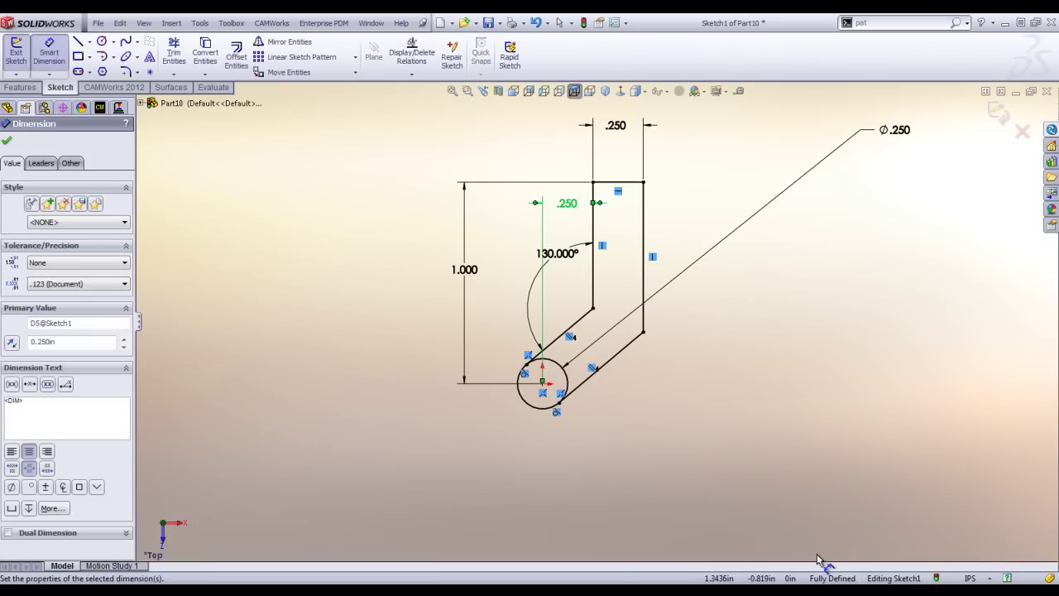
pyautogui.click(19, 87)
pyautogui.click(19, 69)
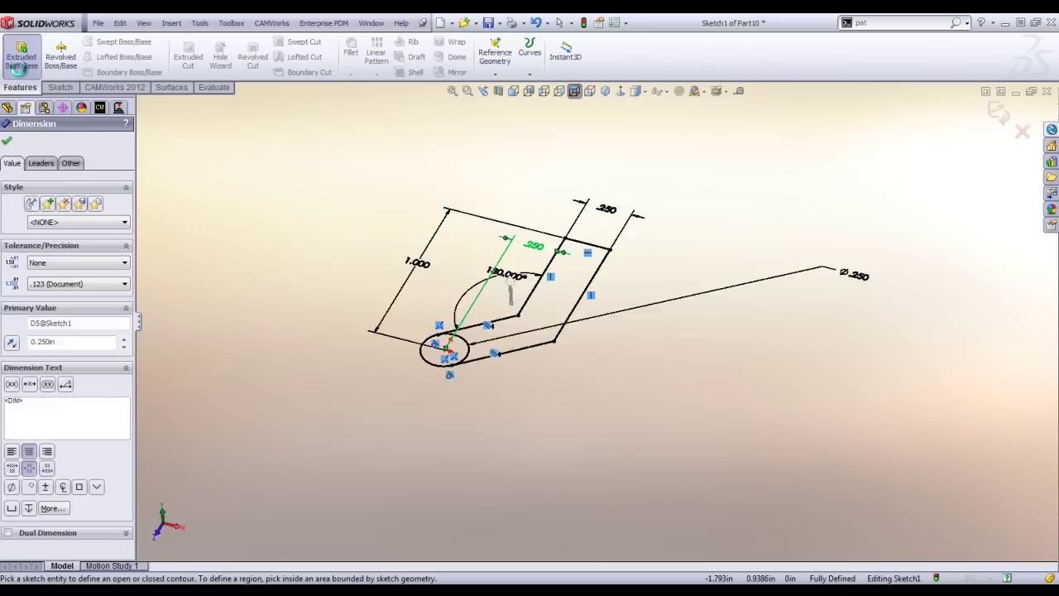
pyautogui.click(24, 140)
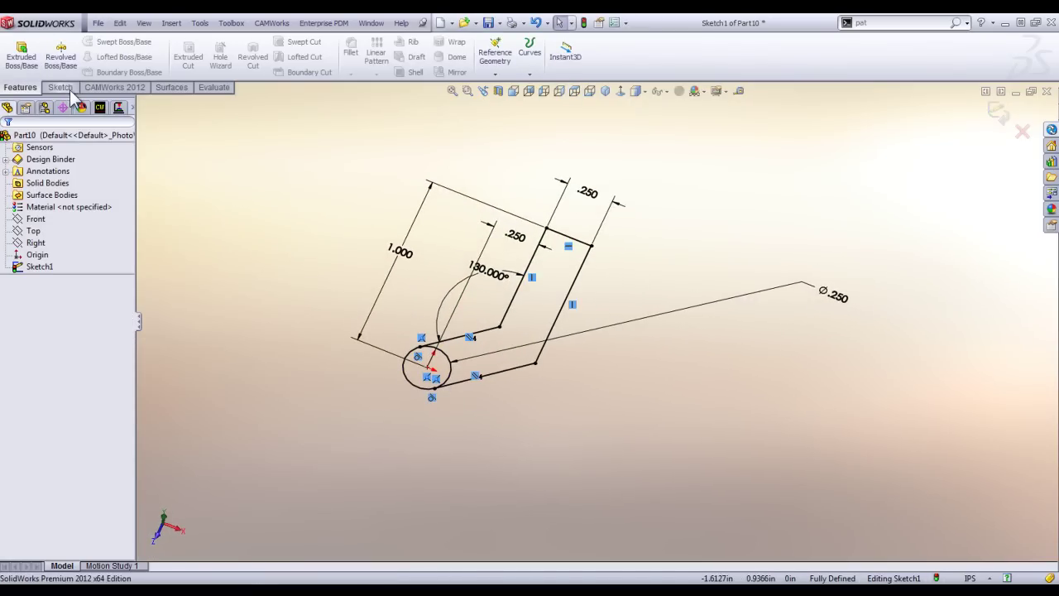
pyautogui.click(39, 267)
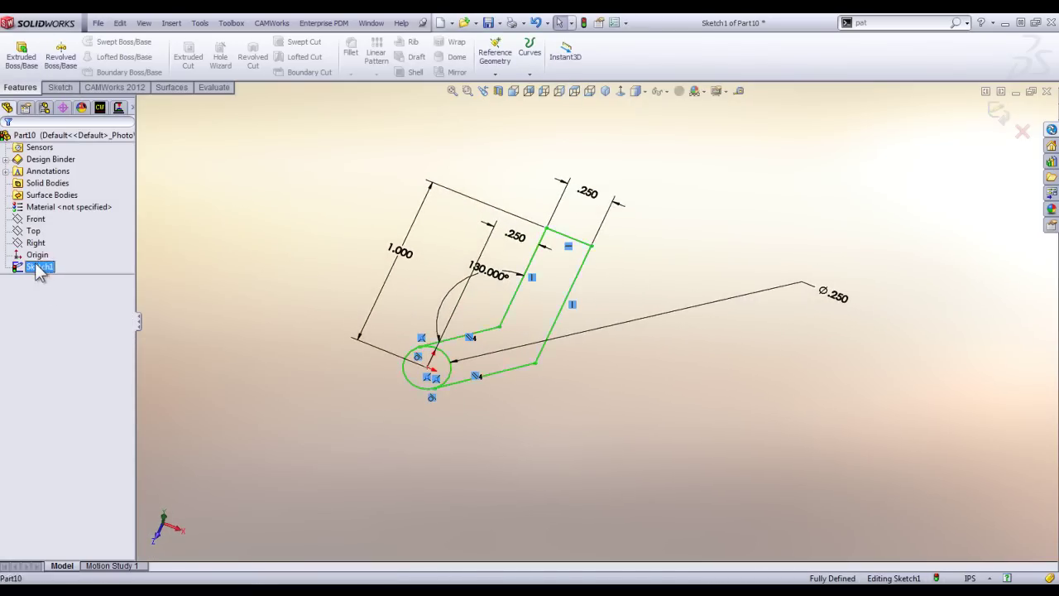
# Trim away the part of the circle inside the arm, leaving a rounded end between the slanted lines.
pyautogui.click(68, 87)
pyautogui.click(183, 60)
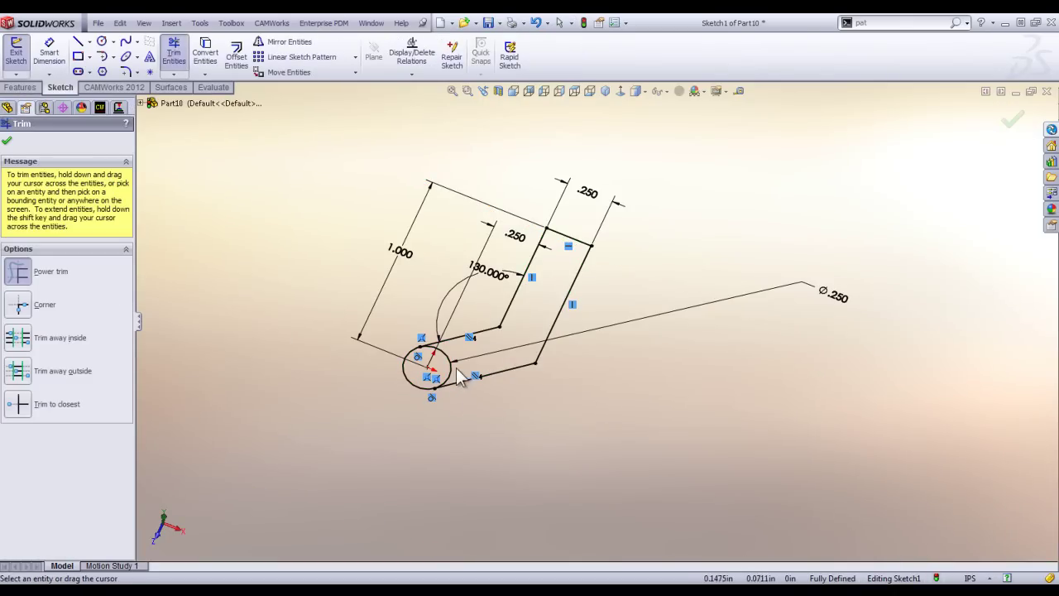
pyautogui.moveTo(456, 370); pyautogui.dragTo(445, 382)
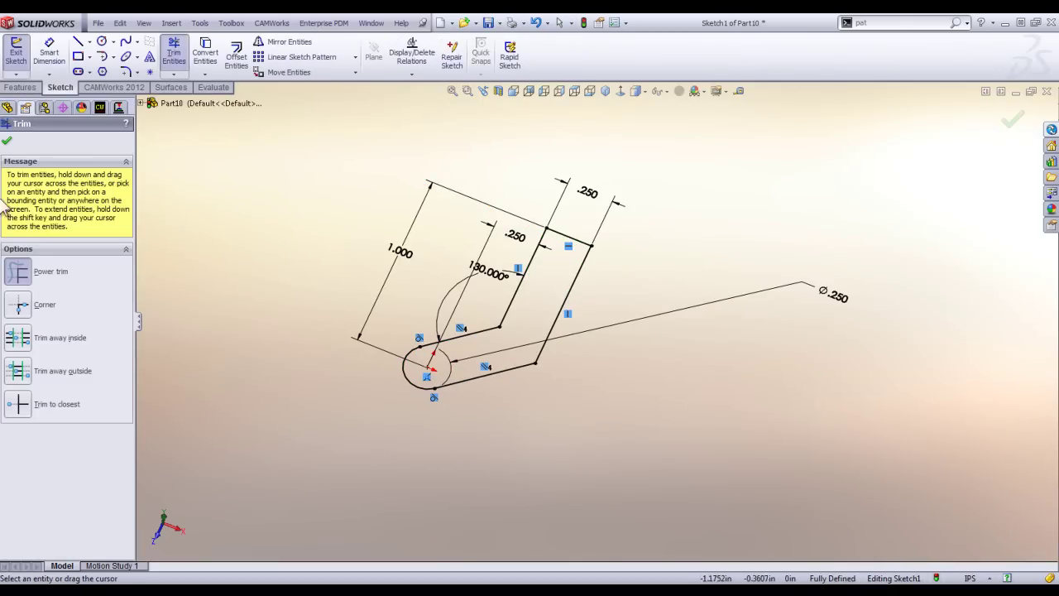
pyautogui.click(7, 141)
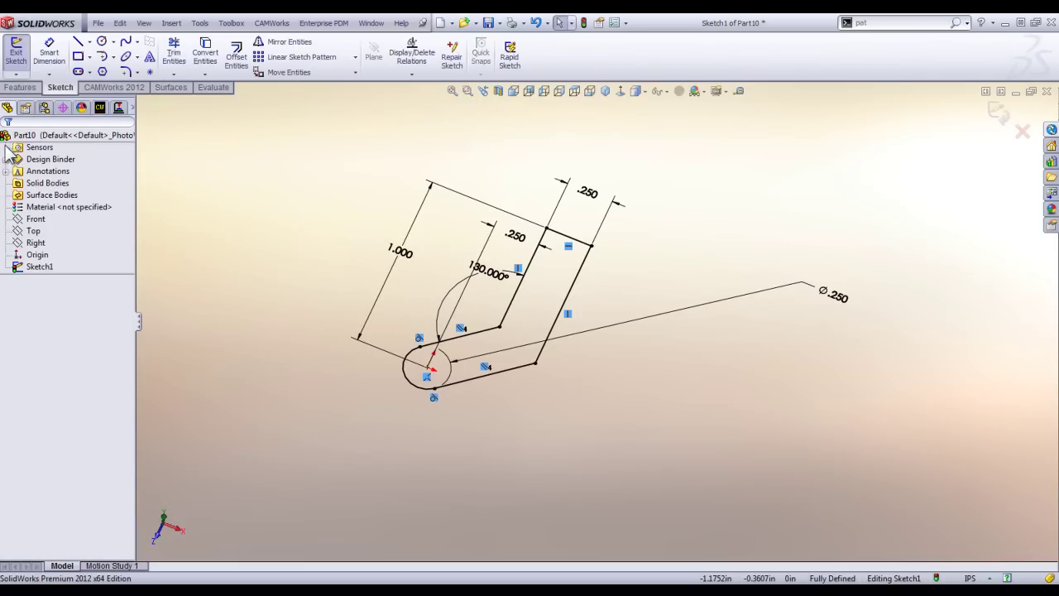
# Extrude the closed arm profile as a blind boss 0.1 in deep from the sketch plane.
pyautogui.click(20, 86)
pyautogui.click(16, 53)
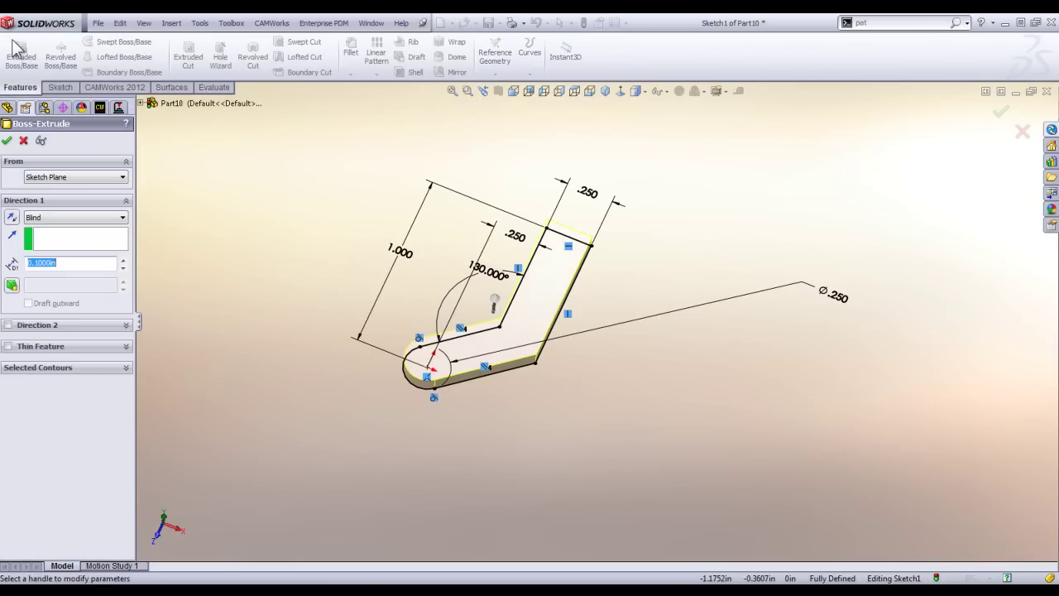
pyautogui.click(7, 140)
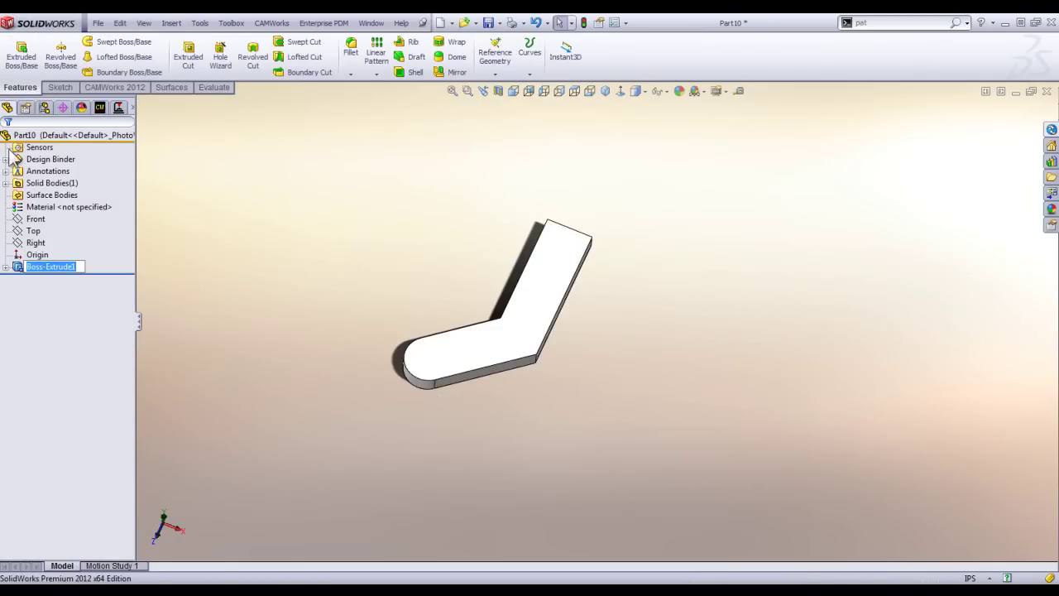
pyautogui.moveTo(373, 366); pyautogui.dragTo(377, 331, button='middle')
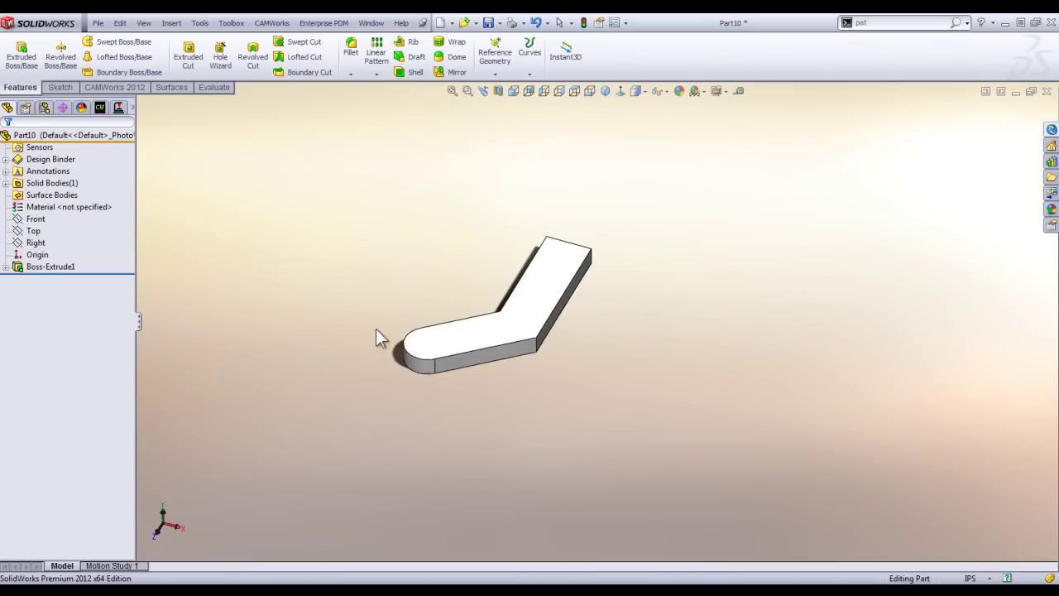
# Create a user-defined tool from the part as a Turn Insert (*.cwtt) file named Part10 on the Desktop.
pyautogui.click(93, 87)
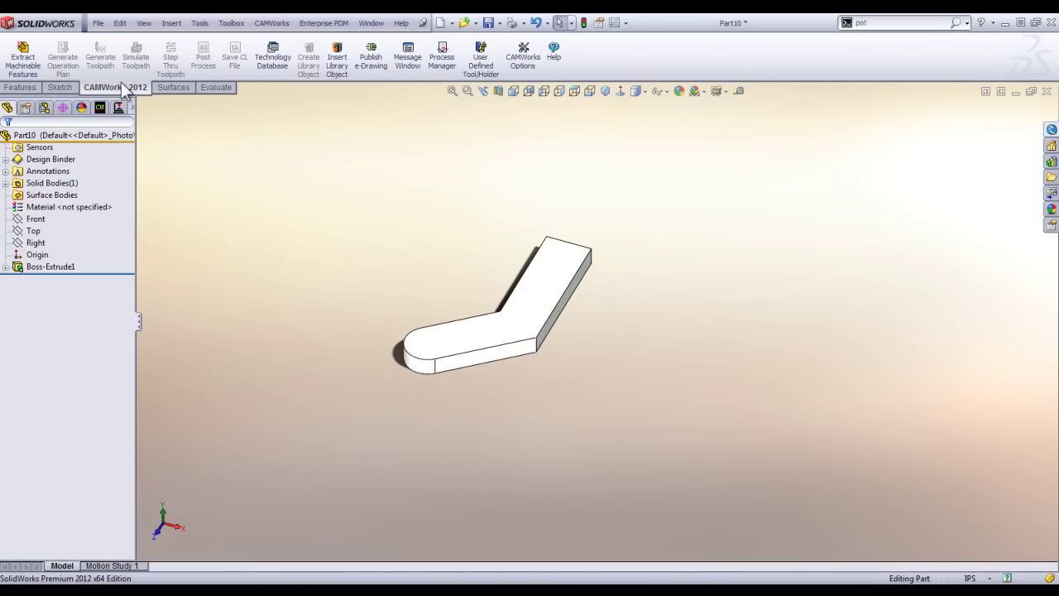
pyautogui.click(488, 62)
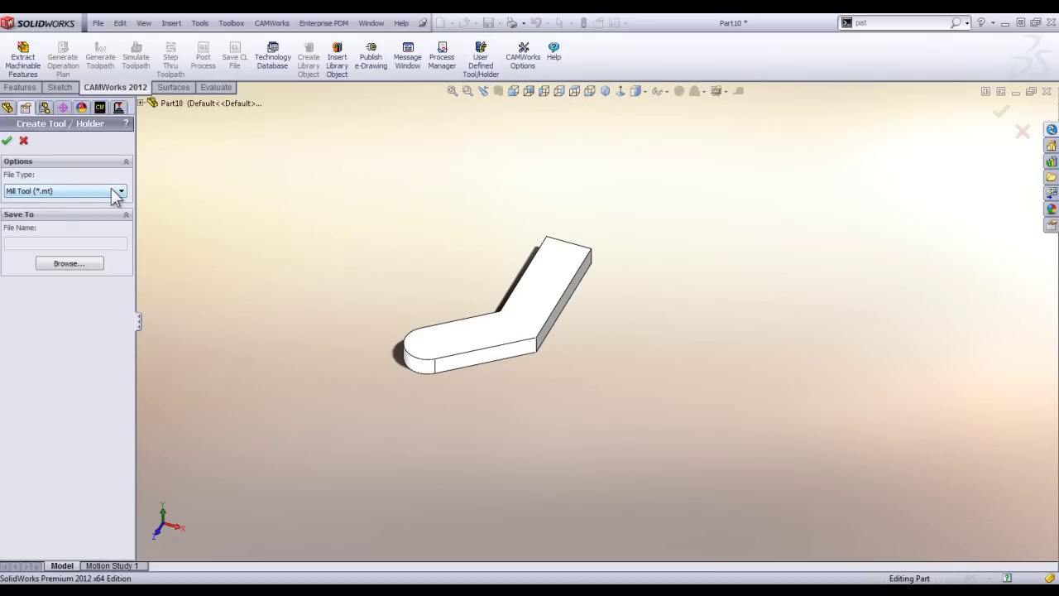
pyautogui.click(115, 192)
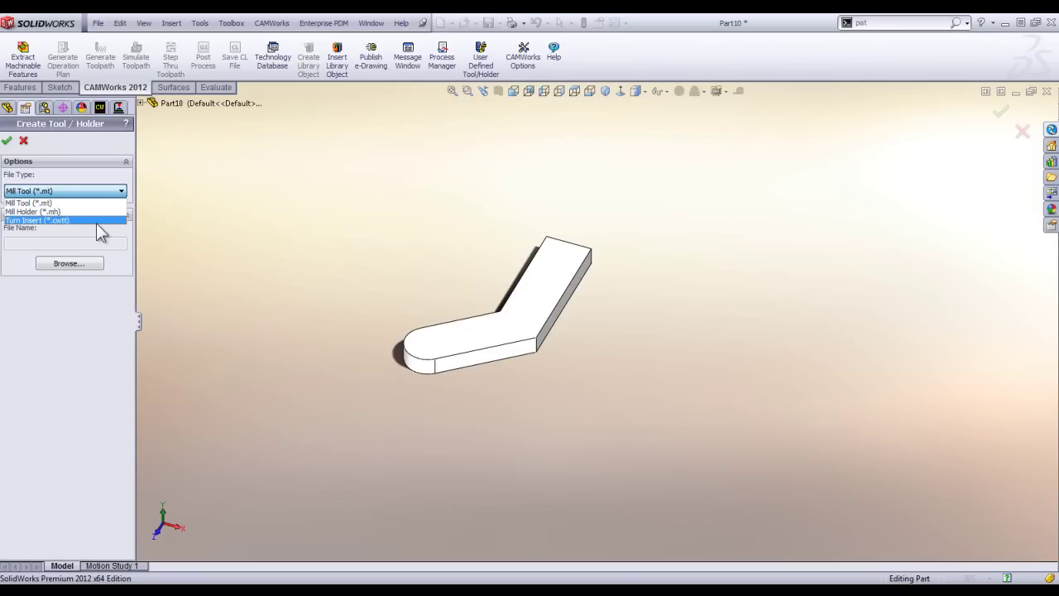
pyautogui.click(39, 220)
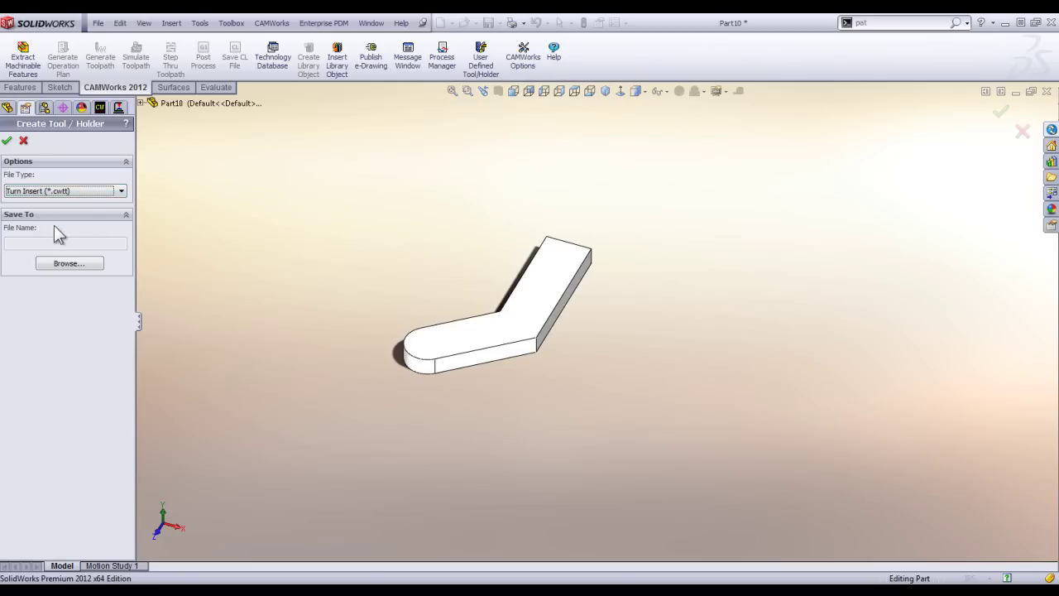
pyautogui.click(82, 266)
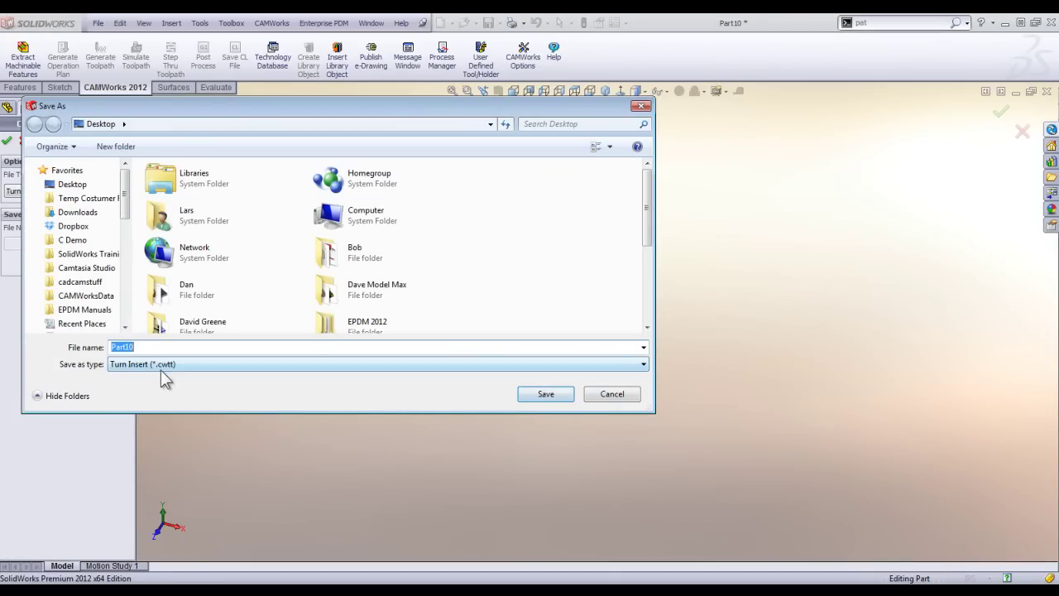
pyautogui.click(562, 398)
pyautogui.click(7, 141)
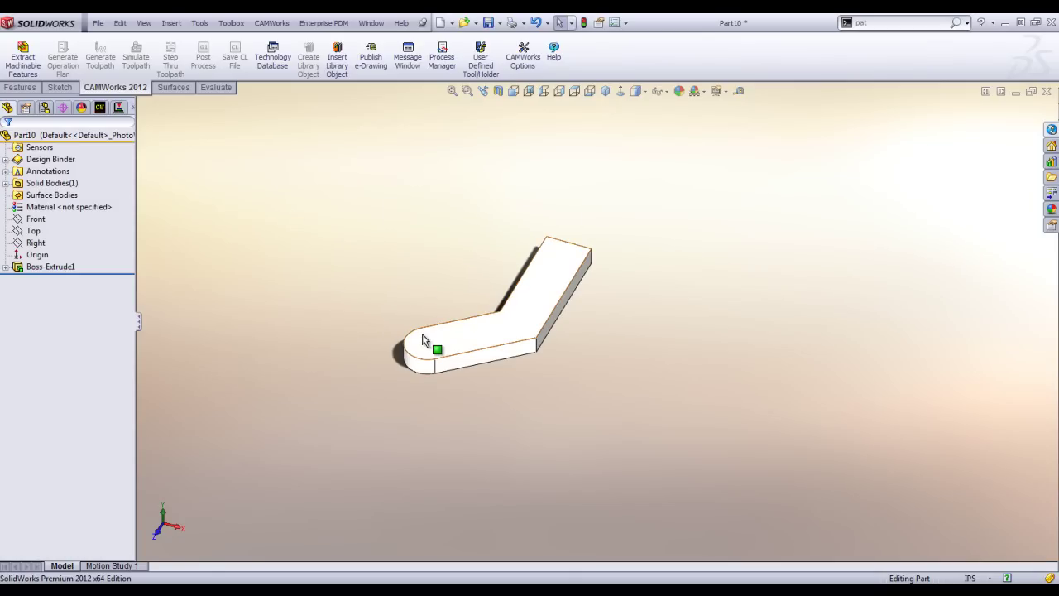
# Close the part without saving it and open the CAMWorks Technology Database.
pyautogui.click(1044, 92)
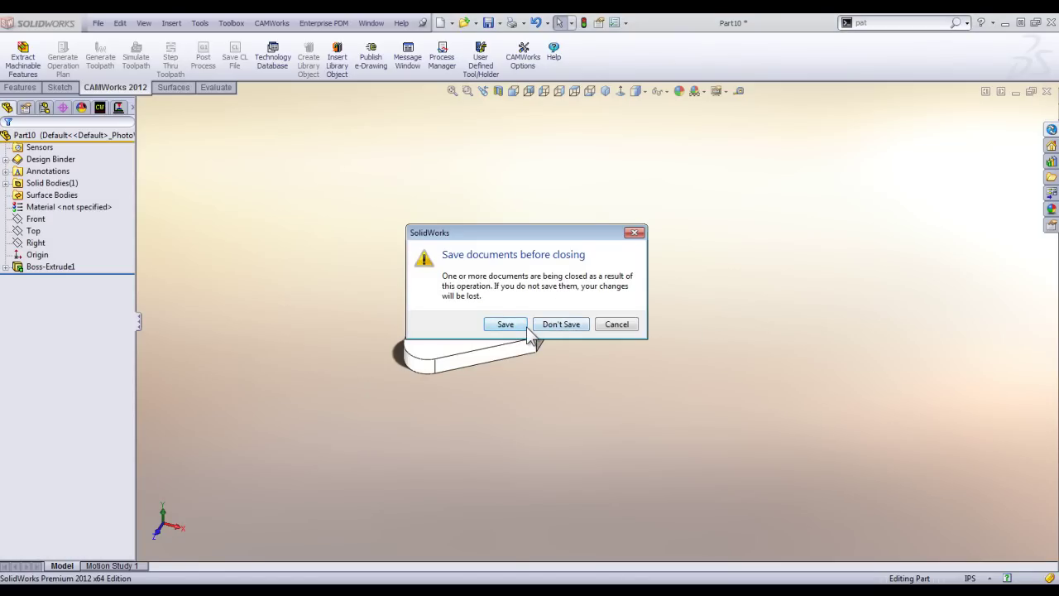
pyautogui.click(555, 326)
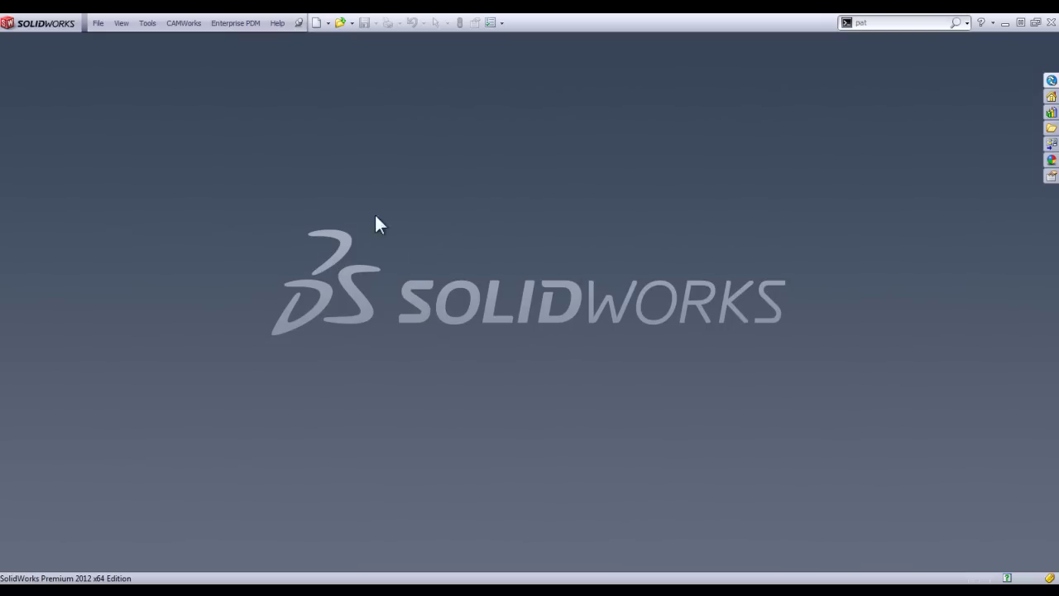
pyautogui.click(182, 27)
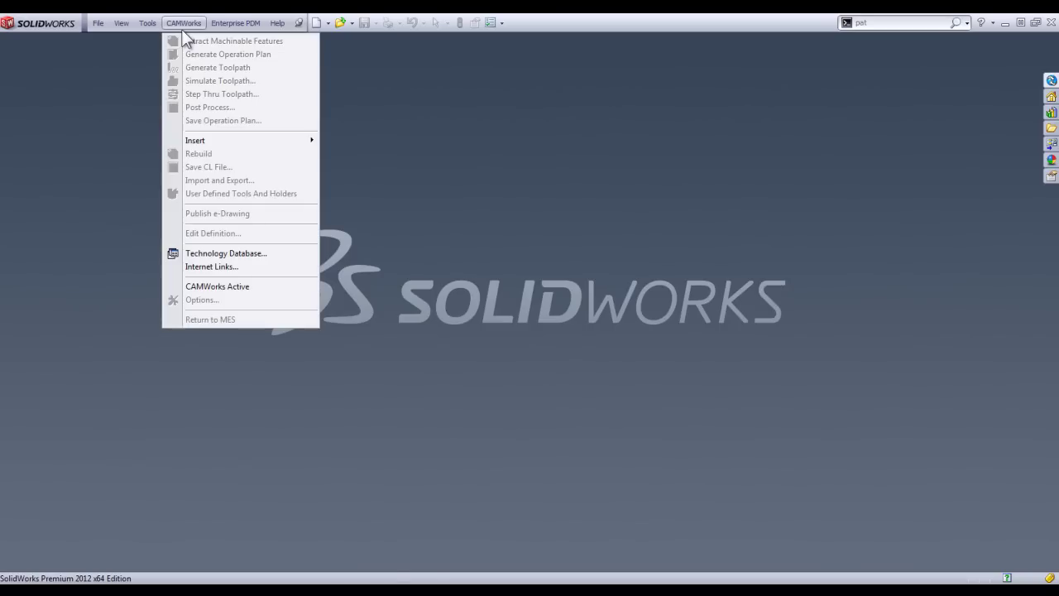
pyautogui.click(207, 254)
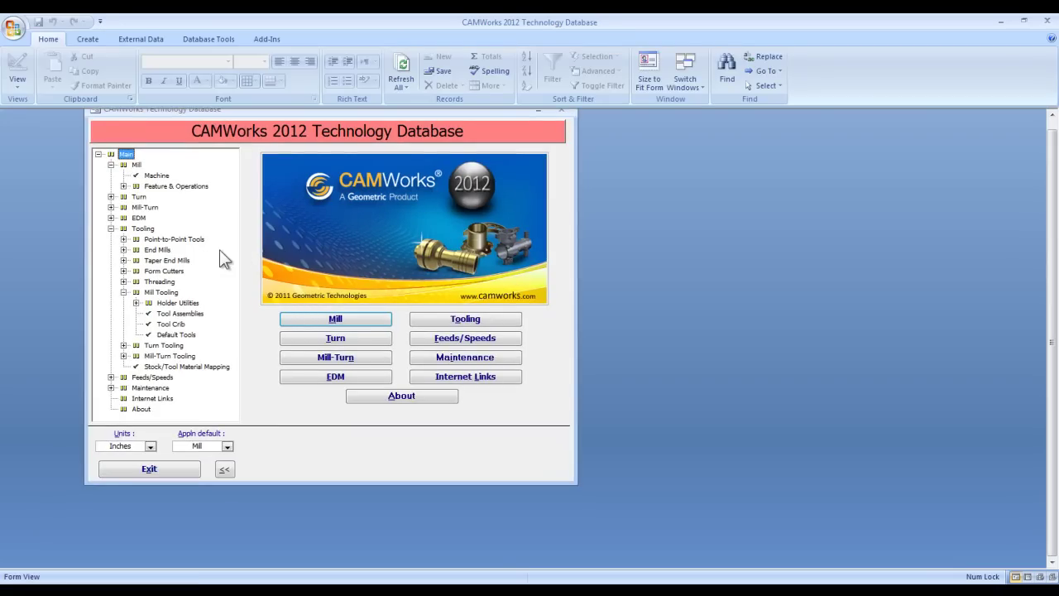
# Open the user-defined turn inserts table within the turn tooling section.
pyautogui.click(495, 319)
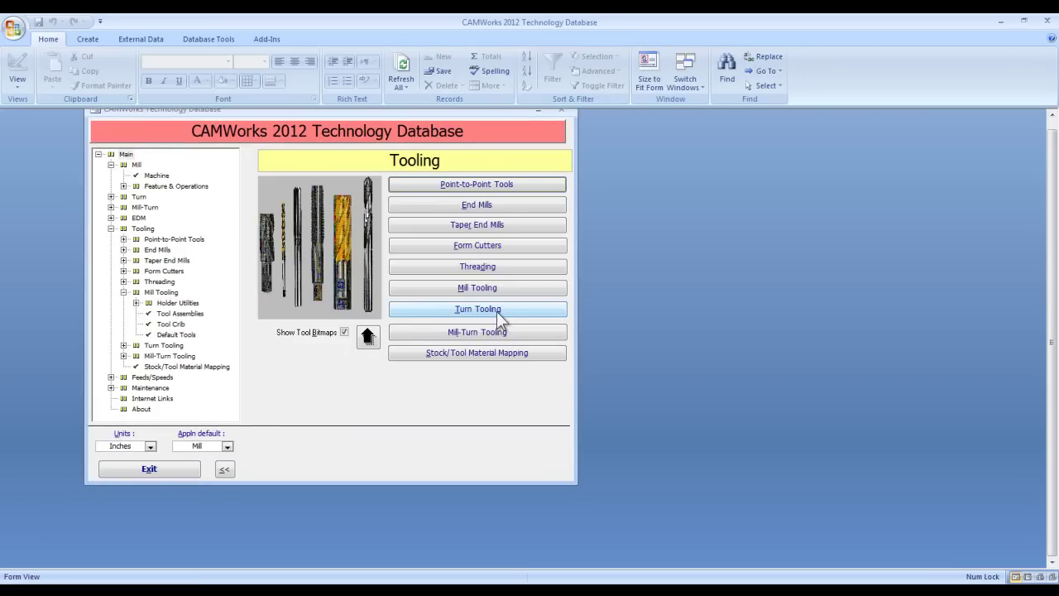
pyautogui.click(497, 310)
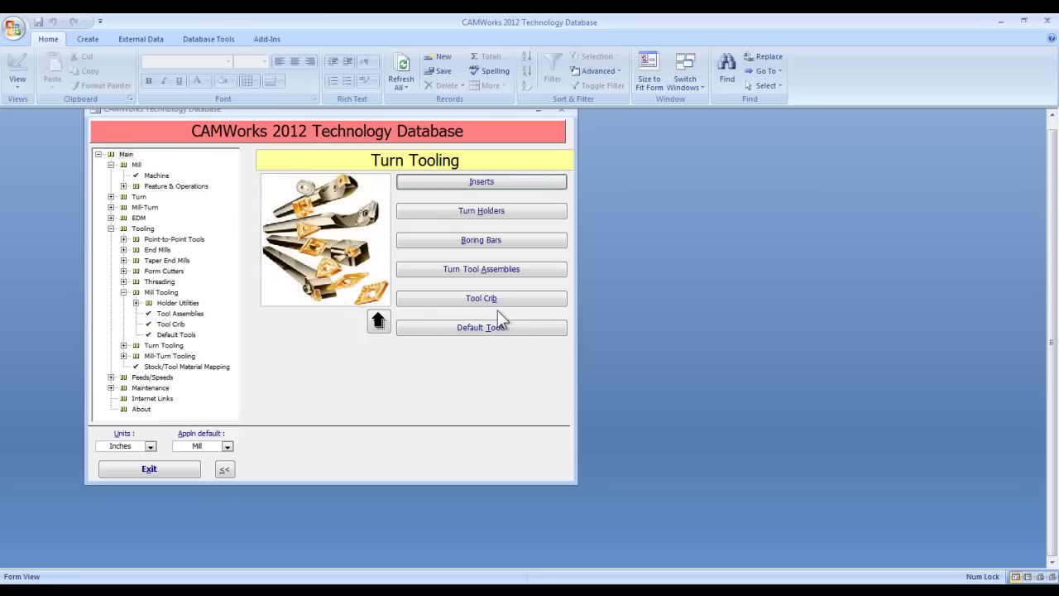
pyautogui.click(484, 183)
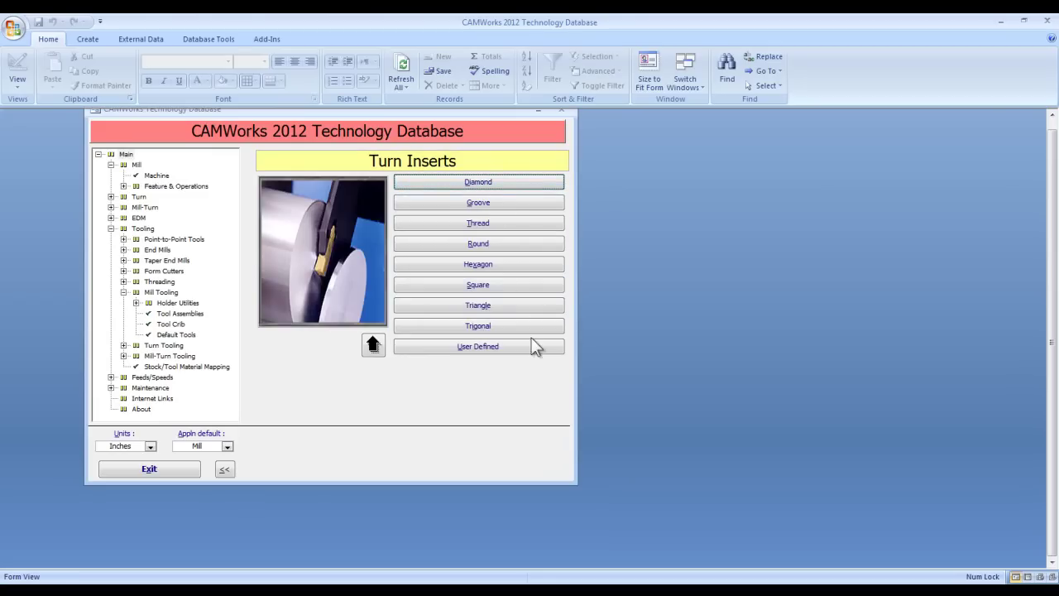
pyautogui.click(464, 347)
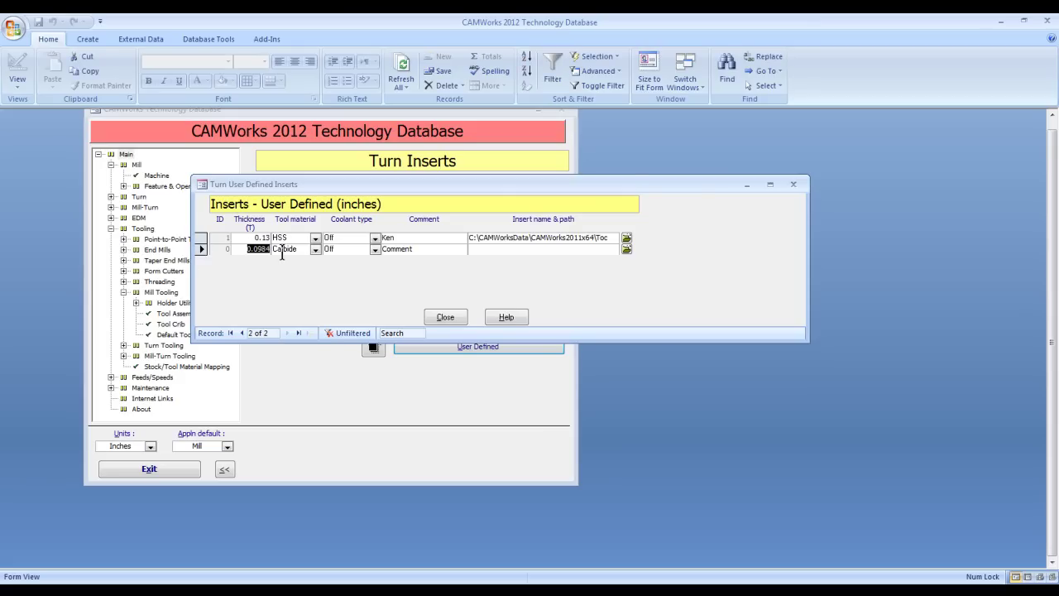
# Set the new user-defined insert's thickness to 0.1 in and keep Carbide as its tool material.
pyautogui.write('.1')
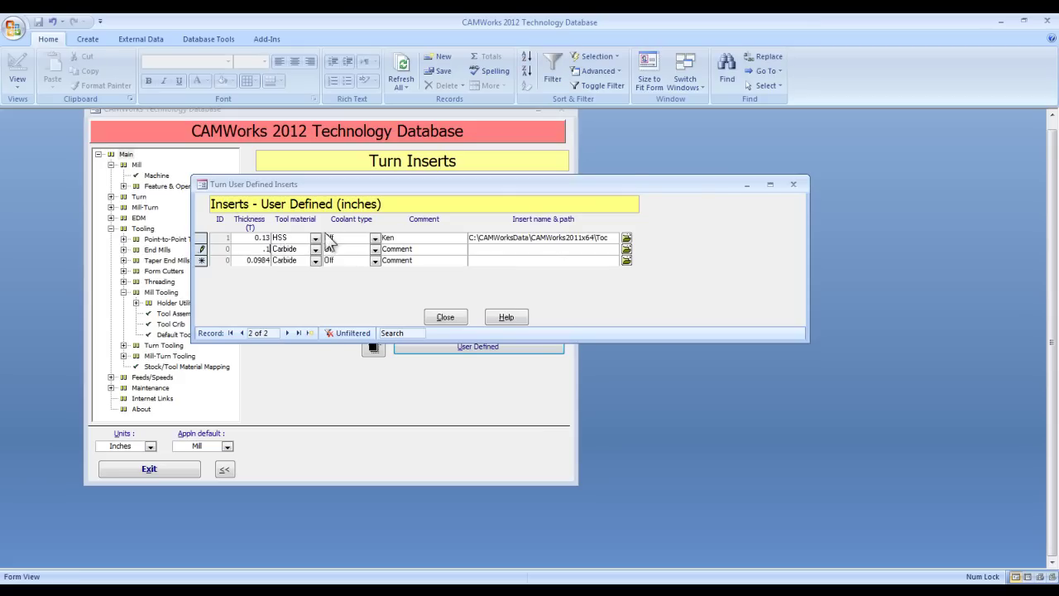
pyautogui.click(314, 248)
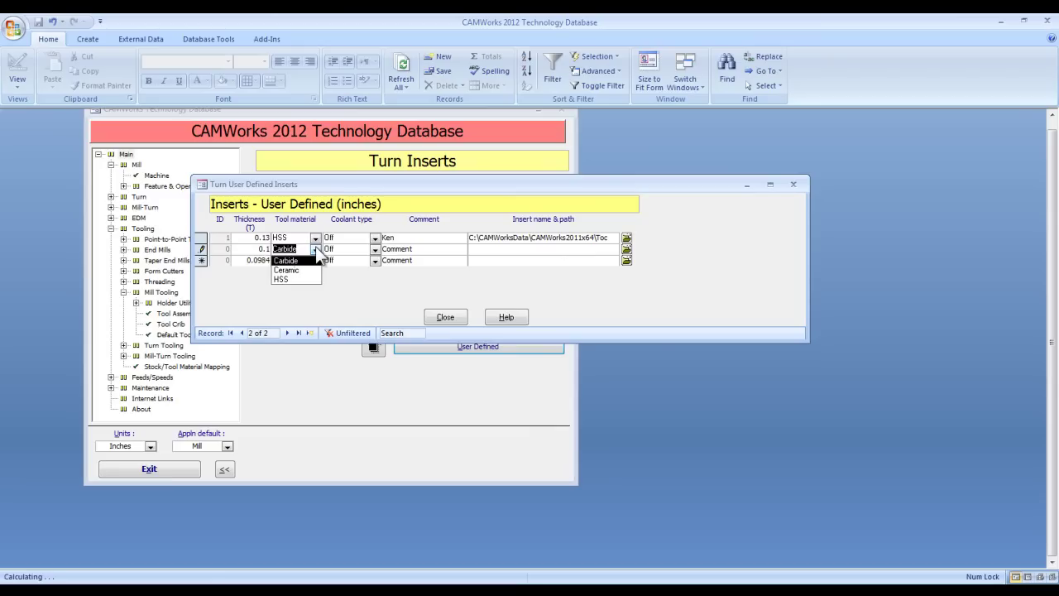
pyautogui.click(316, 246)
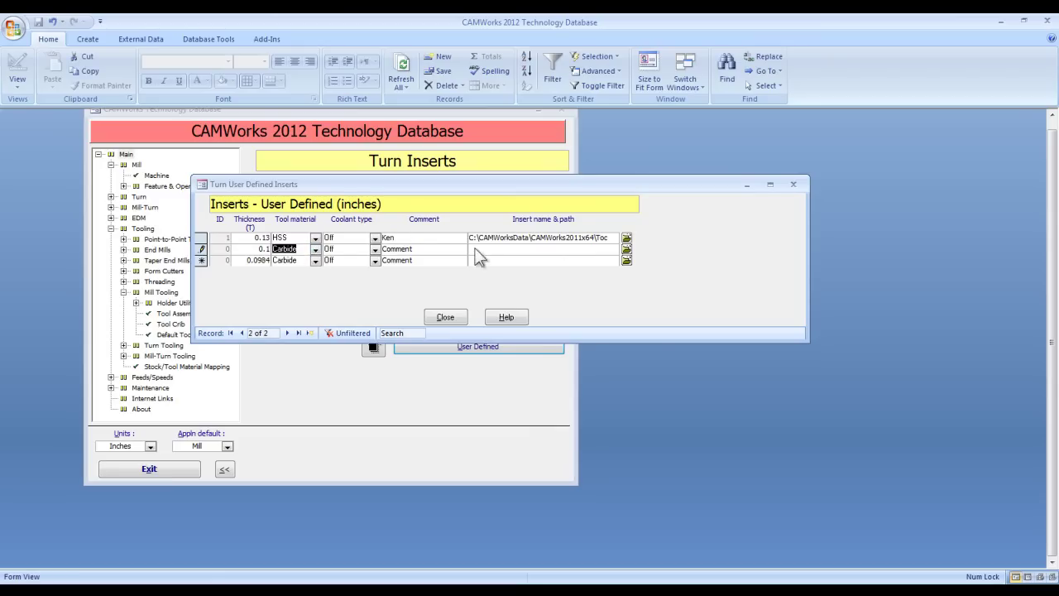
# Assign the Part10.cwtt file from the Desktop to the new 0.1 in user-defined insert and close the inserts table.
pyautogui.click(626, 250)
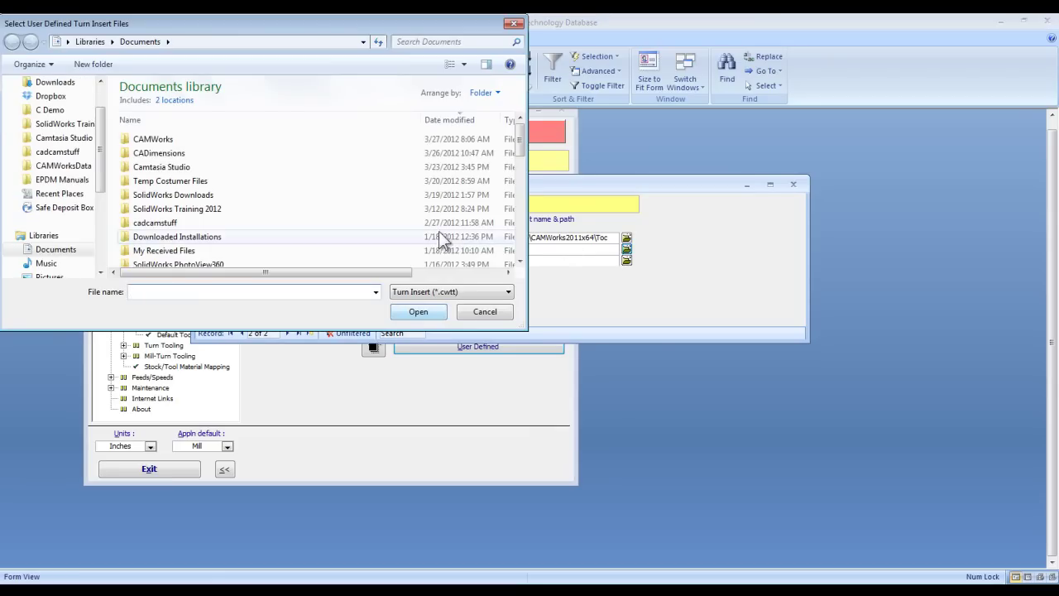
pyautogui.moveTo(520, 138); pyautogui.dragTo(520, 193)
pyautogui.moveTo(100, 118); pyautogui.dragTo(99, 89)
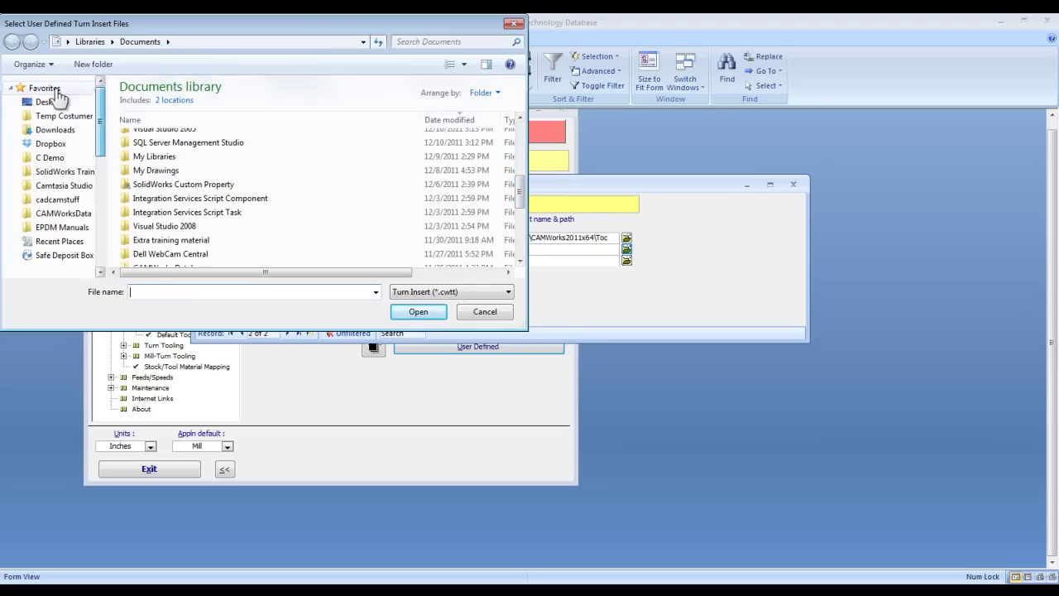
pyautogui.click(50, 102)
pyautogui.moveTo(519, 105); pyautogui.dragTo(520, 191)
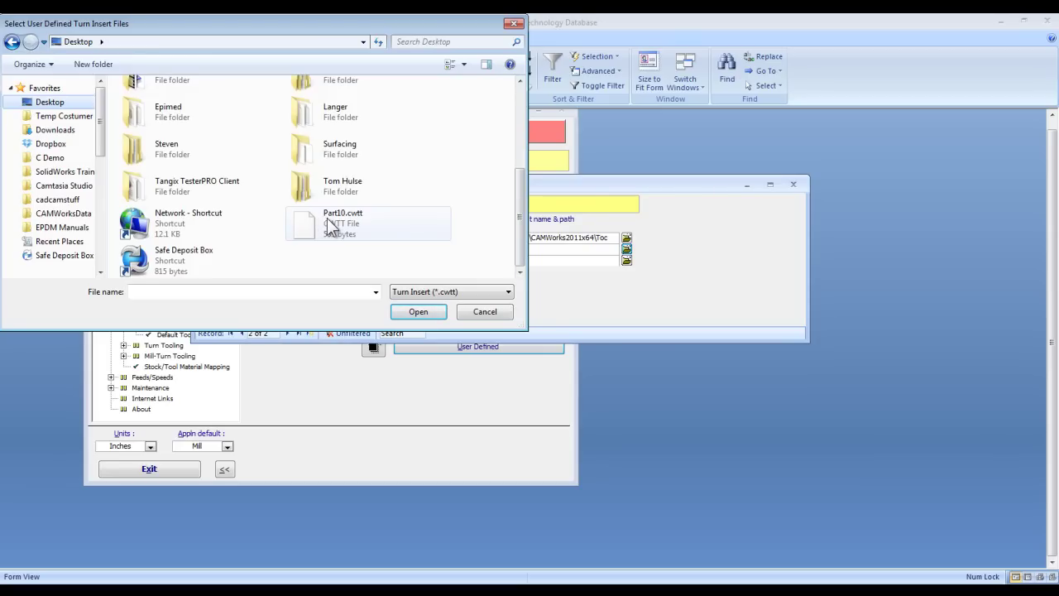
pyautogui.click(331, 225)
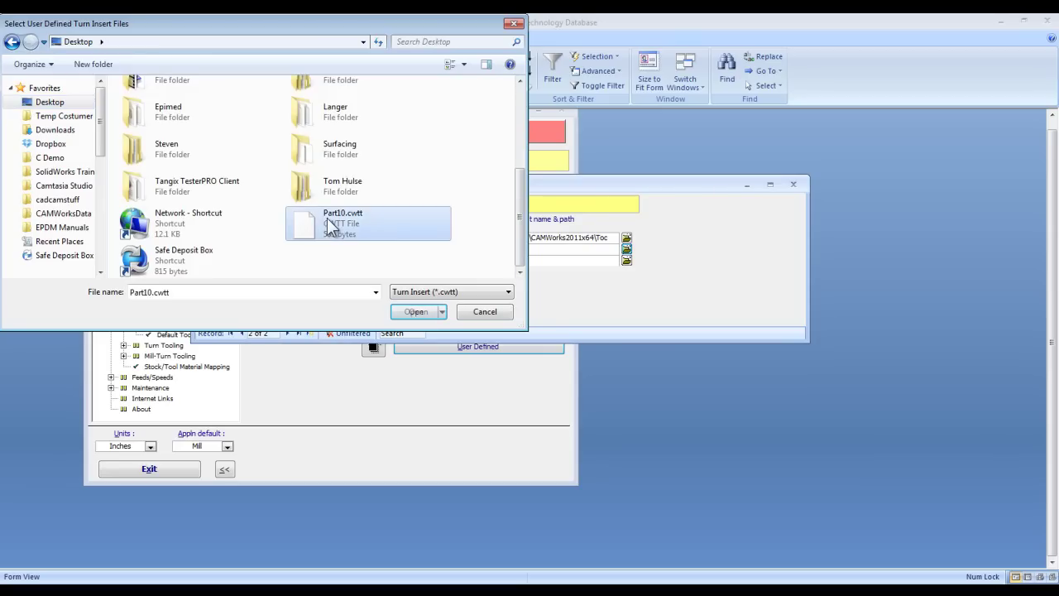
pyautogui.click(407, 315)
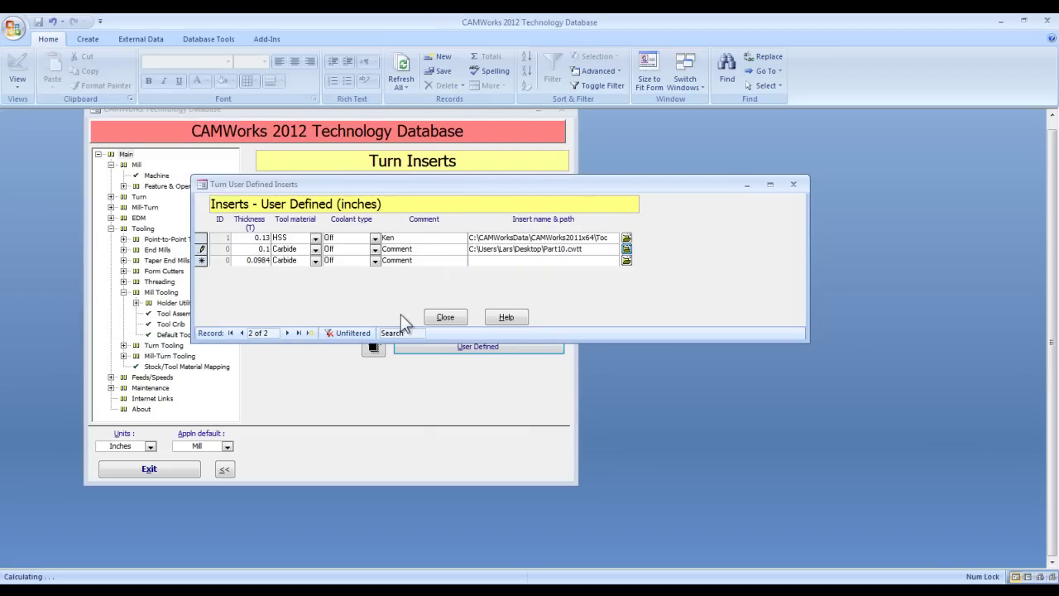
pyautogui.click(445, 317)
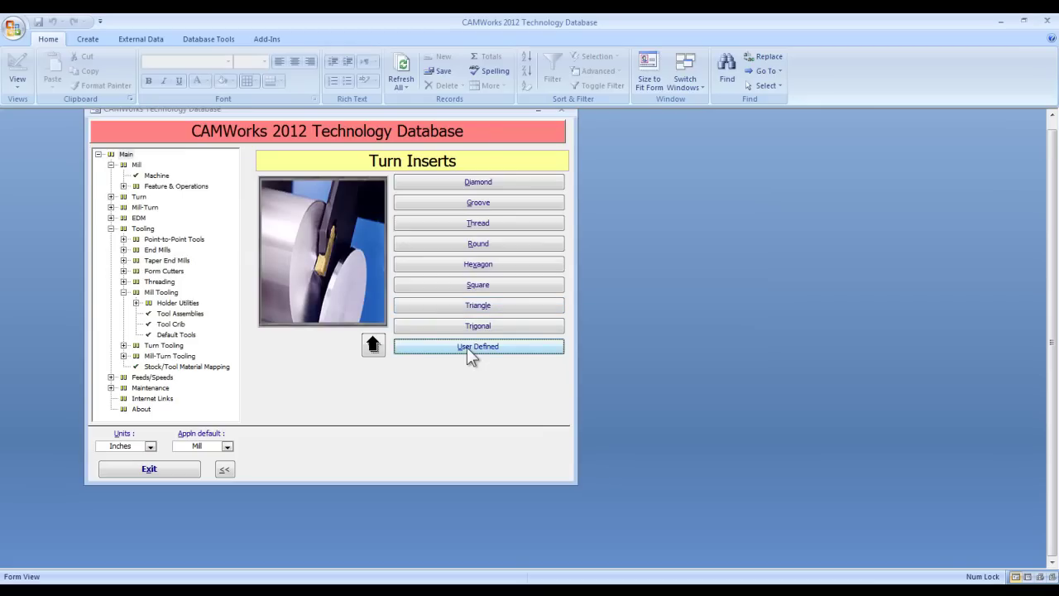
# Add a new record at the end of the turn tool assemblies table with User Defined as its insert type.
pyautogui.click(373, 341)
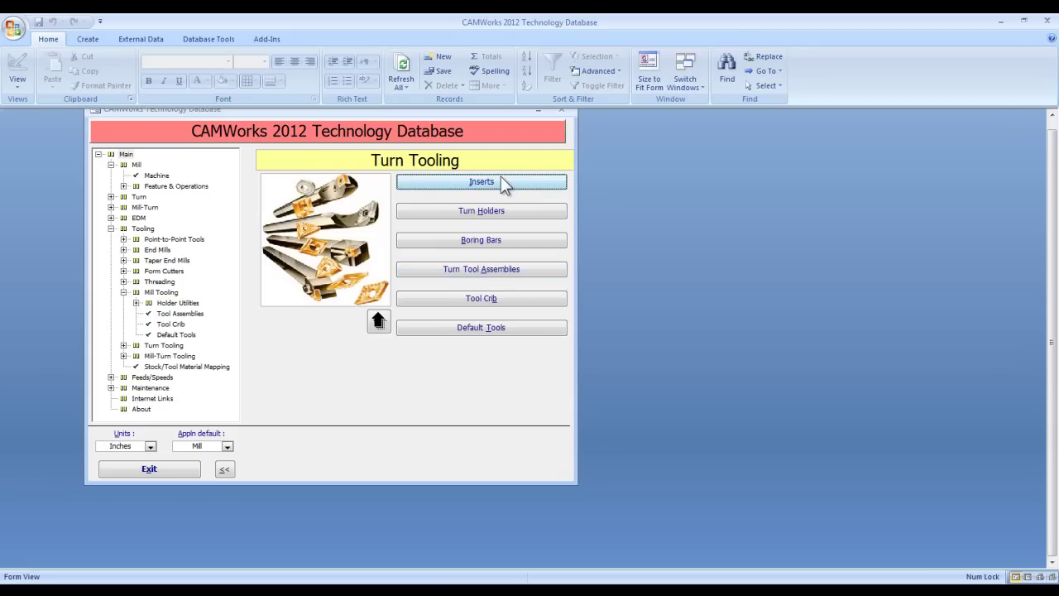
pyautogui.click(480, 274)
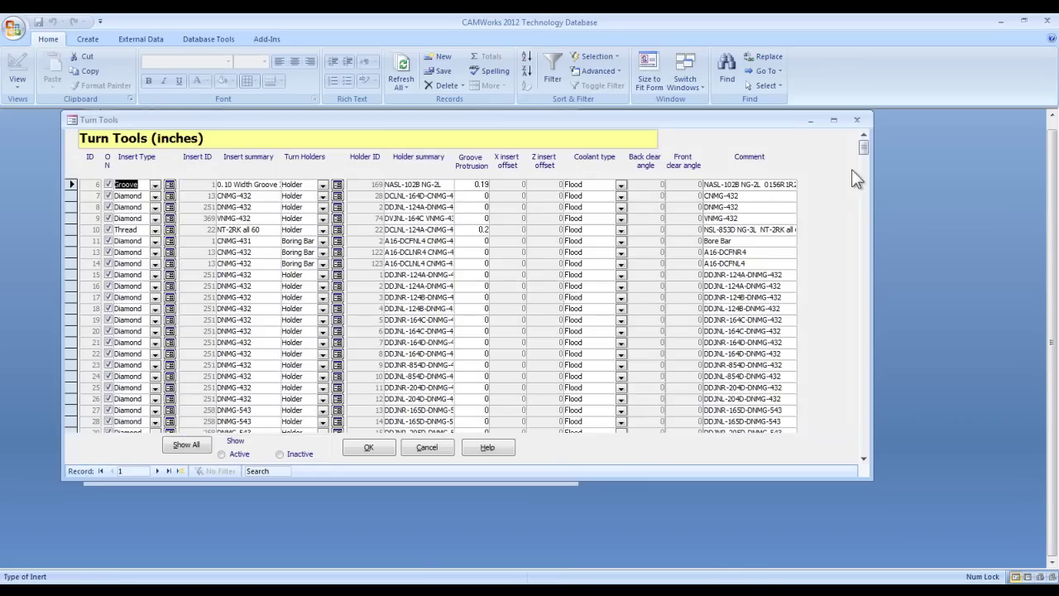
pyautogui.moveTo(862, 146); pyautogui.dragTo(848, 442)
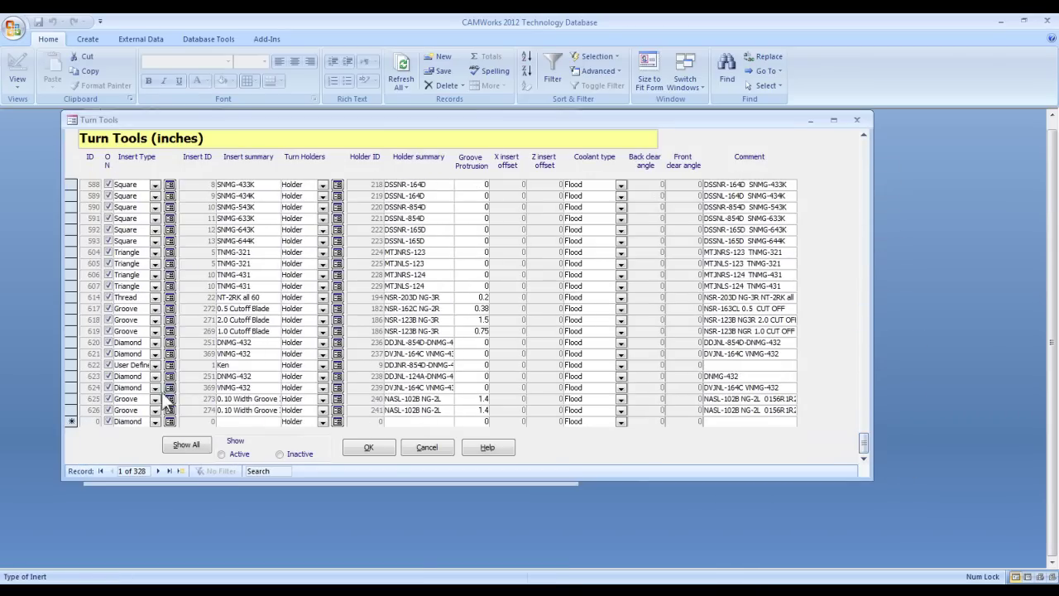
pyautogui.click(70, 421)
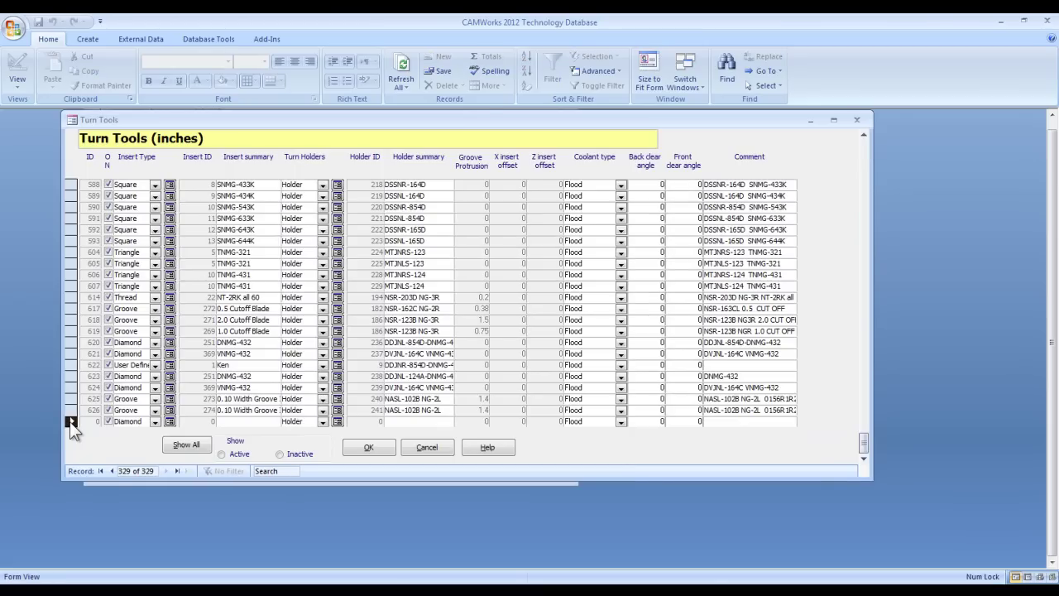
pyautogui.click(154, 421)
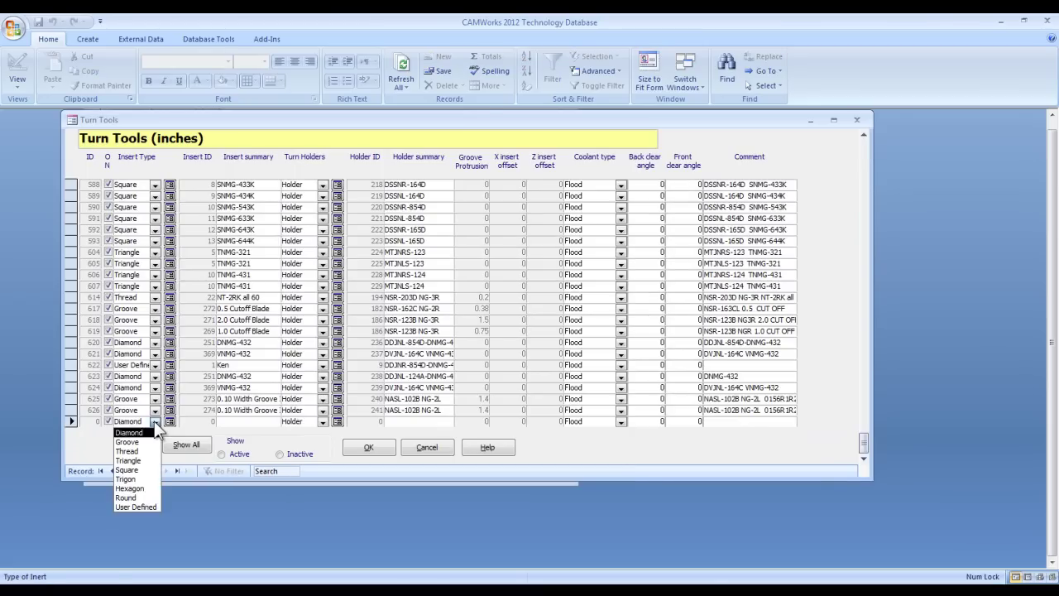
pyautogui.click(144, 505)
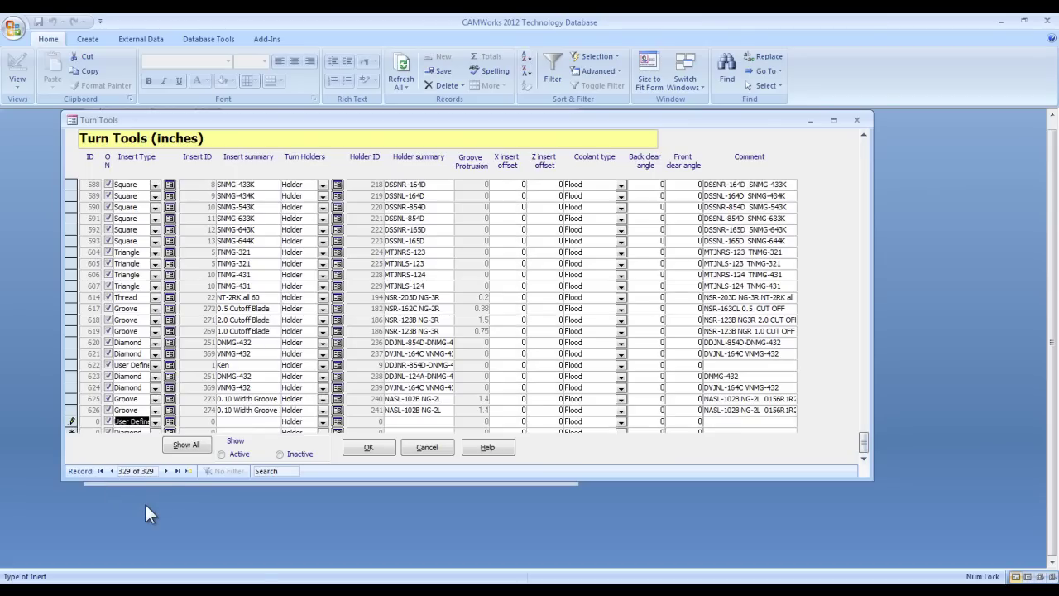
# Choose the 0.1 in thick Part10.cwtt insert for the new turn tool assembly.
pyautogui.click(169, 421)
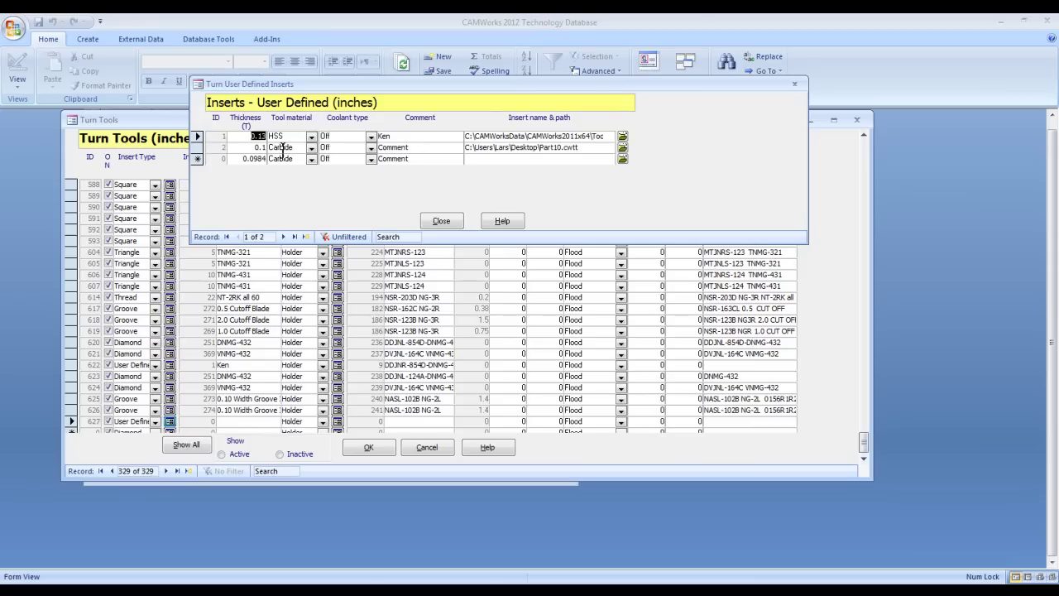
pyautogui.click(208, 149)
pyautogui.click(443, 221)
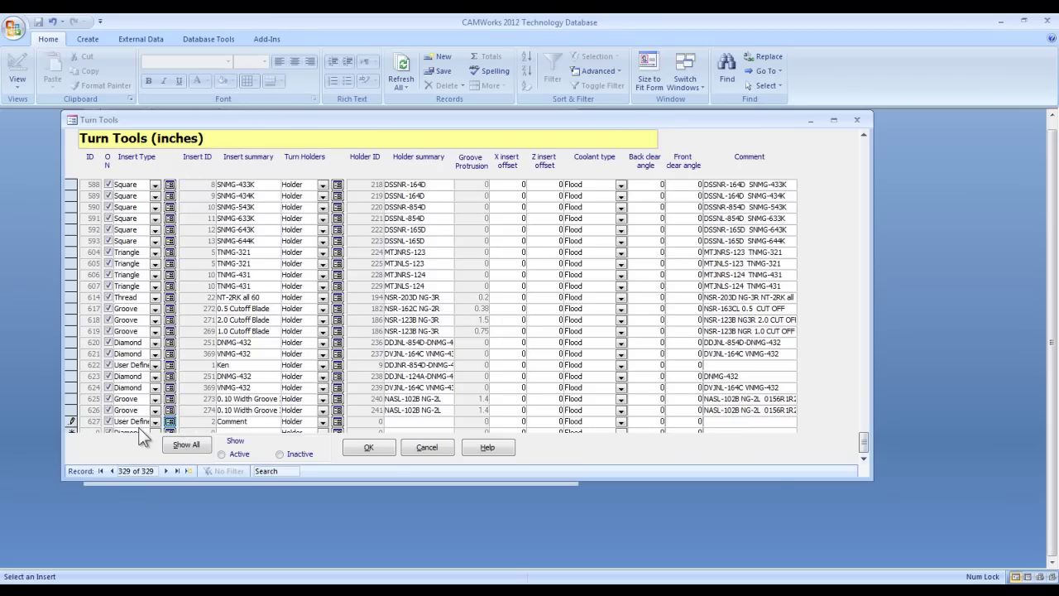
# Assign the first tool holder in the list, ID 1, to the new turn tool and exit the Technology Database.
pyautogui.click(338, 422)
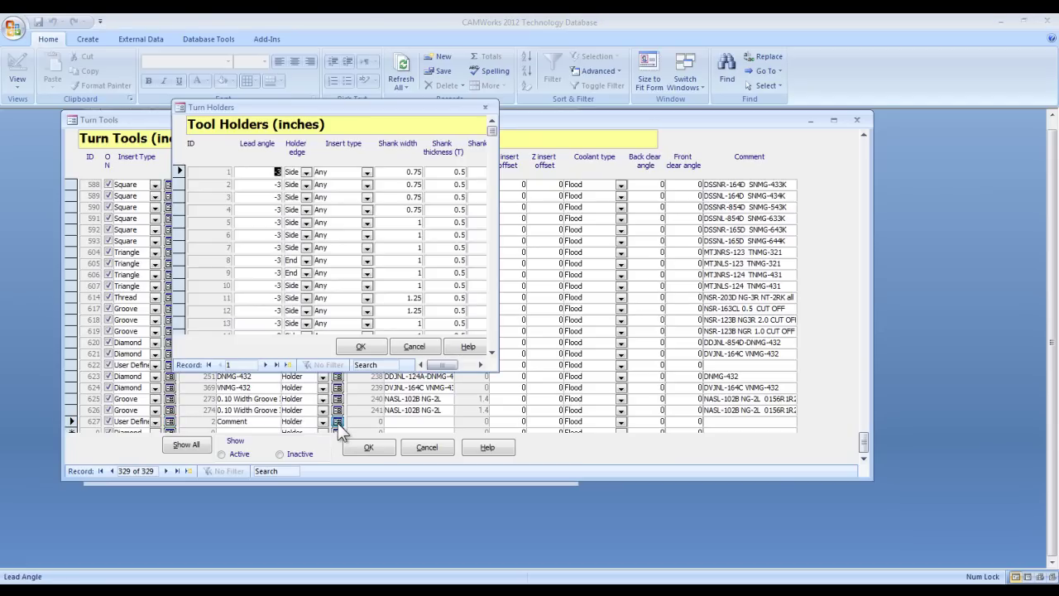
pyautogui.click(178, 171)
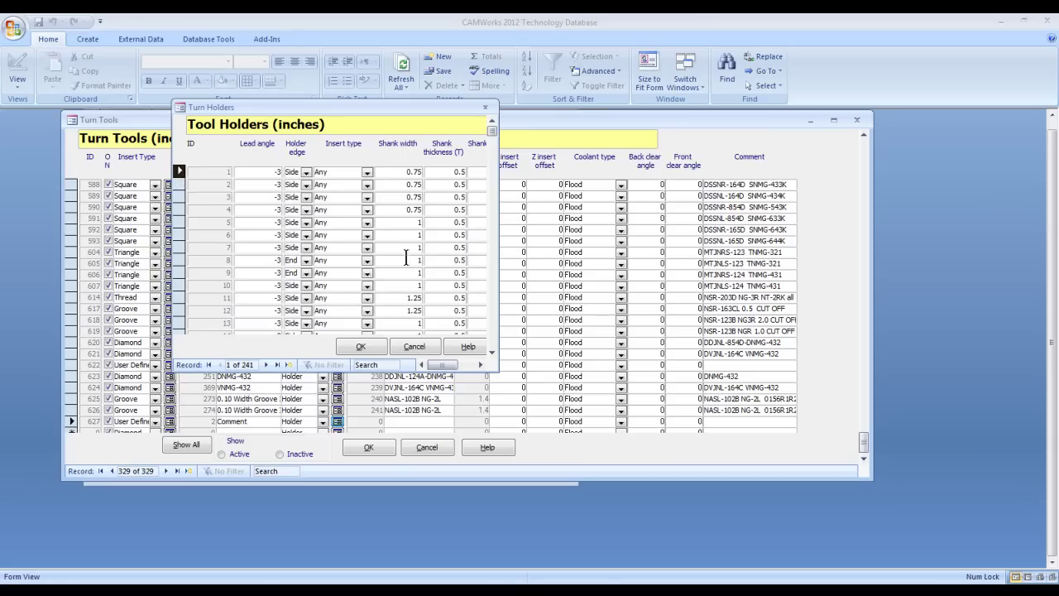
pyautogui.click(367, 347)
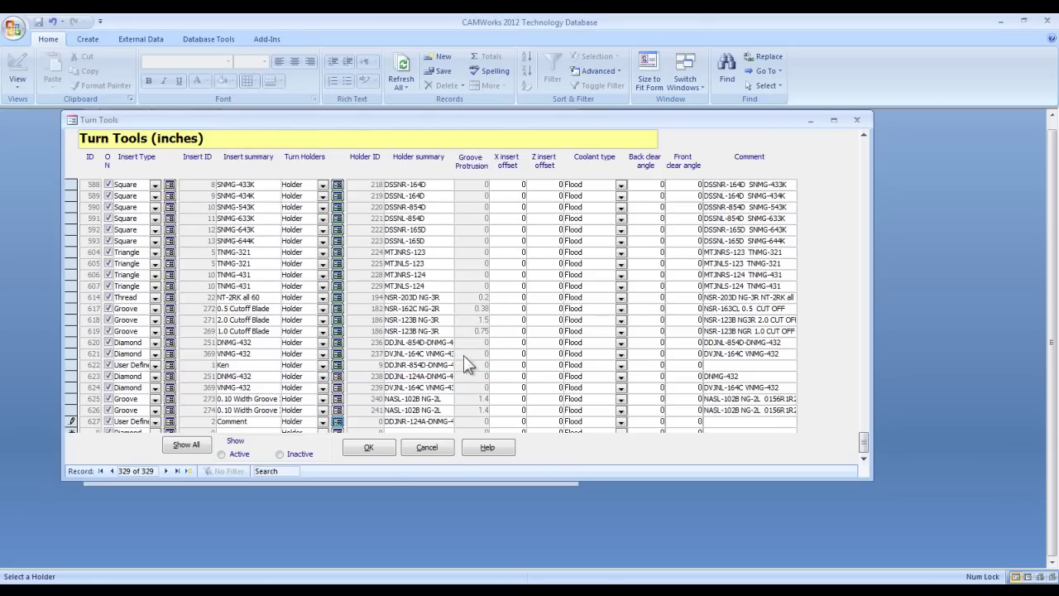
pyautogui.click(363, 447)
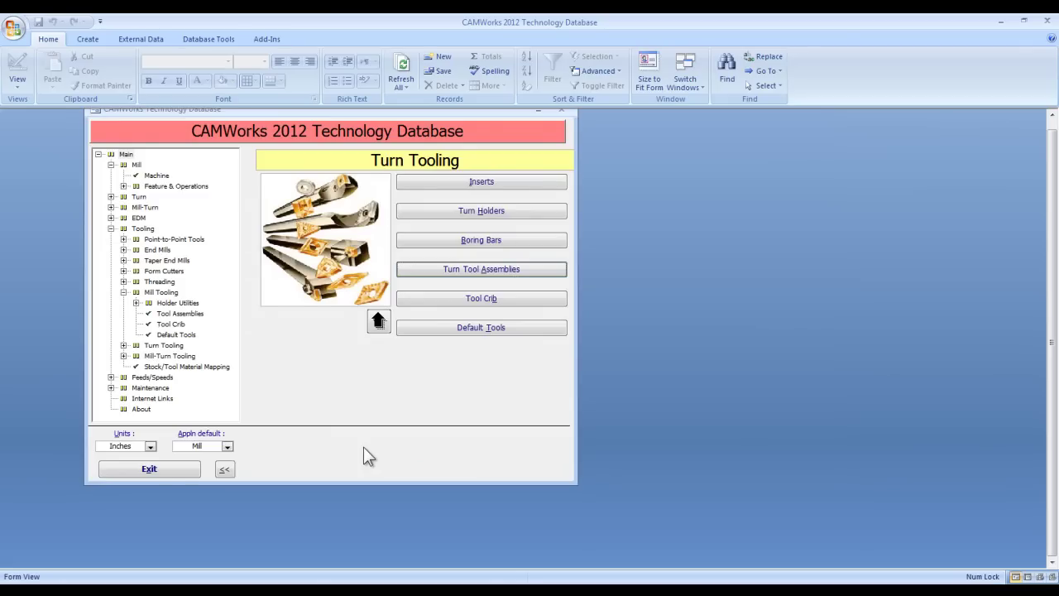
pyautogui.click(166, 477)
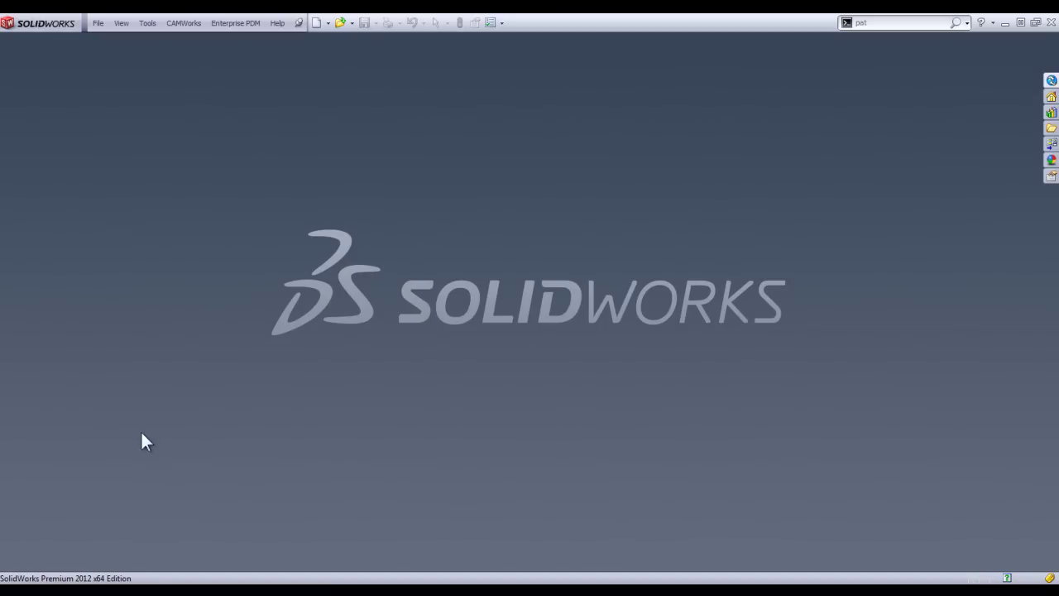
# Open the recent TURN PART file and insert a turn setup from its stock manager, keeping the default direction.
pyautogui.click(97, 22)
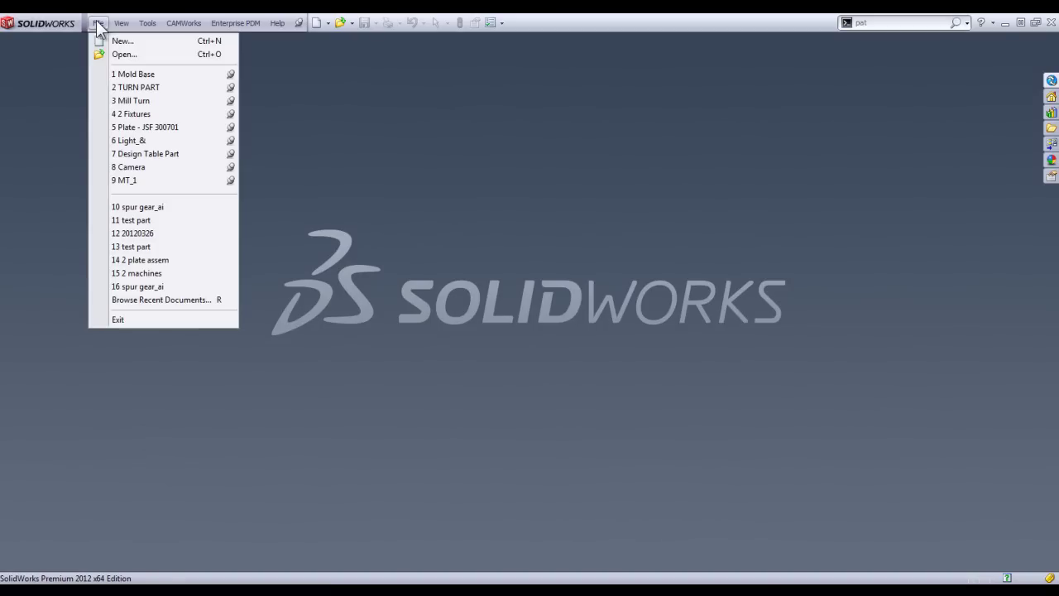
pyautogui.click(116, 88)
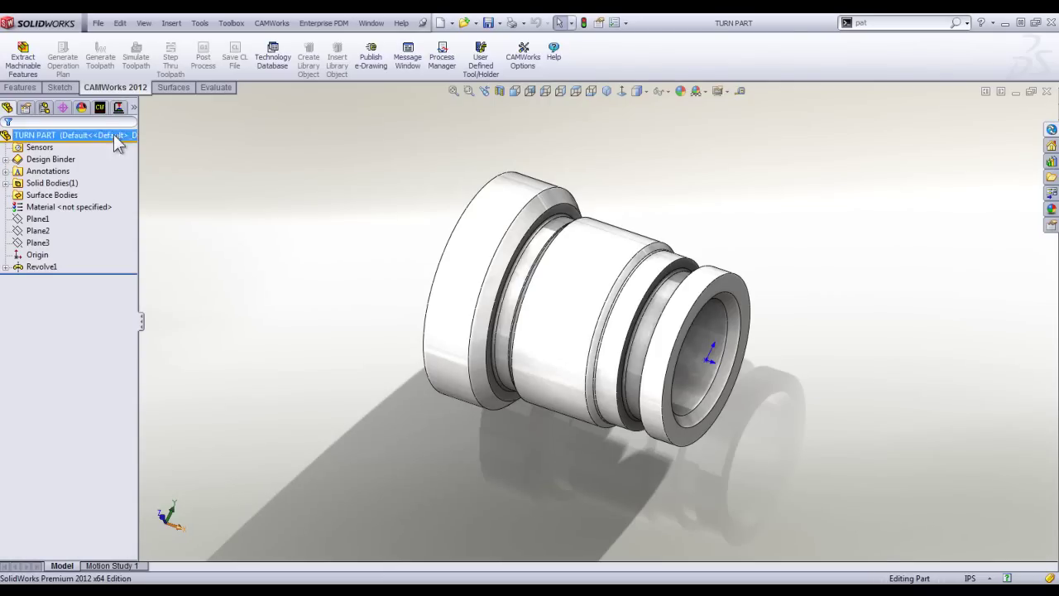
pyautogui.click(102, 106)
pyautogui.rightClick(56, 146)
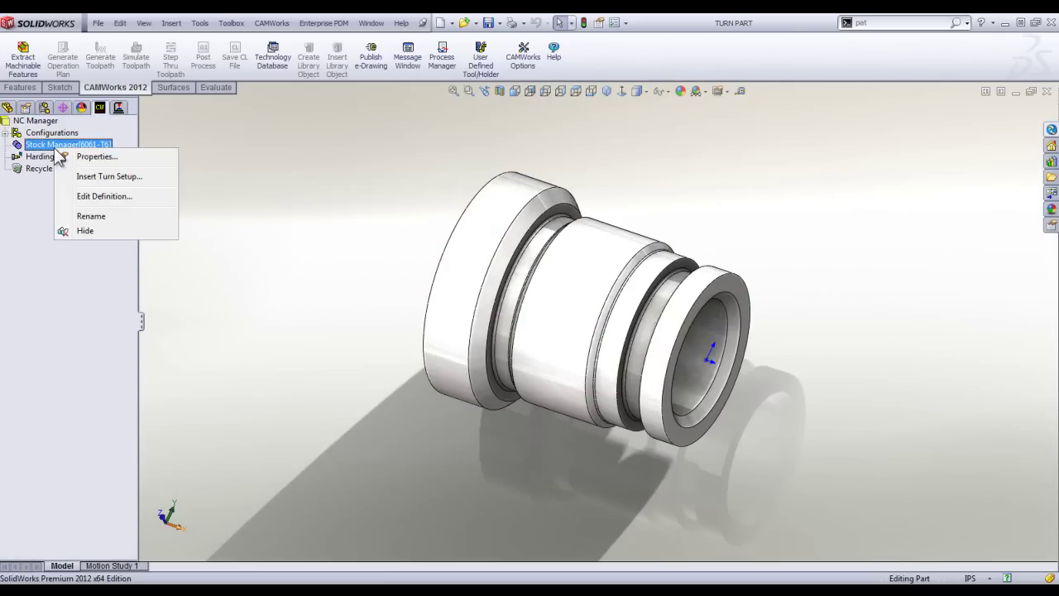
pyautogui.click(80, 177)
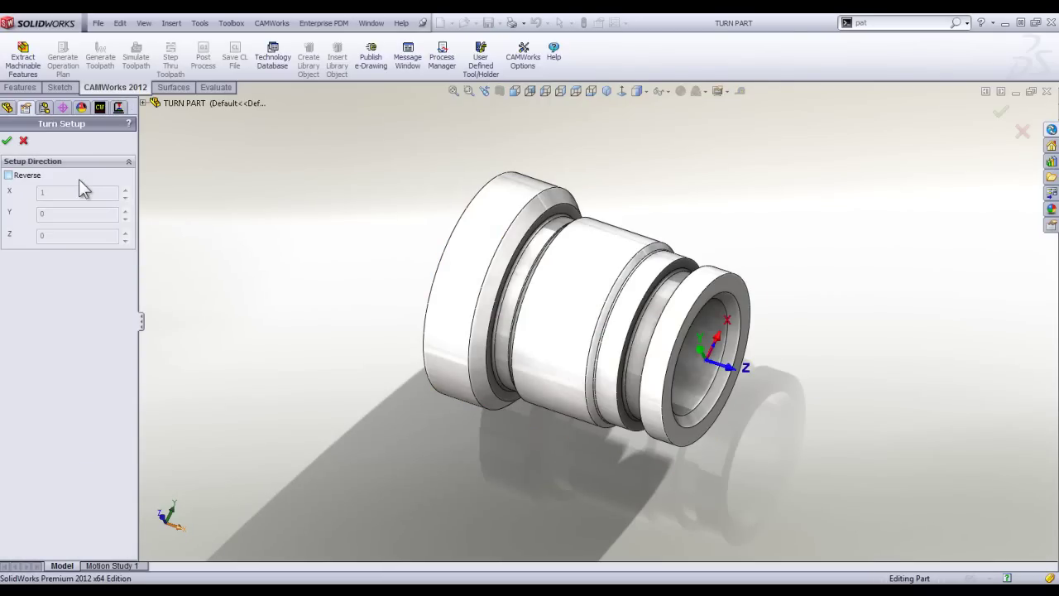
pyautogui.click(7, 140)
# Start a new turn feature under Turn Setup1 and set its type to ID Feature.
pyautogui.rightClick(35, 171)
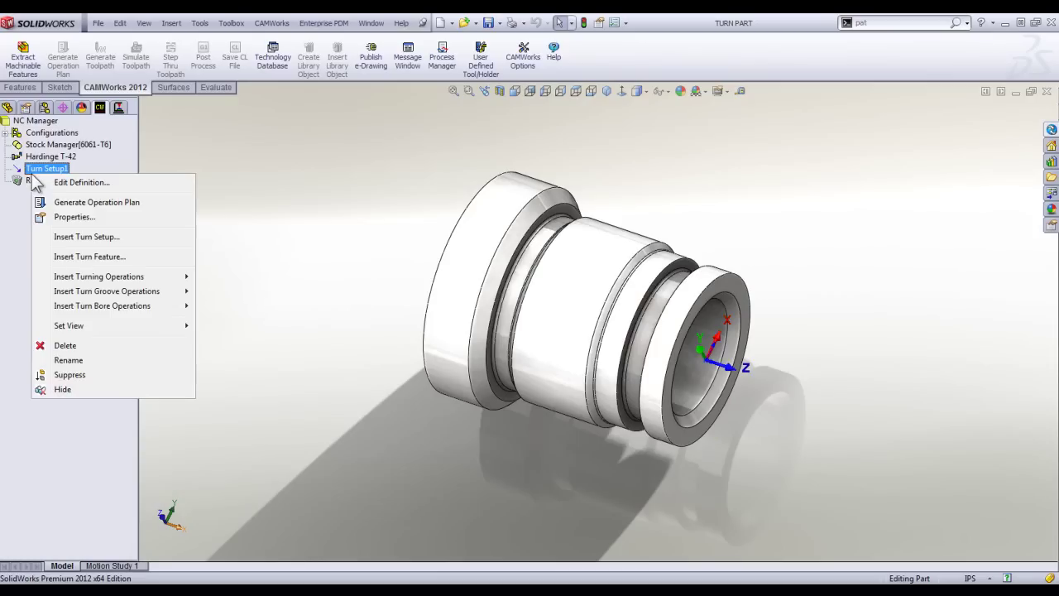
pyautogui.click(71, 258)
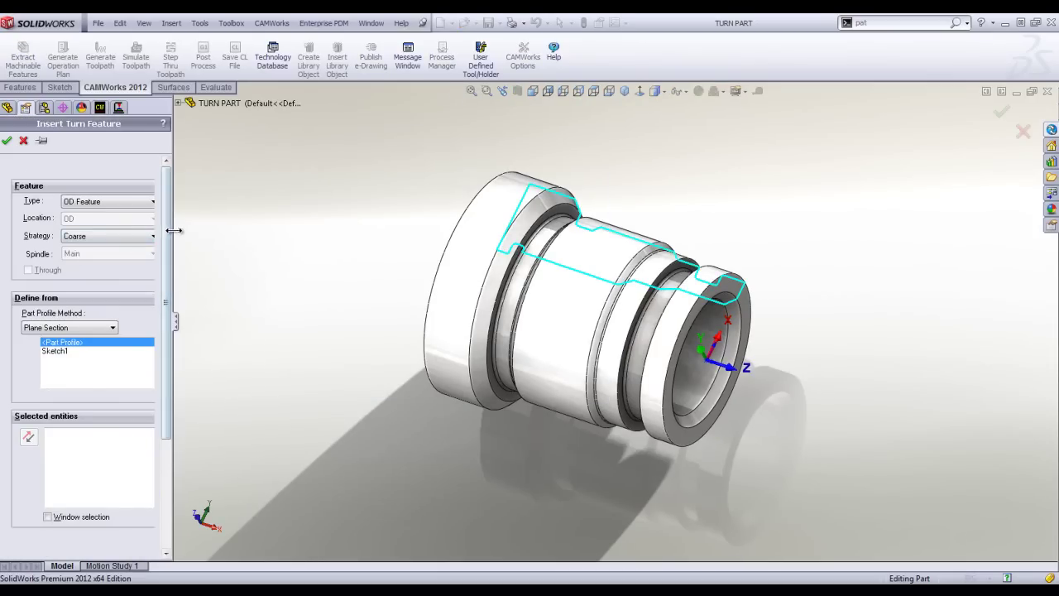
pyautogui.moveTo(173, 239); pyautogui.dragTo(196, 233)
pyautogui.click(152, 201)
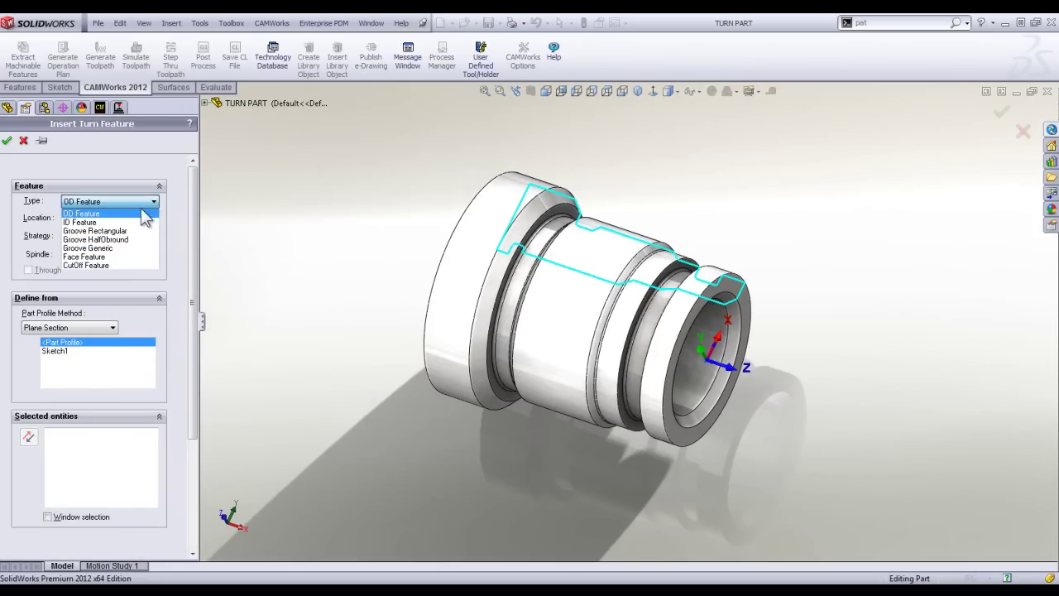
pyautogui.click(131, 222)
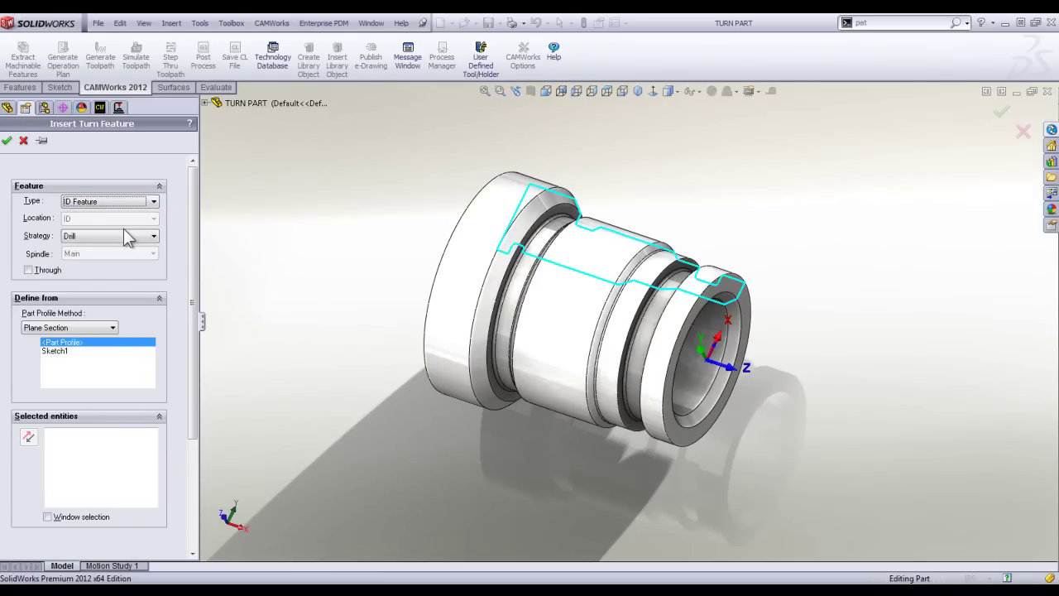
# Check the diameters of the circular edges around the bore opening to decide on a machining strategy.
pyautogui.click(126, 237)
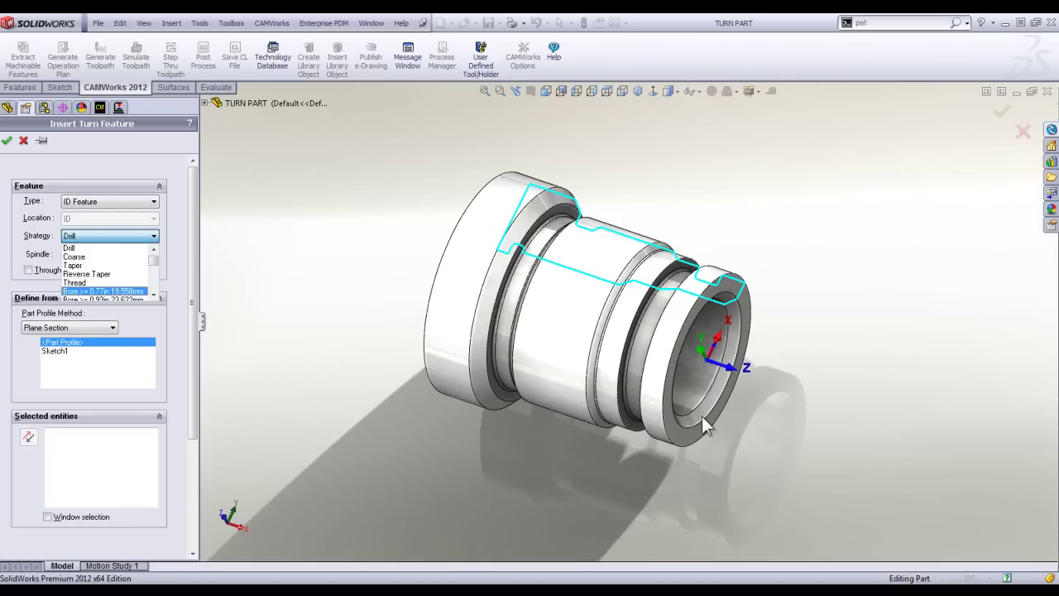
pyautogui.click(288, 279)
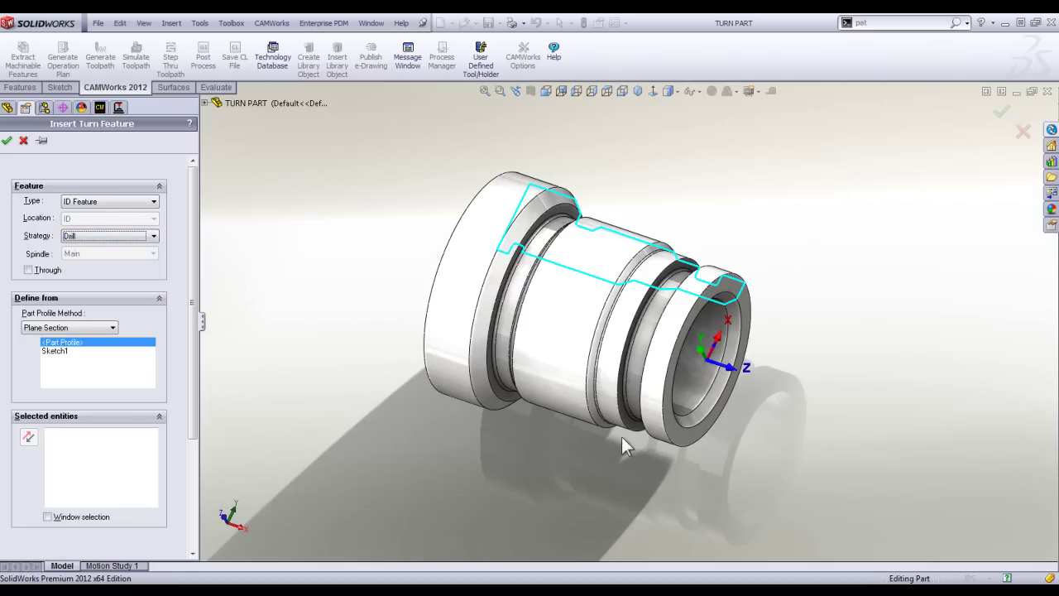
pyautogui.click(718, 416)
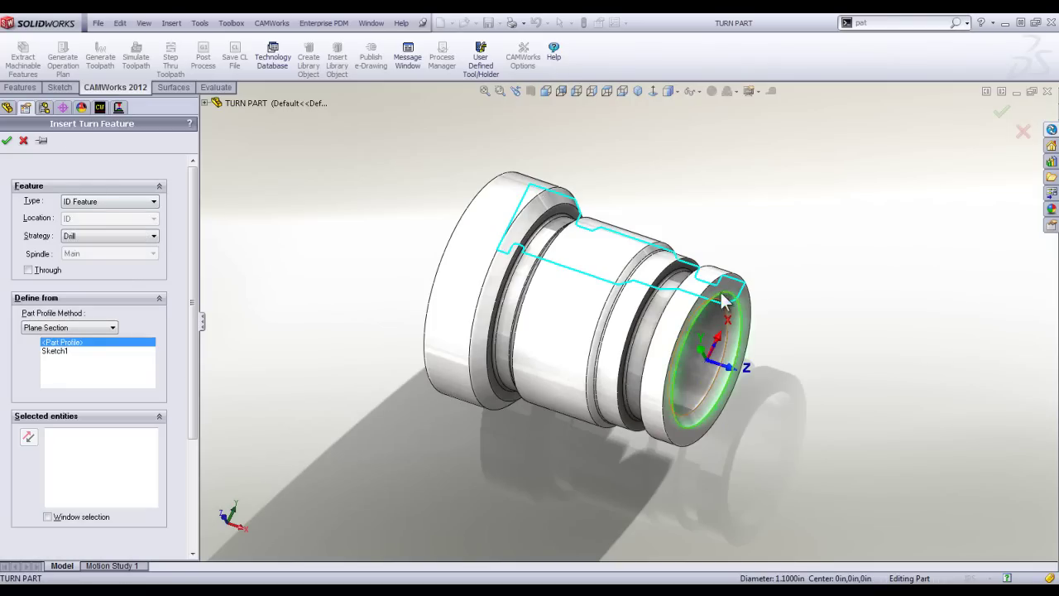
pyautogui.click(667, 320)
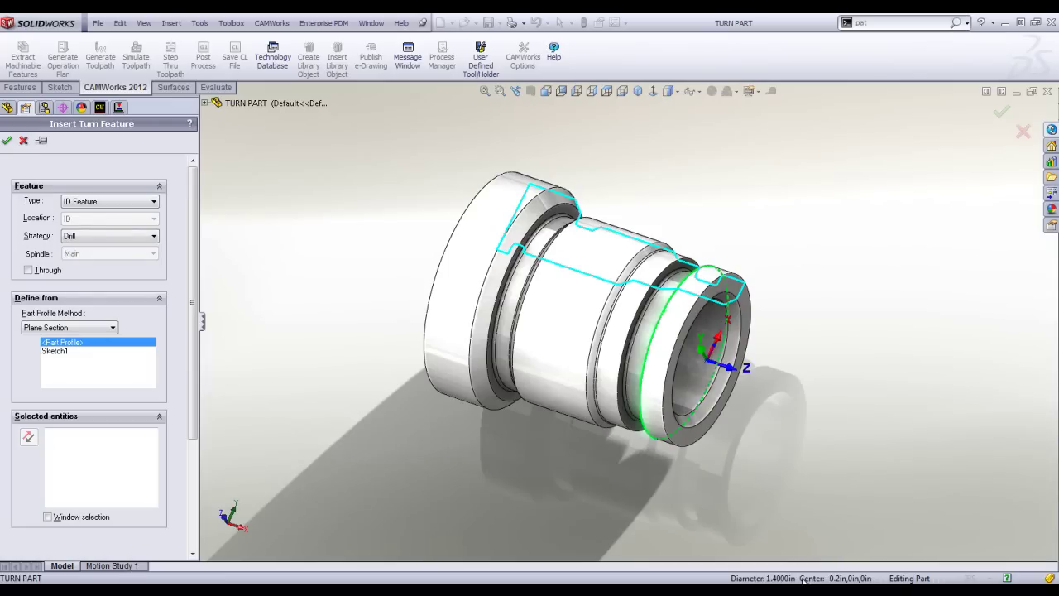
pyautogui.click(703, 405)
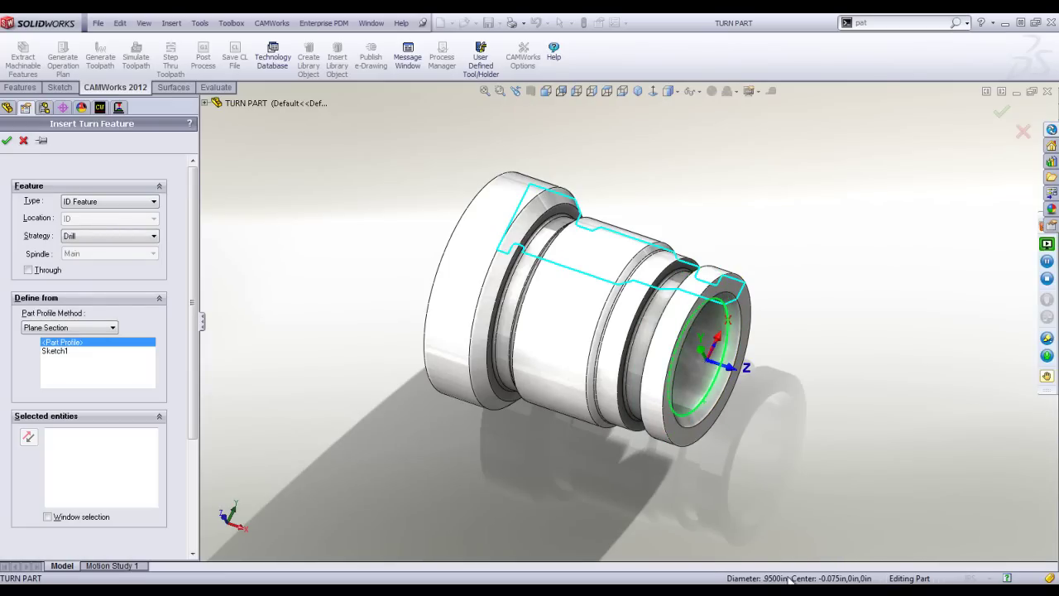
# Set the ID feature's strategy to Bore >= 0.6in 15.24mm.
pyautogui.click(132, 237)
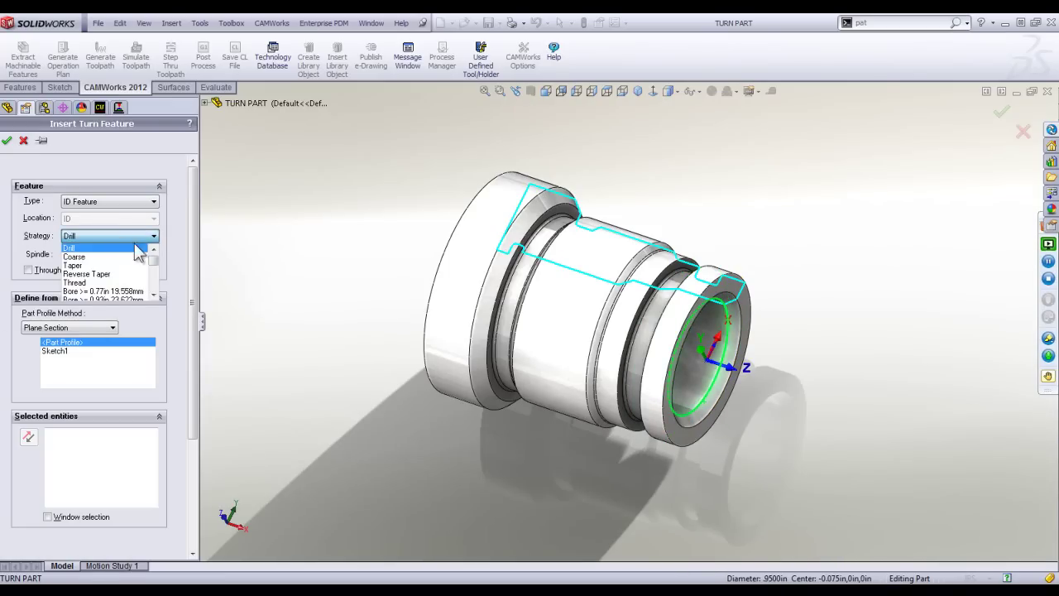
pyautogui.moveTo(154, 257); pyautogui.dragTo(151, 275)
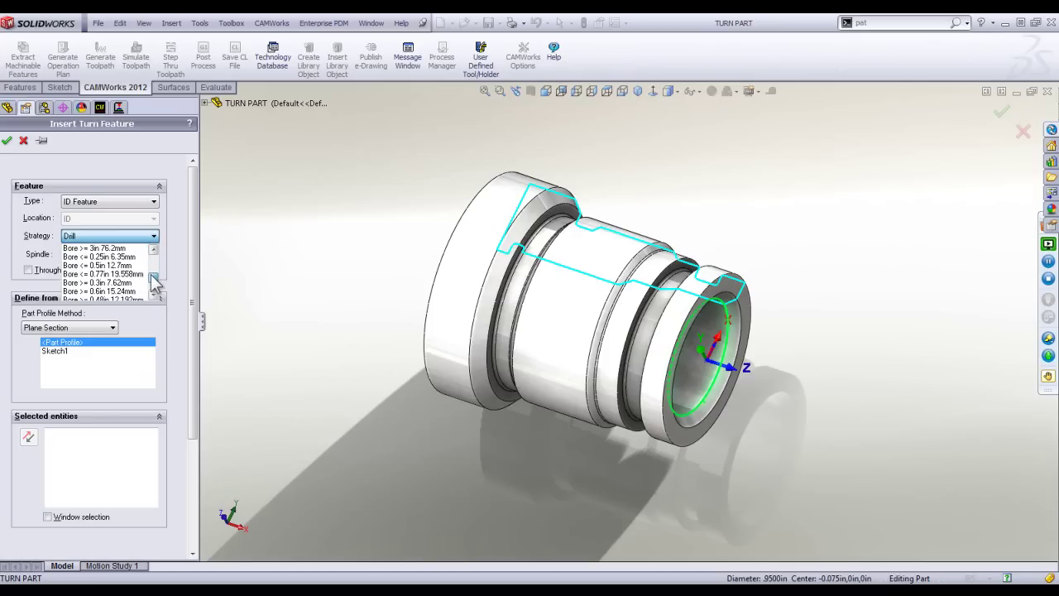
pyautogui.click(123, 289)
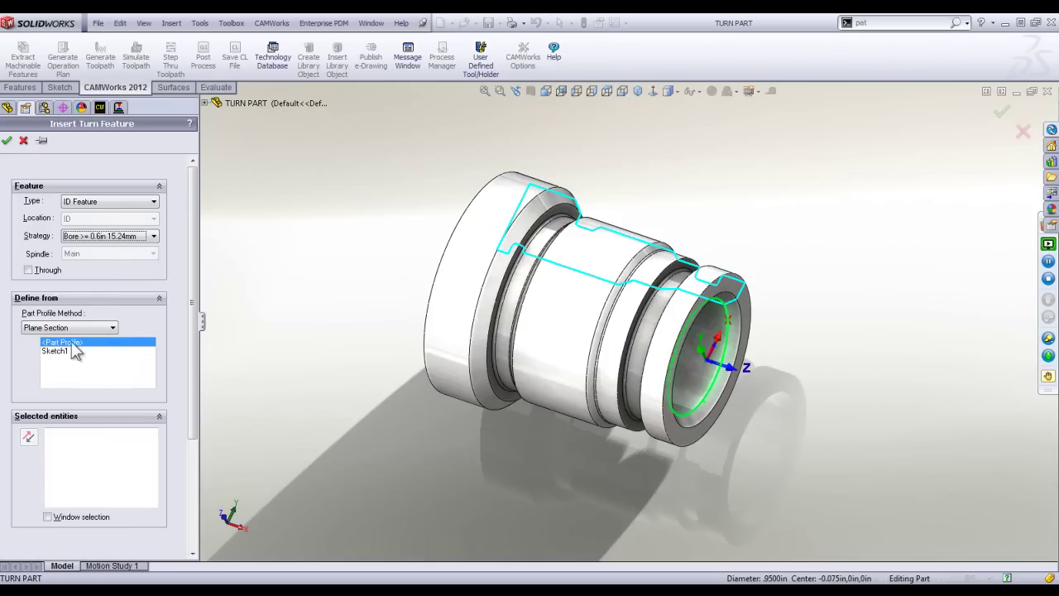
# Define the ID feature from the part profile's front chamfer, the bore wall and the adjoining inner segment, and create it.
pyautogui.scroll(-5, 765, 326)
pyautogui.click(88, 486)
pyautogui.scroll(-4, 791, 309)
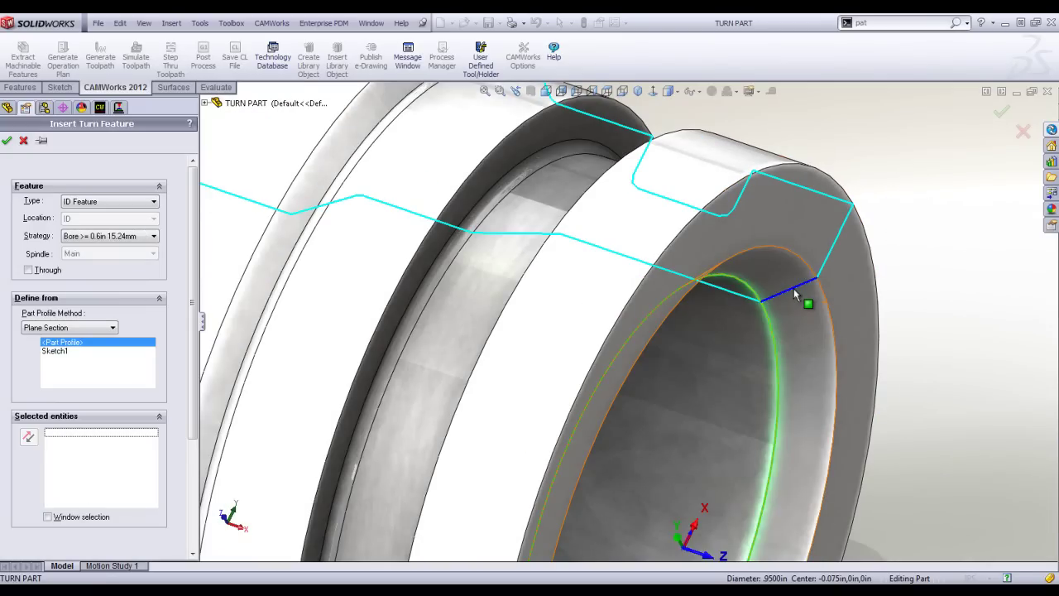
pyautogui.click(793, 290)
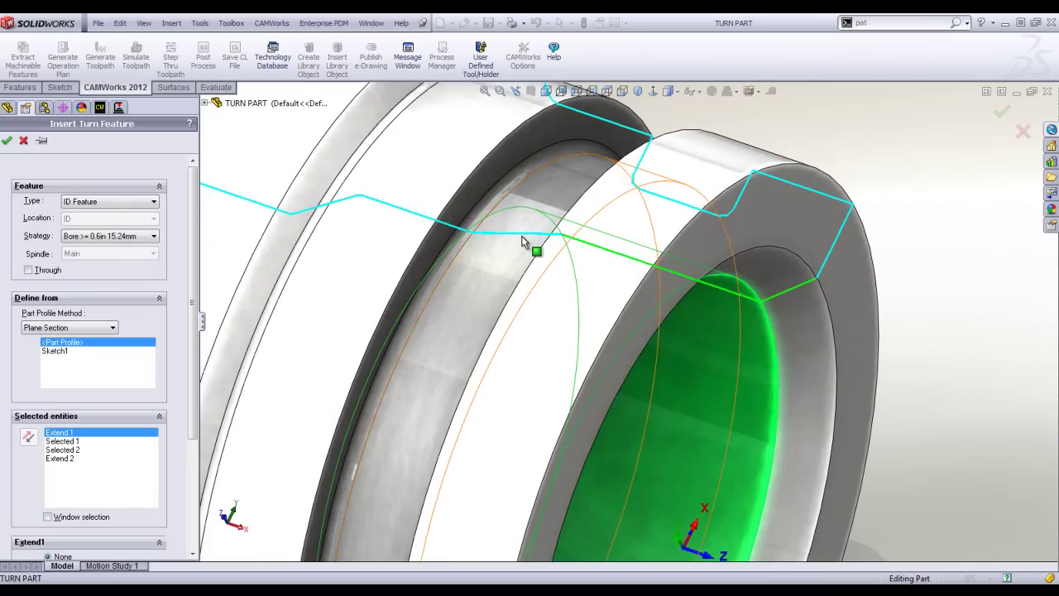
pyautogui.click(508, 272)
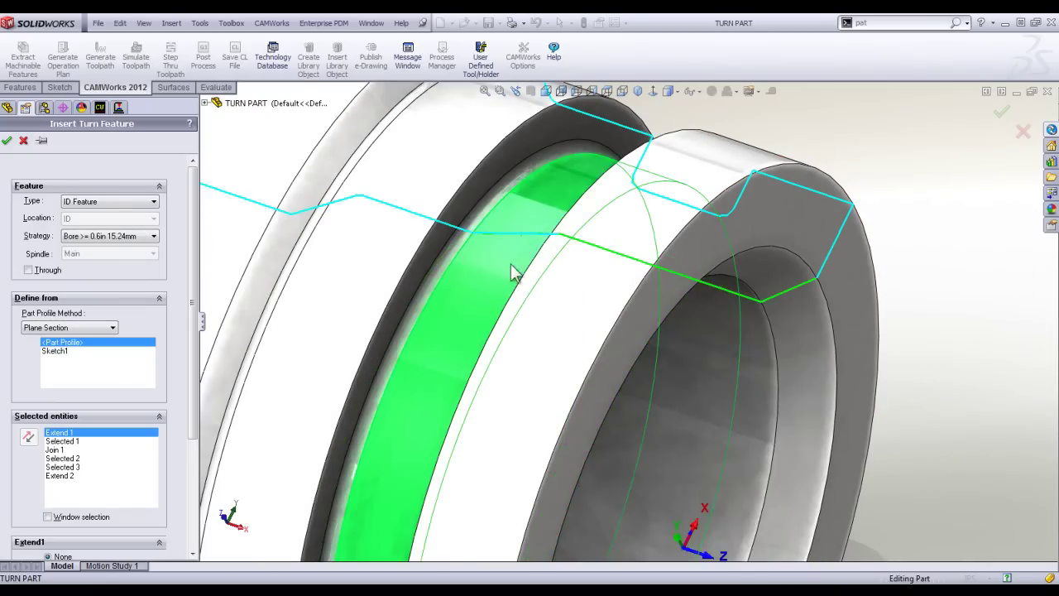
pyautogui.scroll(6, 497, 314)
pyautogui.click(7, 140)
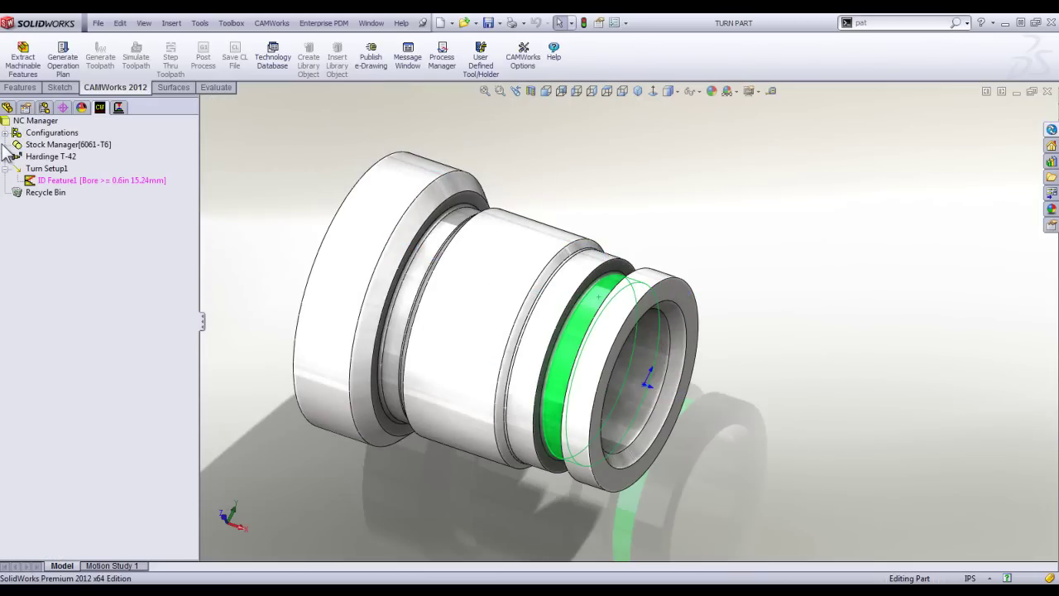
# Generate the operation plan for ID Feature1 and the toolpath for its Bore Rough1 operation.
pyautogui.rightClick(60, 183)
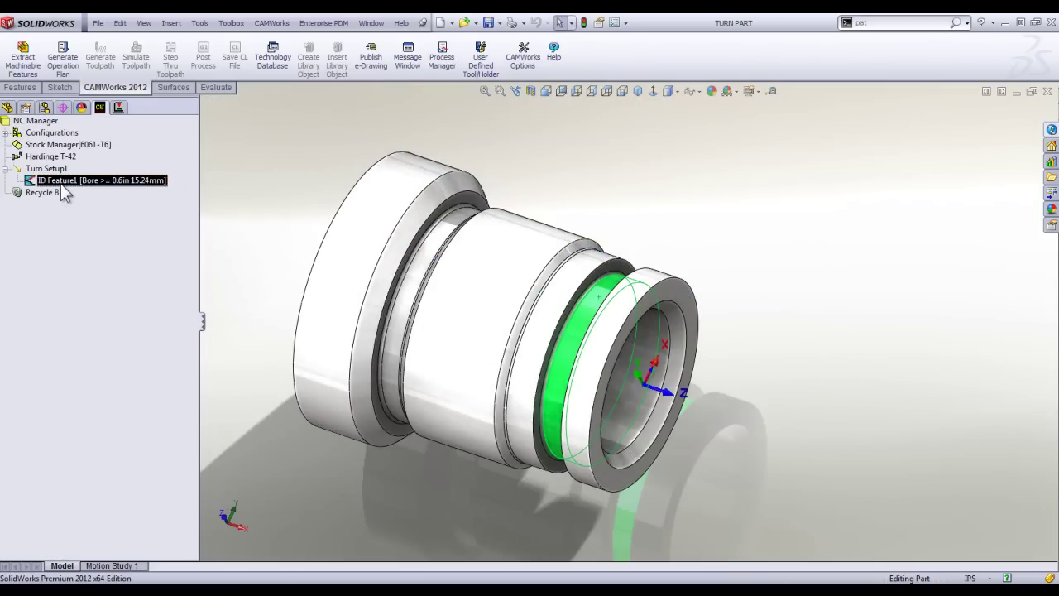
pyautogui.click(147, 213)
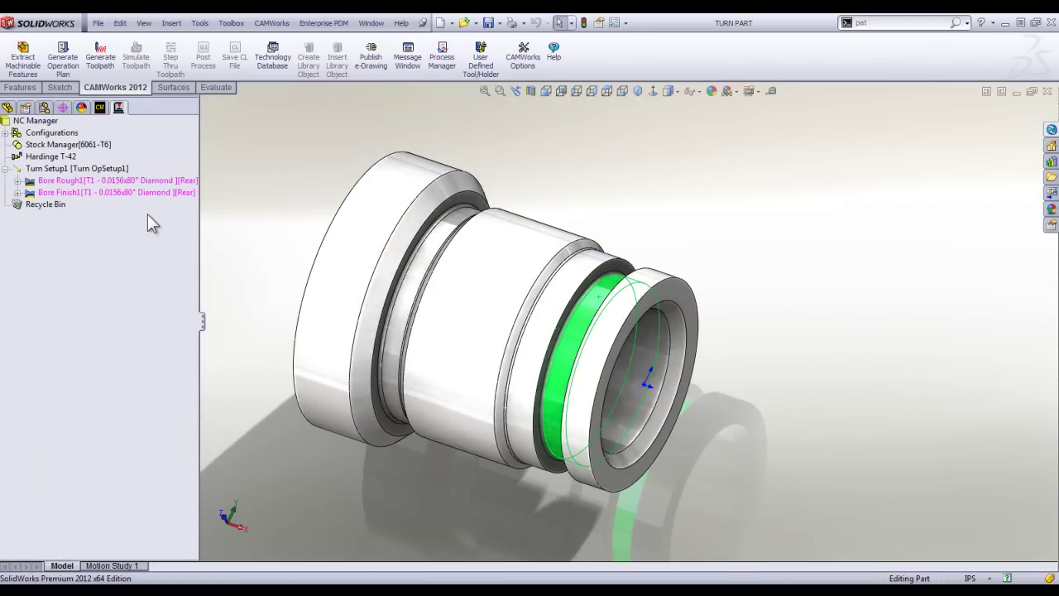
pyautogui.click(68, 178)
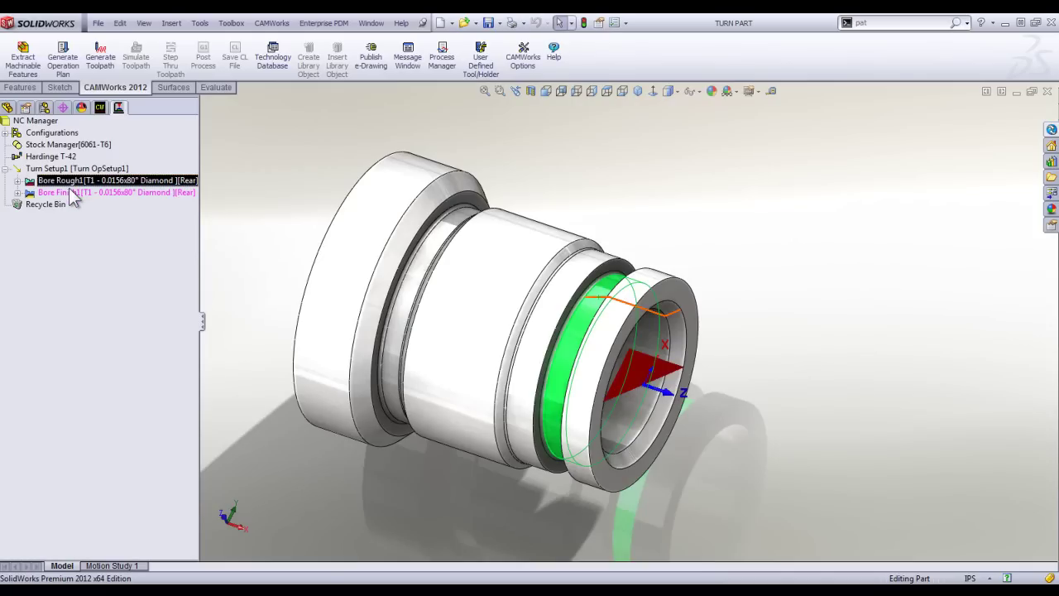
pyautogui.rightClick(71, 179)
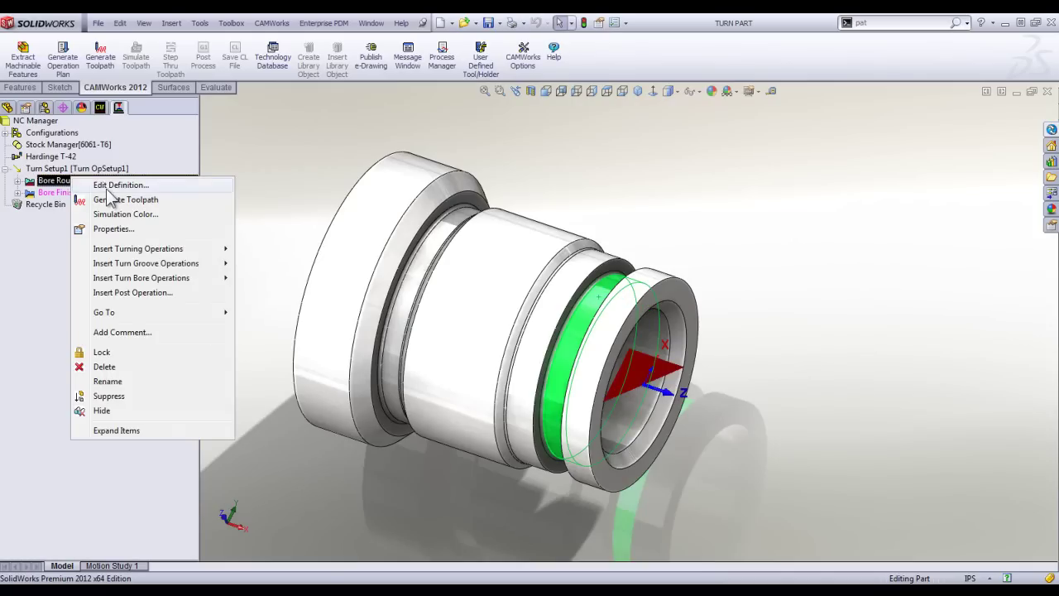
pyautogui.click(116, 199)
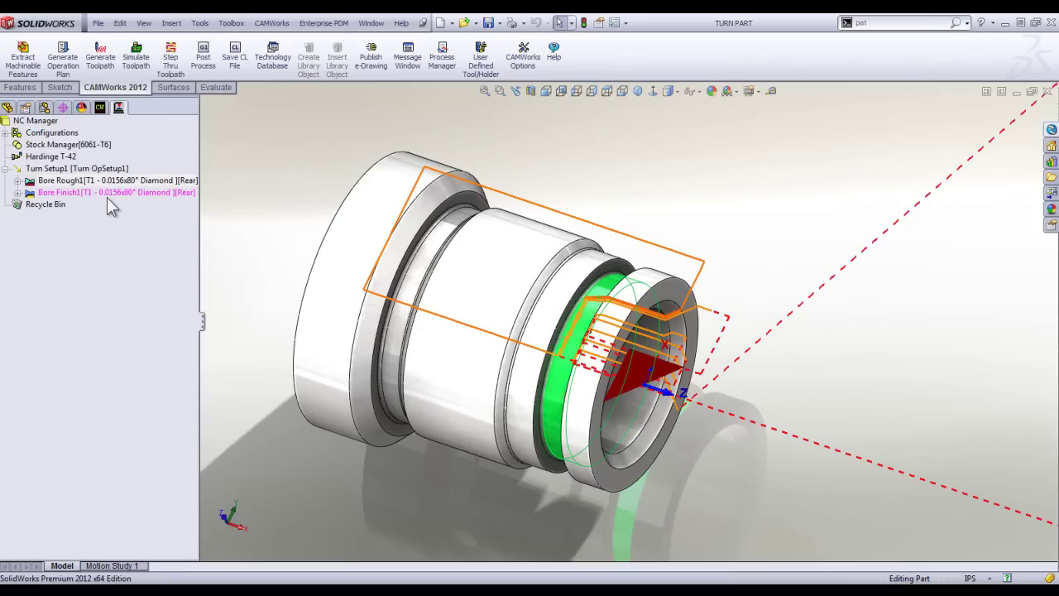
# Step through the Bore Rough1 toolpath move by move to examine how the boring bar travels inside the bore.
pyautogui.click(61, 181)
pyautogui.rightClick(59, 180)
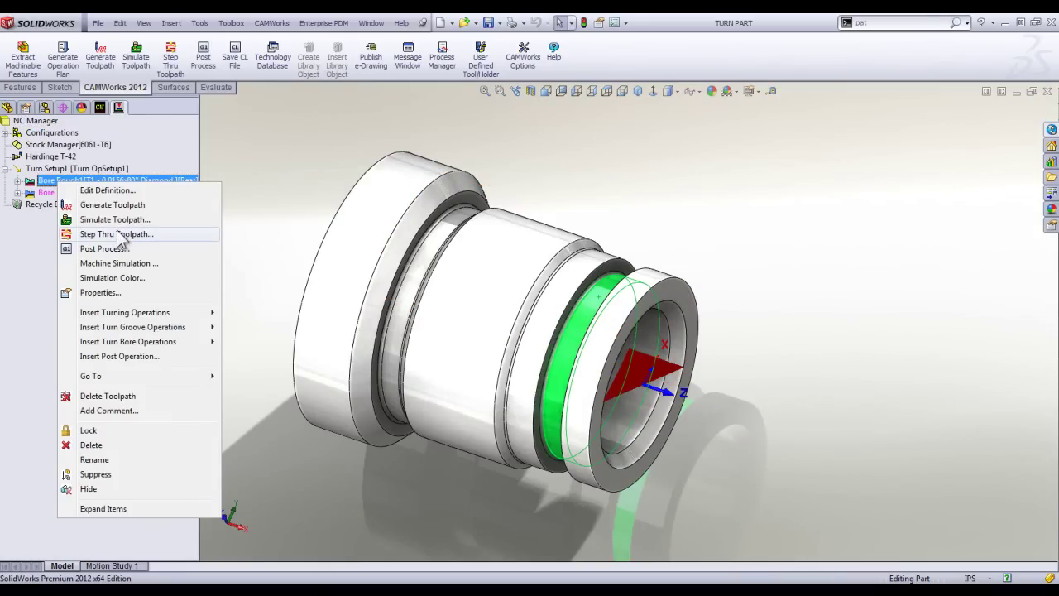
pyautogui.click(118, 233)
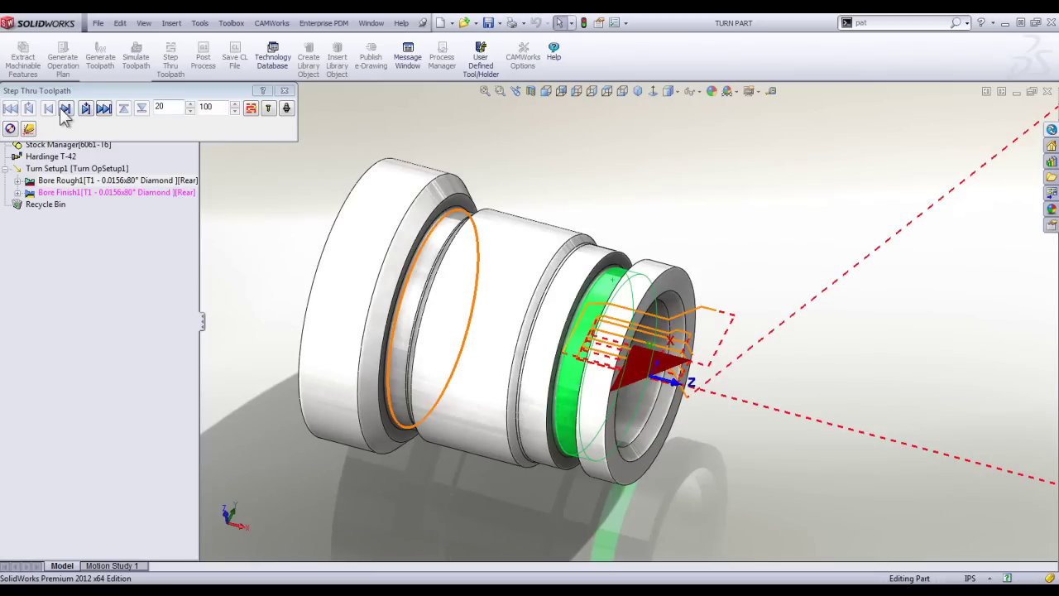
pyautogui.click(65, 110)
pyautogui.click(70, 109)
pyautogui.scroll(3, 790, 447)
pyautogui.moveTo(786, 444); pyautogui.dragTo(761, 460, button='middle')
pyautogui.scroll(-5, 700, 388)
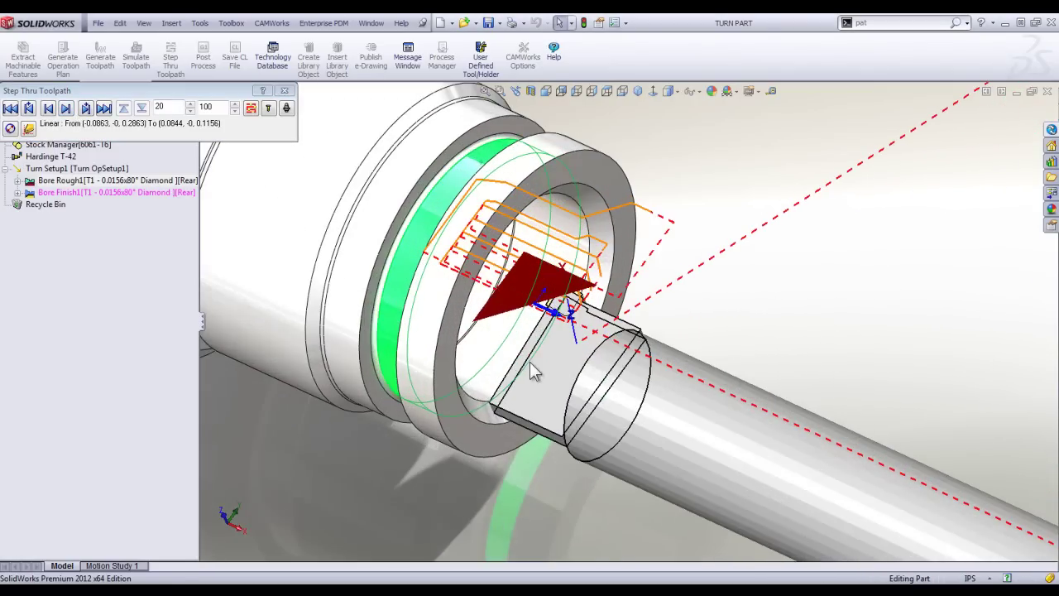
pyautogui.click(66, 109)
pyautogui.click(66, 111)
pyautogui.click(66, 112)
pyautogui.click(67, 112)
pyautogui.click(66, 112)
pyautogui.click(68, 112)
pyautogui.click(69, 111)
pyautogui.click(70, 112)
pyautogui.click(70, 112)
pyautogui.click(69, 112)
pyautogui.click(70, 111)
pyautogui.click(69, 111)
pyautogui.click(70, 111)
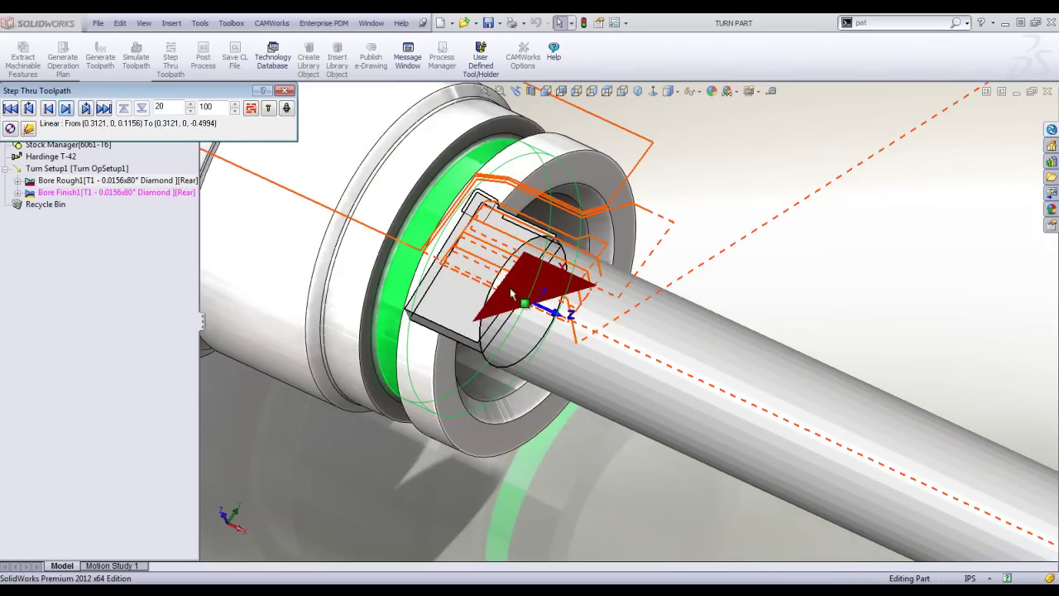
pyautogui.click(284, 91)
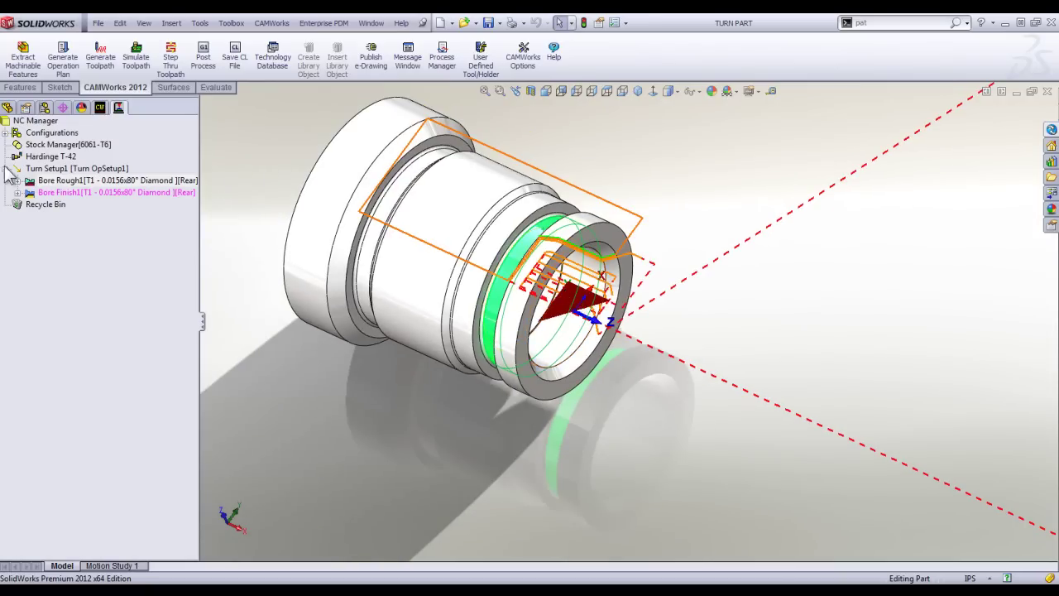
# Add the user-defined turn tool with ID 627 from the tool library to Bore Rough1's tool crib and select it for the operation.
pyautogui.doubleClick(49, 180)
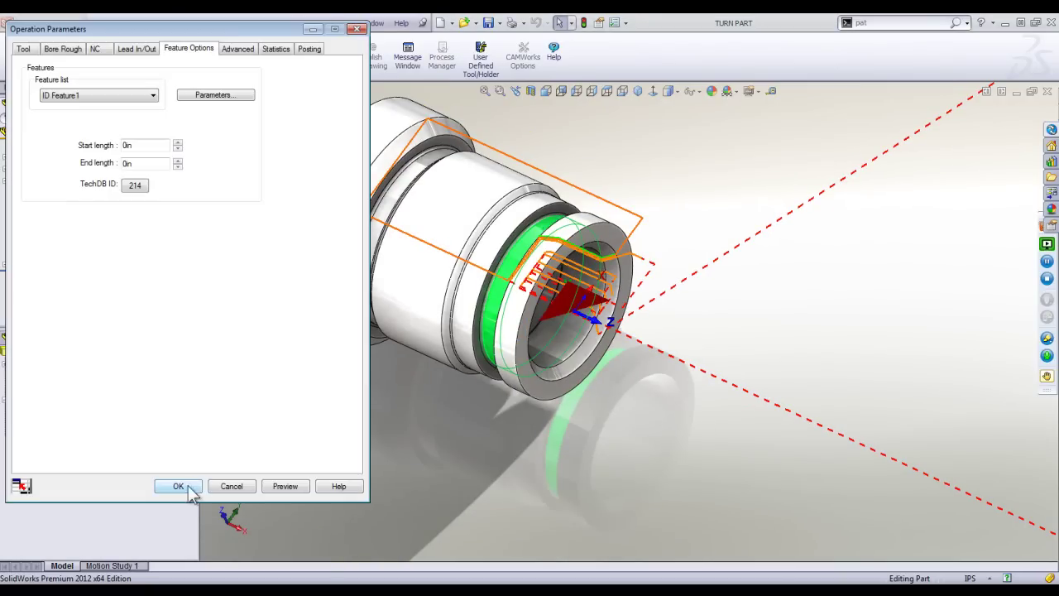
pyautogui.click(23, 49)
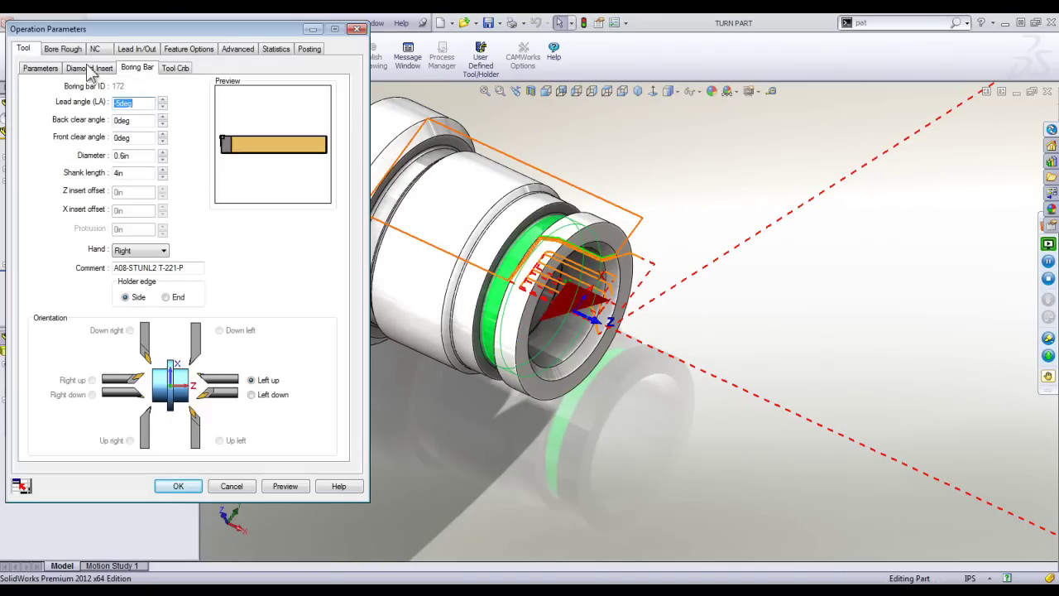
pyautogui.click(168, 69)
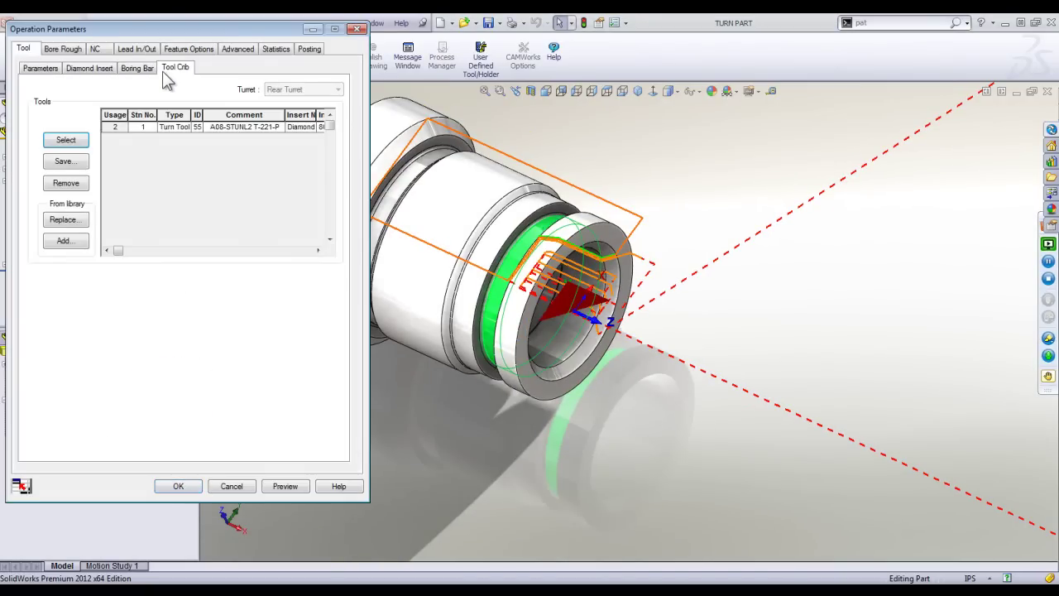
pyautogui.click(65, 247)
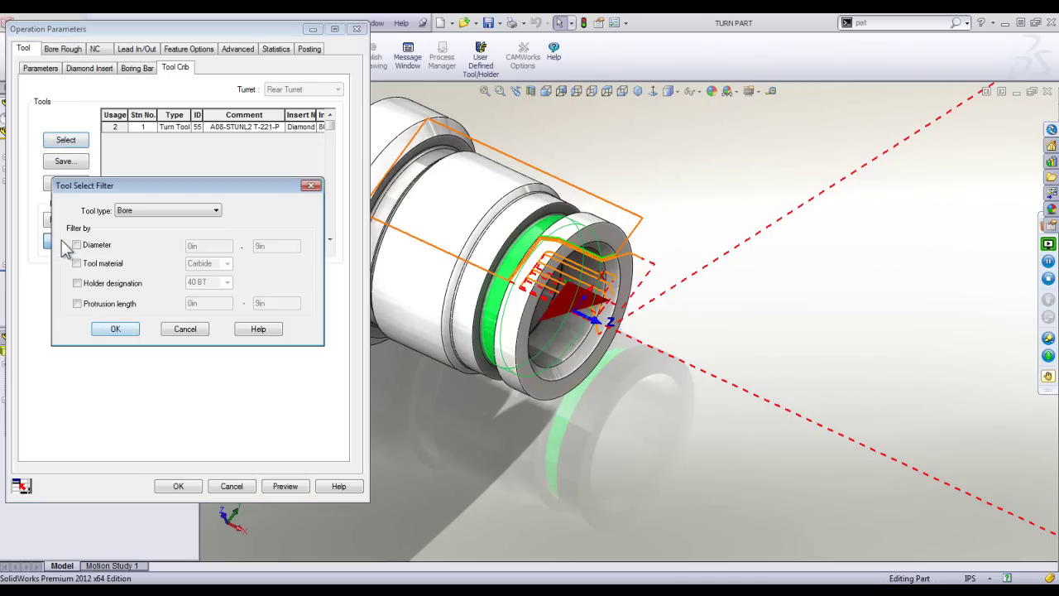
pyautogui.click(175, 211)
pyautogui.click(166, 352)
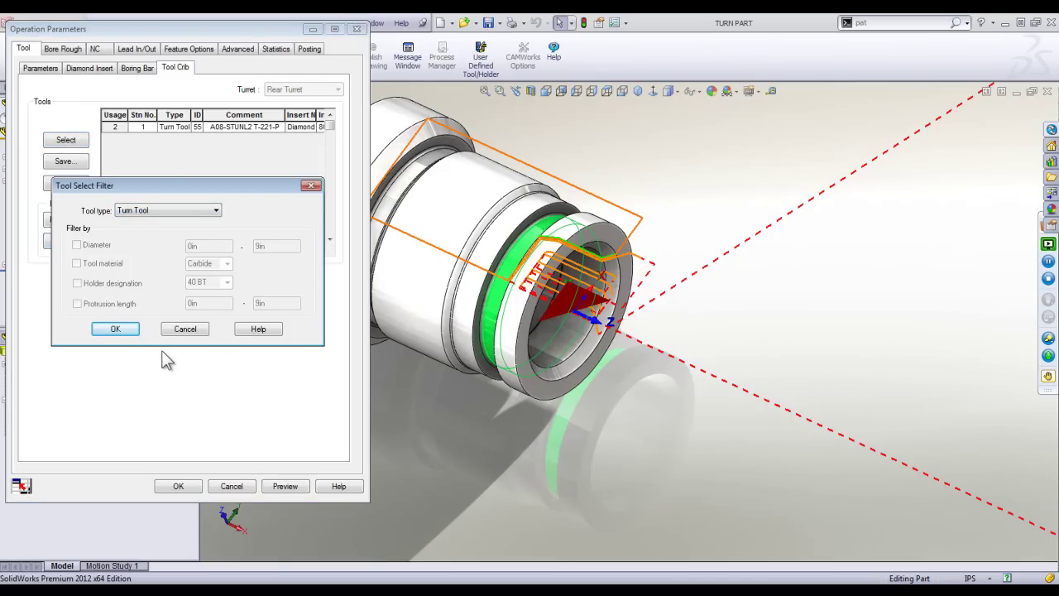
pyautogui.click(117, 329)
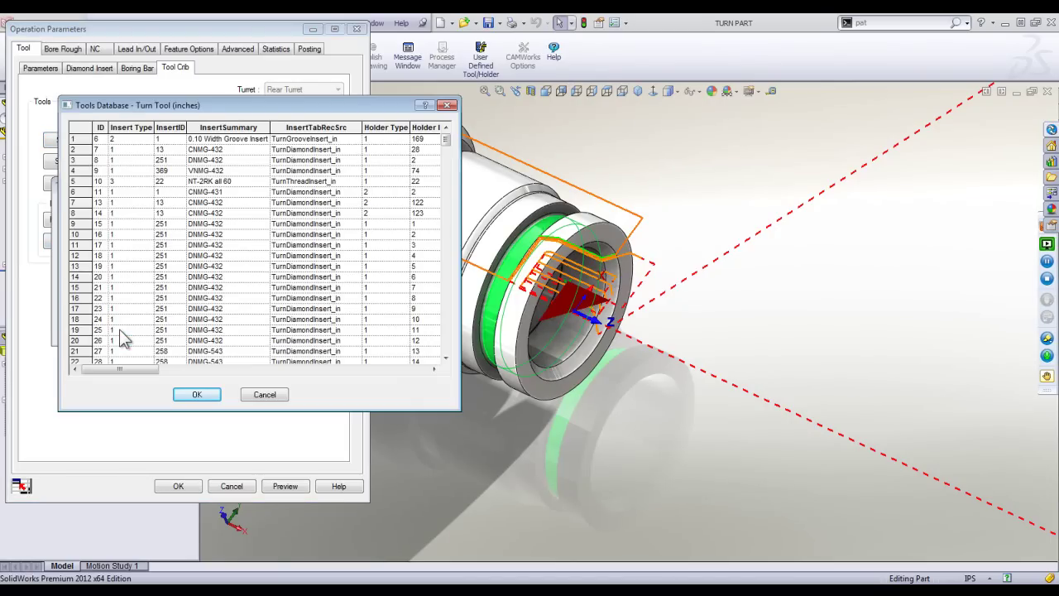
pyautogui.moveTo(446, 153); pyautogui.dragTo(444, 350)
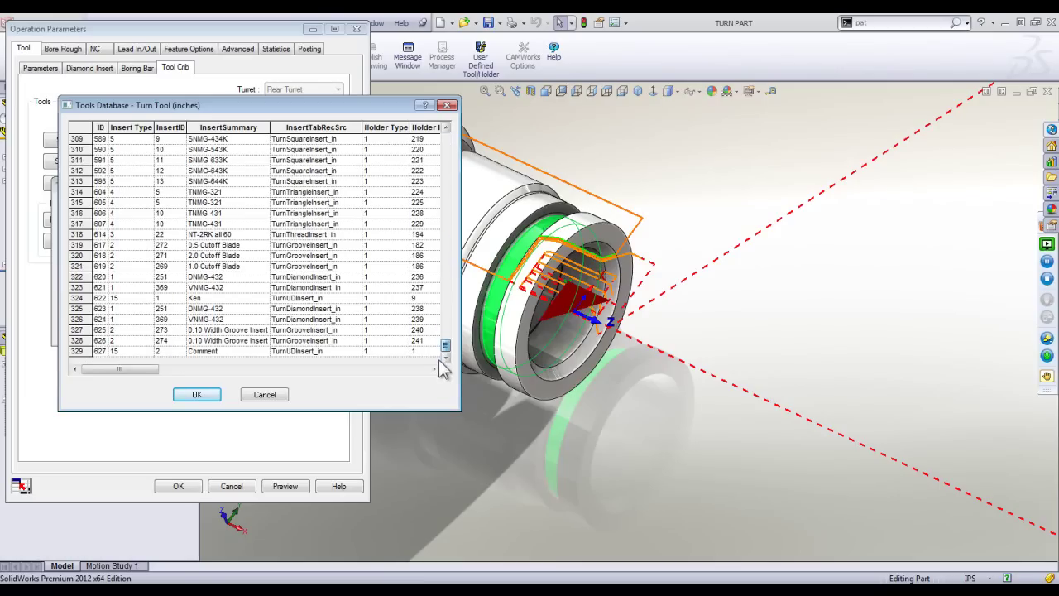
pyautogui.click(76, 350)
pyautogui.click(197, 394)
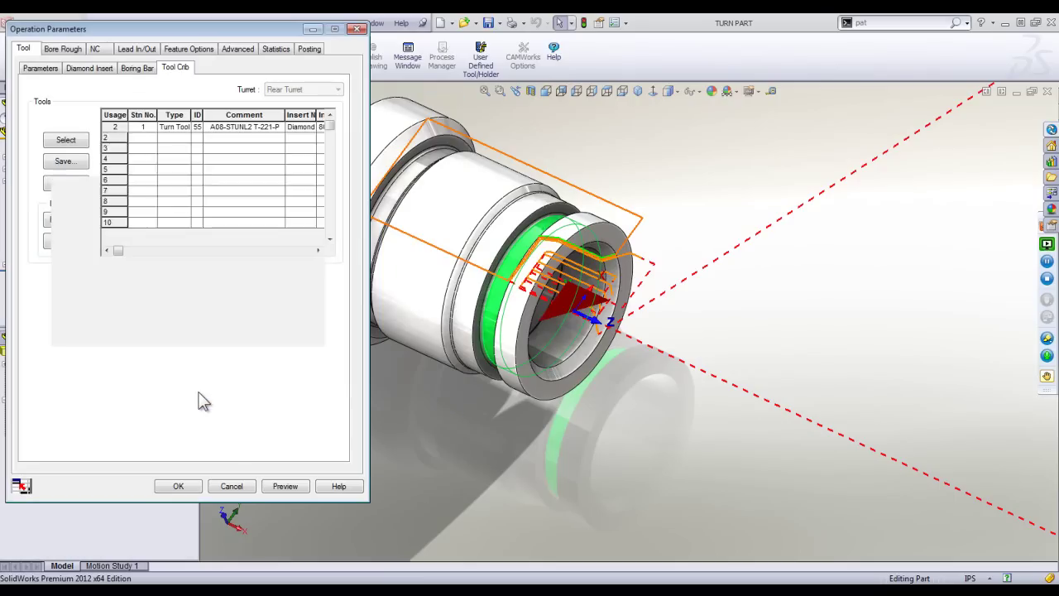
pyautogui.click(115, 137)
pyautogui.click(67, 140)
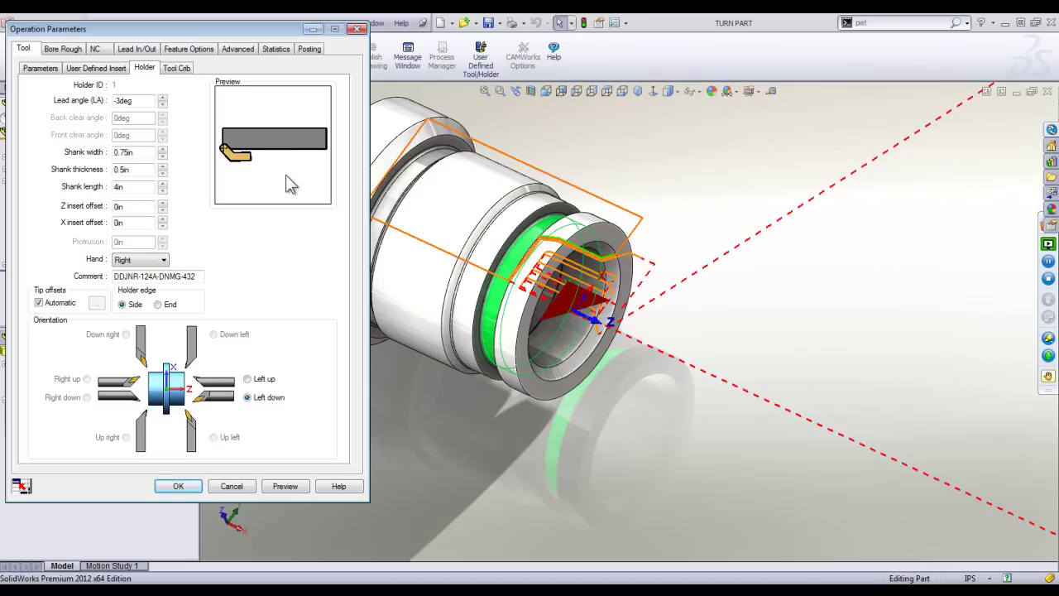
# Set the holder's Z insert offset to -0.9 in and X insert offset to 0.6 in, and try to generate the Bore Rough1 toolpath.
pyautogui.click(163, 219)
pyautogui.click(163, 219)
pyautogui.click(163, 220)
pyautogui.click(163, 220)
pyautogui.click(163, 203)
pyautogui.click(163, 210)
pyautogui.click(163, 211)
pyautogui.click(163, 210)
pyautogui.click(163, 210)
pyautogui.click(163, 210)
pyautogui.click(163, 210)
pyautogui.click(163, 210)
pyautogui.click(163, 210)
pyautogui.click(163, 210)
pyautogui.click(163, 210)
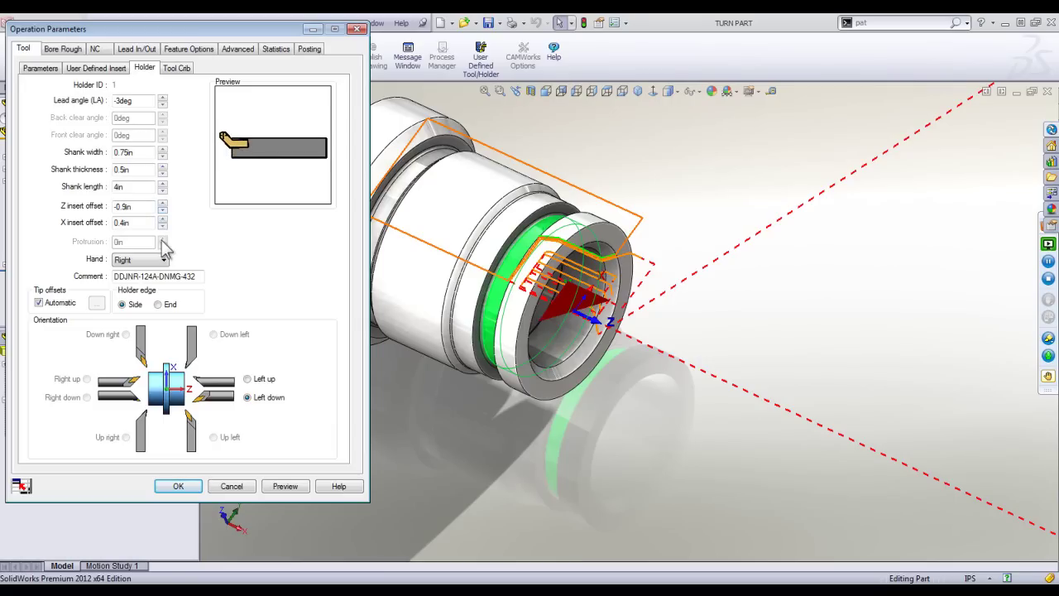
pyautogui.click(163, 219)
pyautogui.click(163, 219)
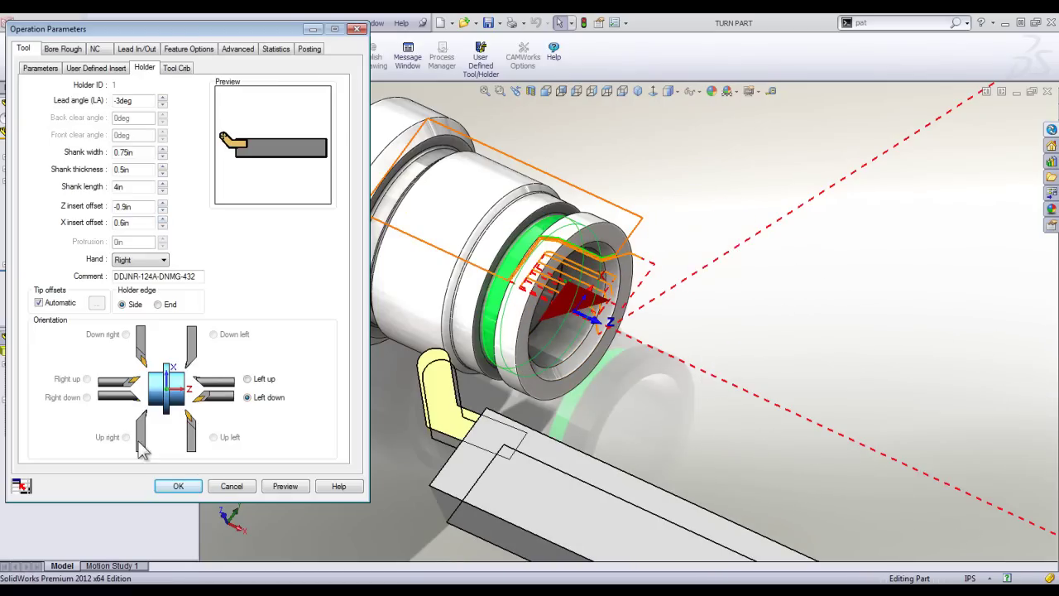
pyautogui.click(178, 486)
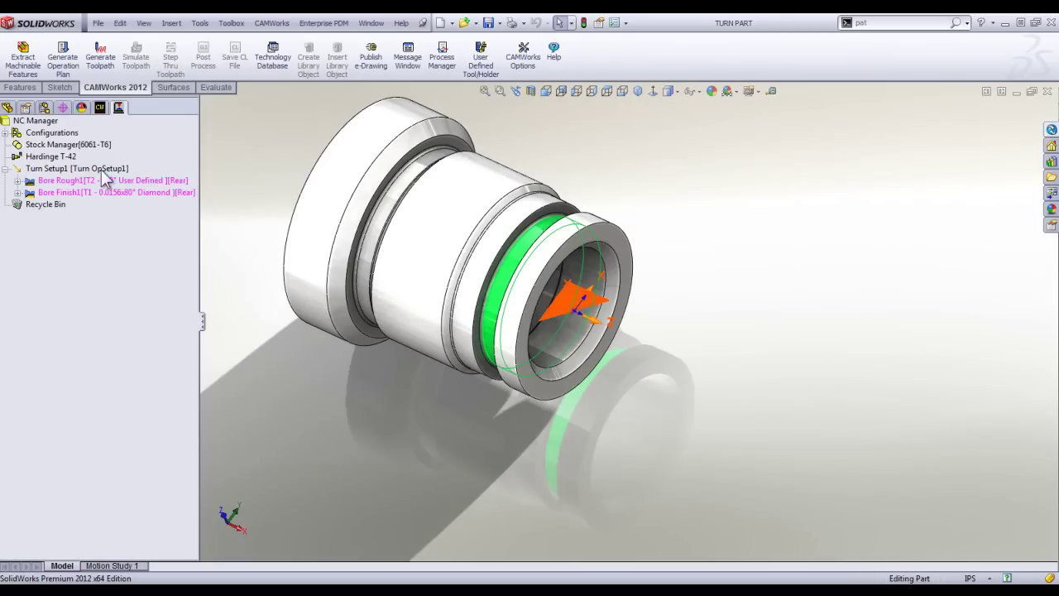
pyautogui.rightClick(95, 177)
pyautogui.click(212, 199)
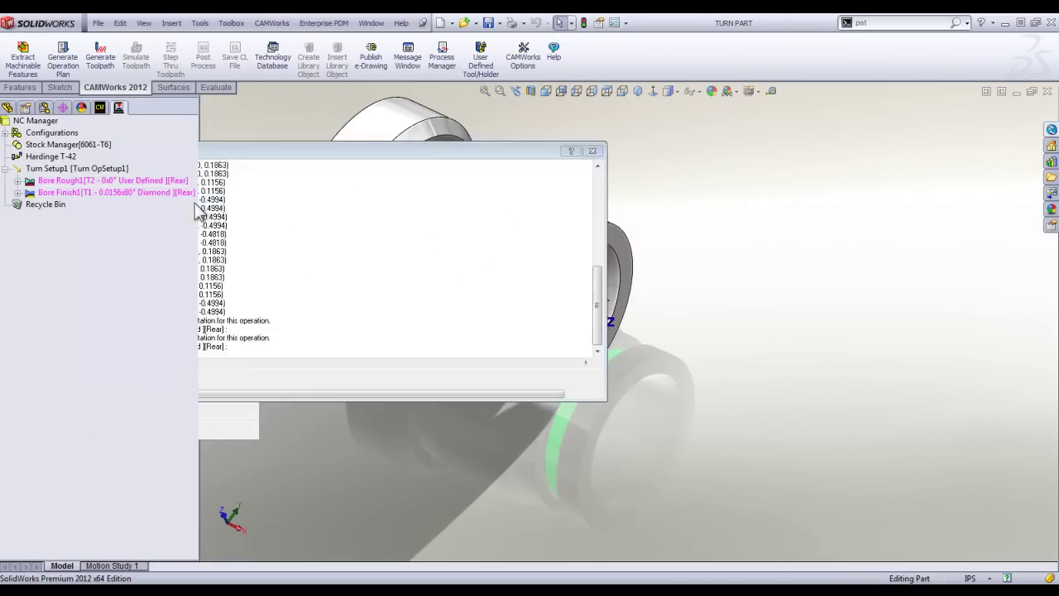
# Orient Bore Rough1's holder Left up with X insert offset 0.7 in and Z insert offset 0.2 in, and generate its toolpath.
pyautogui.doubleClick(115, 181)
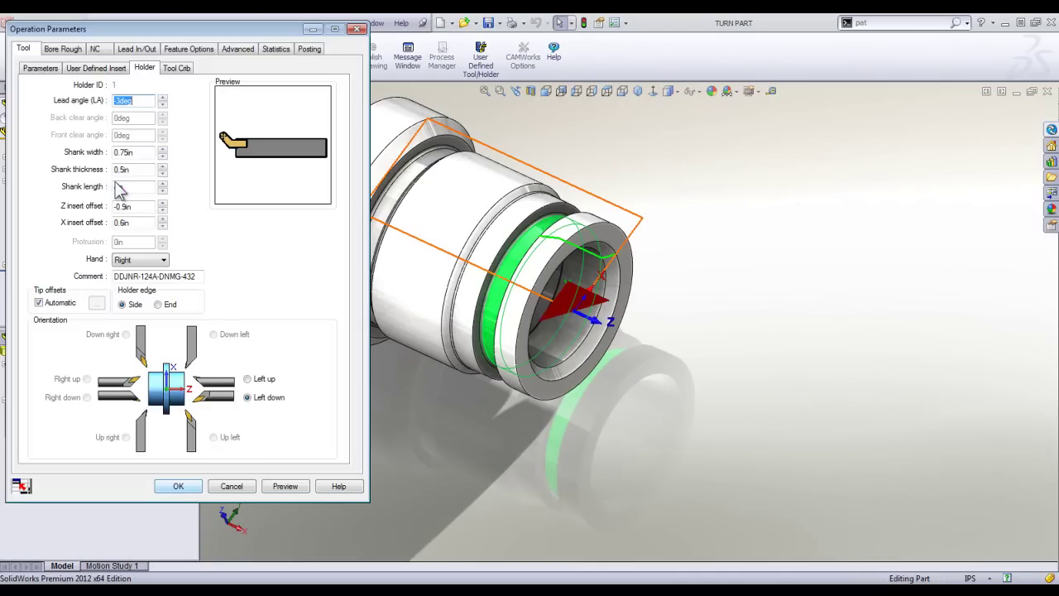
pyautogui.click(248, 382)
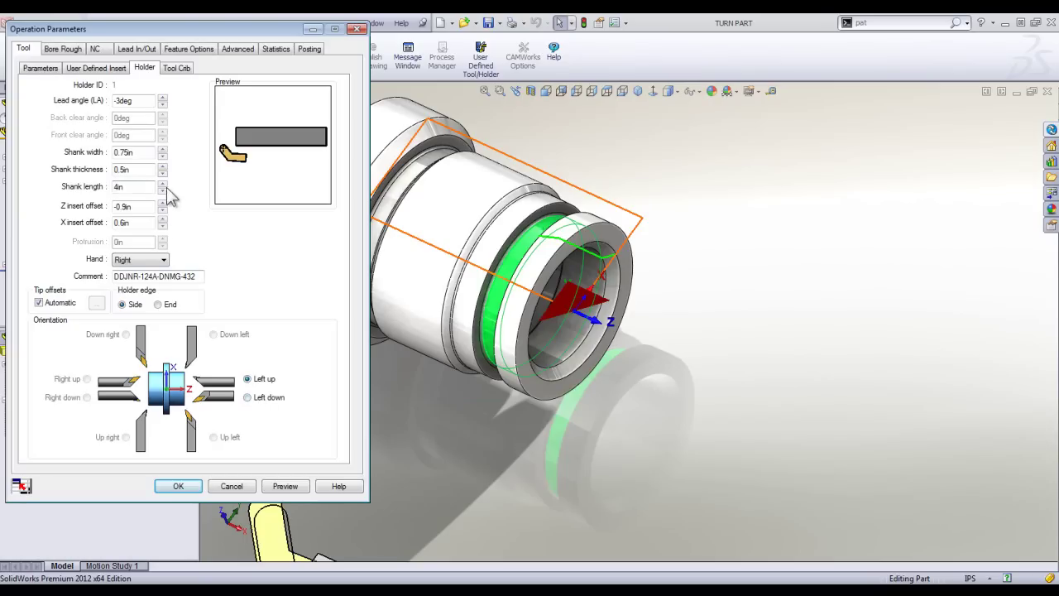
pyautogui.click(163, 220)
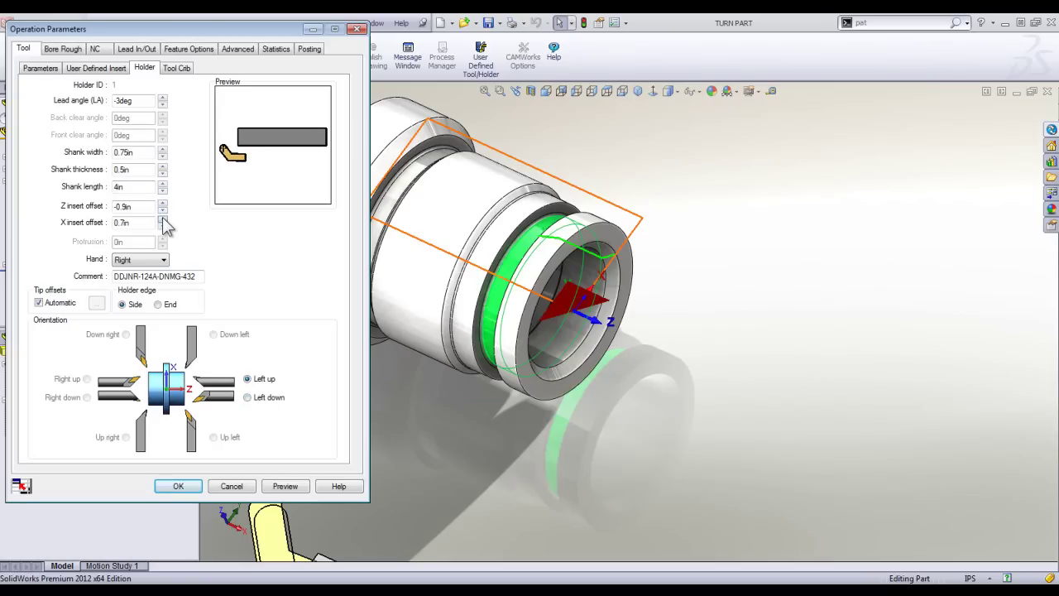
pyautogui.click(162, 204)
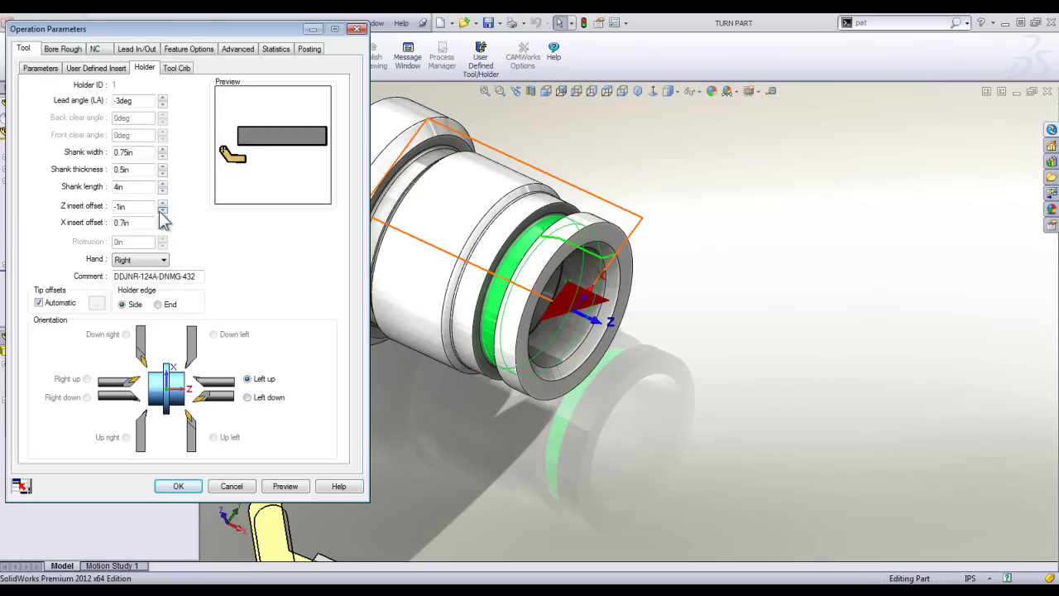
pyautogui.click(162, 205)
pyautogui.click(162, 205)
pyautogui.click(162, 204)
pyautogui.click(162, 204)
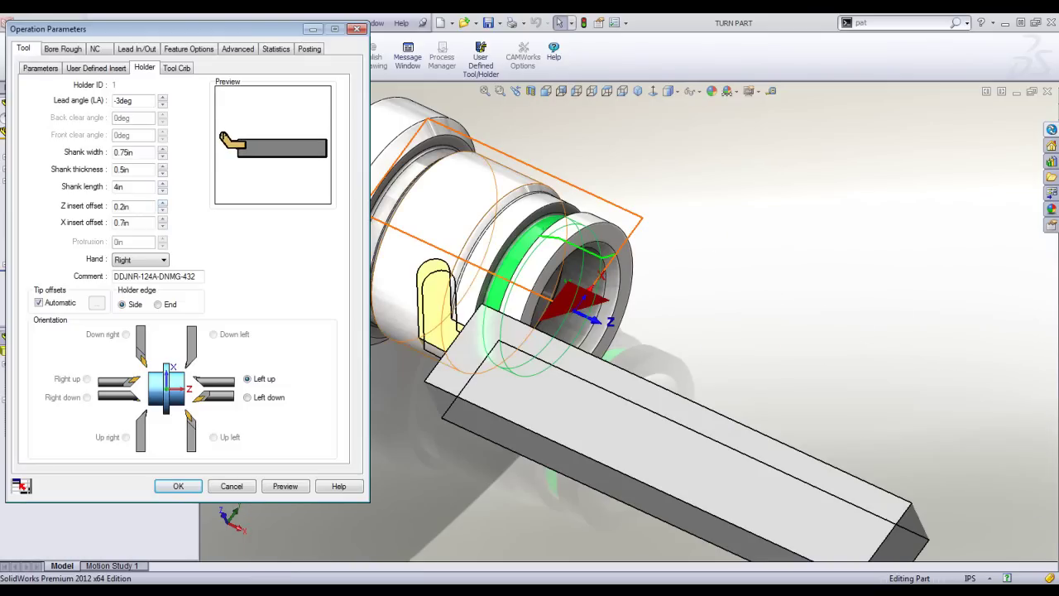
pyautogui.click(181, 486)
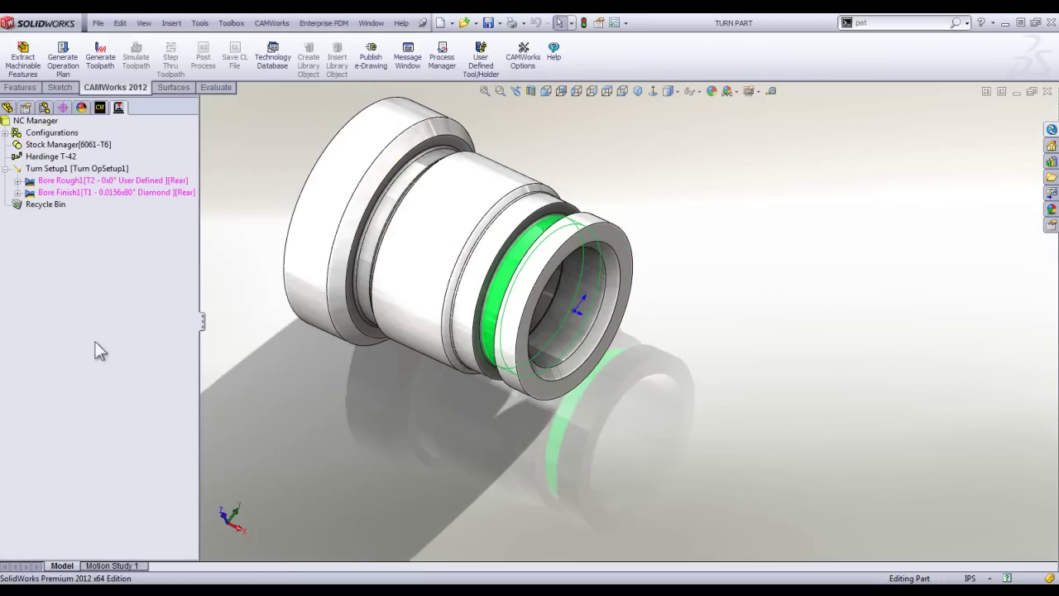
pyautogui.rightClick(88, 179)
pyautogui.click(136, 200)
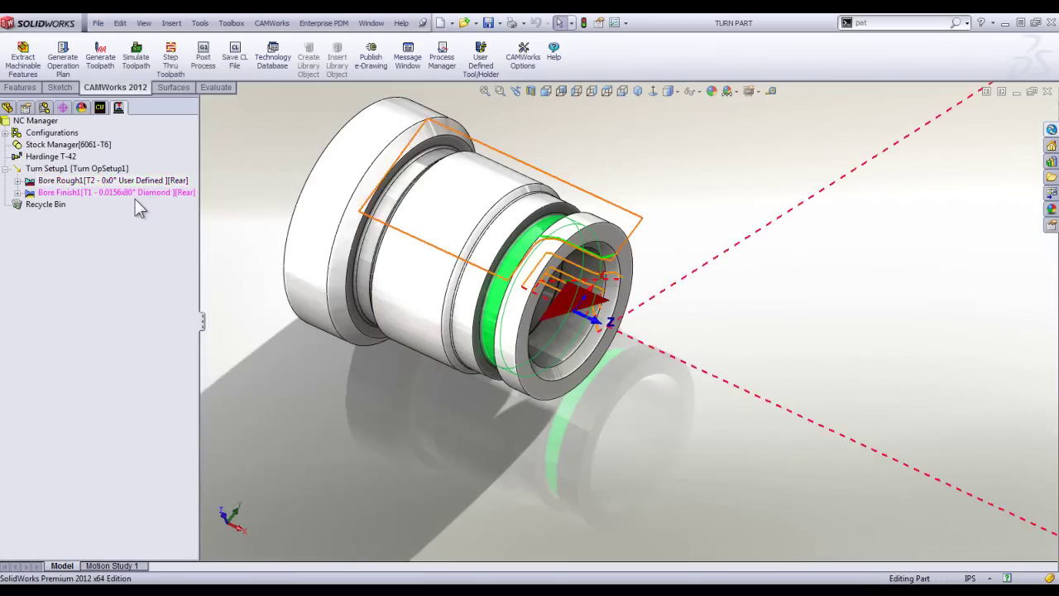
# Step through the first moves of the regenerated Bore Rough1 toolpath to examine the user-defined insert and holder at the bore.
pyautogui.rightClick(51, 182)
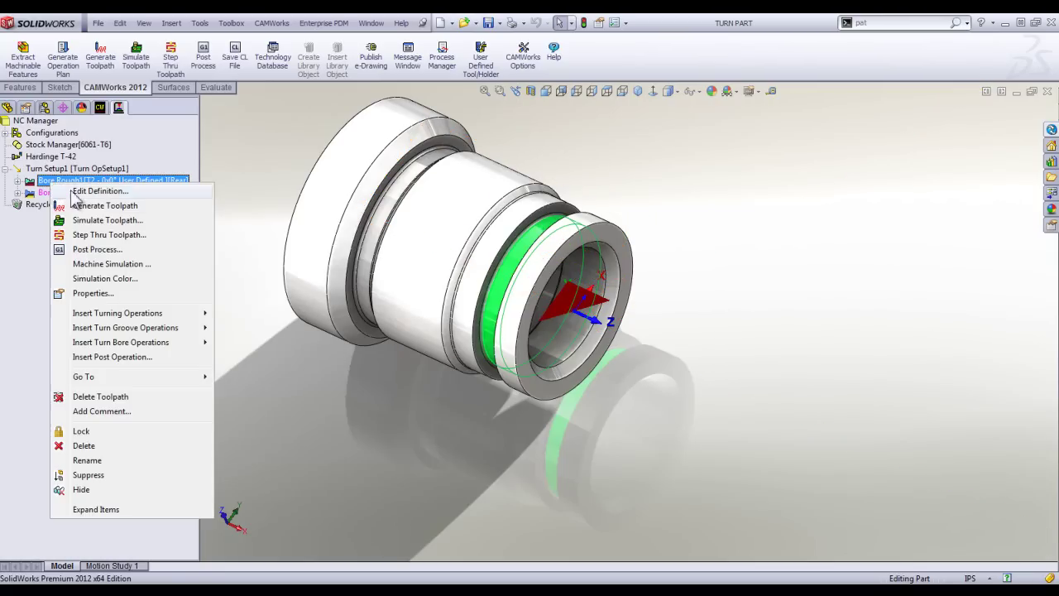
pyautogui.click(91, 234)
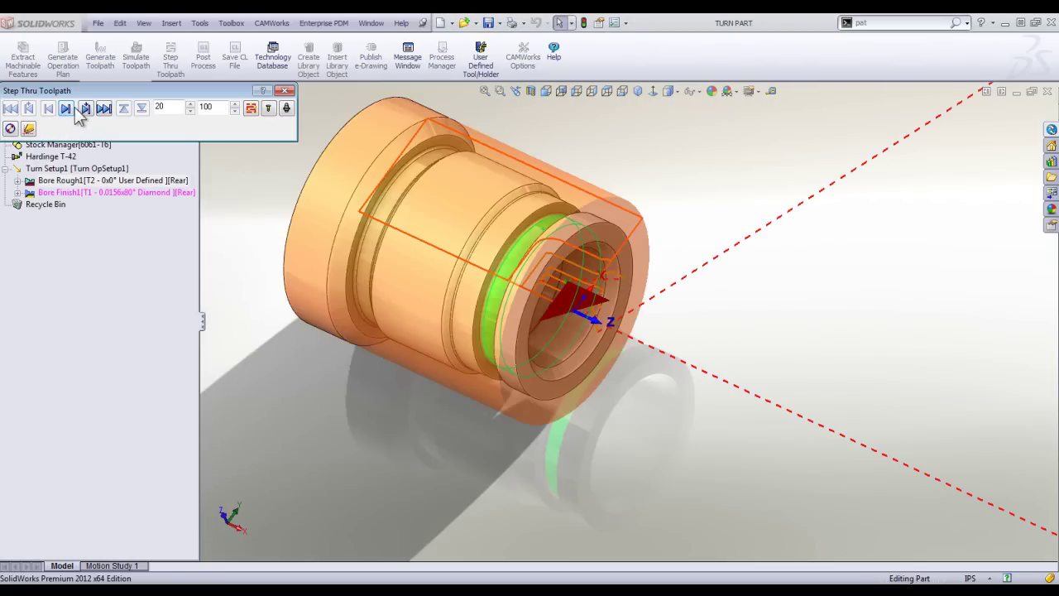
pyautogui.click(66, 109)
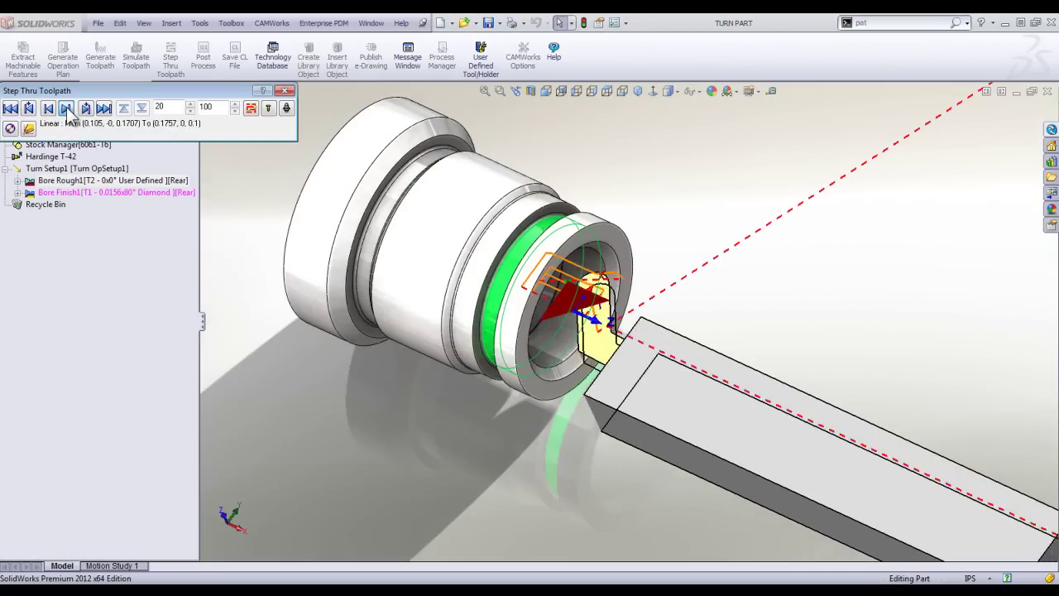
pyautogui.click(286, 90)
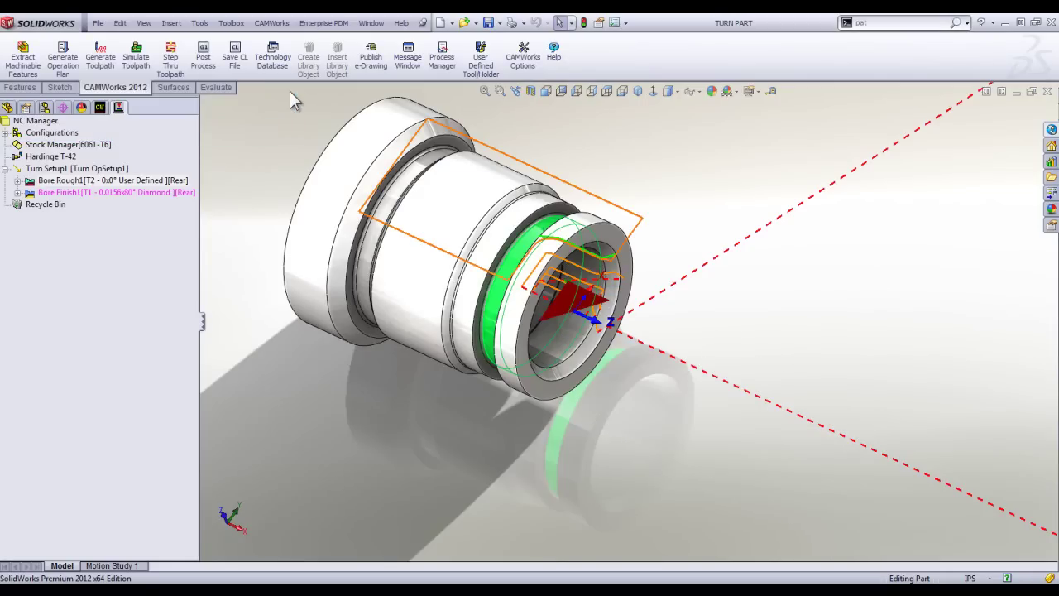
# Simulate the bore roughing and finishing toolpaths one operation at a time to examine the insert and holder against the stock.
pyautogui.click(135, 54)
pyautogui.click(379, 111)
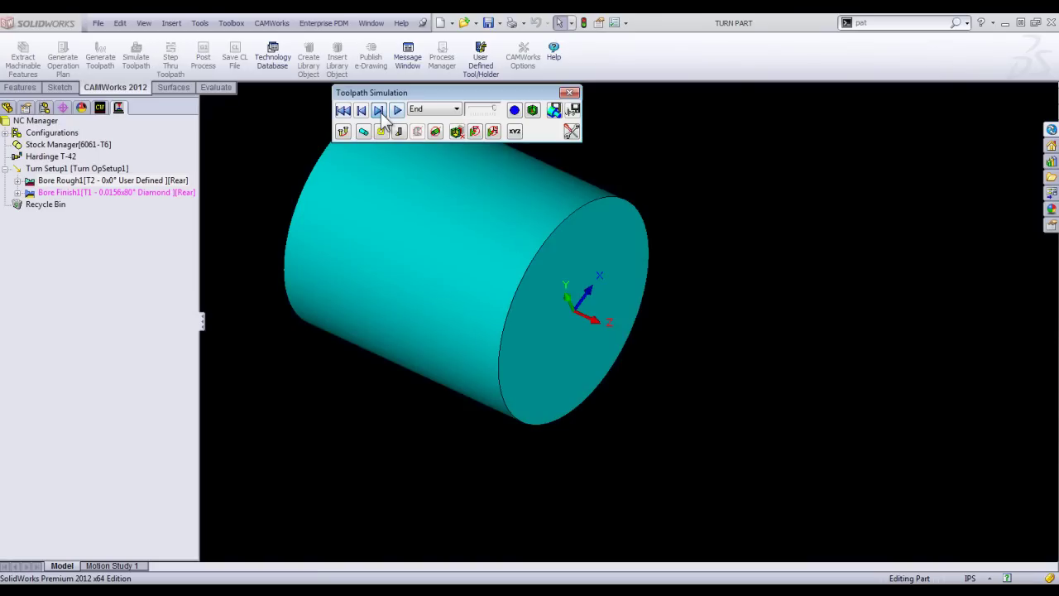
pyautogui.click(381, 113)
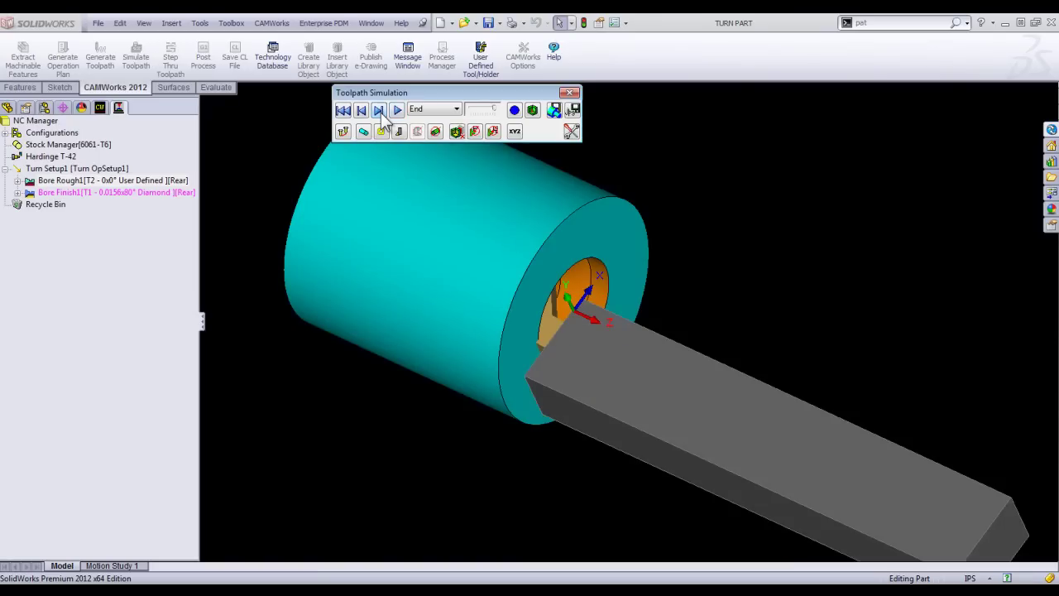
pyautogui.moveTo(513, 295); pyautogui.dragTo(509, 295, button='middle')
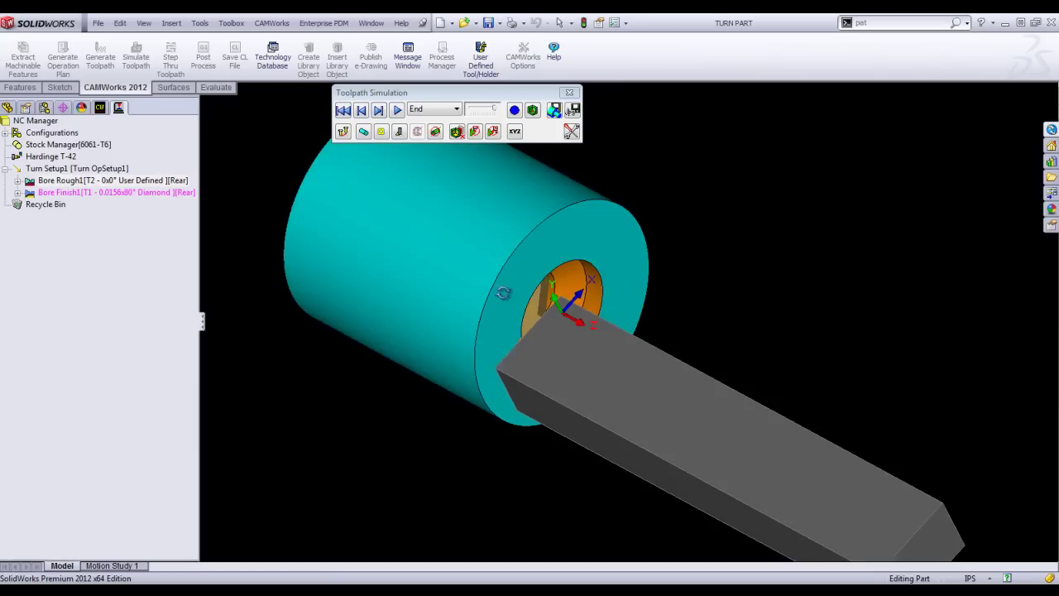
pyautogui.click(379, 111)
pyautogui.click(379, 111)
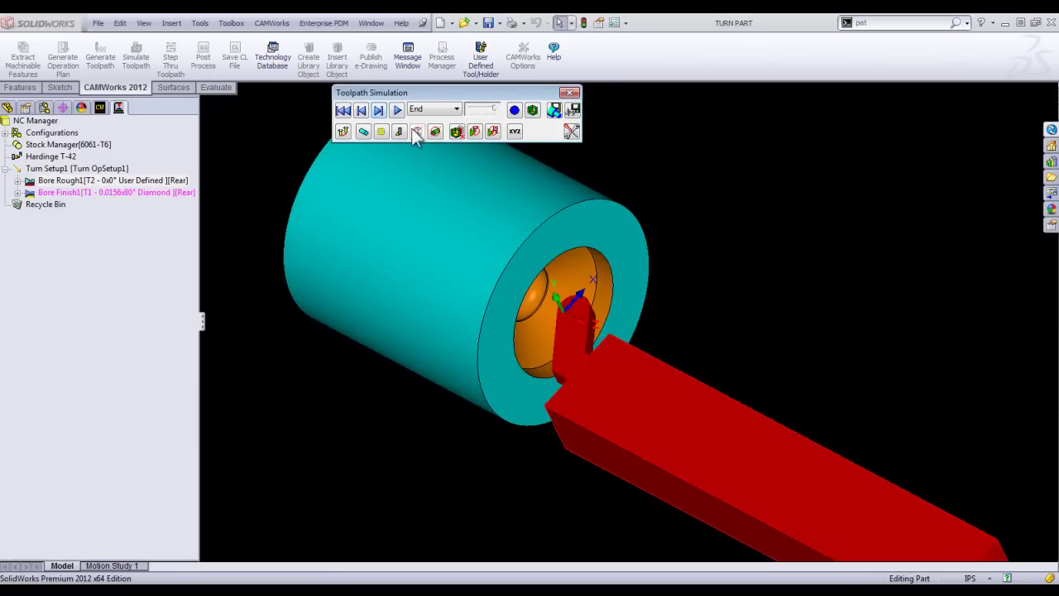
pyautogui.moveTo(542, 361); pyautogui.dragTo(589, 303, button='middle')
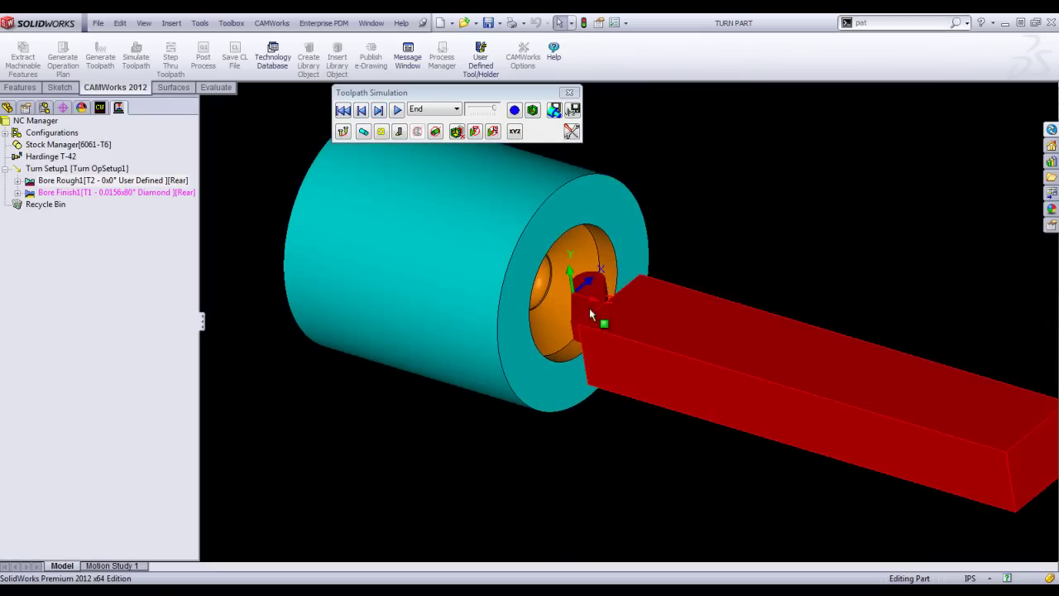
pyautogui.click(570, 93)
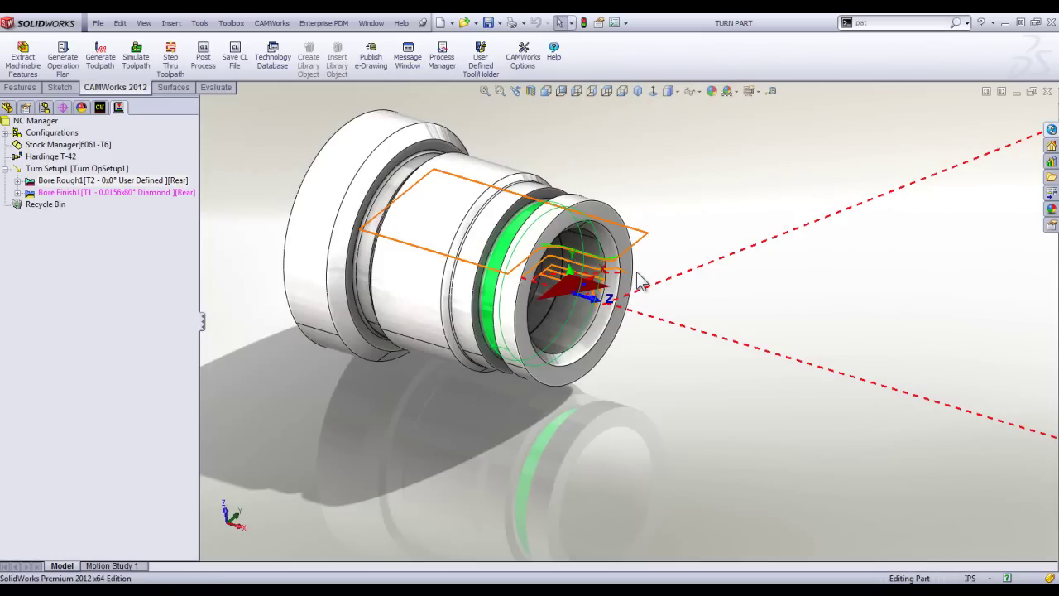
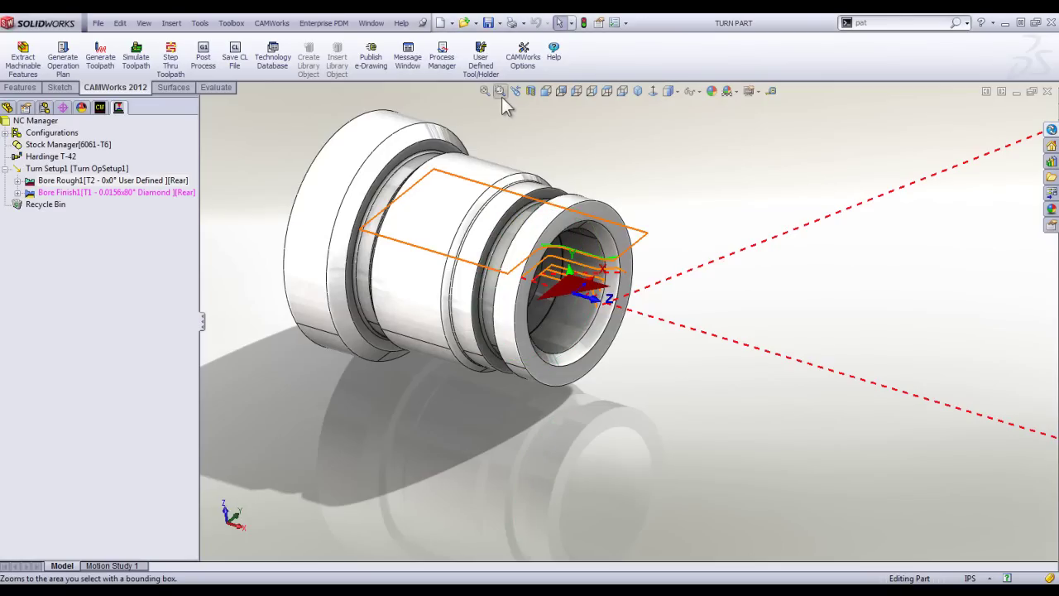
# Look up the installed SolidWorks edition and service pack.
pyautogui.click(401, 24)
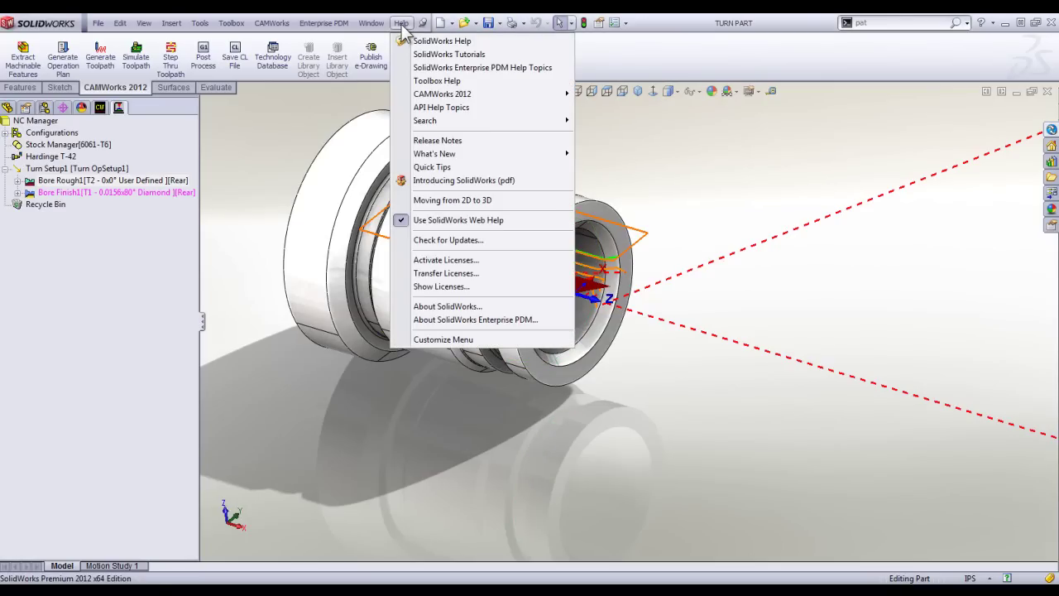
pyautogui.click(451, 310)
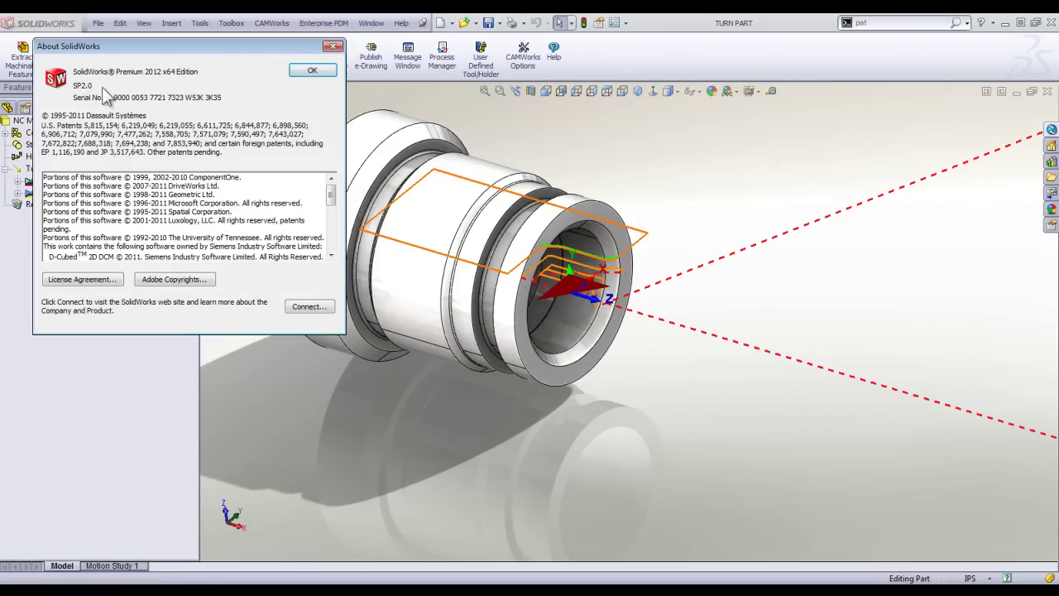
pyautogui.click(302, 71)
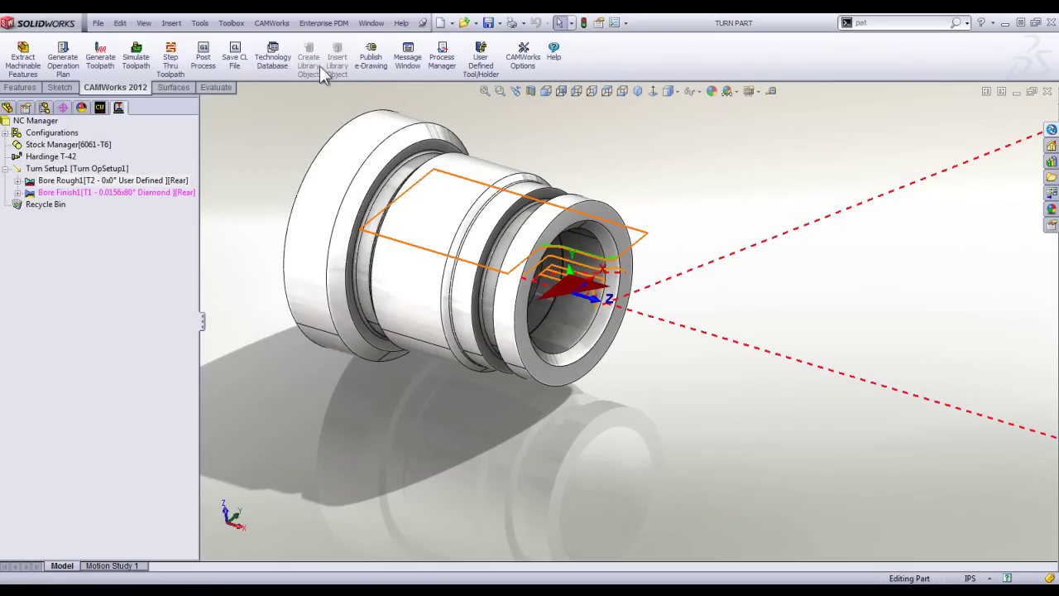
# Look up the installed CAMWorks version, service pack, build and required SolidWorks version.
pyautogui.click(403, 23)
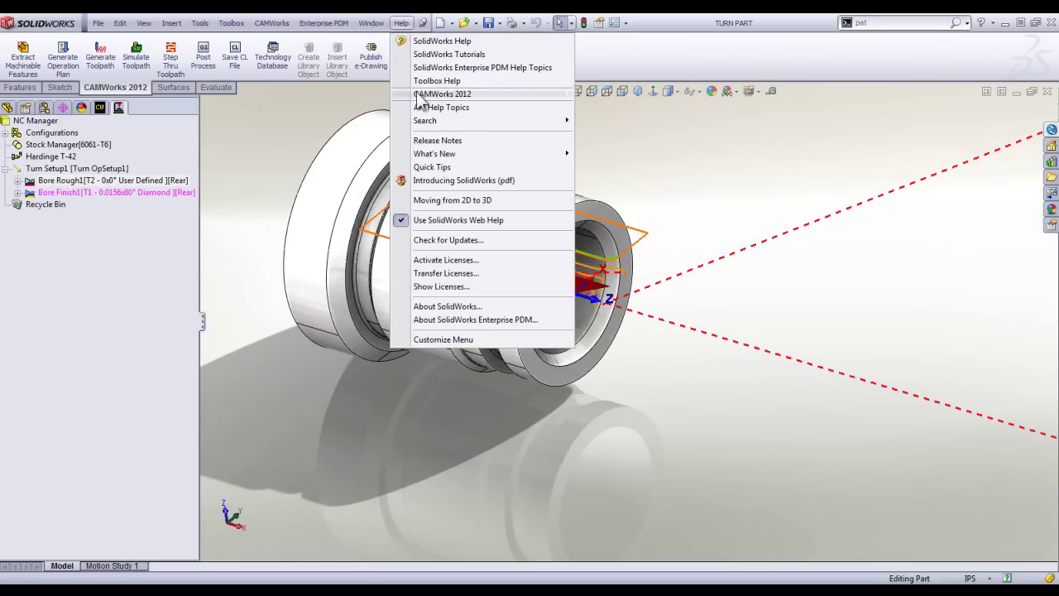
pyautogui.moveTo(426, 98)
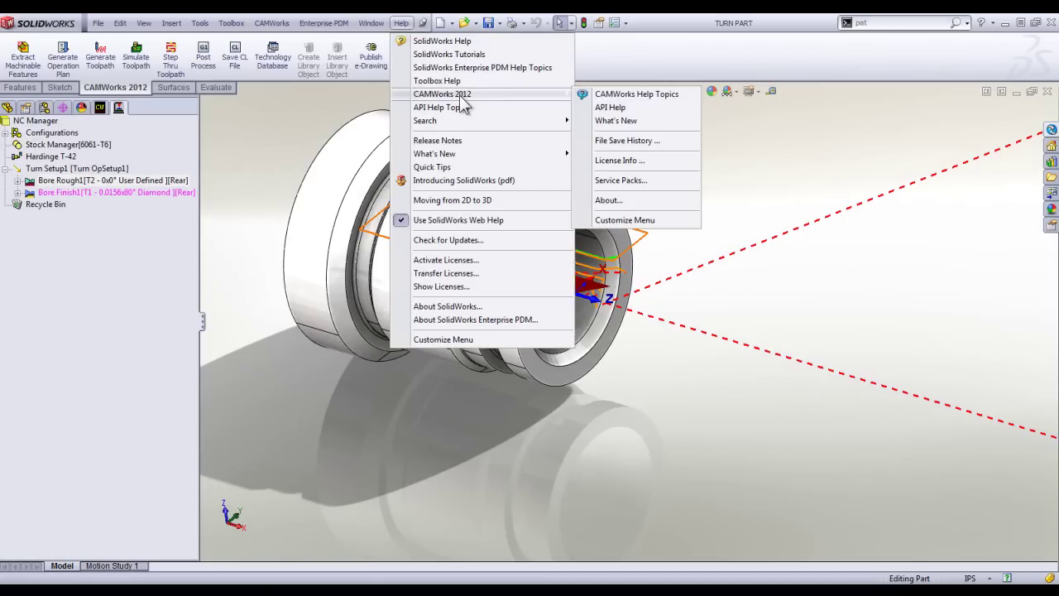
pyautogui.click(627, 200)
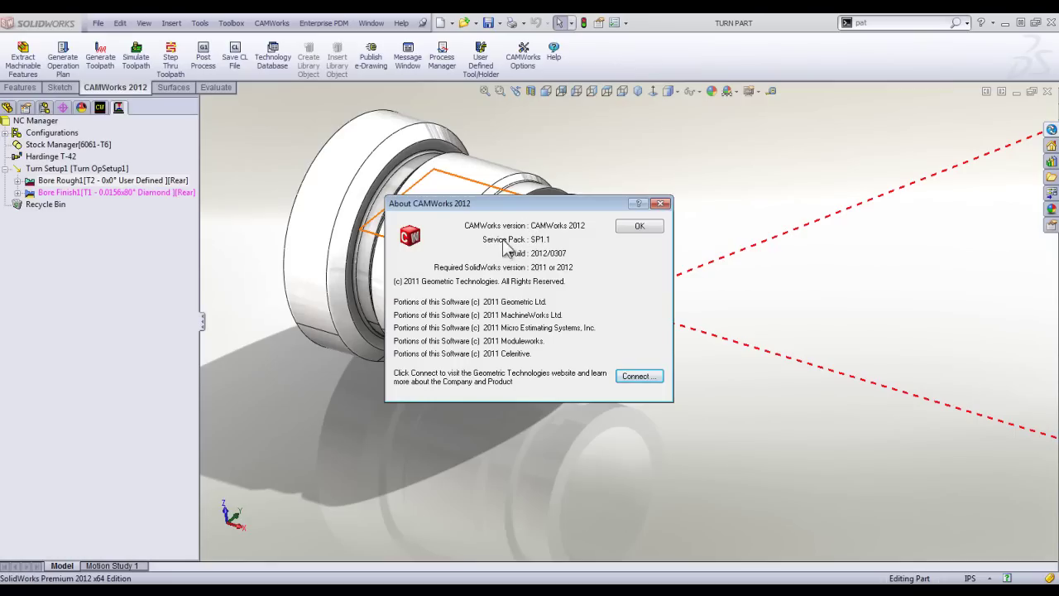
pyautogui.click(639, 226)
pyautogui.click(402, 23)
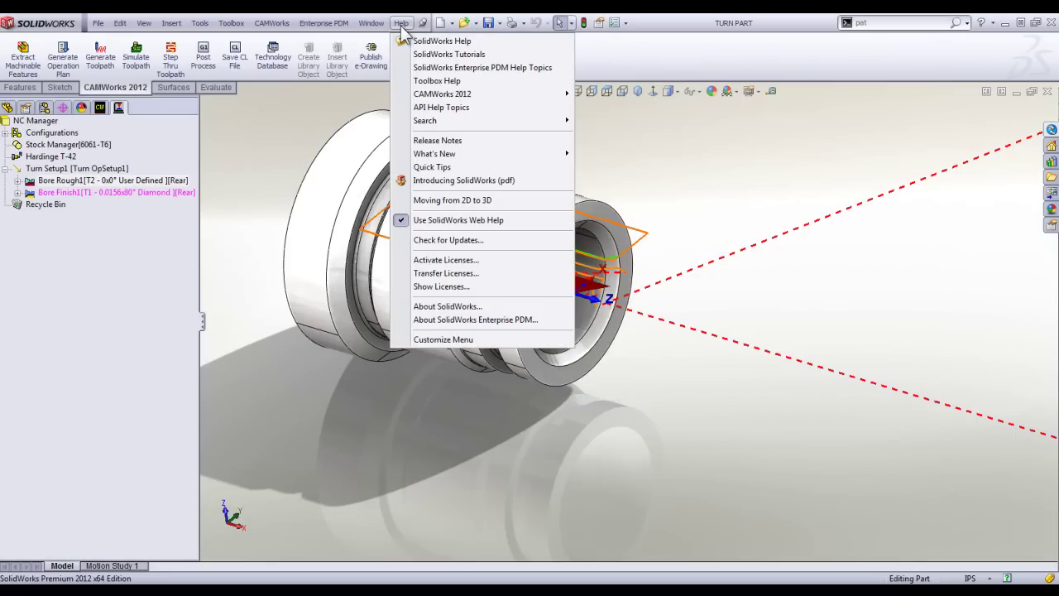
pyautogui.moveTo(427, 100)
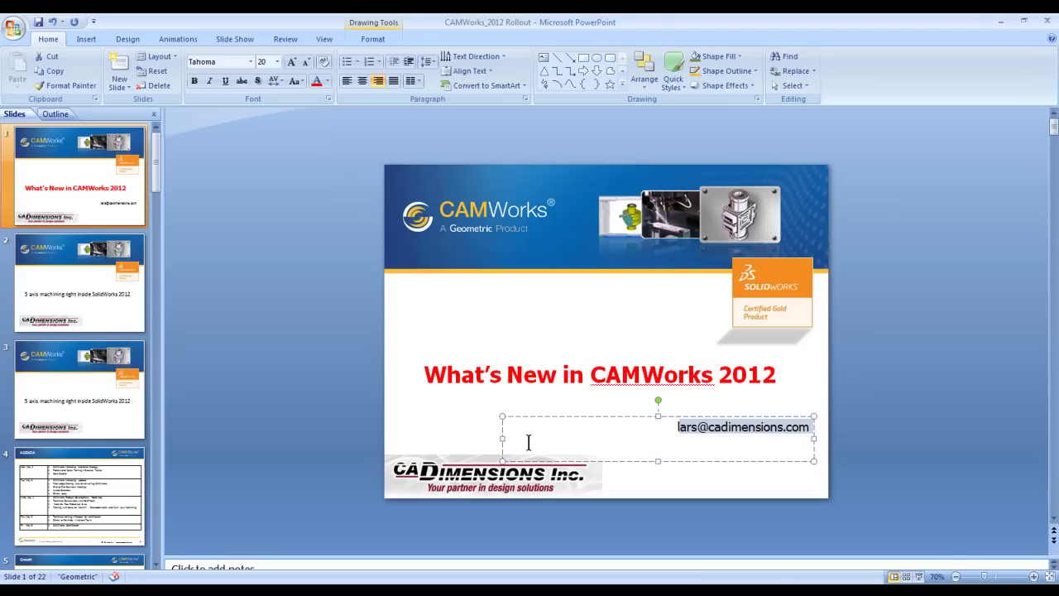
# Switch to PowerPoint and start the CAMWorks_2012 Rollout slide show on the "What's New in CAMWorks 2012" title slide.
pyautogui.click(920, 576)
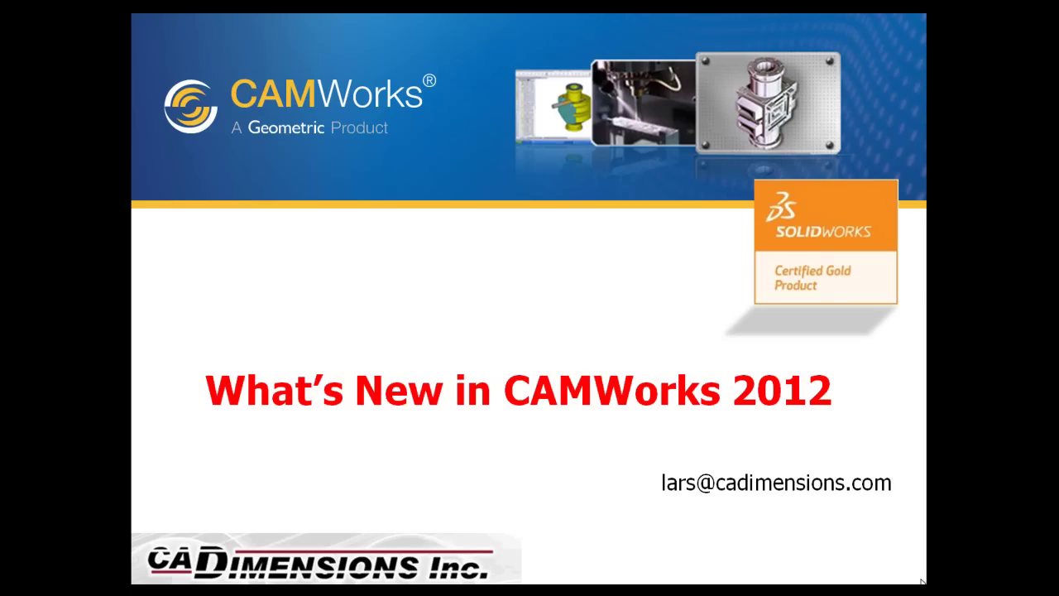